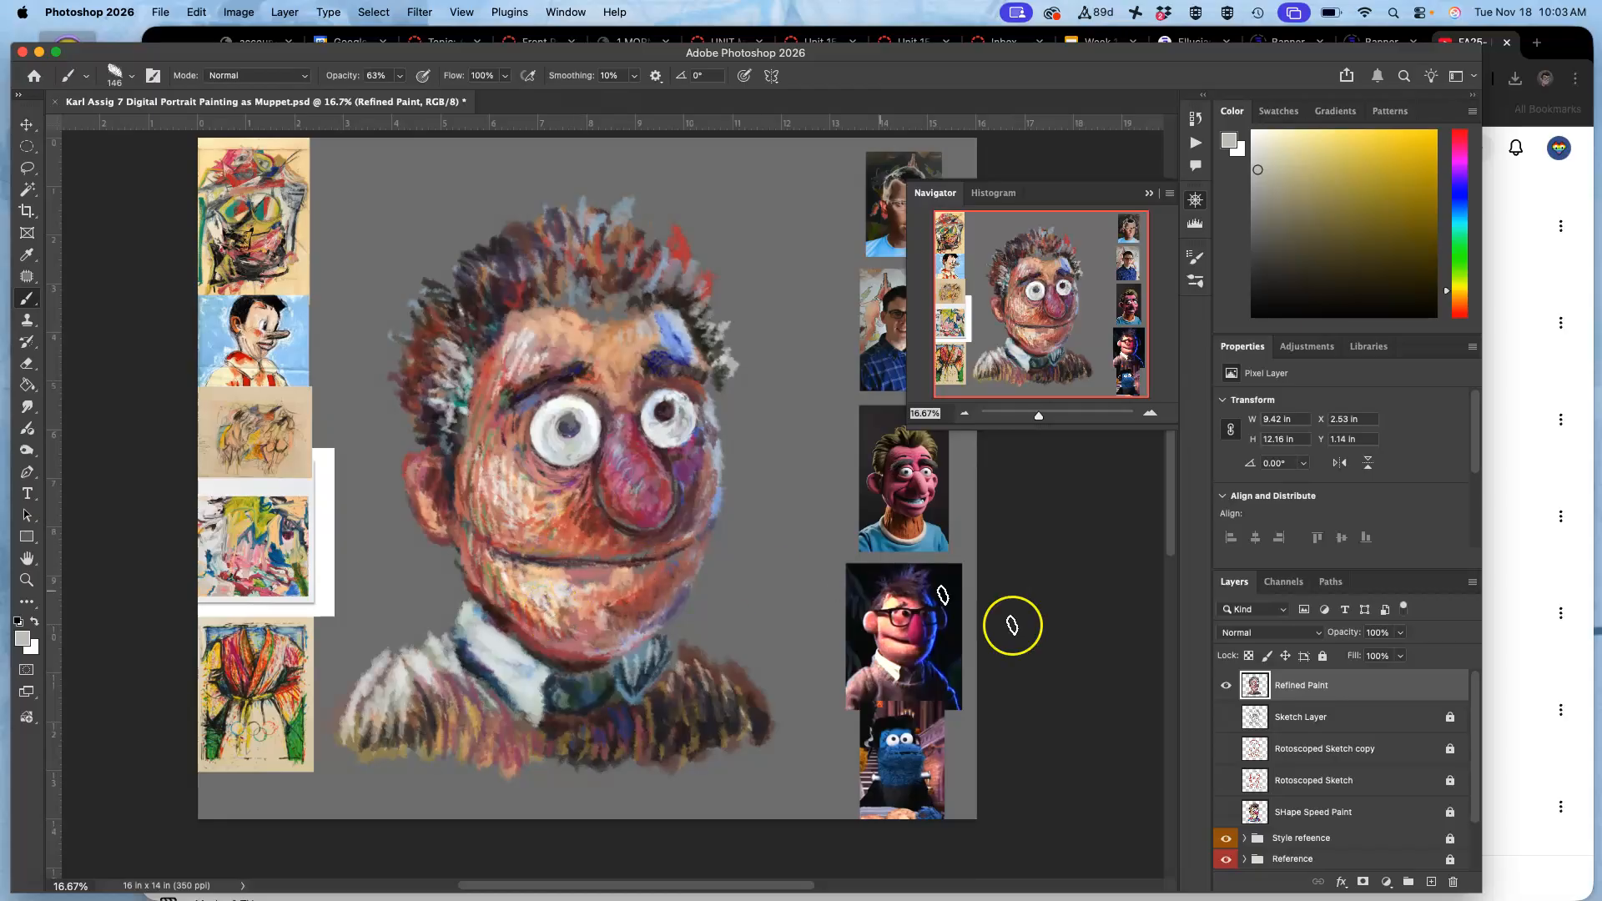
# Show the SHape Speed Paint layer beneath Refined Paint and touch up the chin with a sampled light peach.
pyautogui.click(1227, 808)
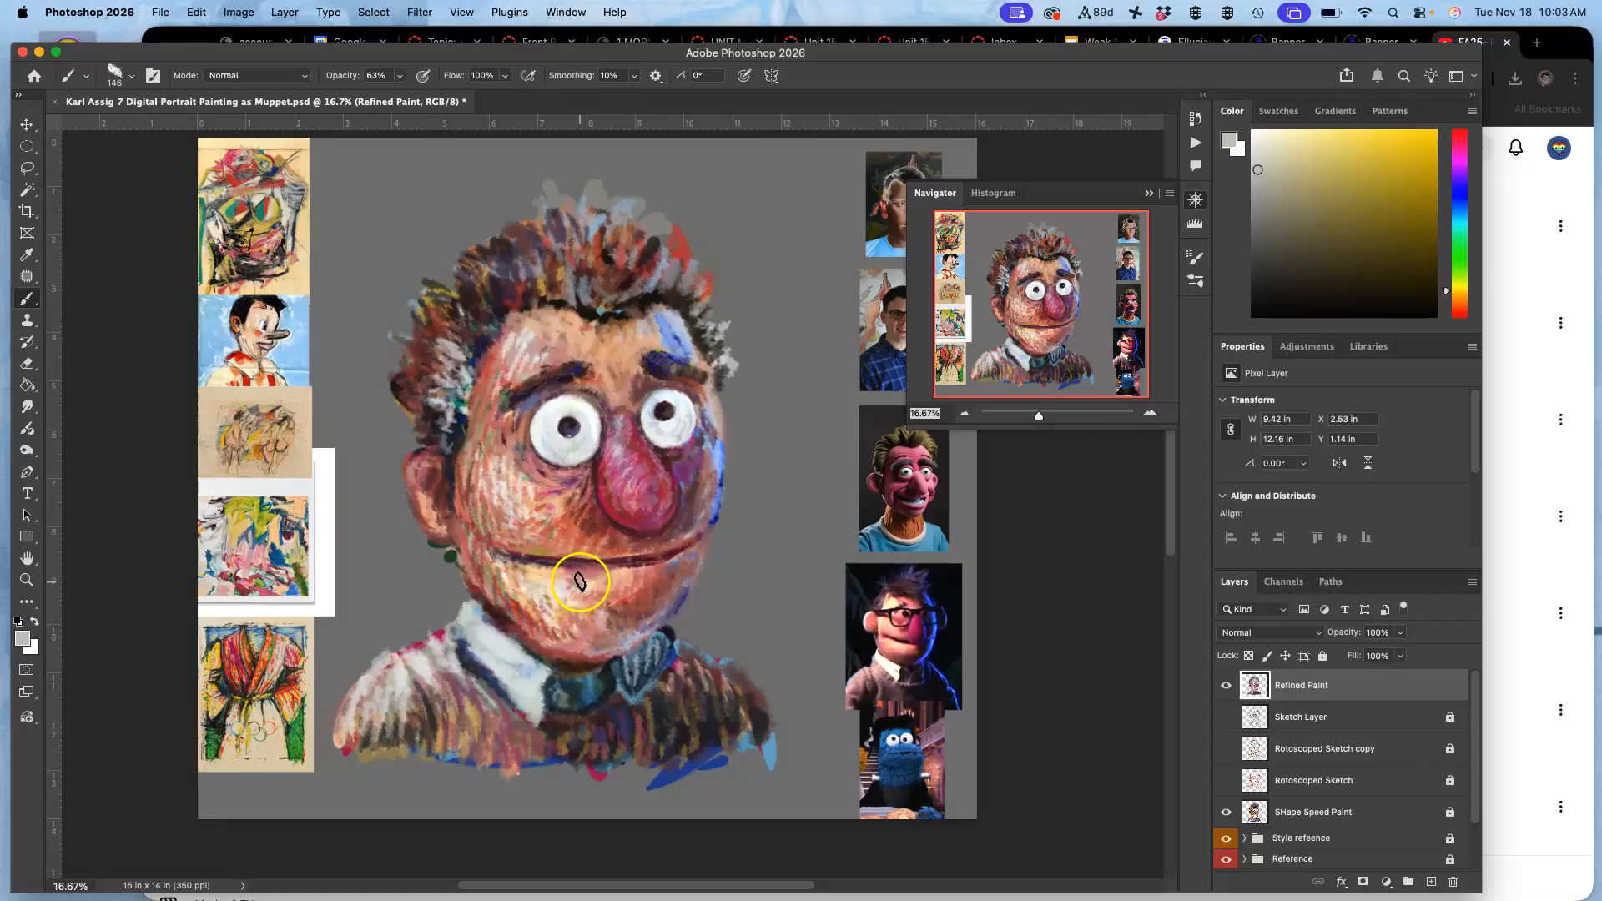
pyautogui.keyDown('alt'); pyautogui.click(554, 594); pyautogui.keyUp('alt')
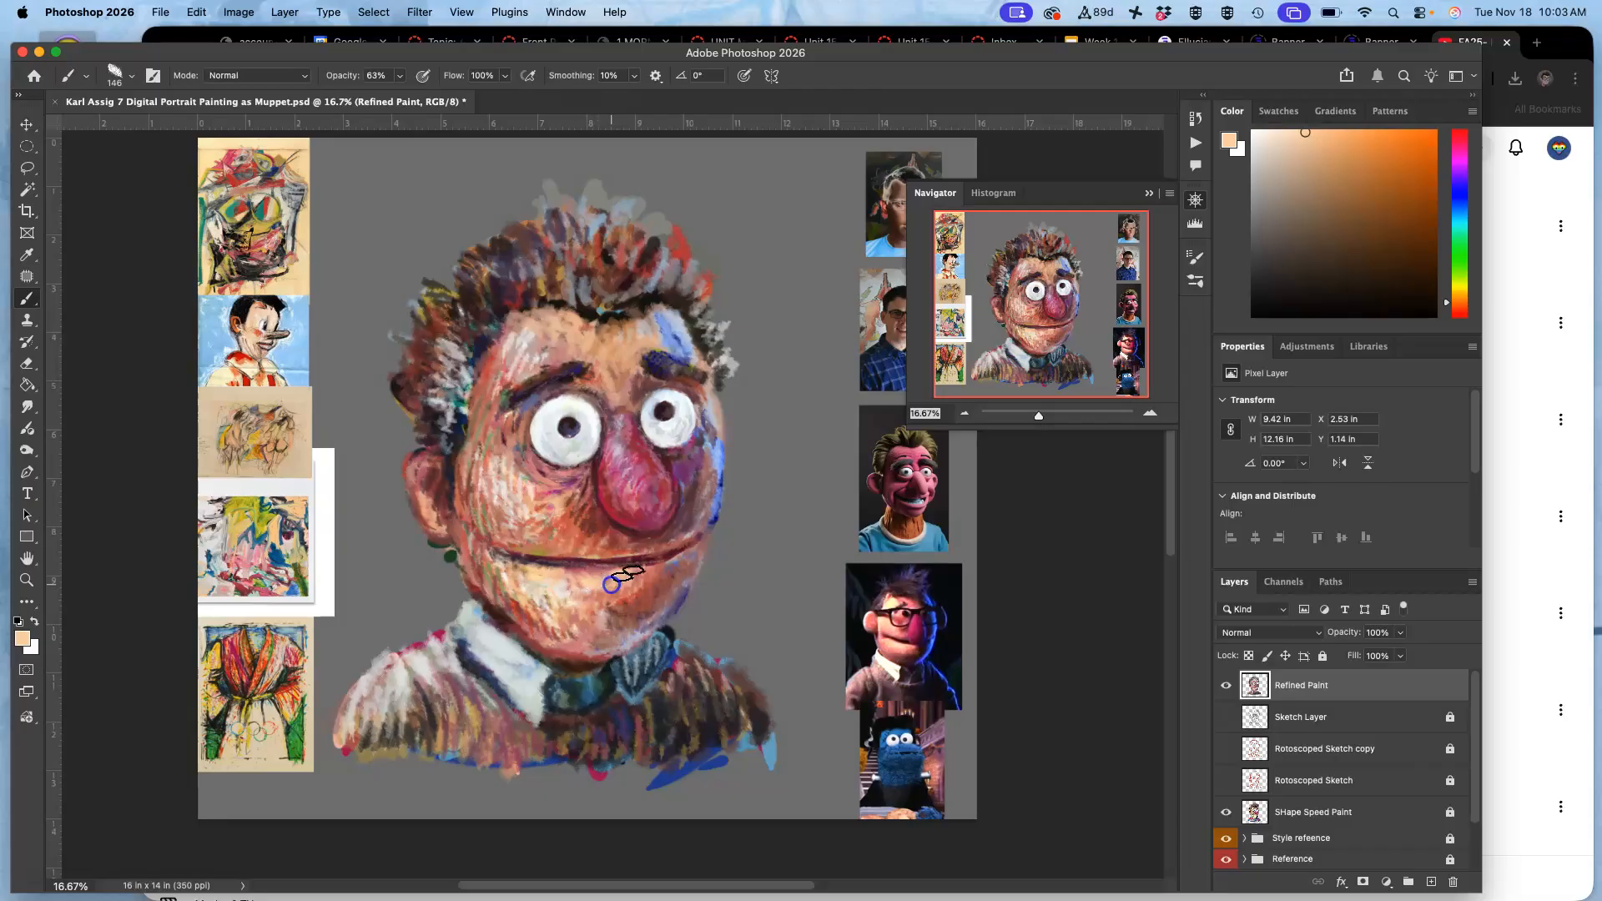
# Refine the hair around the portrait's left temple and along the hairline with sampled muted brown, reddish-brown and dark brown strokes.
pyautogui.keyDown('alt'); pyautogui.click(459, 357); pyautogui.keyUp('alt')
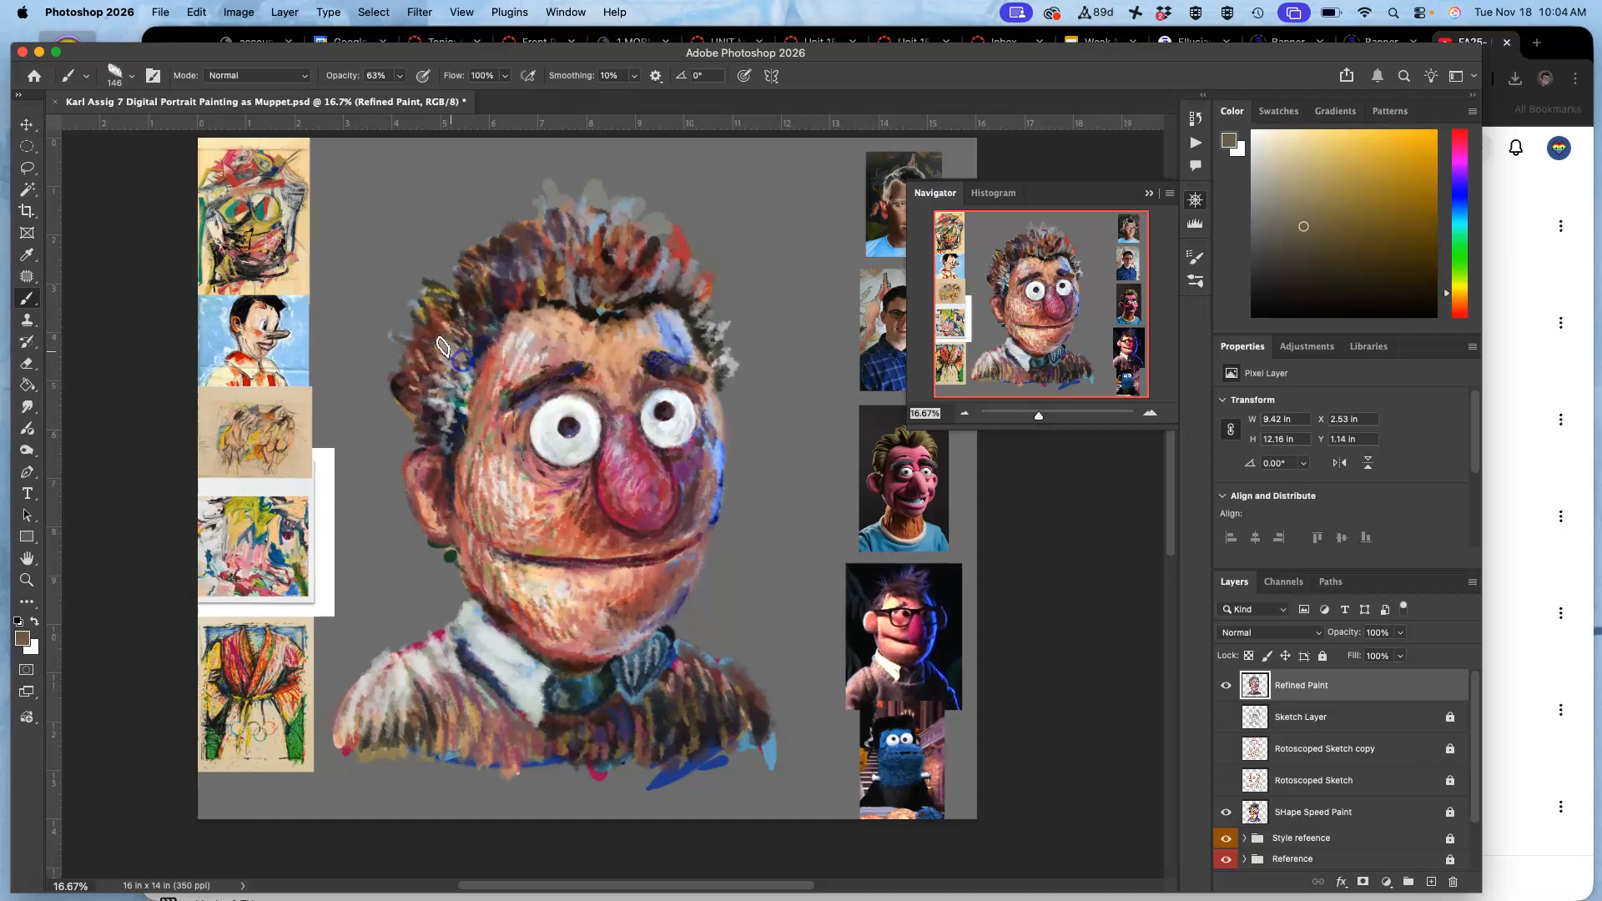
pyautogui.moveTo(440, 351); pyautogui.dragTo(454, 350)
pyautogui.keyDown('alt'); pyautogui.click(426, 329); pyautogui.keyUp('alt')
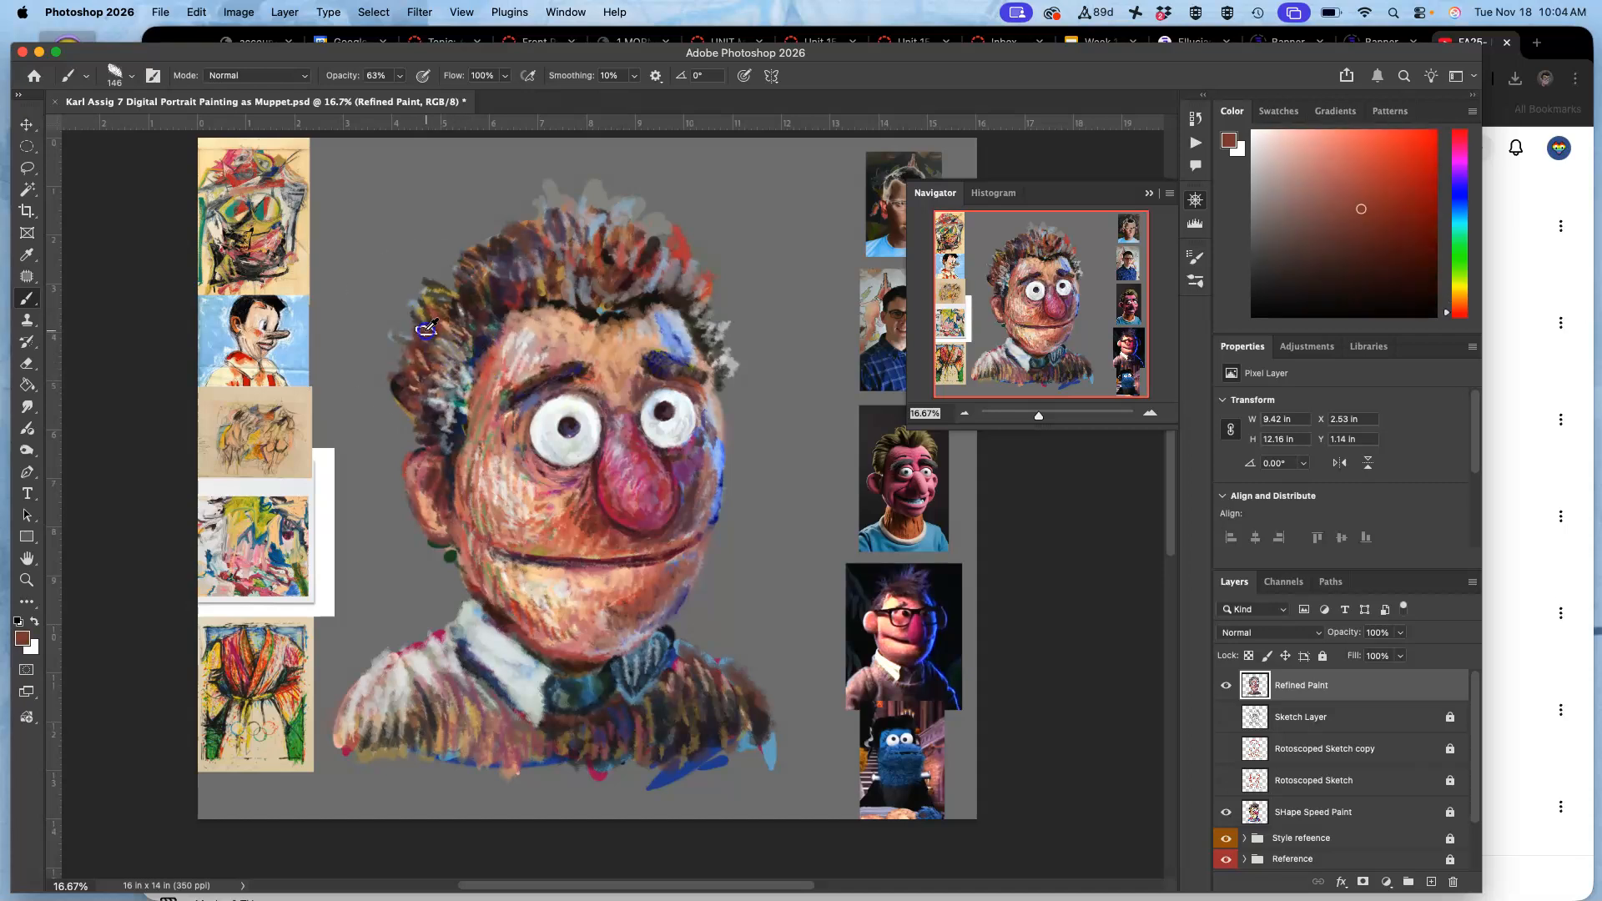
pyautogui.keyDown('alt'); pyautogui.click(448, 359); pyautogui.keyUp('alt')
pyautogui.moveTo(442, 408)
pyautogui.mouseDown()
pyautogui.moveTo(447, 393)
pyautogui.moveTo(444, 447)
pyautogui.mouseUp()
pyautogui.keyDown('alt'); pyautogui.click(598, 286); pyautogui.keyUp('alt')
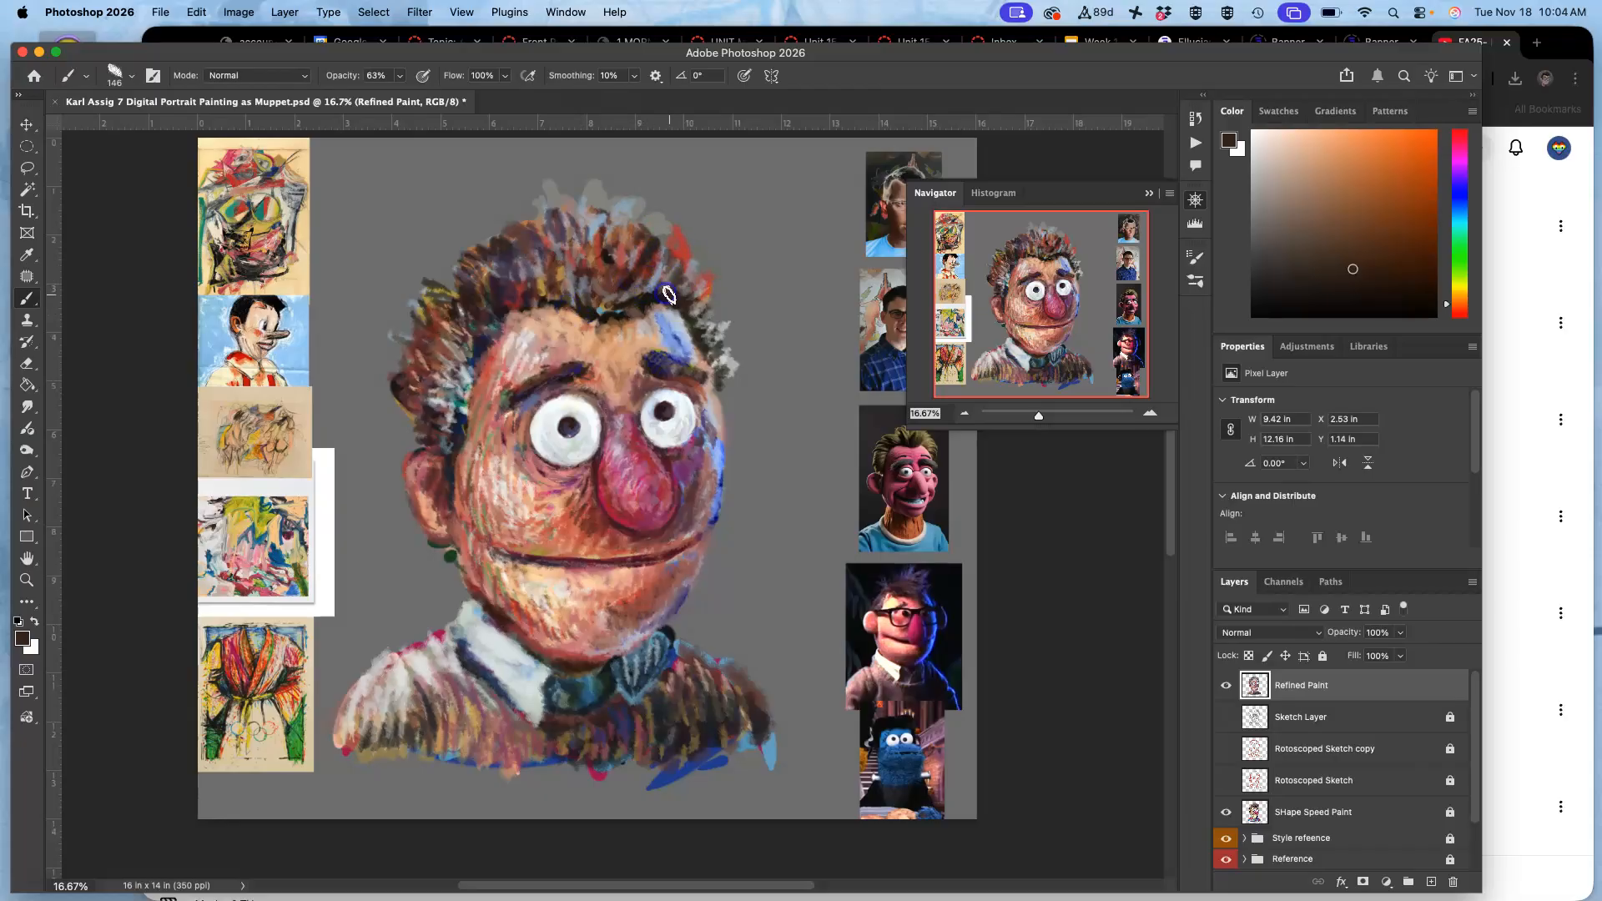
# Paint pale lavender rim light along the right edge of the face, from the jaw up to beside the eye.
pyautogui.keyDown('alt'); pyautogui.click(629, 638); pyautogui.keyUp('alt')
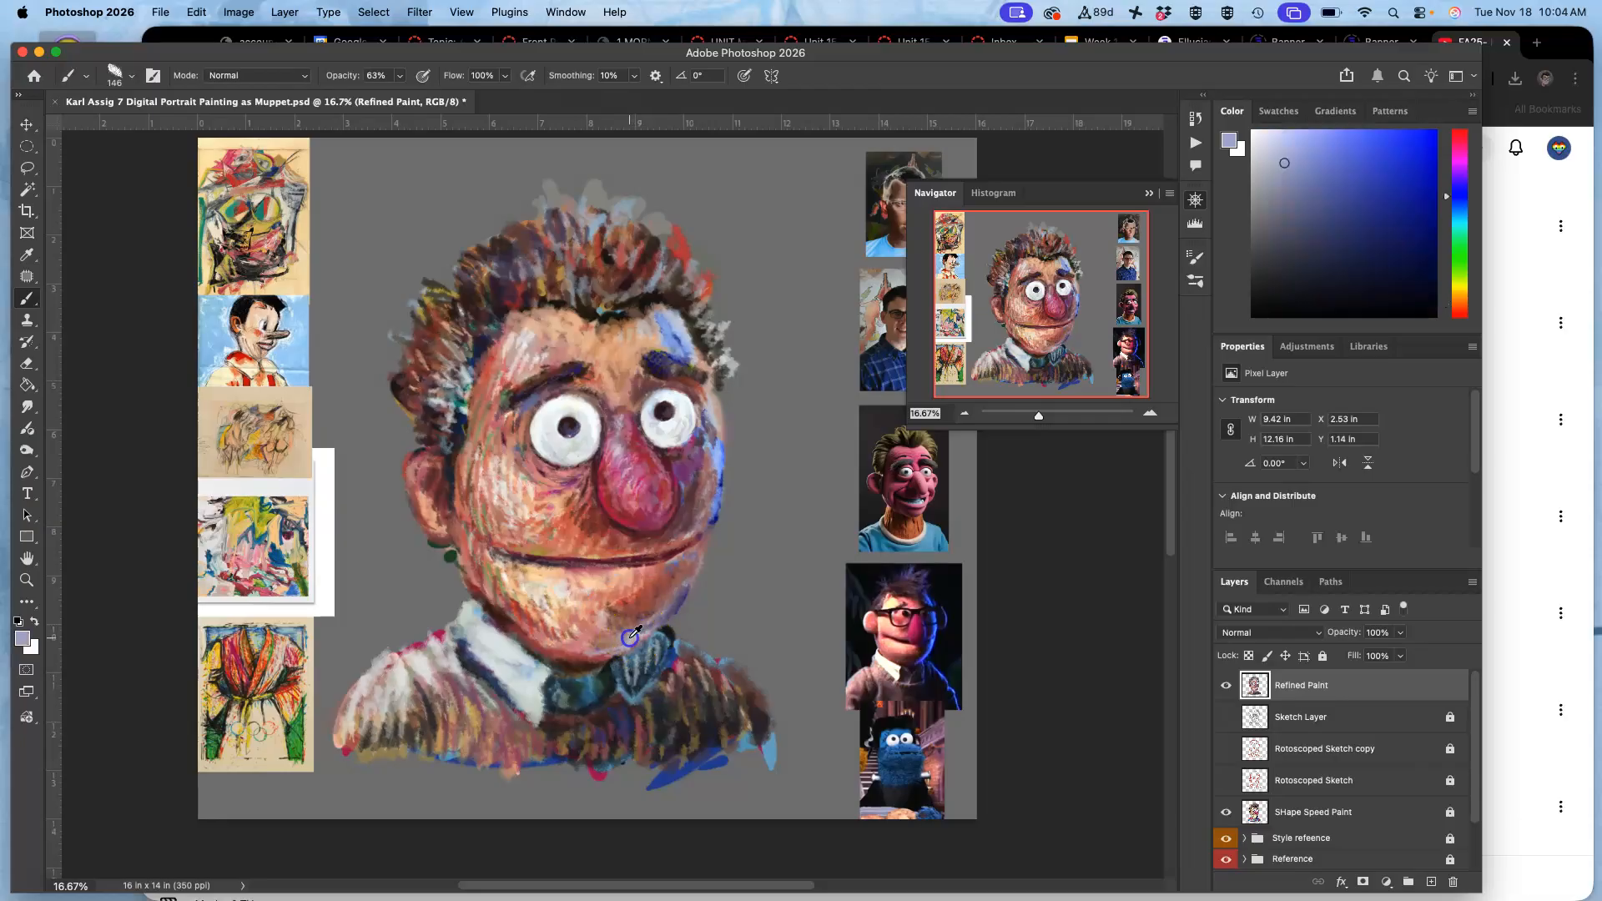
pyautogui.moveTo(682, 593); pyautogui.dragTo(679, 601)
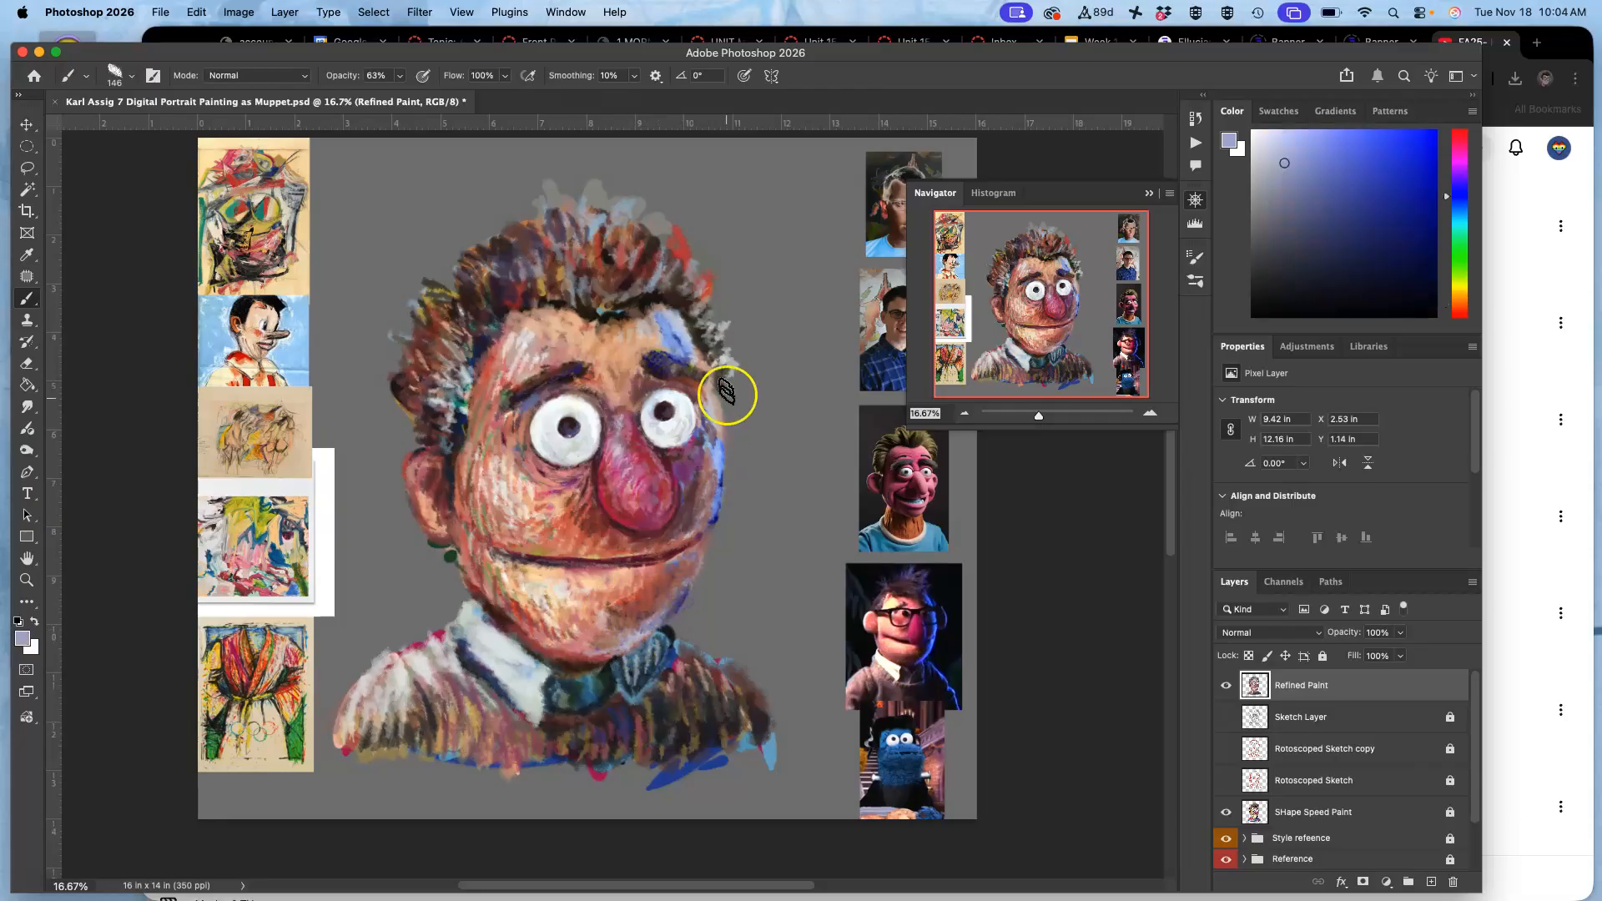
pyautogui.moveTo(715, 436); pyautogui.dragTo(712, 412)
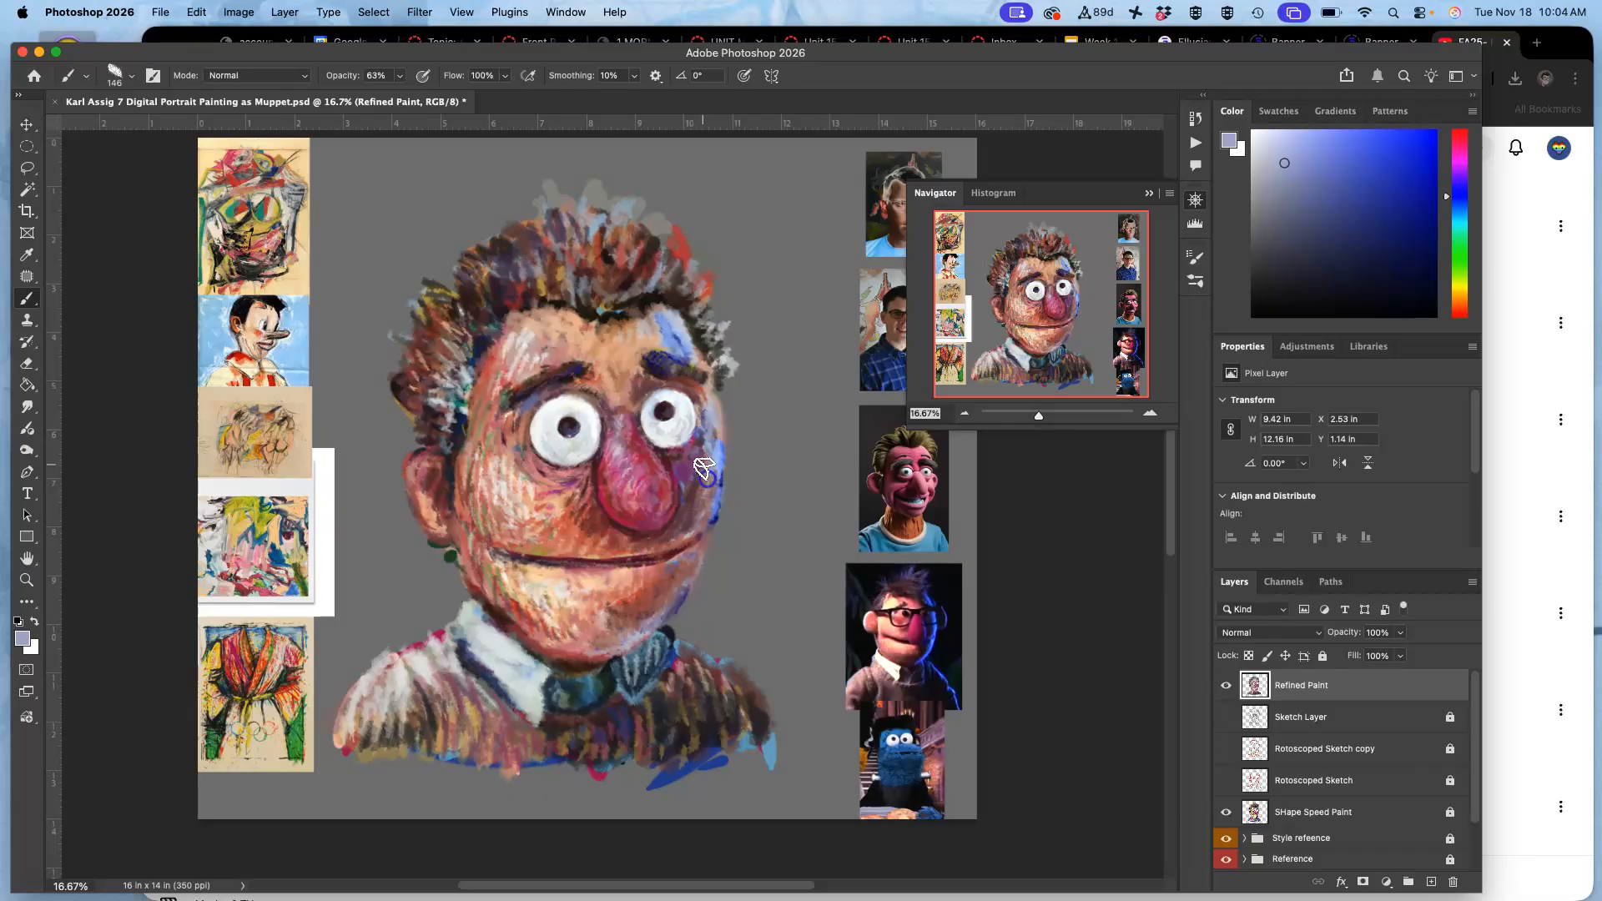
pyautogui.moveTo(701, 516); pyautogui.dragTo(696, 523)
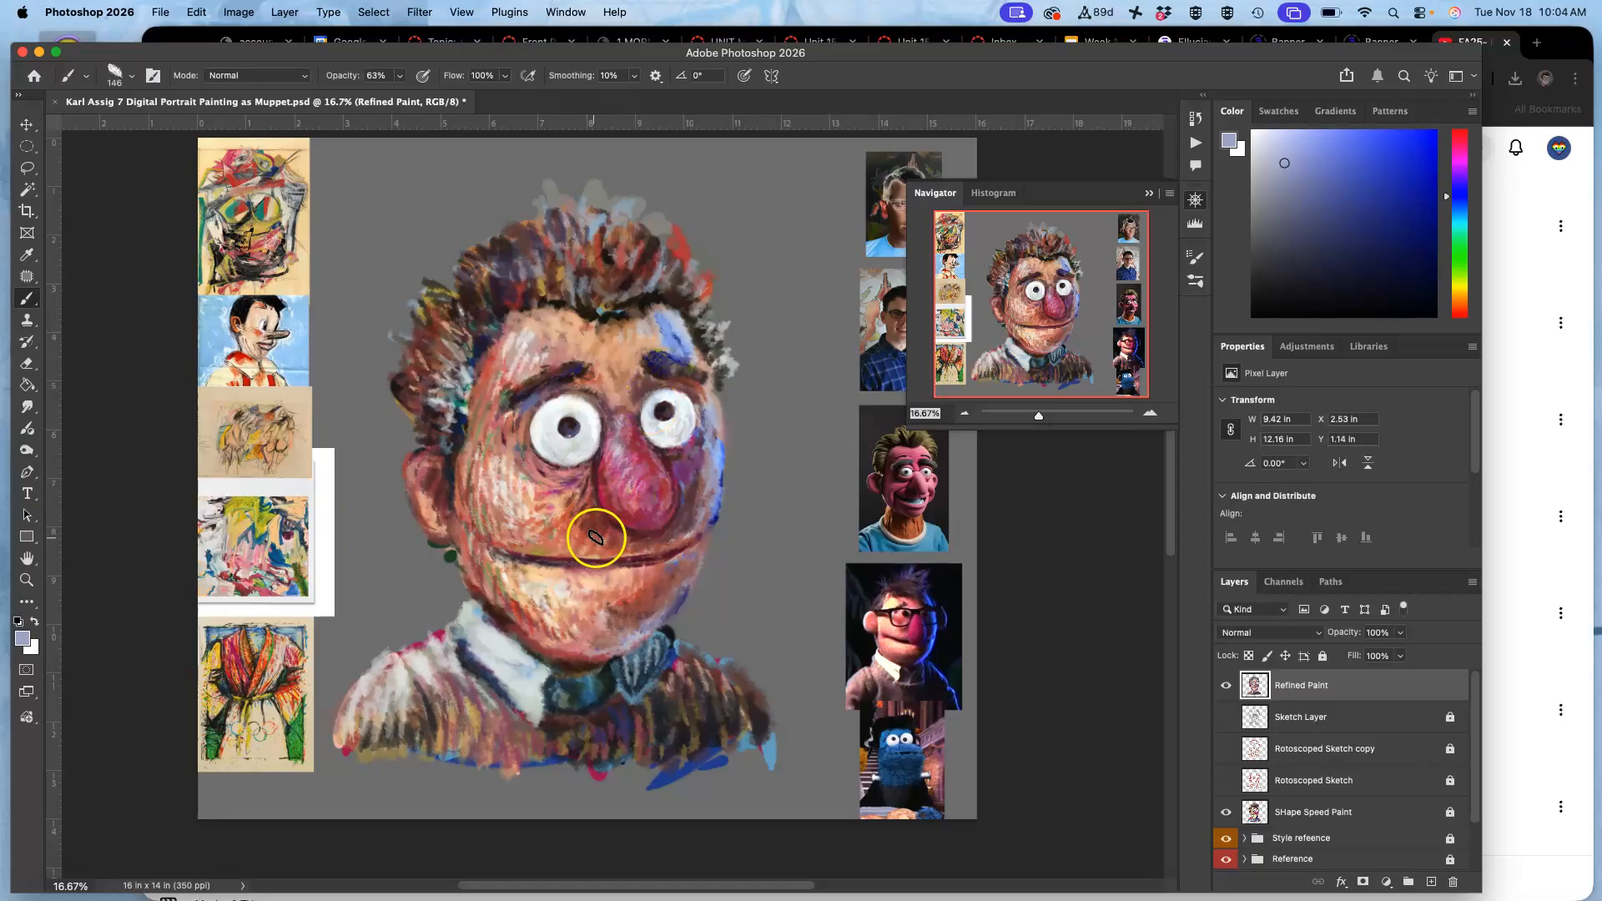
# Sample light blue from the forehead highlight and work the right cheek and jaw edge with blue and muted red strokes.
pyautogui.keyDown('alt'); pyautogui.click(669, 336); pyautogui.keyUp('alt')
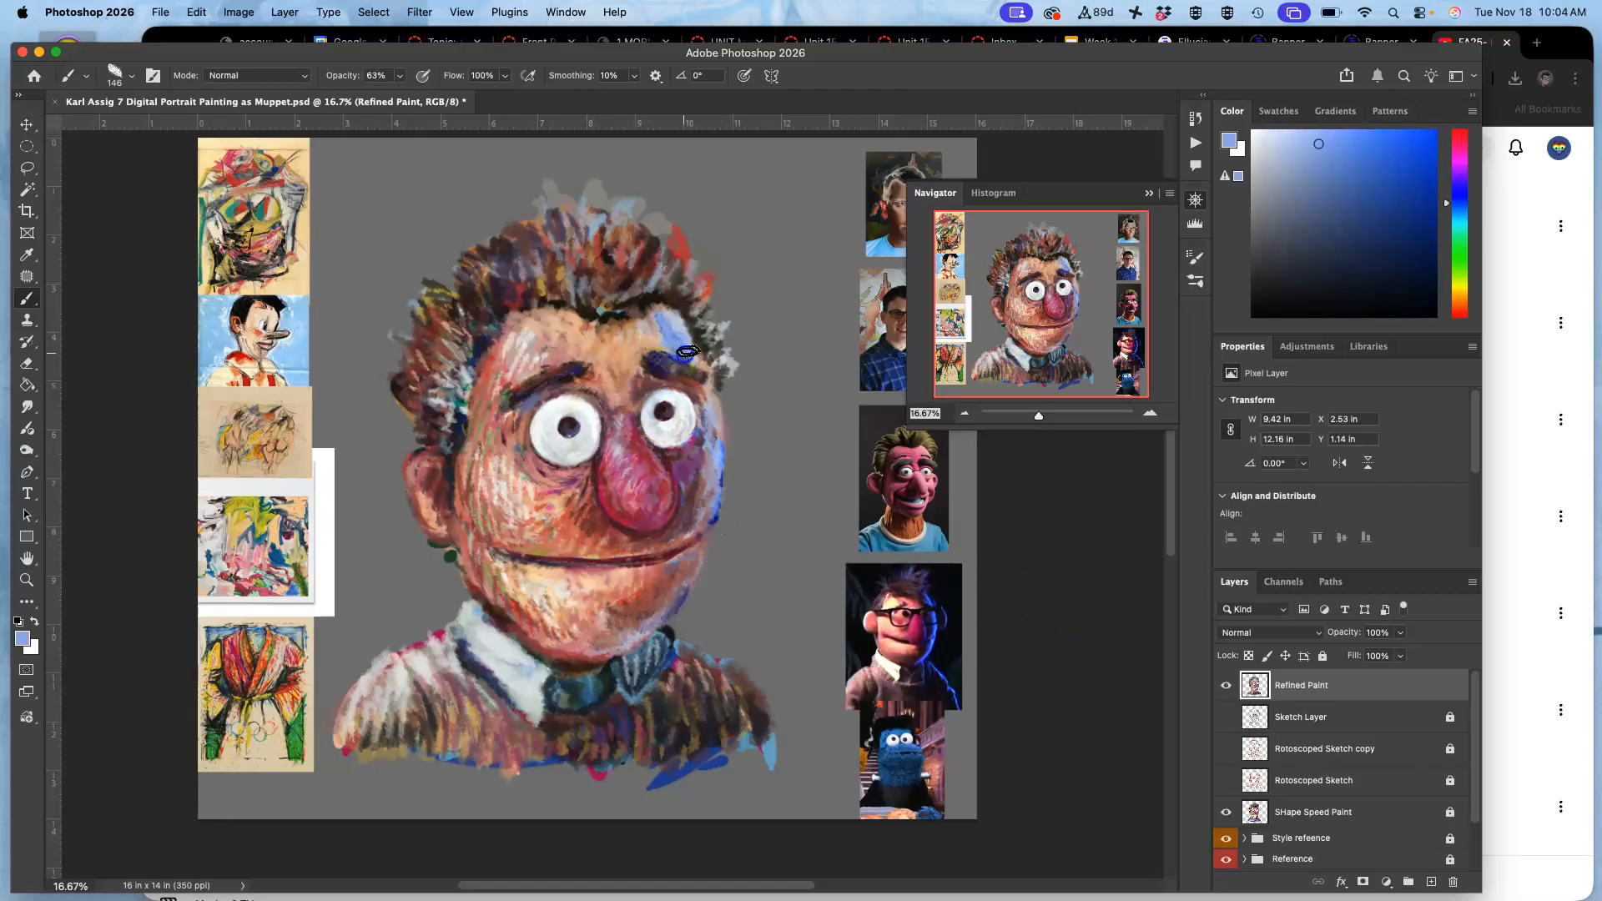
pyautogui.moveTo(700, 398)
pyautogui.mouseDown()
pyautogui.moveTo(710, 536)
pyautogui.moveTo(720, 474)
pyautogui.moveTo(684, 575)
pyautogui.mouseUp()
pyautogui.keyDown('alt'); pyautogui.click(655, 597); pyautogui.keyUp('alt')
pyautogui.moveTo(683, 569); pyautogui.dragTo(677, 582)
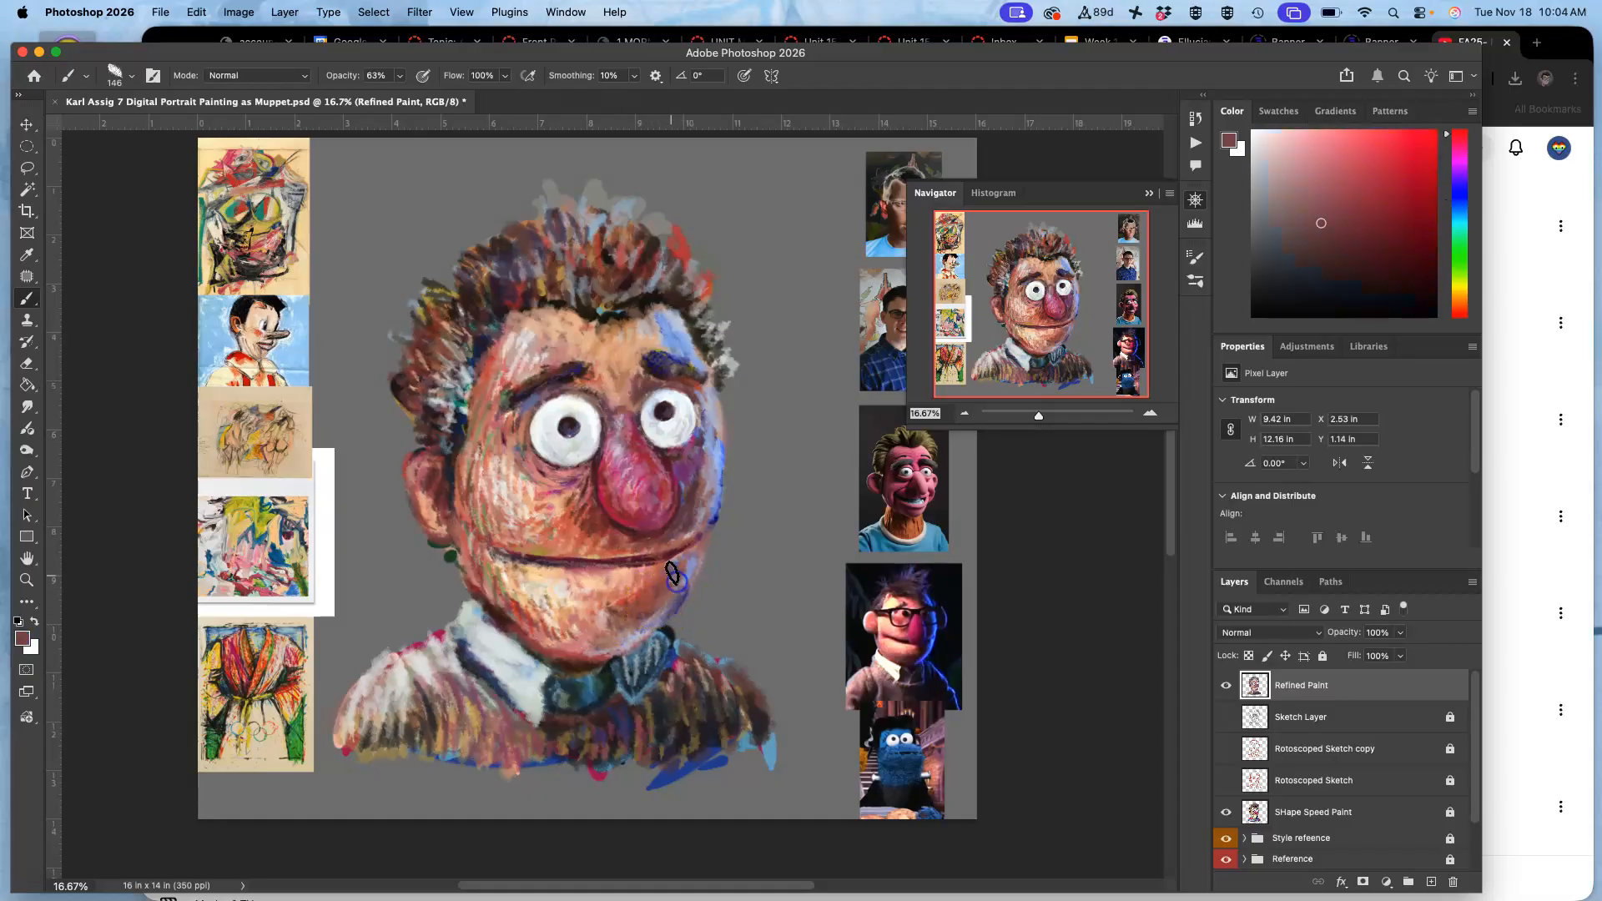
# Strengthen the rim light on the right cheek and lower jaw with a sampled periwinkle blue.
pyautogui.keyDown('alt'); pyautogui.click(716, 518); pyautogui.keyUp('alt')
pyautogui.keyDown('alt'); pyautogui.click(715, 502); pyautogui.keyUp('alt')
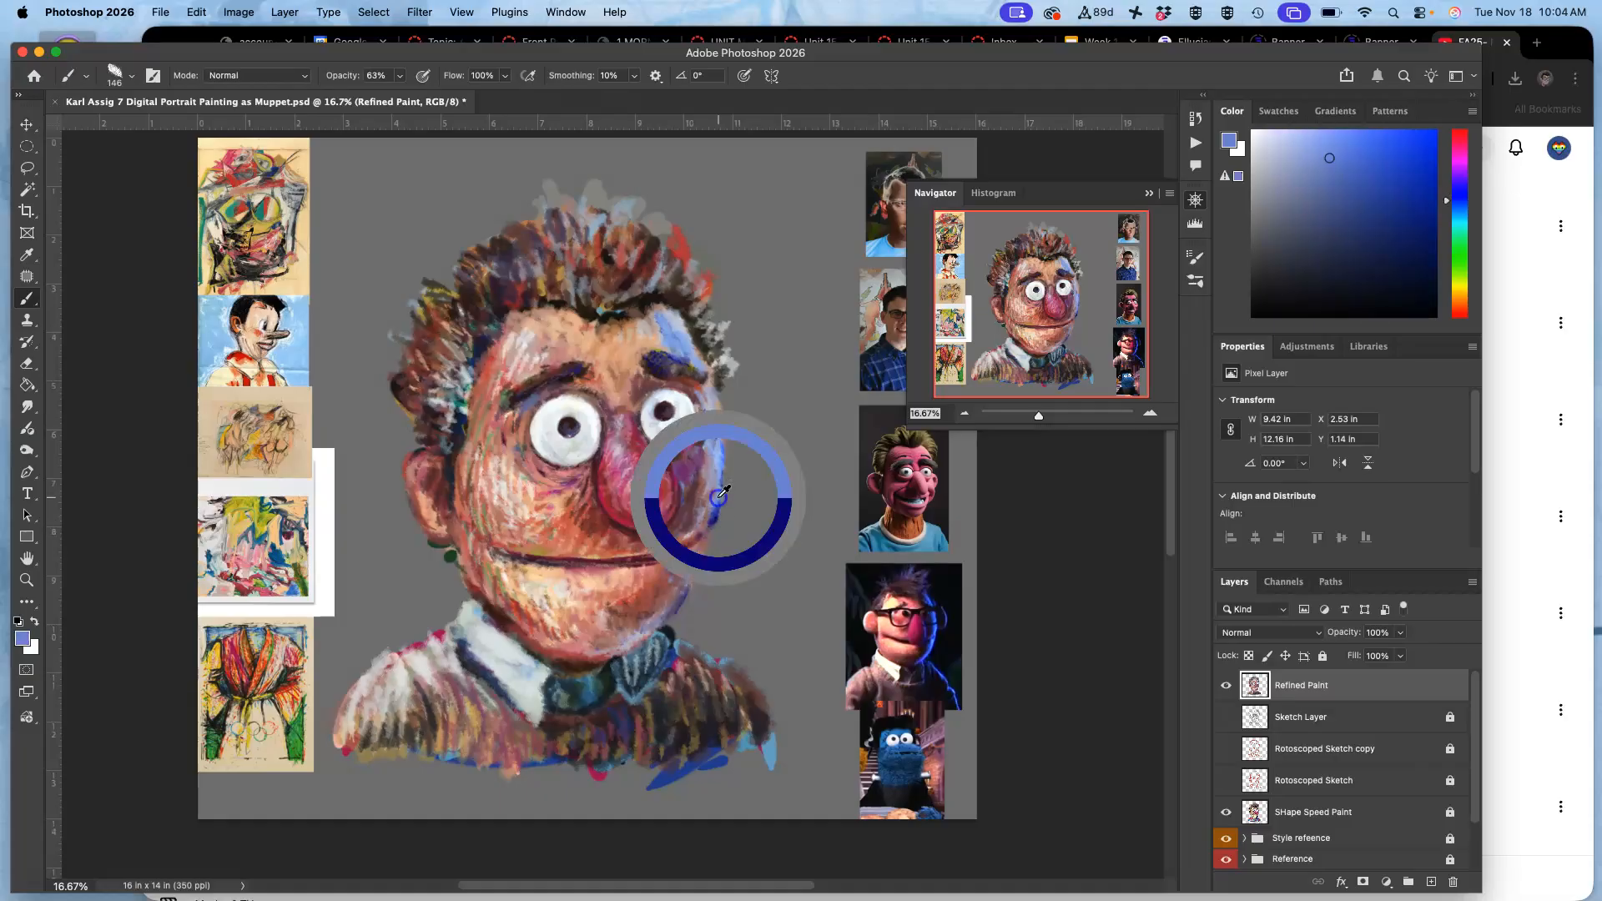
pyautogui.moveTo(713, 515)
pyautogui.mouseDown()
pyautogui.moveTo(719, 481)
pyautogui.moveTo(703, 528)
pyautogui.mouseUp()
pyautogui.moveTo(712, 498)
pyautogui.mouseDown()
pyautogui.moveTo(709, 519)
pyautogui.moveTo(703, 501)
pyautogui.mouseUp()
pyautogui.moveTo(667, 589)
pyautogui.mouseDown()
pyautogui.moveTo(697, 561)
pyautogui.moveTo(674, 588)
pyautogui.mouseUp()
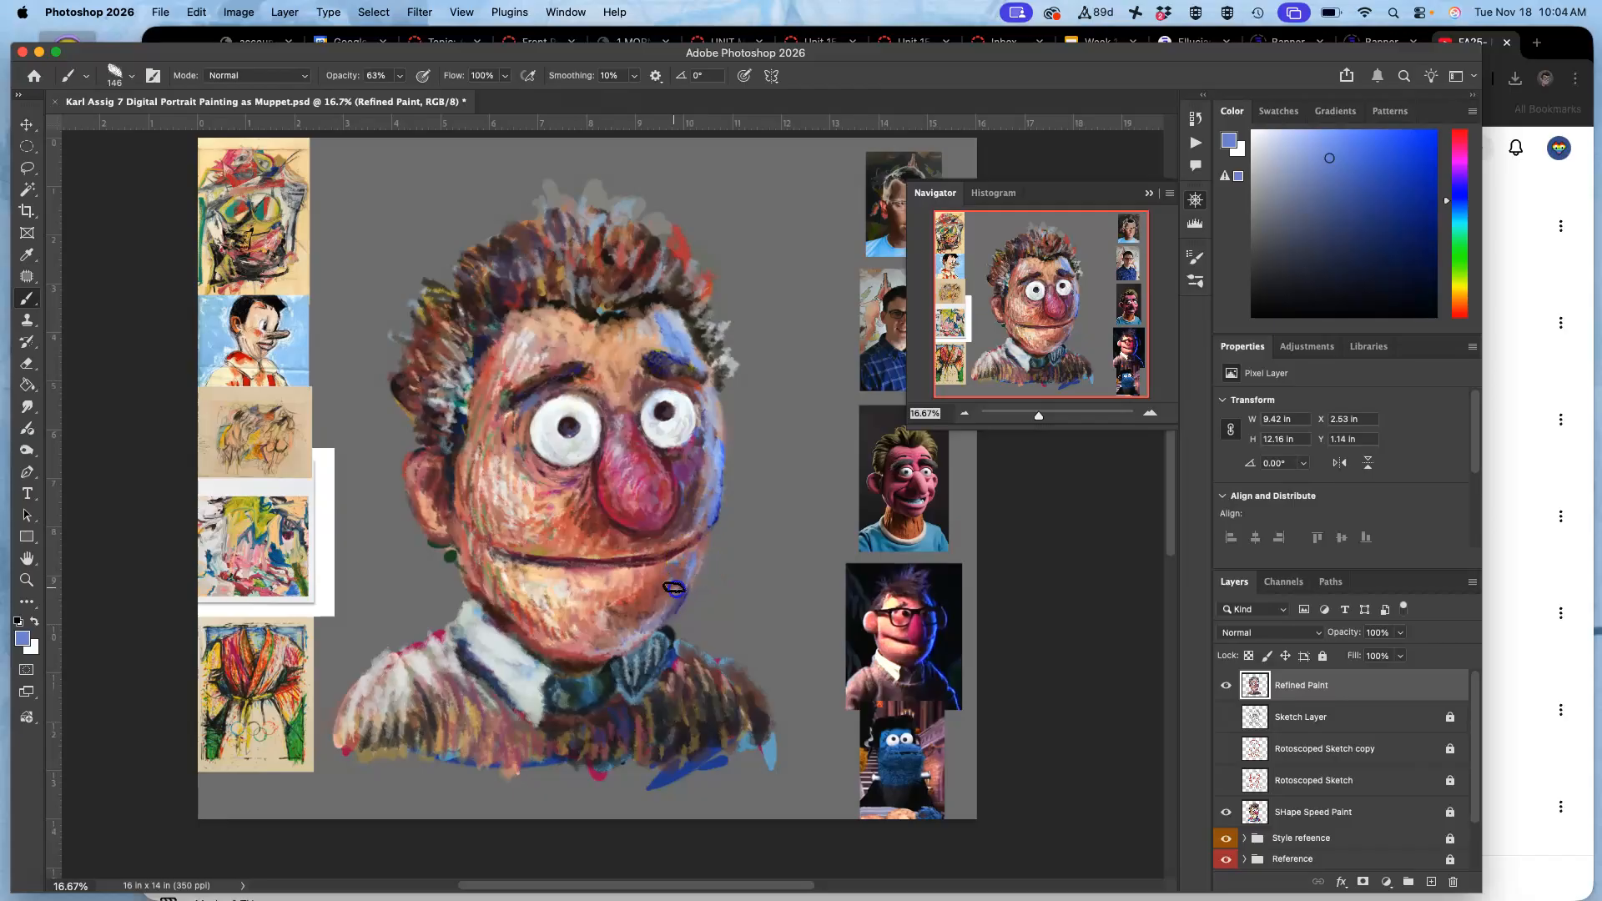
# Blend the right contour of the face, from cheek to collar, with sampled dark violet and dusty pink strokes.
pyautogui.keyDown('alt'); pyautogui.click(677, 590); pyautogui.keyUp('alt')
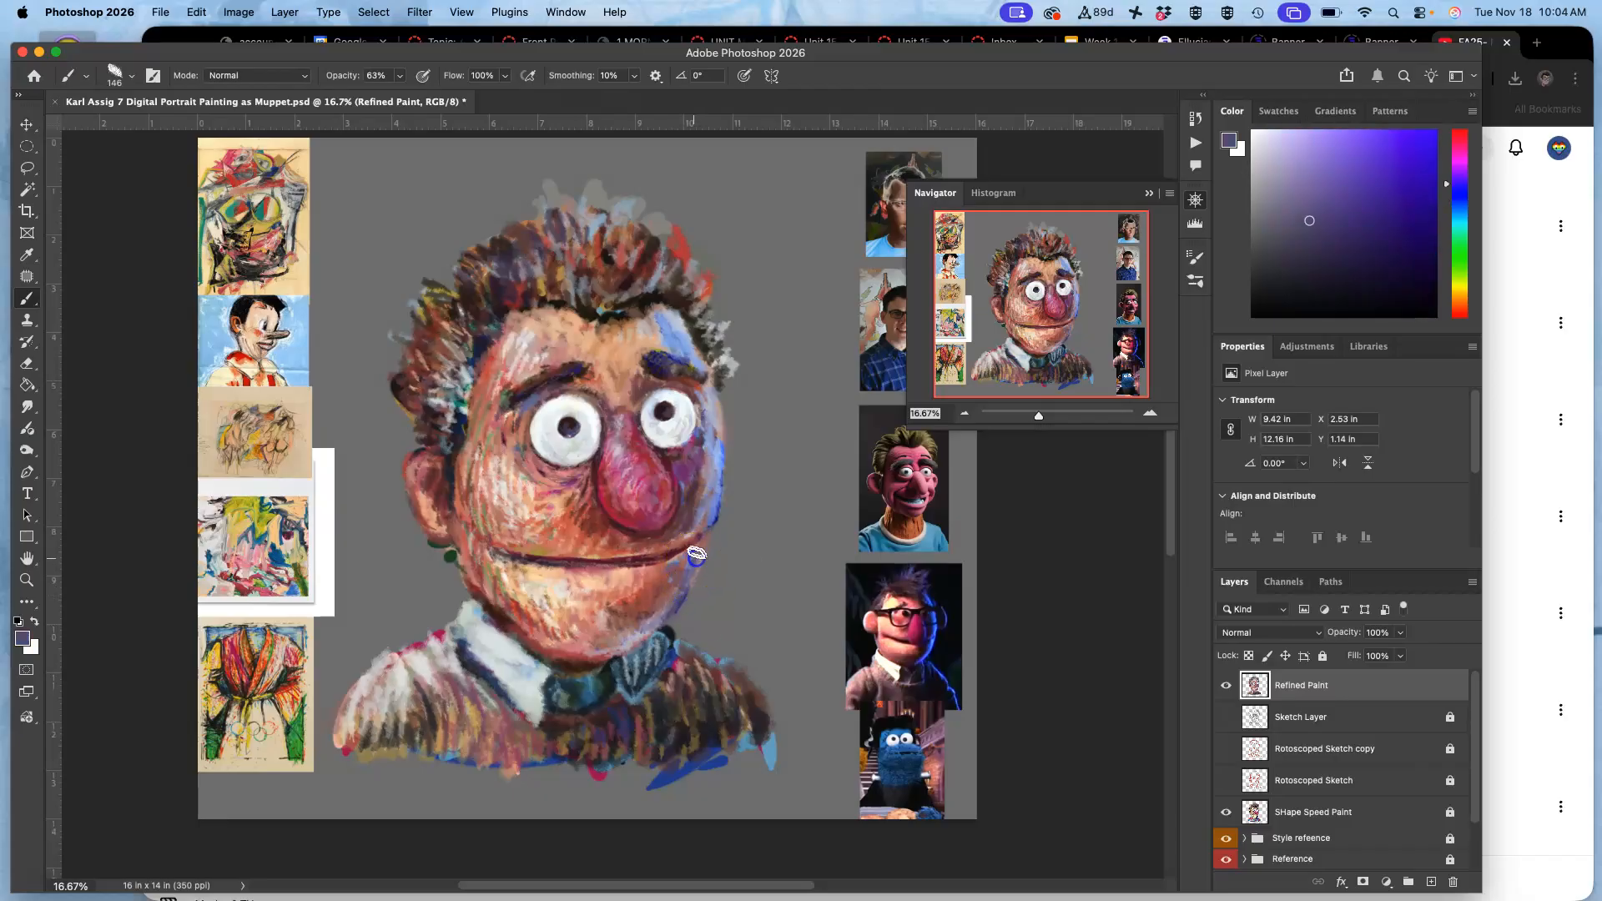
pyautogui.moveTo(646, 642)
pyautogui.mouseDown()
pyautogui.moveTo(733, 483)
pyautogui.moveTo(712, 522)
pyautogui.moveTo(718, 507)
pyautogui.mouseUp()
pyautogui.moveTo(722, 457); pyautogui.dragTo(715, 440)
pyautogui.keyDown('alt'); pyautogui.click(723, 434); pyautogui.keyUp('alt')
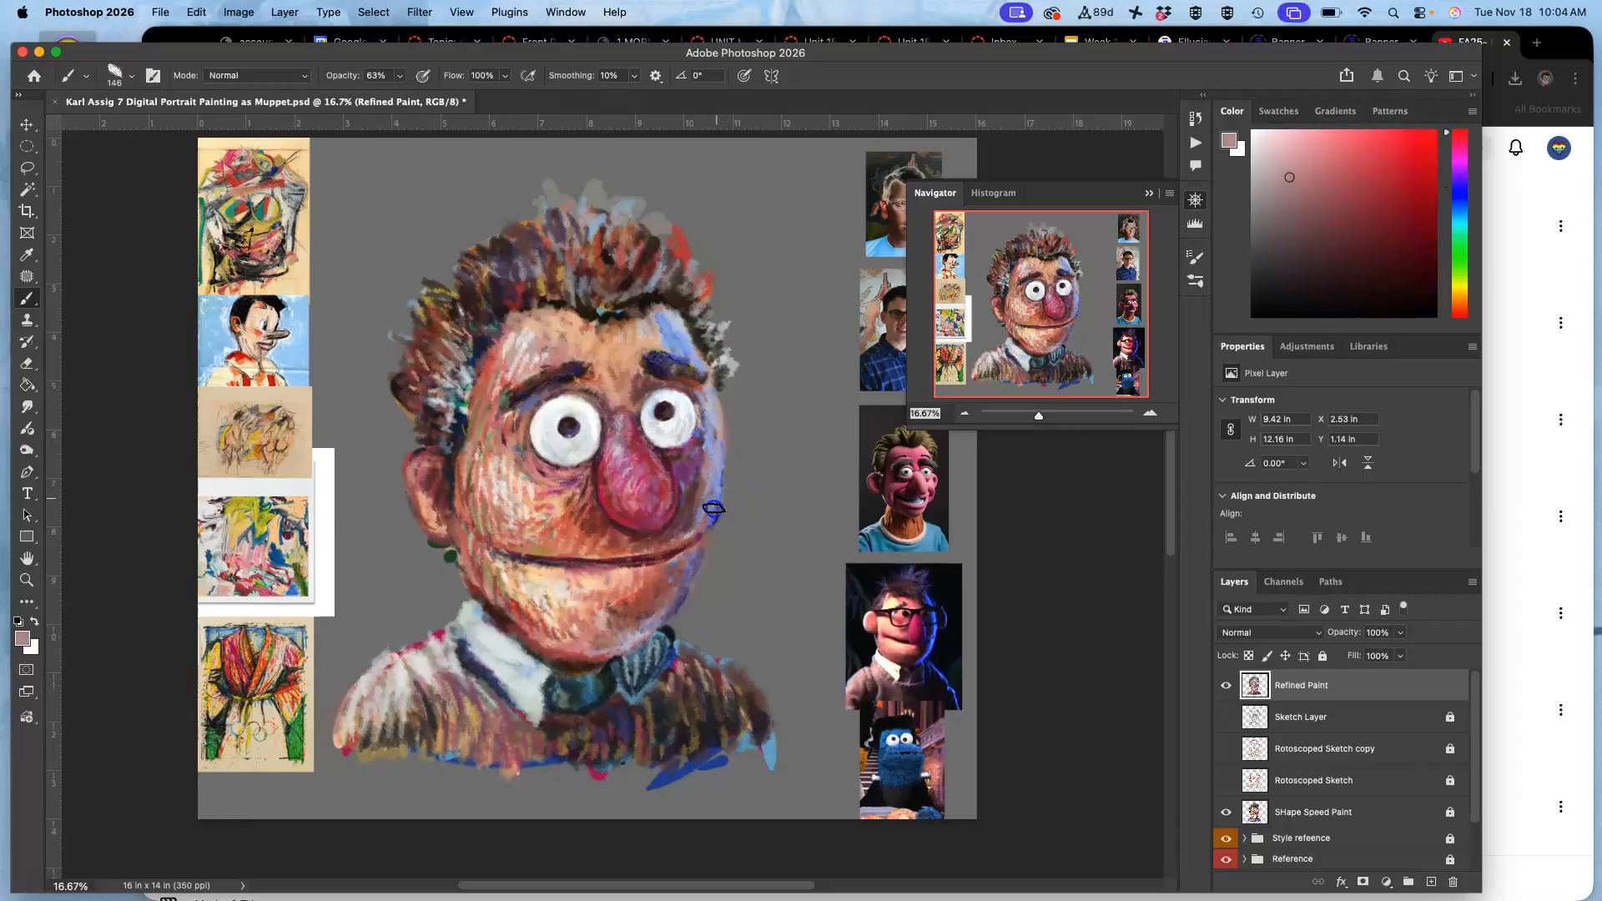
pyautogui.moveTo(684, 532)
pyautogui.mouseDown()
pyautogui.moveTo(669, 606)
pyautogui.moveTo(710, 530)
pyautogui.moveTo(649, 620)
pyautogui.moveTo(658, 606)
pyautogui.moveTo(633, 697)
pyautogui.moveTo(623, 668)
pyautogui.moveTo(444, 693)
pyautogui.moveTo(499, 665)
pyautogui.moveTo(638, 673)
pyautogui.mouseUp()
# Rework the right collar and tie area with sampled light grey, slate blue, pale blue and dark green.
pyautogui.keyDown('alt'); pyautogui.click(499, 664); pyautogui.keyUp('alt')
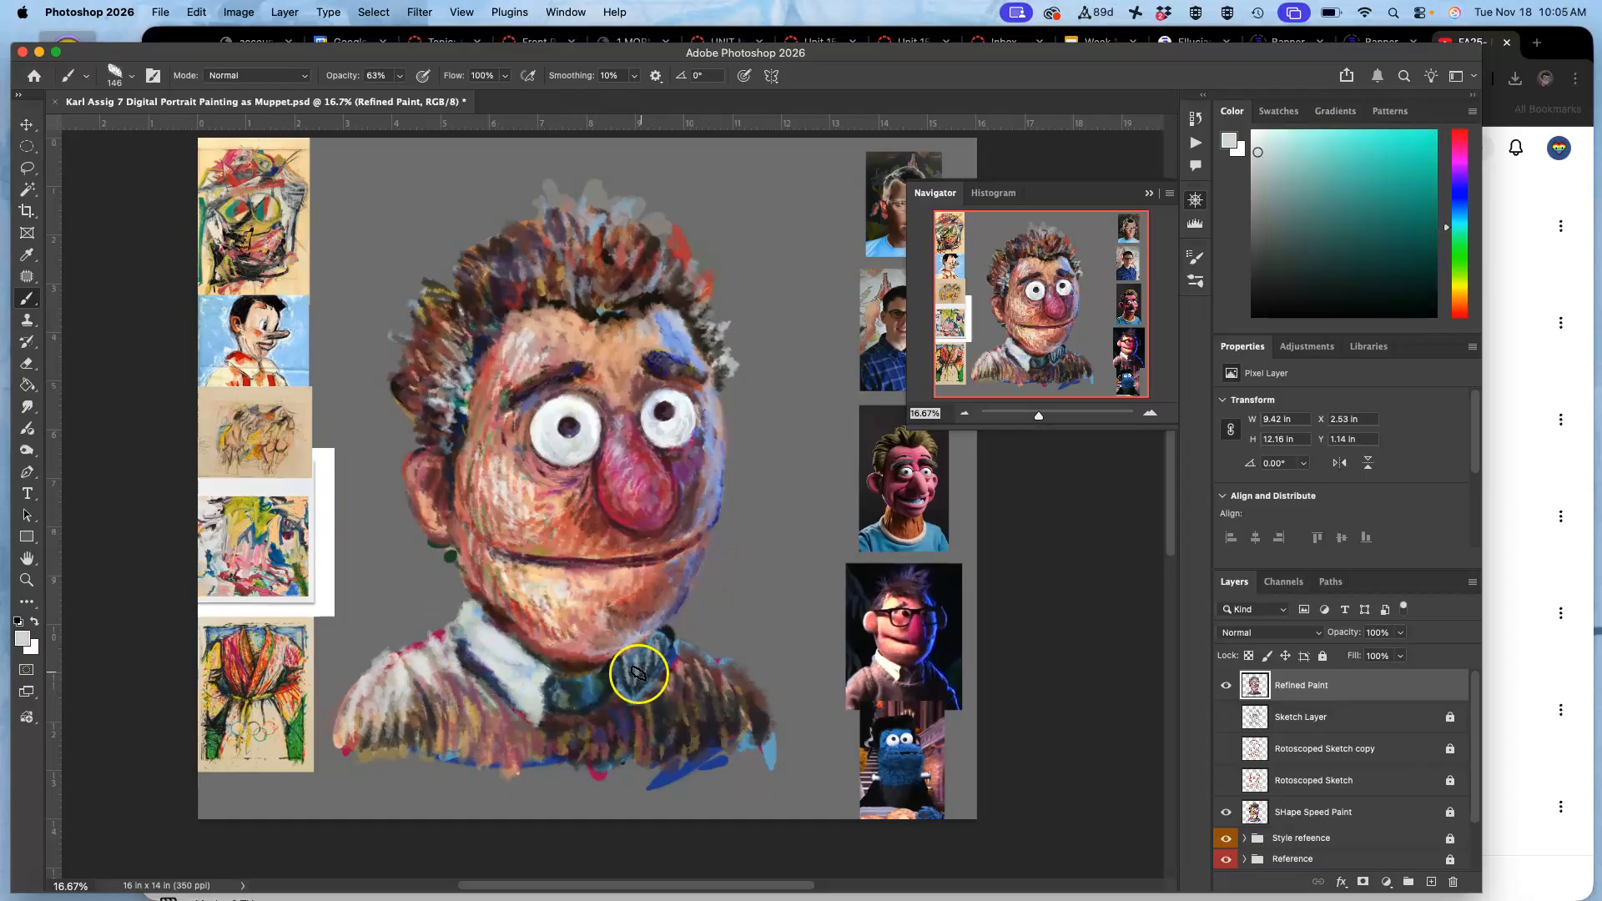
pyautogui.keyDown('alt'); pyautogui.click(642, 672); pyautogui.keyUp('alt')
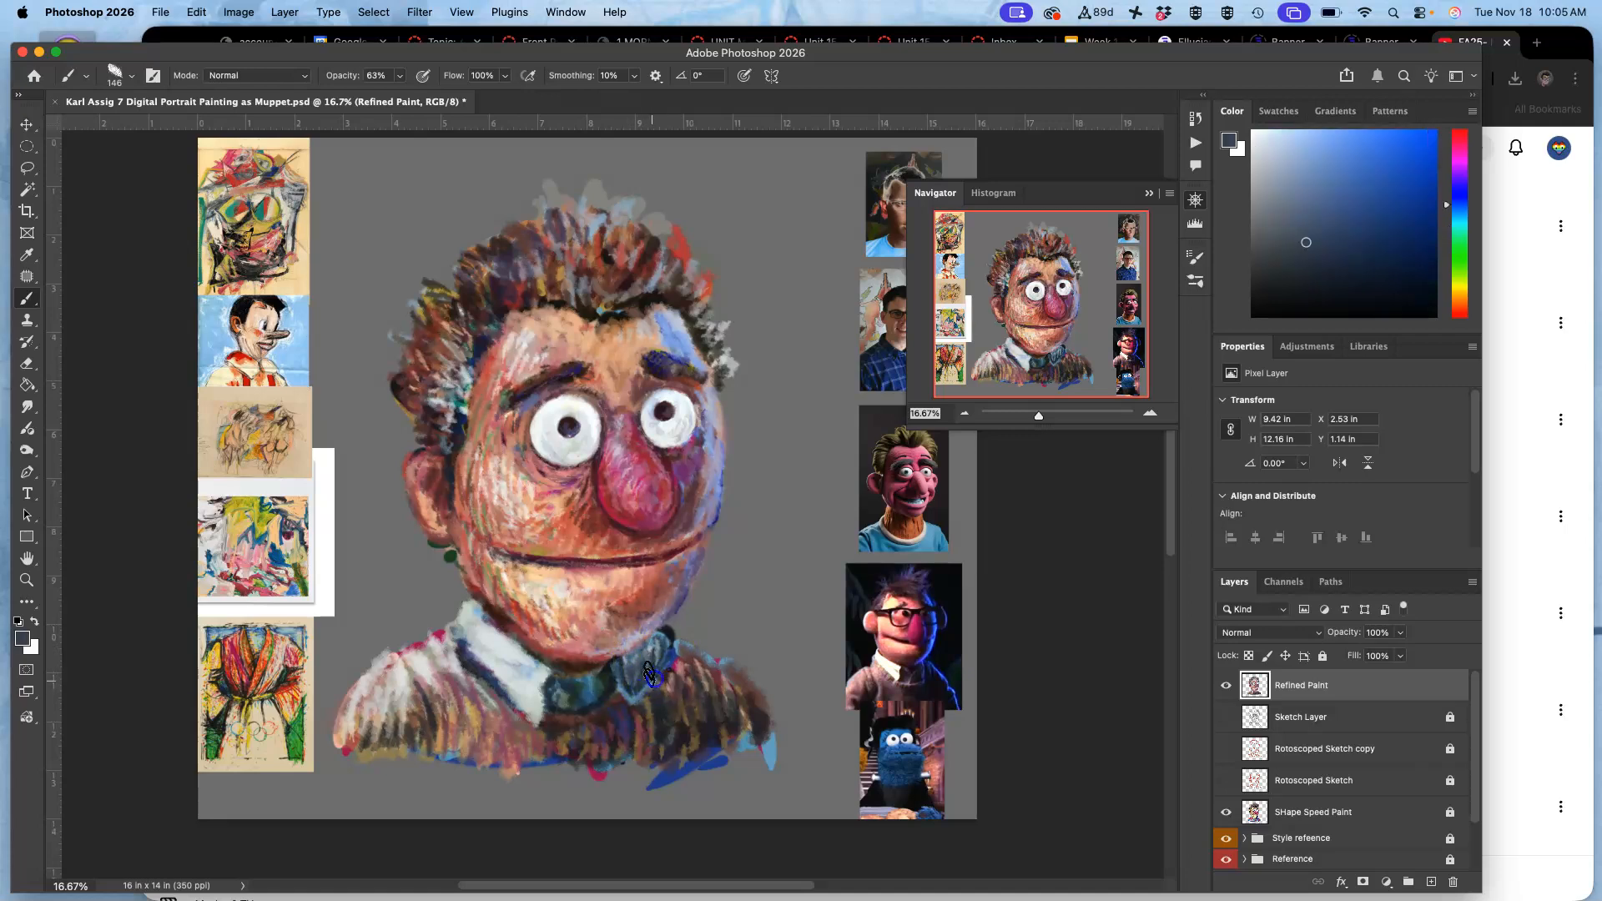
pyautogui.keyDown('alt'); pyautogui.click(257, 519); pyautogui.keyUp('alt')
pyautogui.moveTo(600, 679)
pyautogui.mouseDown()
pyautogui.moveTo(632, 665)
pyautogui.moveTo(628, 682)
pyautogui.moveTo(624, 660)
pyautogui.moveTo(629, 698)
pyautogui.moveTo(665, 636)
pyautogui.moveTo(637, 688)
pyautogui.moveTo(660, 648)
pyautogui.mouseUp()
pyautogui.keyDown('alt'); pyautogui.click(526, 668); pyautogui.keyUp('alt')
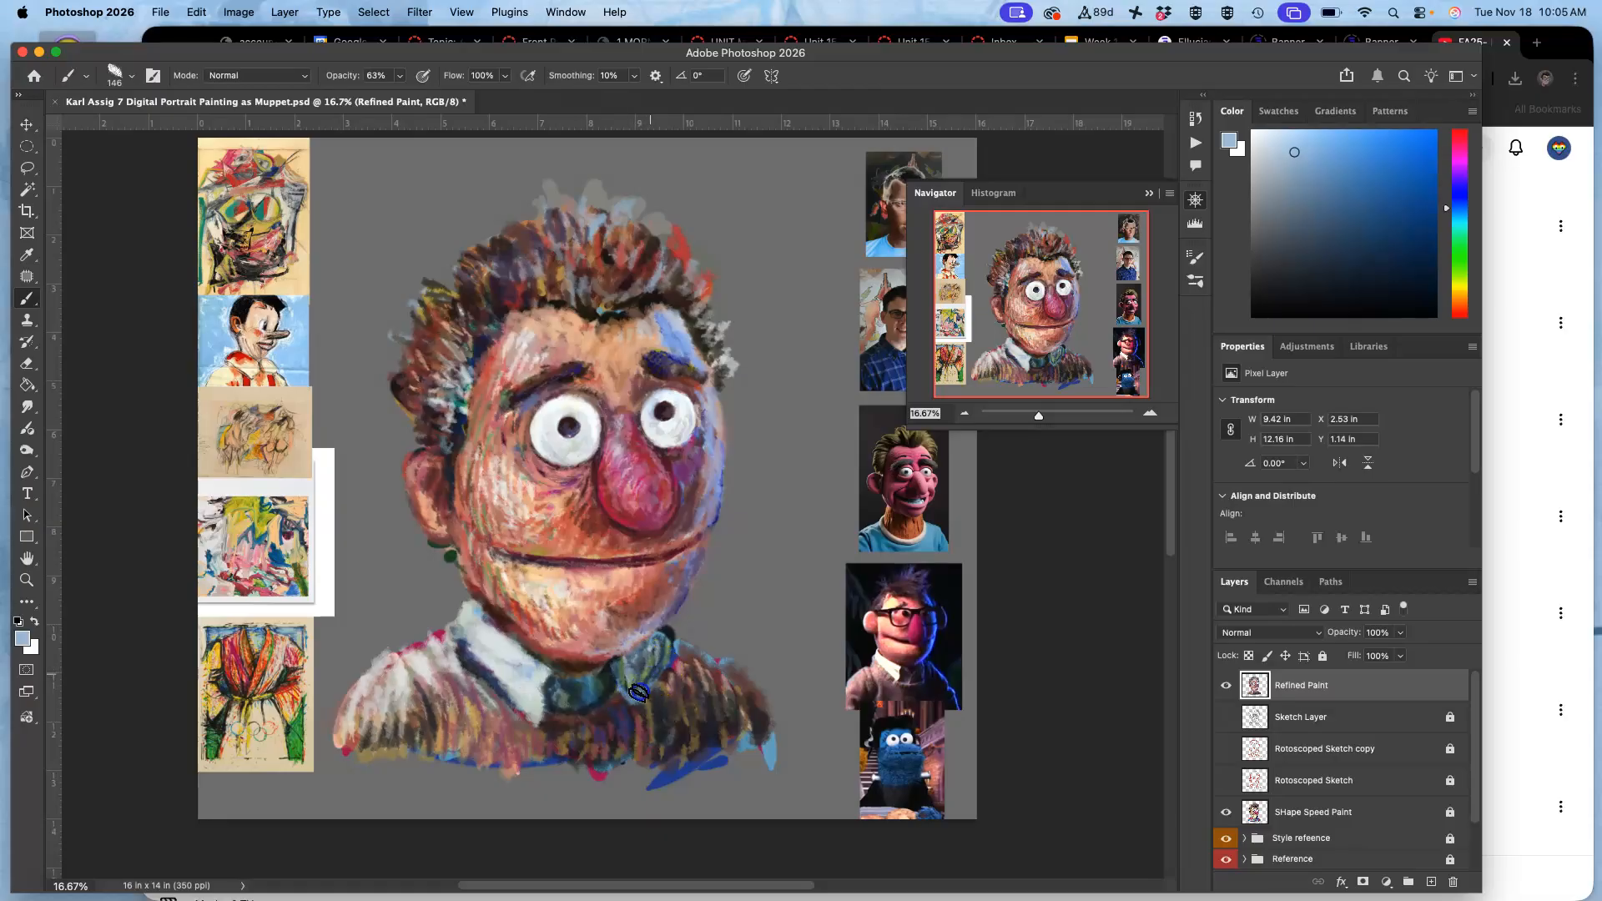
pyautogui.keyDown('alt'); pyautogui.click(601, 682); pyautogui.keyUp('alt')
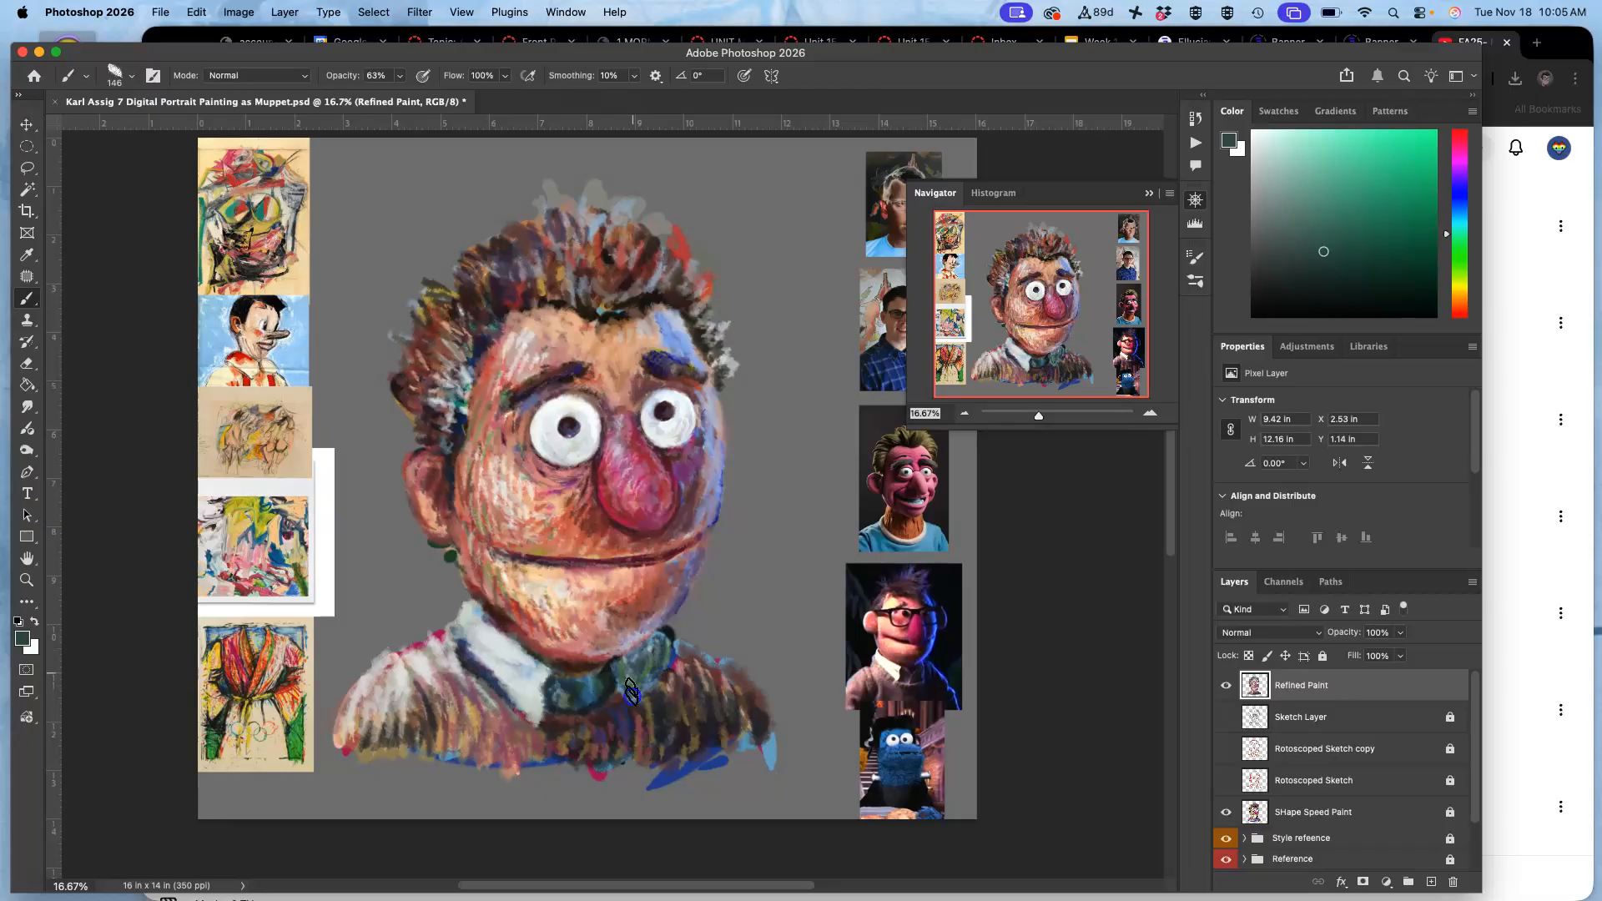
# Define the underside of the chin against the right collar with sampled near-black and dusty pink.
pyautogui.keyDown('alt'); pyautogui.click(609, 663); pyautogui.keyUp('alt')
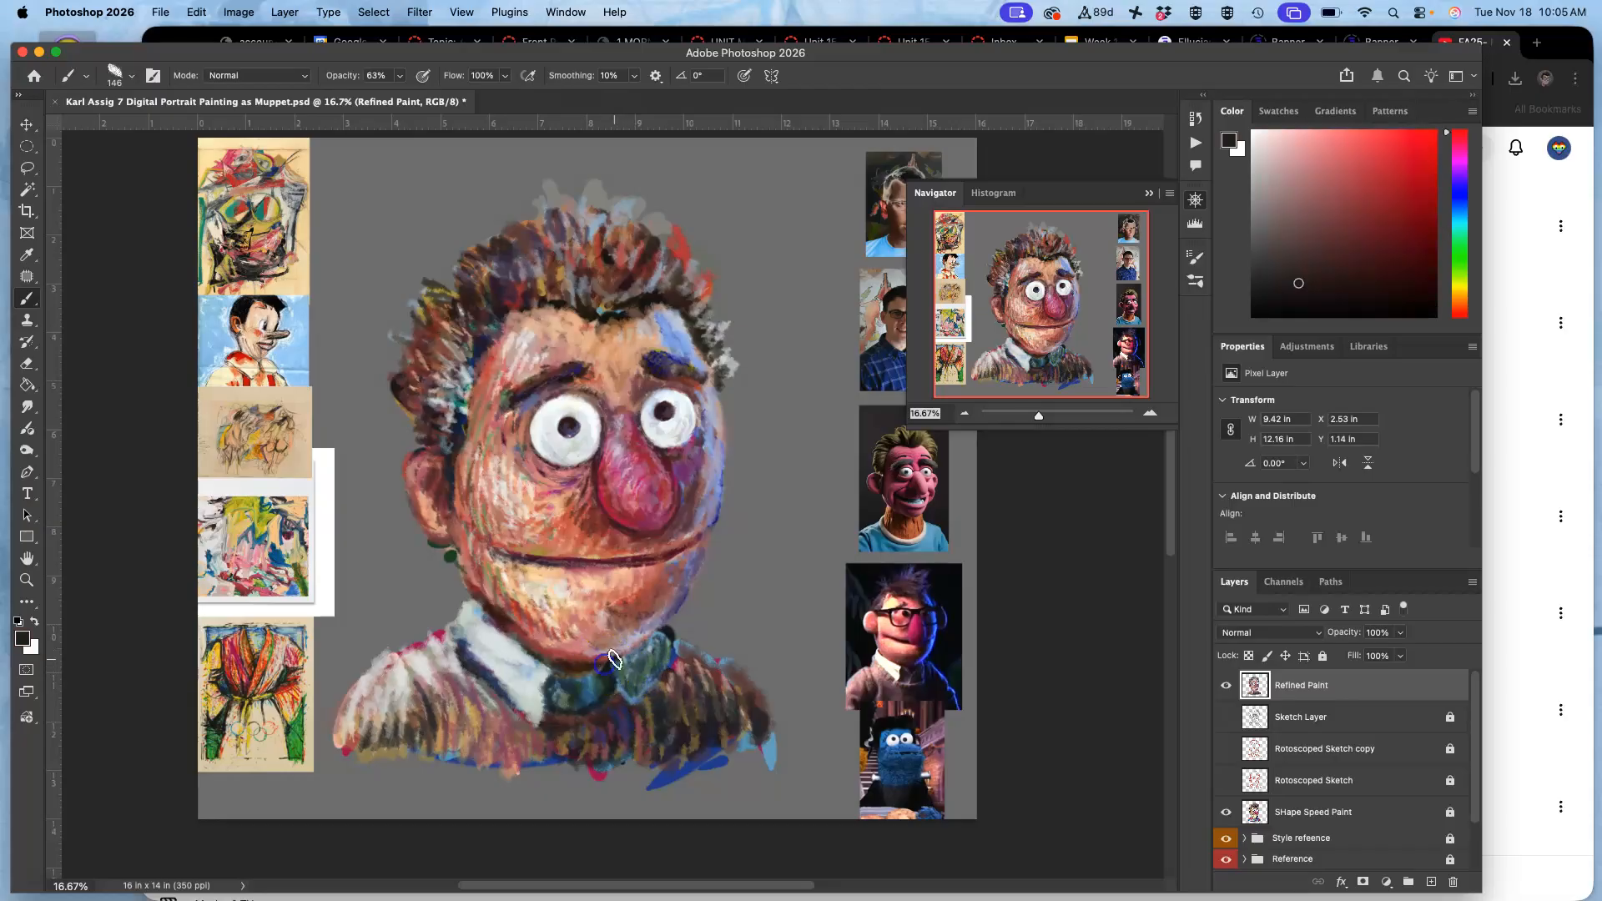
pyautogui.keyDown('alt'); pyautogui.click(662, 635); pyautogui.keyUp('alt')
pyautogui.keyDown('alt'); pyautogui.click(611, 648); pyautogui.keyUp('alt')
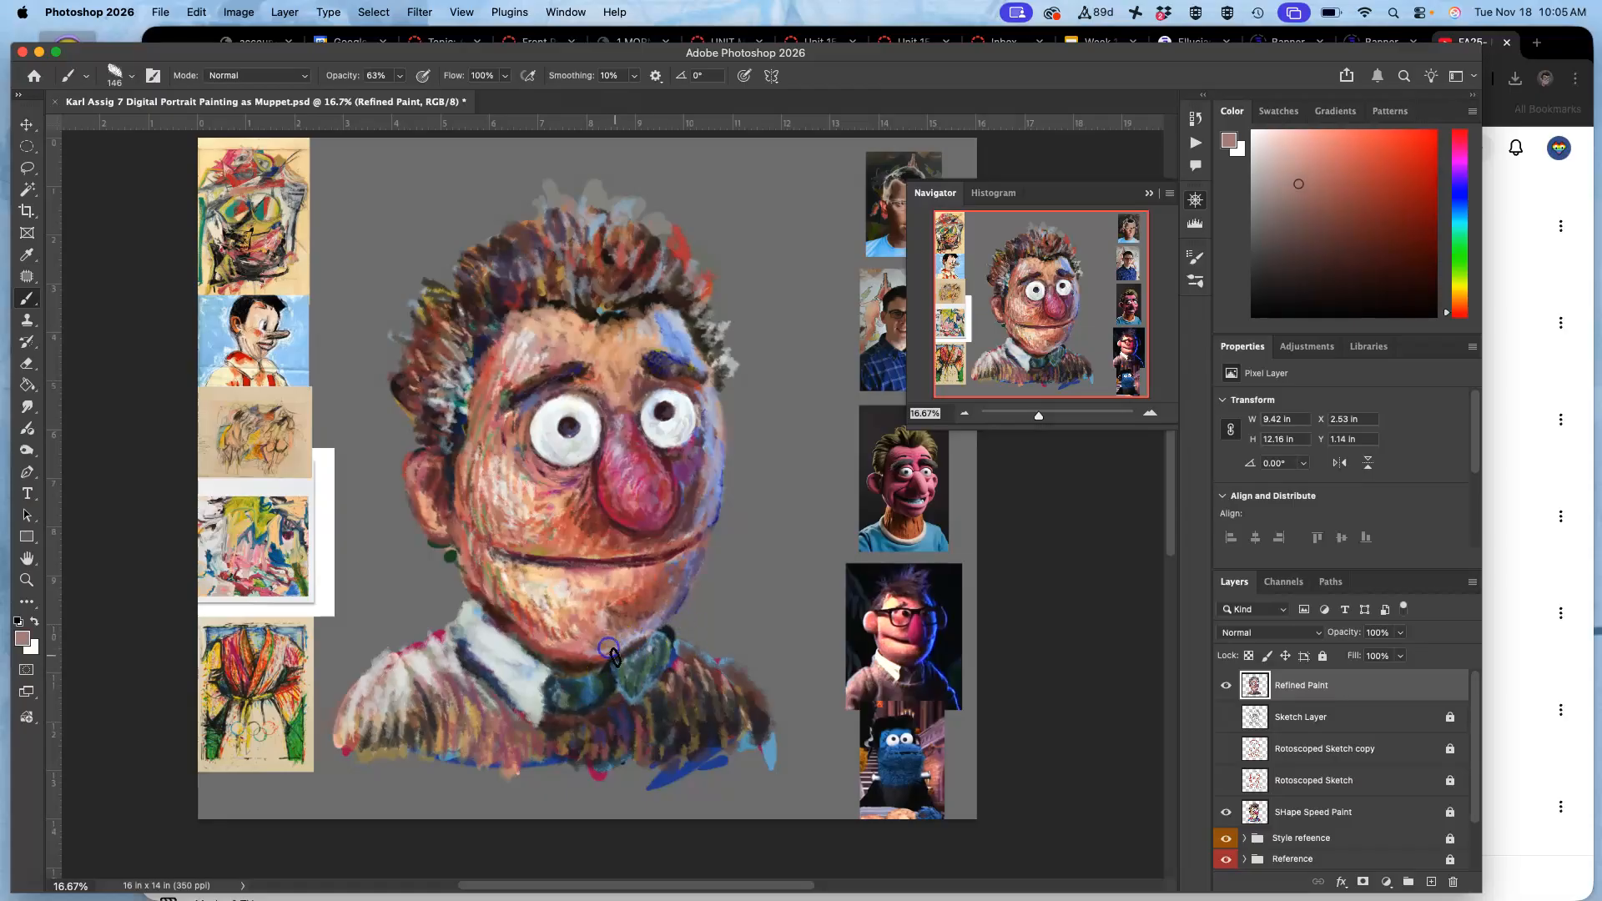
pyautogui.moveTo(640, 650)
pyautogui.mouseDown()
pyautogui.moveTo(590, 708)
pyautogui.moveTo(662, 655)
pyautogui.moveTo(668, 625)
pyautogui.moveTo(658, 668)
pyautogui.mouseUp()
# Fill the right collar and its edge above the sweater with strokes of sampled grey-teal.
pyautogui.keyDown('alt'); pyautogui.click(656, 650); pyautogui.keyUp('alt')
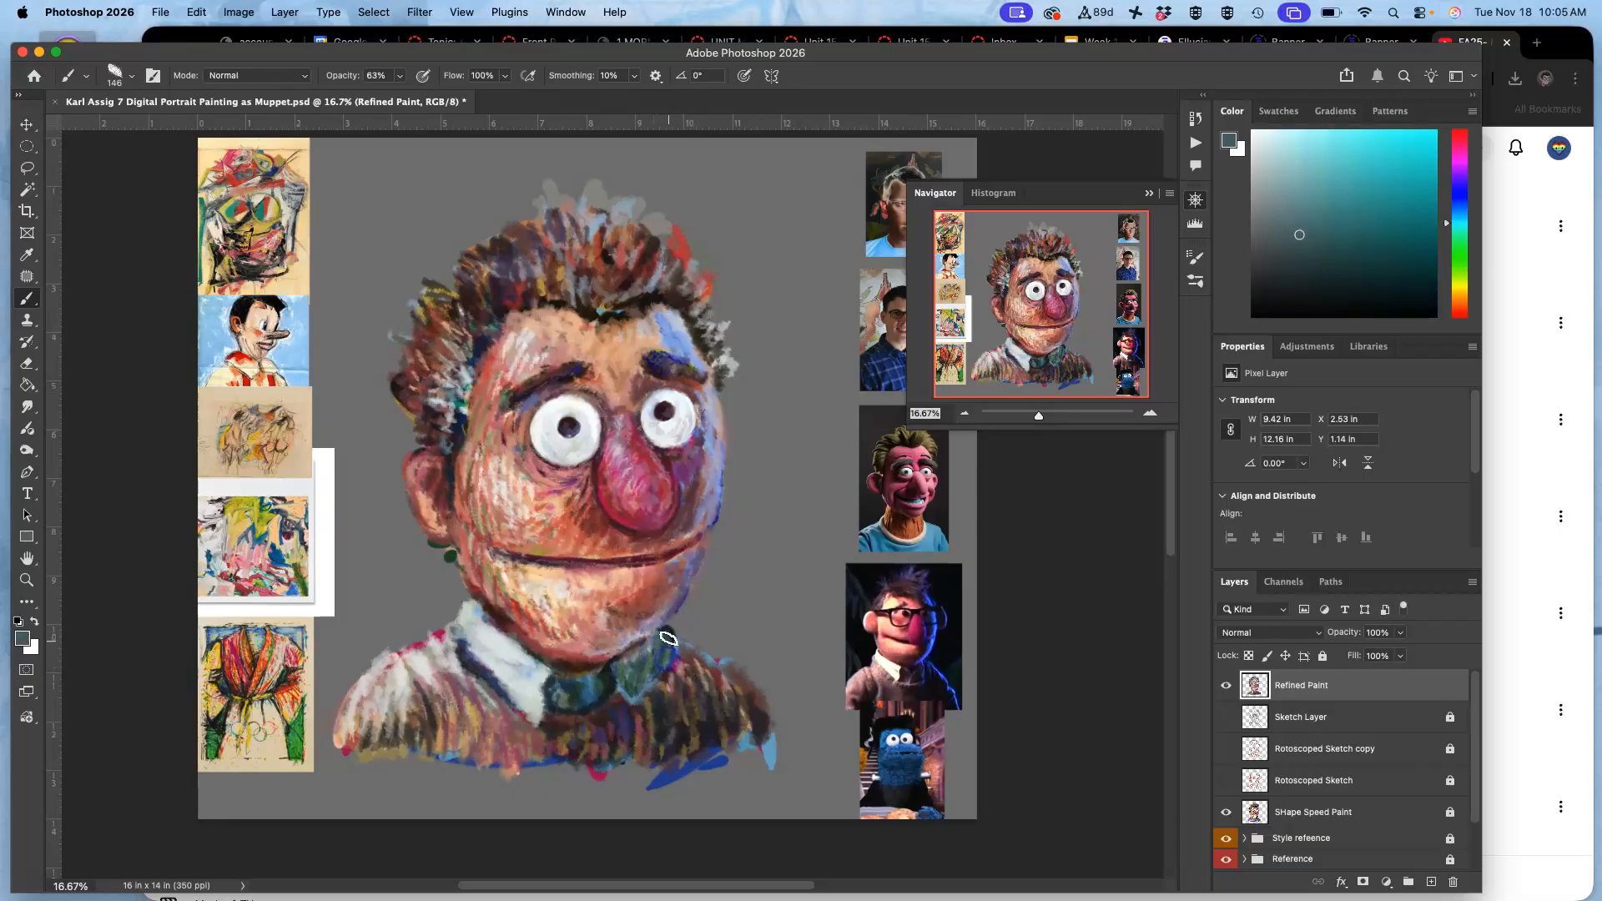
pyautogui.moveTo(624, 743); pyautogui.dragTo(629, 726)
pyautogui.keyDown('alt'); pyautogui.click(646, 662); pyautogui.keyUp('alt')
pyautogui.moveTo(664, 631)
pyautogui.mouseDown()
pyautogui.moveTo(643, 681)
pyautogui.moveTo(679, 688)
pyautogui.moveTo(642, 718)
pyautogui.mouseUp()
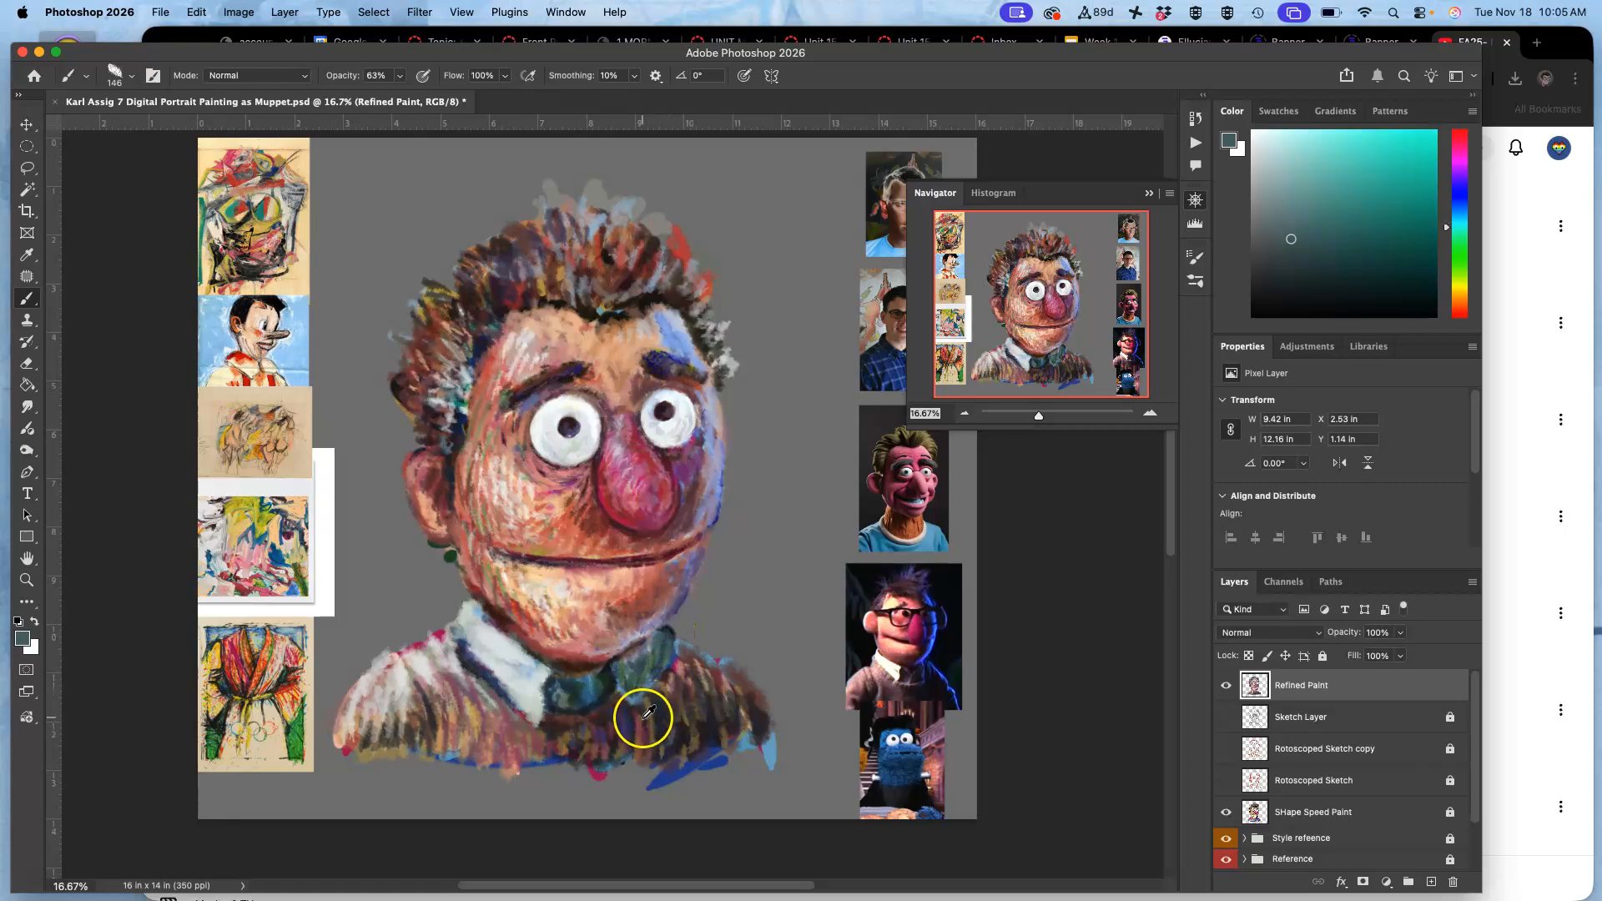
# Soften the left collar edge and paint the left shoulder of the sweater with sampled neutral and warm greys.
pyautogui.keyDown('alt'); pyautogui.click(478, 674); pyautogui.keyUp('alt')
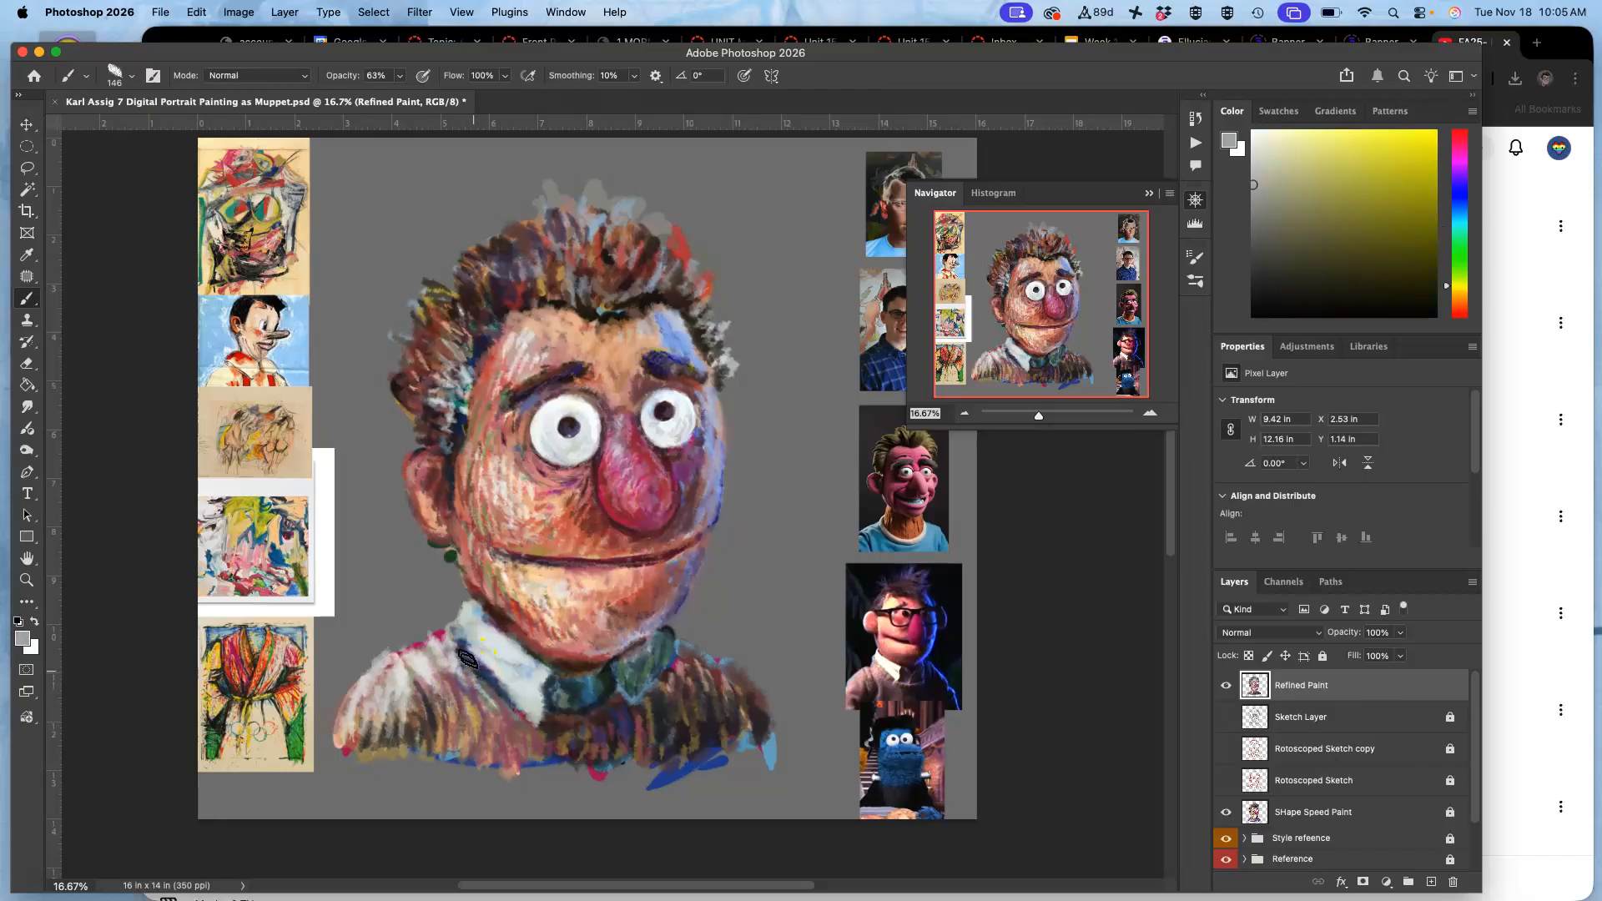
pyautogui.keyDown('alt'); pyautogui.click(494, 709); pyautogui.keyUp('alt')
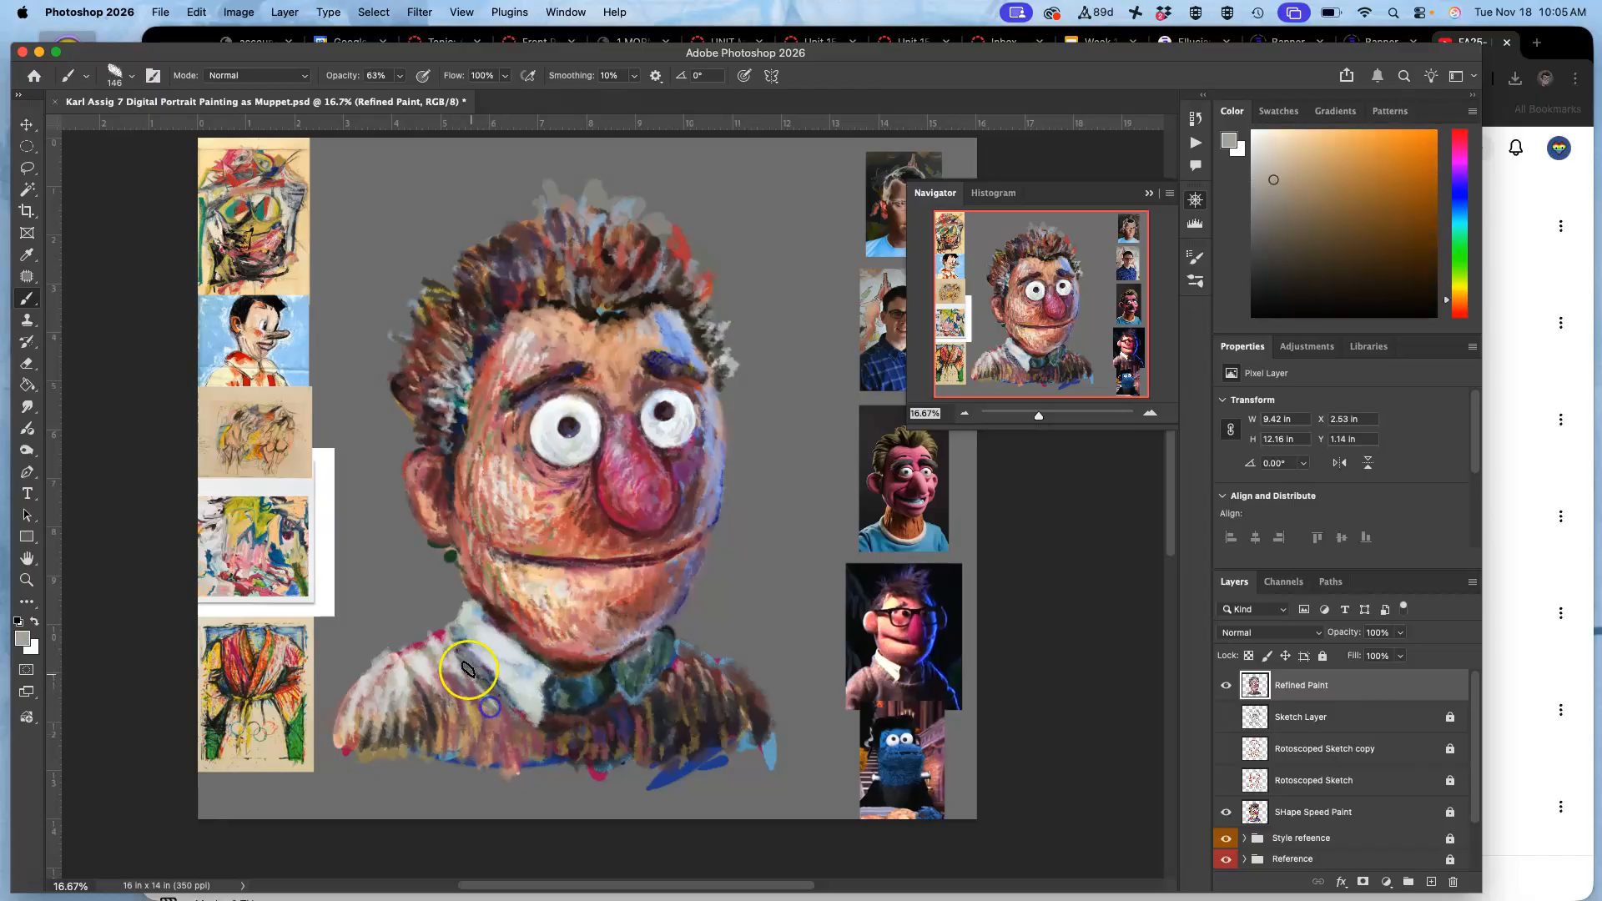
pyautogui.moveTo(442, 652)
pyautogui.mouseDown()
pyautogui.moveTo(469, 691)
pyautogui.moveTo(390, 665)
pyautogui.moveTo(404, 671)
pyautogui.moveTo(376, 703)
pyautogui.moveTo(448, 650)
pyautogui.moveTo(366, 715)
pyautogui.mouseUp()
pyautogui.moveTo(393, 656)
pyautogui.mouseDown()
pyautogui.moveTo(366, 694)
pyautogui.moveTo(444, 661)
pyautogui.moveTo(456, 695)
pyautogui.mouseUp()
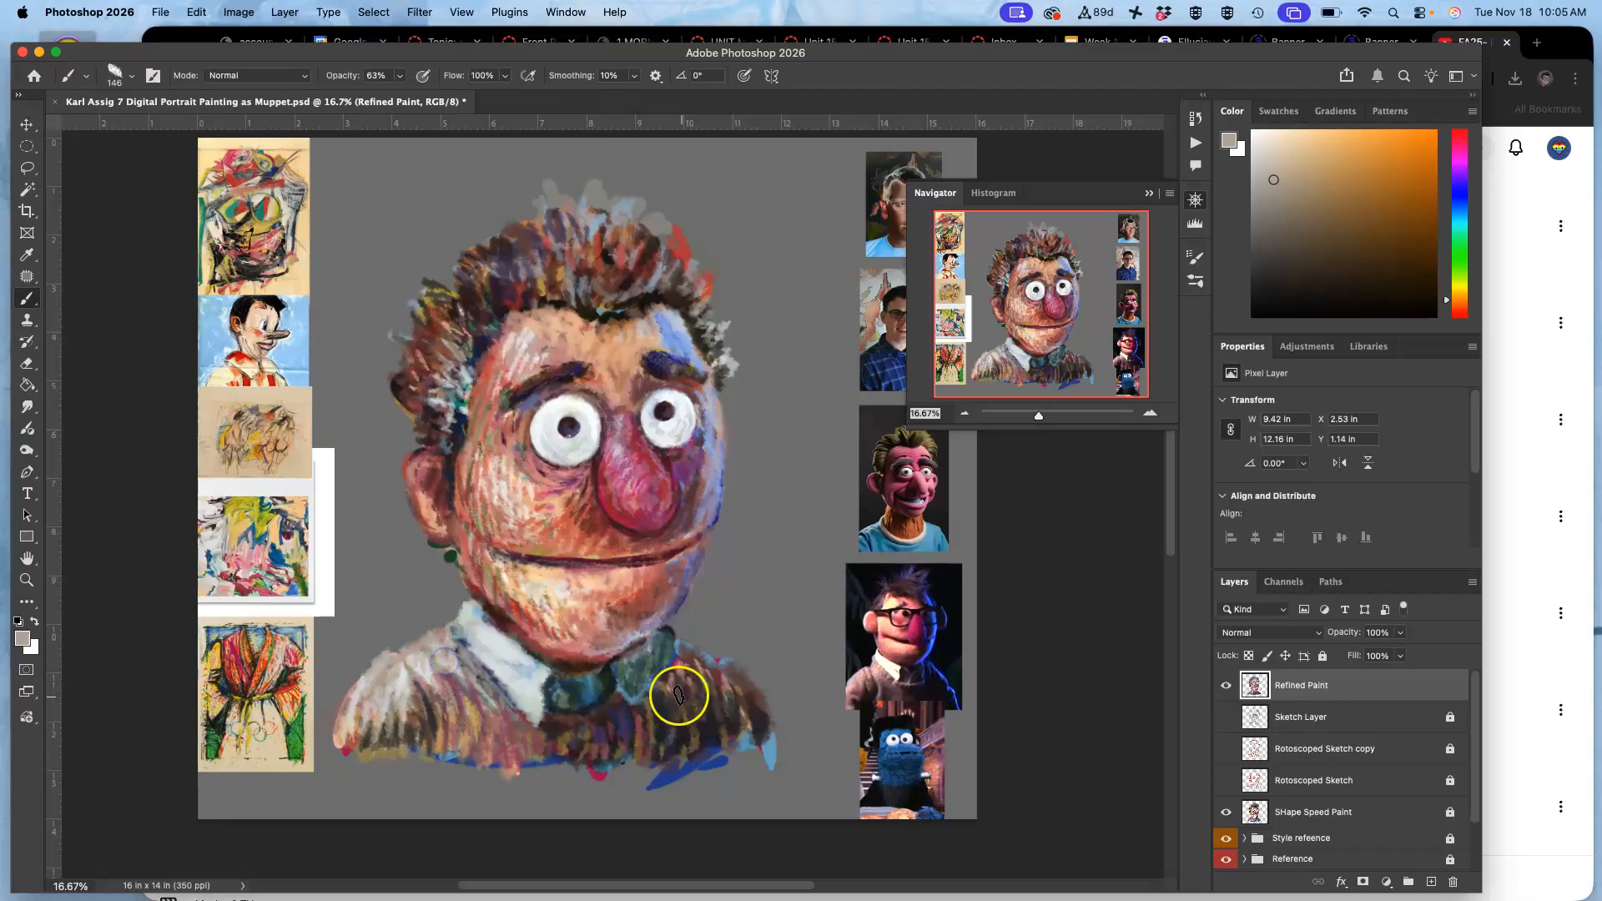
# Add warm grey strokes to the sweater's right shoulder and light blue accents sampled from the forehead highlight.
pyautogui.moveTo(694, 652); pyautogui.dragTo(704, 657)
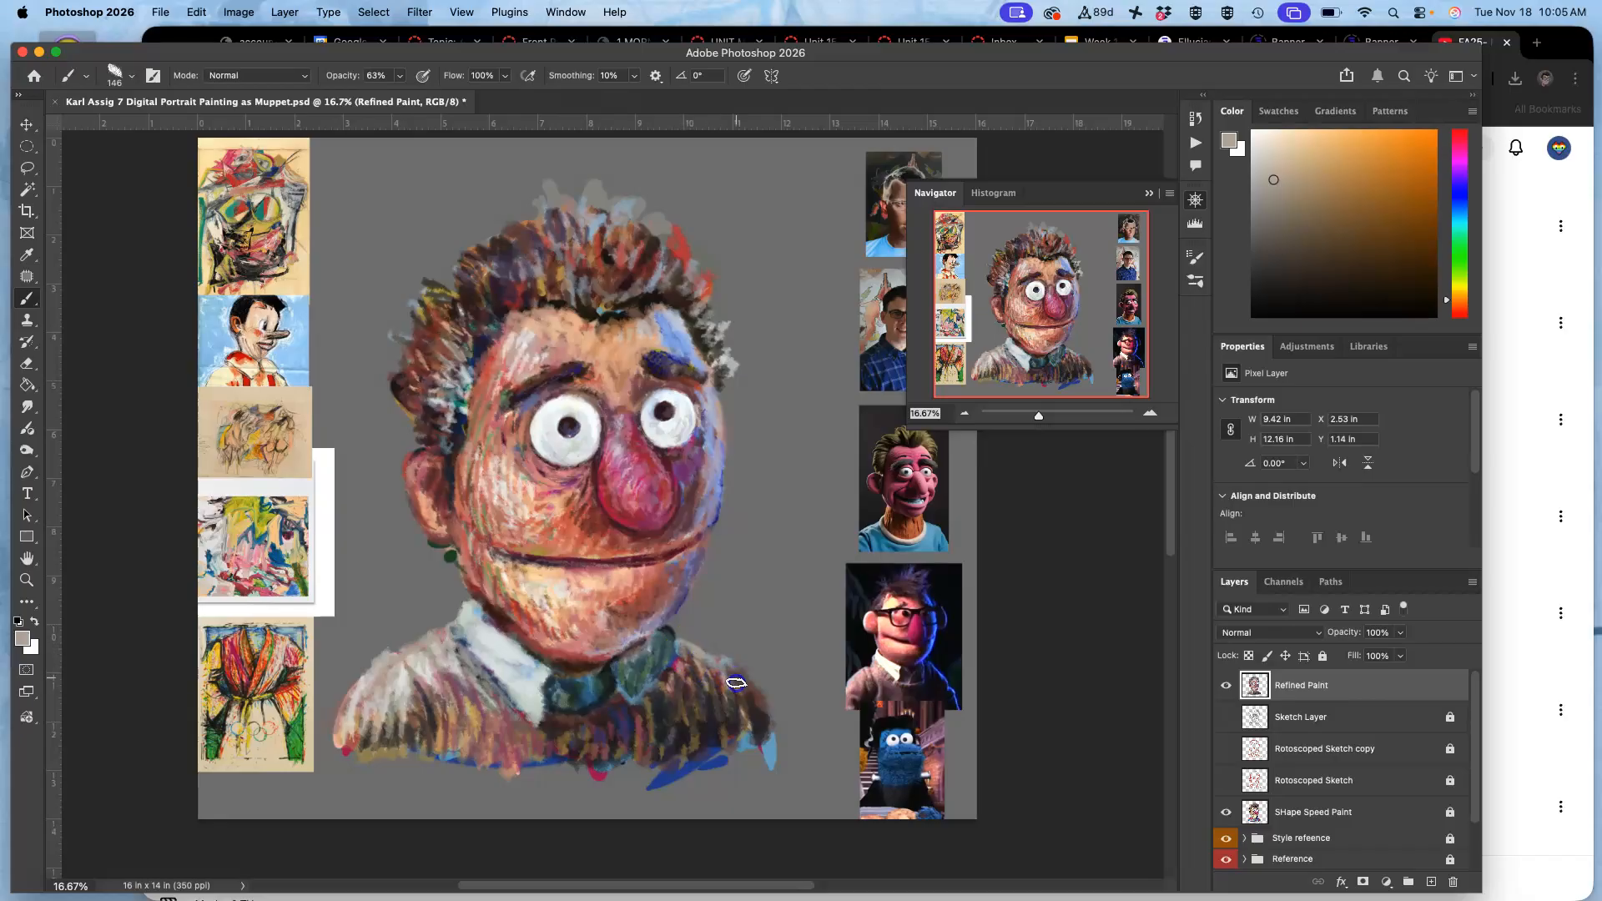
pyautogui.moveTo(741, 683)
pyautogui.mouseDown()
pyautogui.moveTo(757, 714)
pyautogui.moveTo(719, 669)
pyautogui.moveTo(722, 726)
pyautogui.mouseUp()
pyautogui.keyDown('alt'); pyautogui.click(678, 339); pyautogui.keyUp('alt')
pyautogui.moveTo(728, 685); pyautogui.dragTo(701, 674)
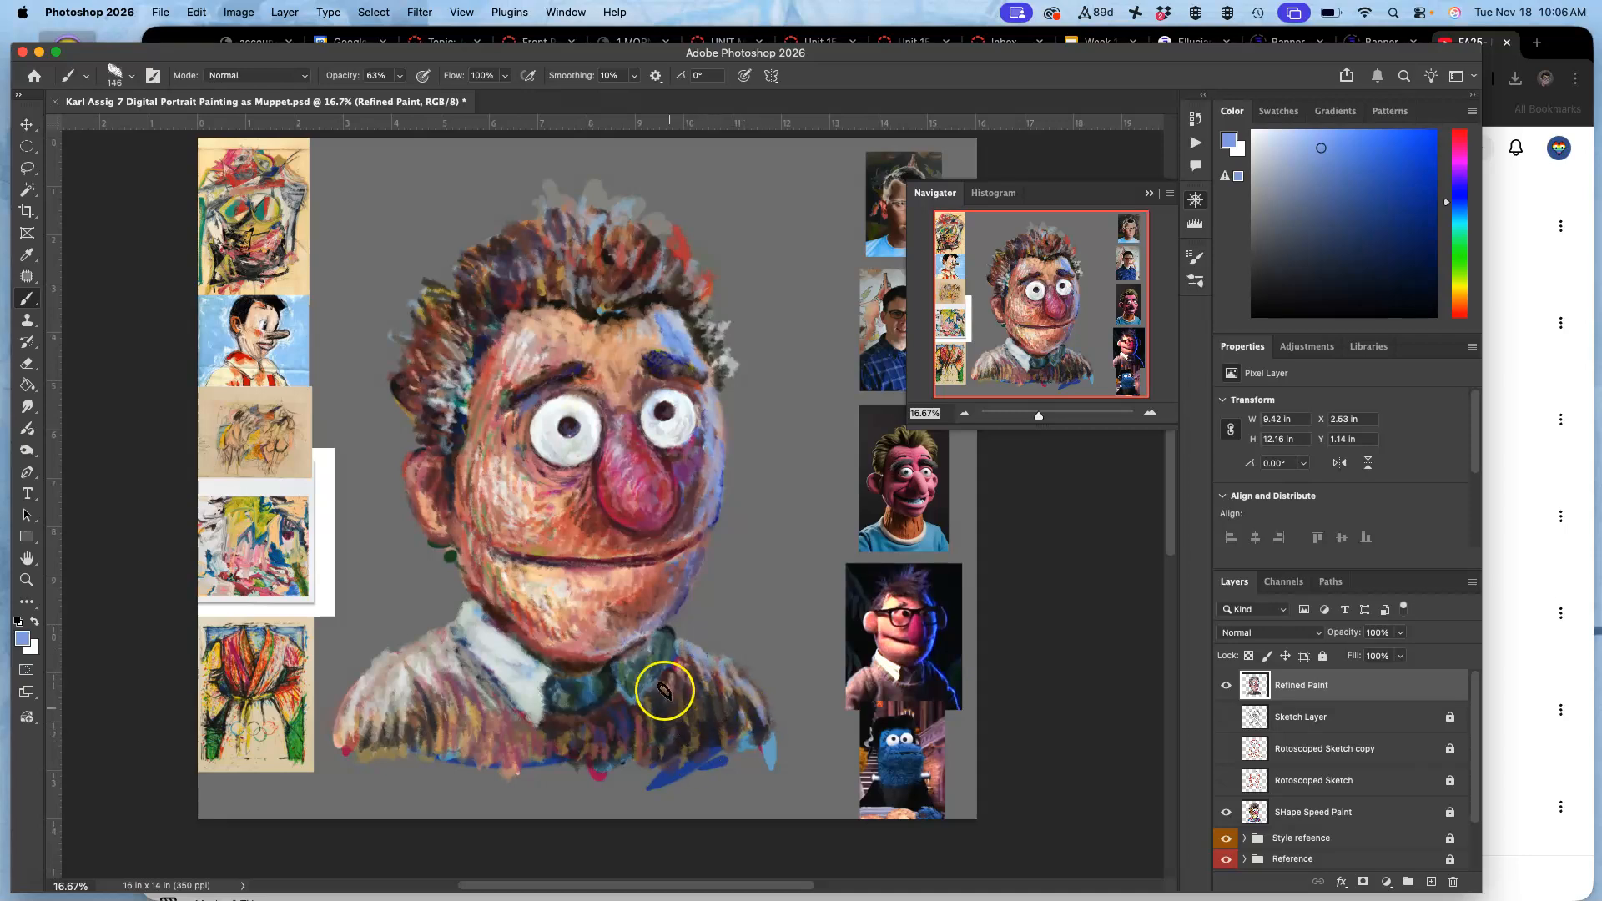
# Darken the right side of the sweater's chest with sampled dark brown strokes and touch up the tie.
pyautogui.keyDown('alt'); pyautogui.click(699, 719); pyautogui.keyUp('alt')
pyautogui.moveTo(705, 704); pyautogui.dragTo(703, 738)
pyautogui.moveTo(687, 743)
pyautogui.mouseDown()
pyautogui.moveTo(677, 774)
pyautogui.moveTo(686, 729)
pyautogui.mouseUp()
pyautogui.moveTo(571, 690); pyautogui.dragTo(570, 693)
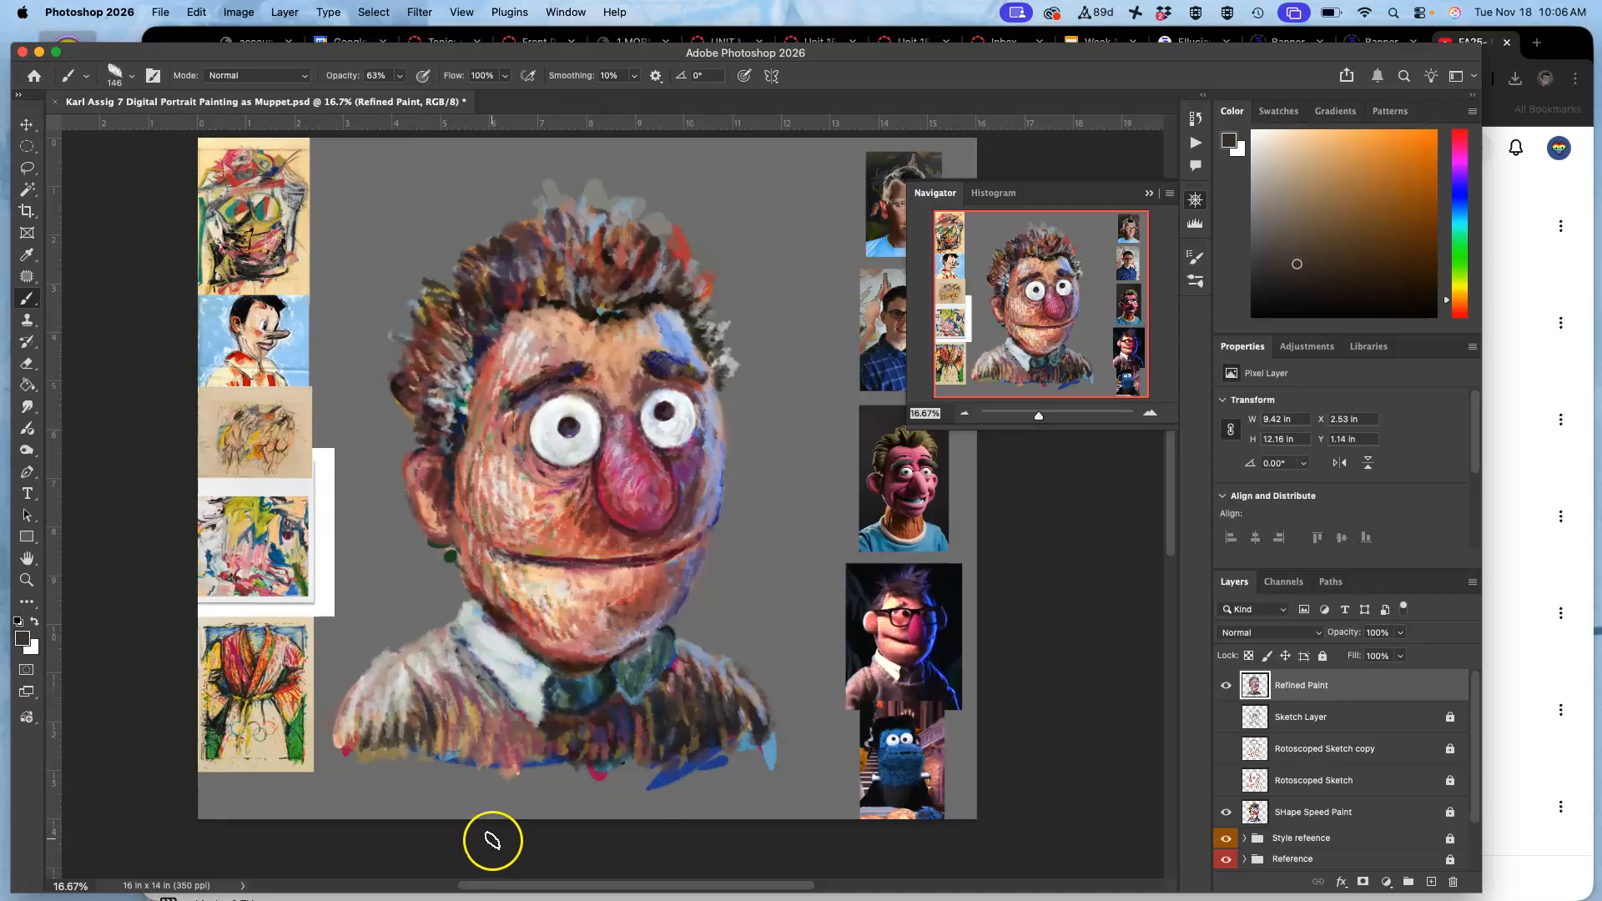
# Paint dark maroon over the sweater beside the right collar and touch up the tie, mouth and chin with sampled tones.
pyautogui.keyDown('alt'); pyautogui.click(678, 665); pyautogui.keyUp('alt')
pyautogui.keyDown('alt'); pyautogui.click(667, 677); pyautogui.keyUp('alt')
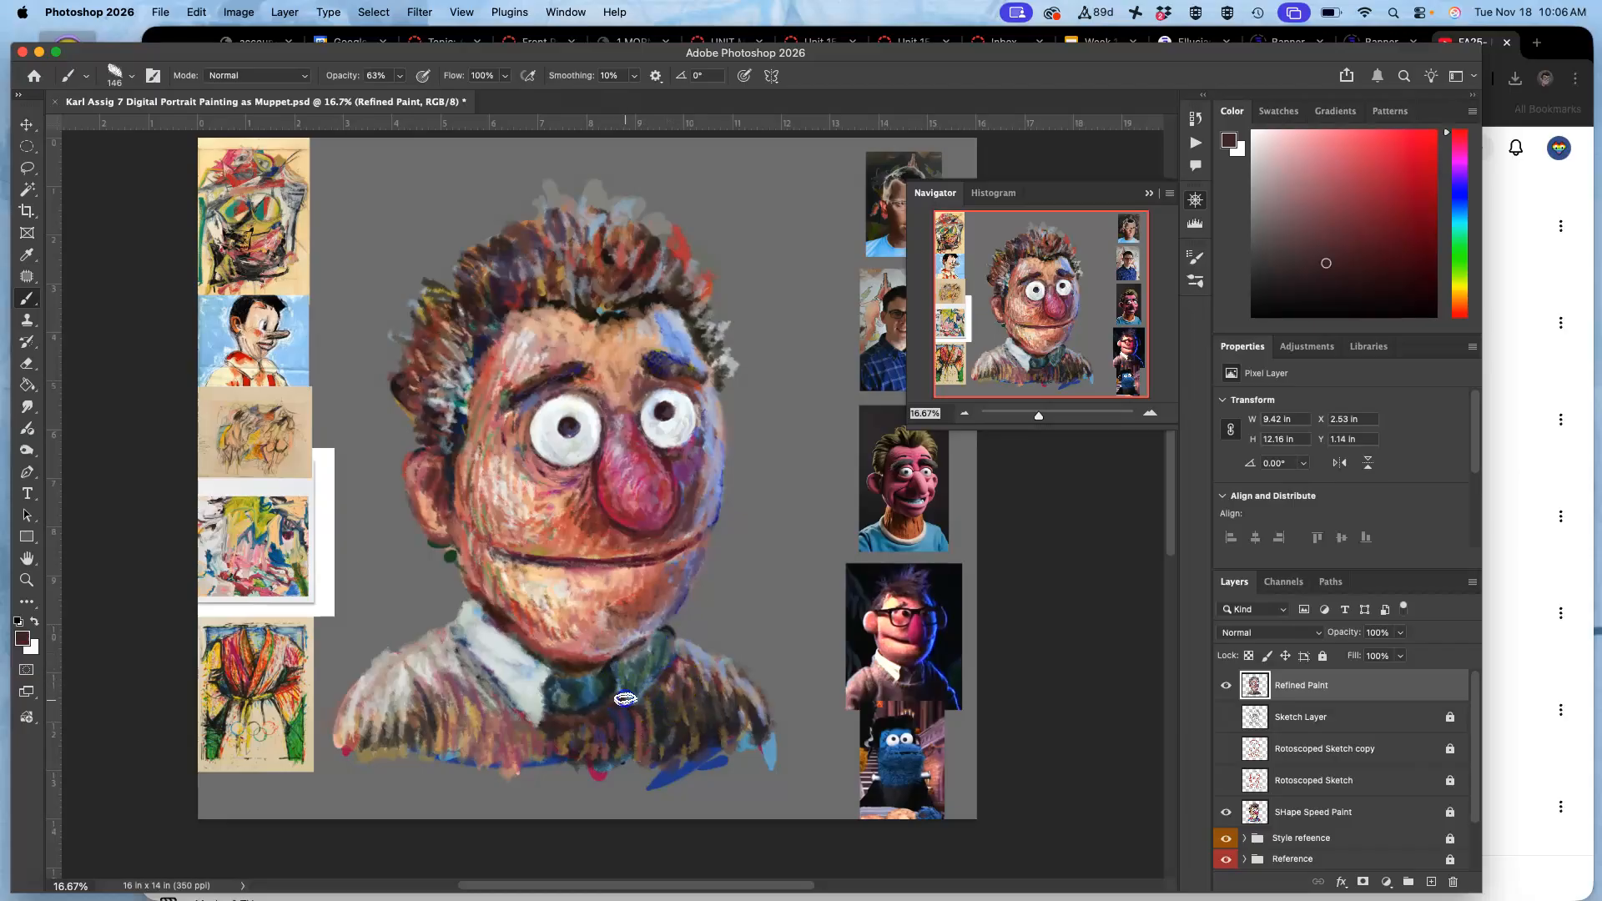
pyautogui.moveTo(617, 699)
pyautogui.mouseDown()
pyautogui.moveTo(625, 794)
pyautogui.moveTo(596, 671)
pyautogui.moveTo(569, 677)
pyautogui.moveTo(579, 687)
pyautogui.moveTo(564, 673)
pyautogui.moveTo(576, 692)
pyautogui.moveTo(593, 673)
pyautogui.moveTo(571, 665)
pyautogui.moveTo(625, 644)
pyautogui.moveTo(661, 654)
pyautogui.moveTo(592, 670)
pyautogui.moveTo(635, 664)
pyautogui.moveTo(607, 687)
pyautogui.moveTo(543, 548)
pyautogui.moveTo(579, 657)
pyautogui.moveTo(618, 645)
pyautogui.moveTo(549, 639)
pyautogui.moveTo(510, 604)
pyautogui.moveTo(602, 614)
pyautogui.mouseUp()
pyautogui.keyDown('alt'); pyautogui.click(570, 666); pyautogui.keyUp('alt')
pyautogui.click(536, 549)
pyautogui.keyDown('alt'); pyautogui.click(610, 645); pyautogui.keyUp('alt')
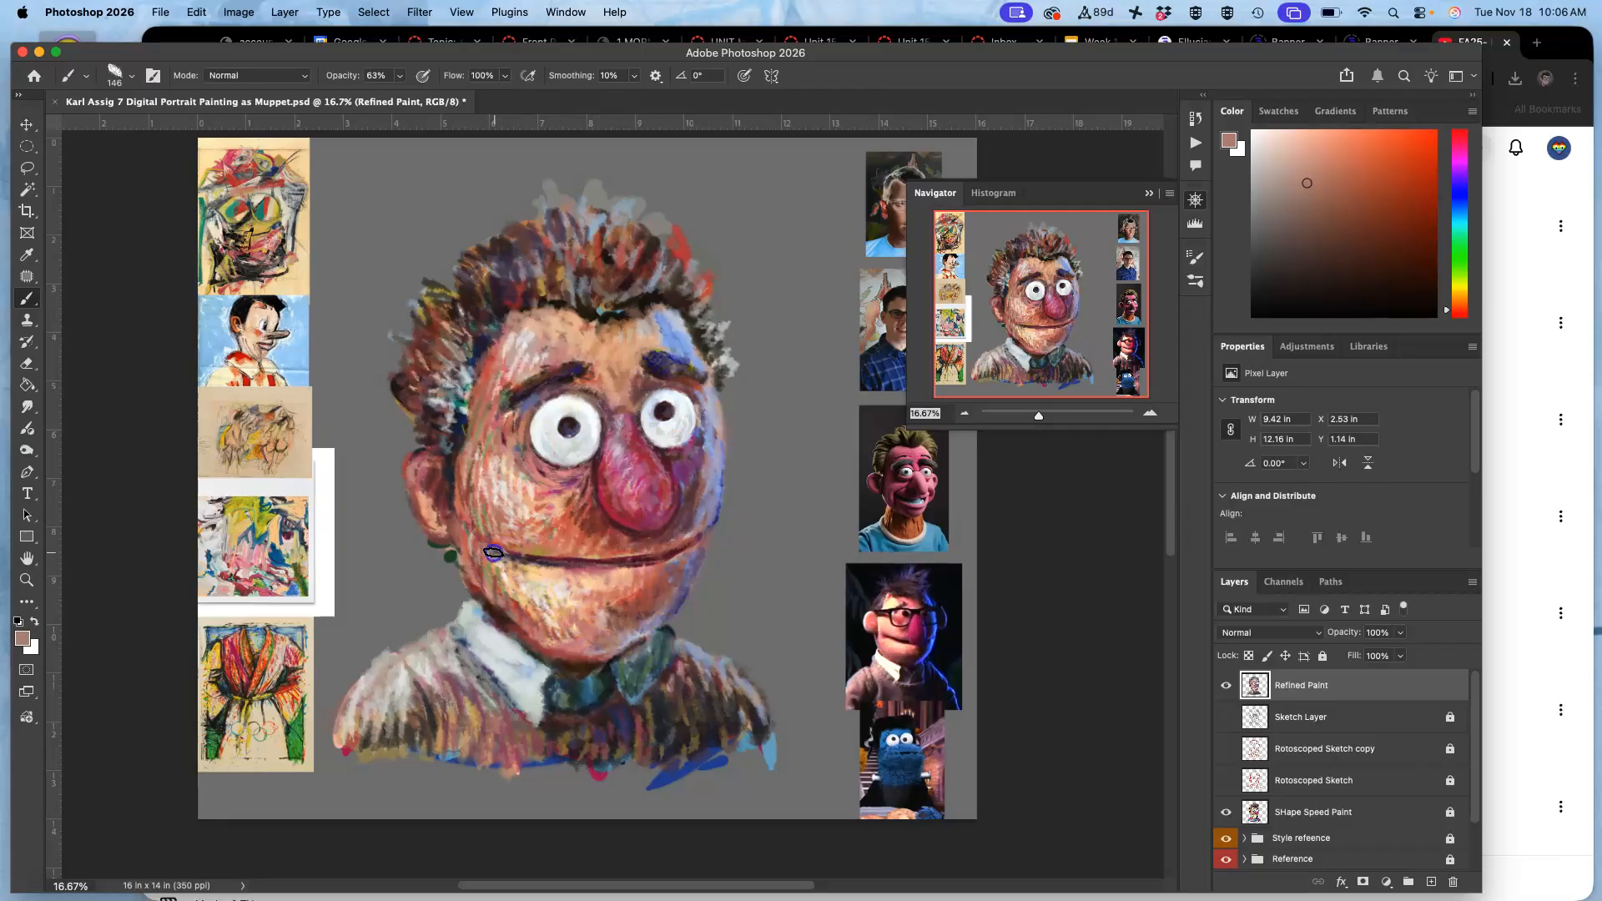
# Rework the hairline above the forehead with strokes of sampled reddish brown.
pyautogui.moveTo(587, 311); pyautogui.dragTo(595, 297)
pyautogui.moveTo(645, 303)
pyautogui.mouseDown()
pyautogui.moveTo(701, 310)
pyautogui.moveTo(635, 310)
pyautogui.mouseUp()
pyautogui.keyDown('alt'); pyautogui.click(637, 268); pyautogui.keyUp('alt')
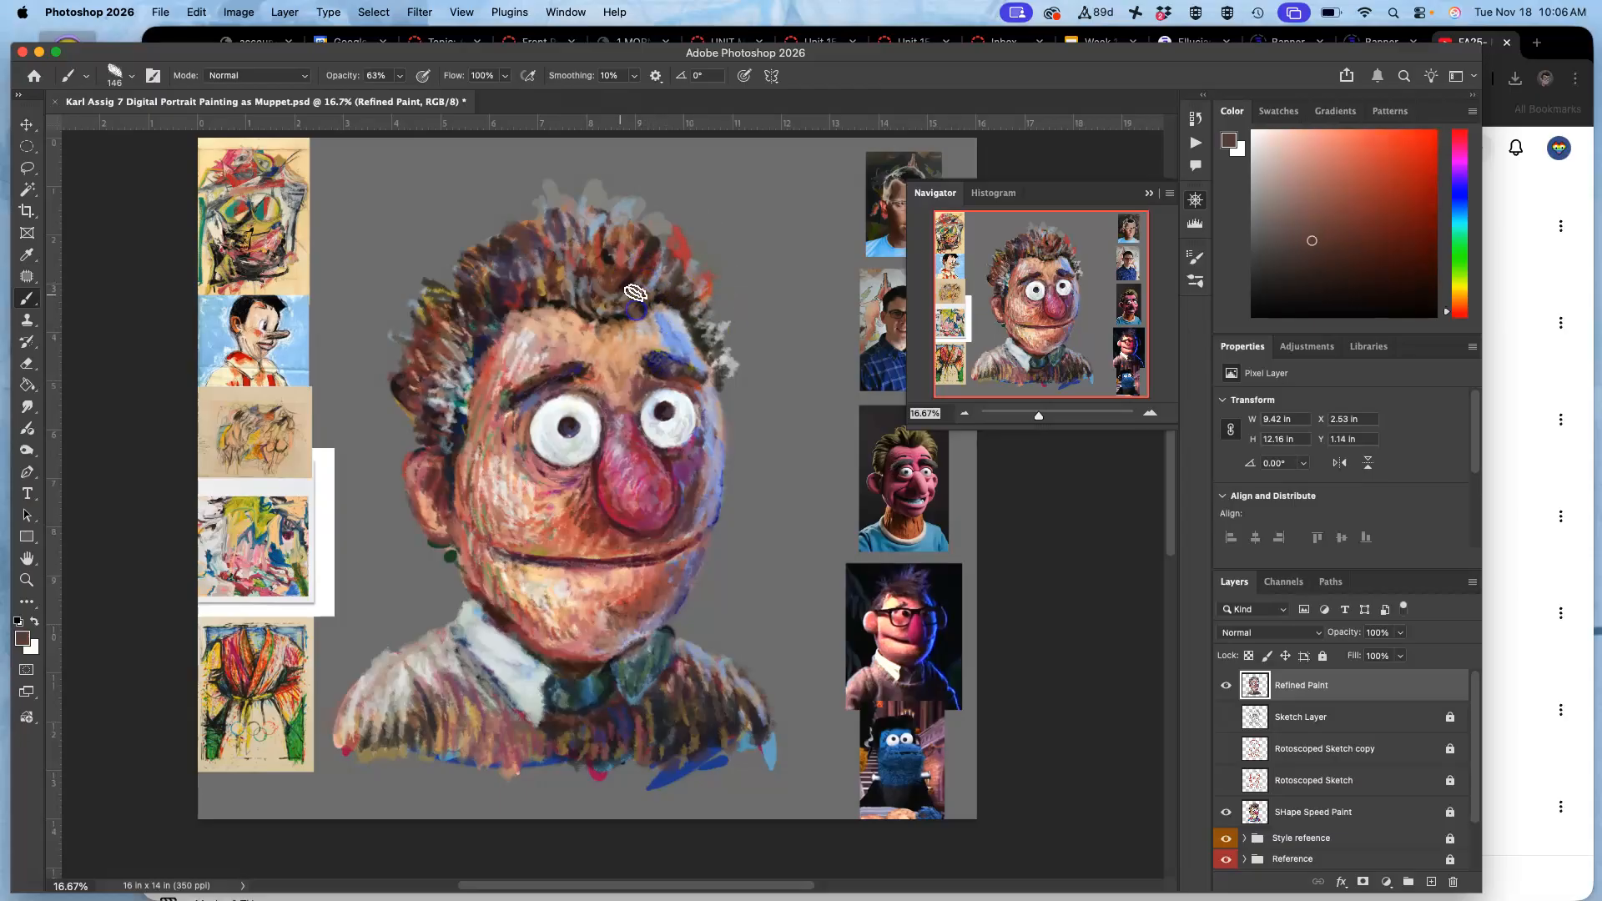
# Deepen the left sideburn and central hairline with sampled dark navy, and touch up the nose's lower edge with dark red.
pyautogui.keyDown('alt'); pyautogui.click(479, 333); pyautogui.keyUp('alt')
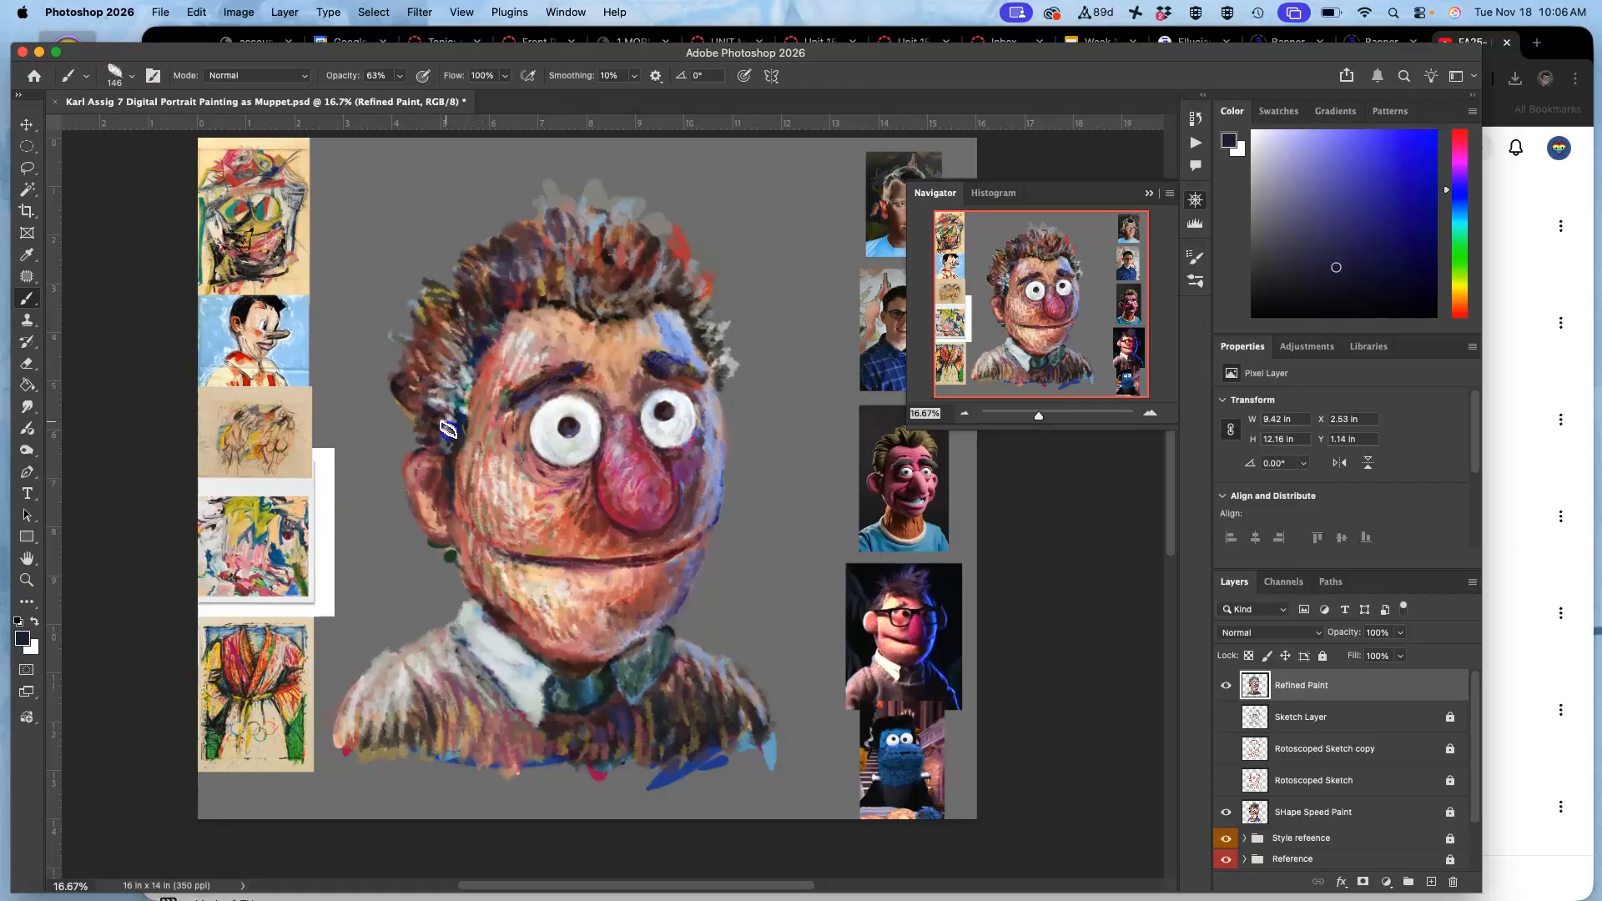
pyautogui.moveTo(439, 441); pyautogui.dragTo(461, 449)
pyautogui.moveTo(601, 305); pyautogui.dragTo(613, 310)
pyautogui.keyDown('alt'); pyautogui.click(636, 271); pyautogui.keyUp('alt')
pyautogui.moveTo(604, 515); pyautogui.dragTo(603, 515)
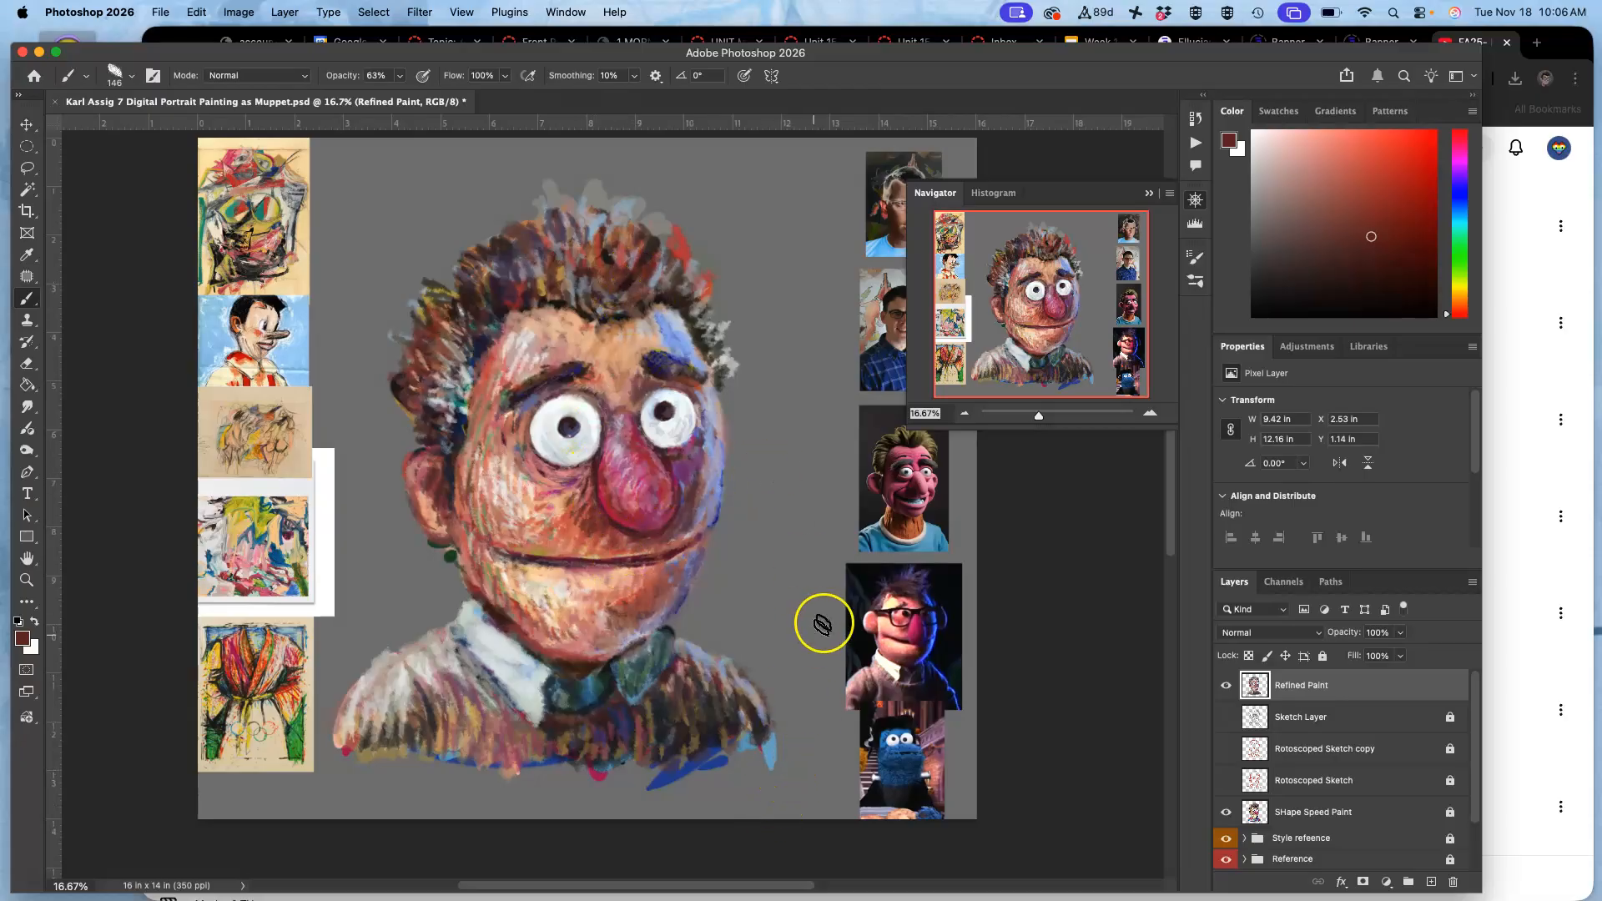
# Hide the SHape Speed Paint layer and rework the forehead's right side and temple with strokes of sampled tan and reddish brown.
pyautogui.click(1224, 813)
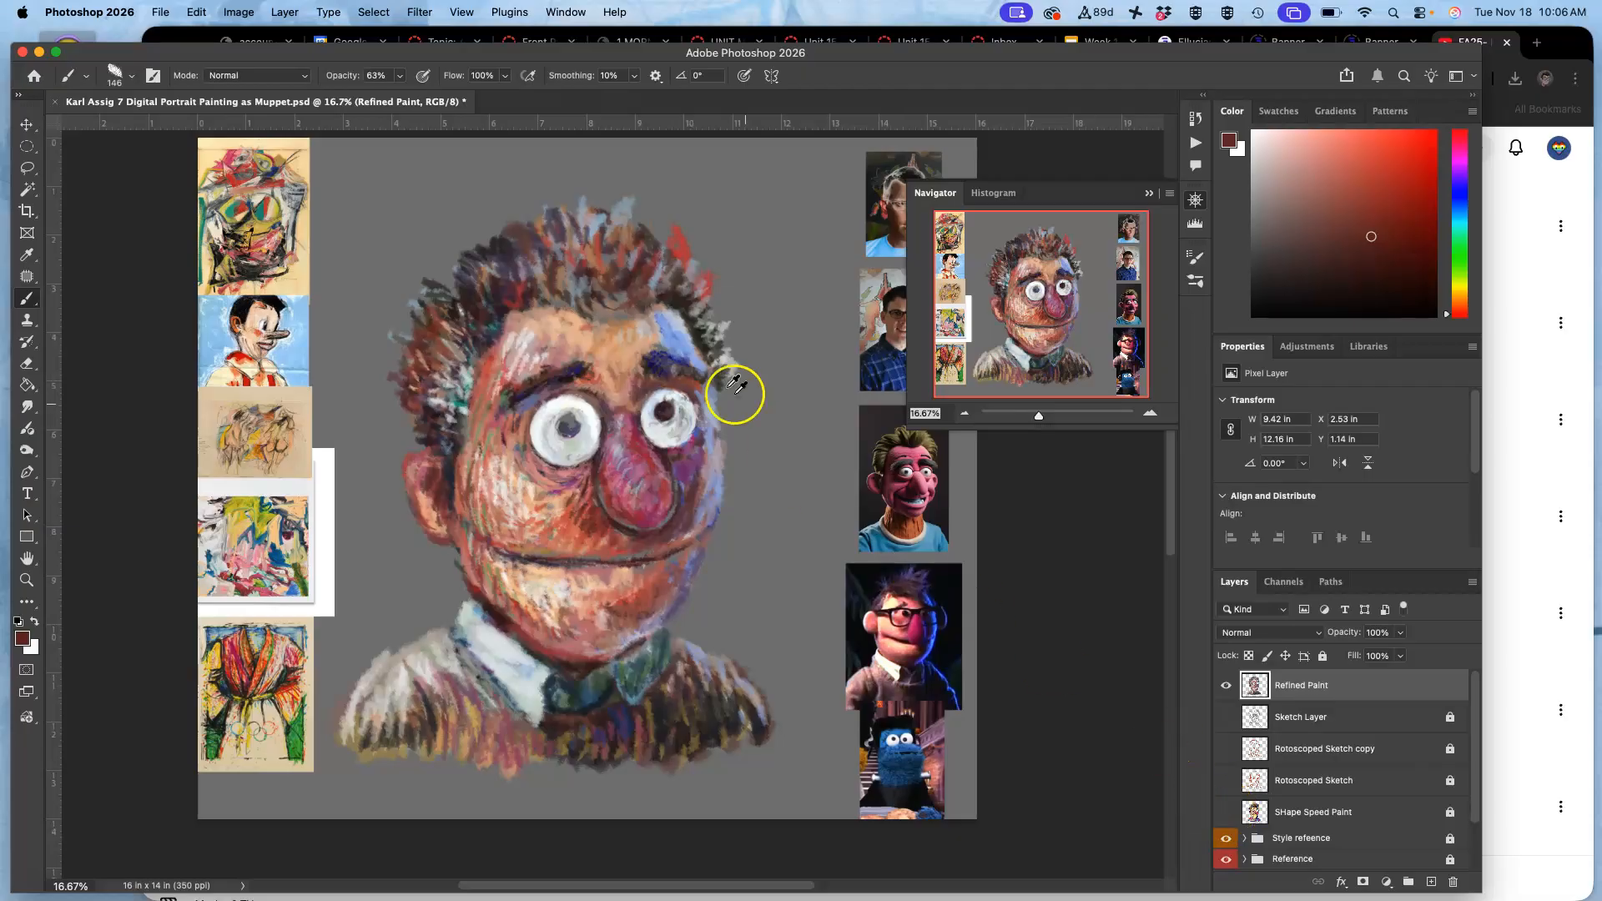
pyautogui.keyDown('alt'); pyautogui.click(634, 335); pyautogui.keyUp('alt')
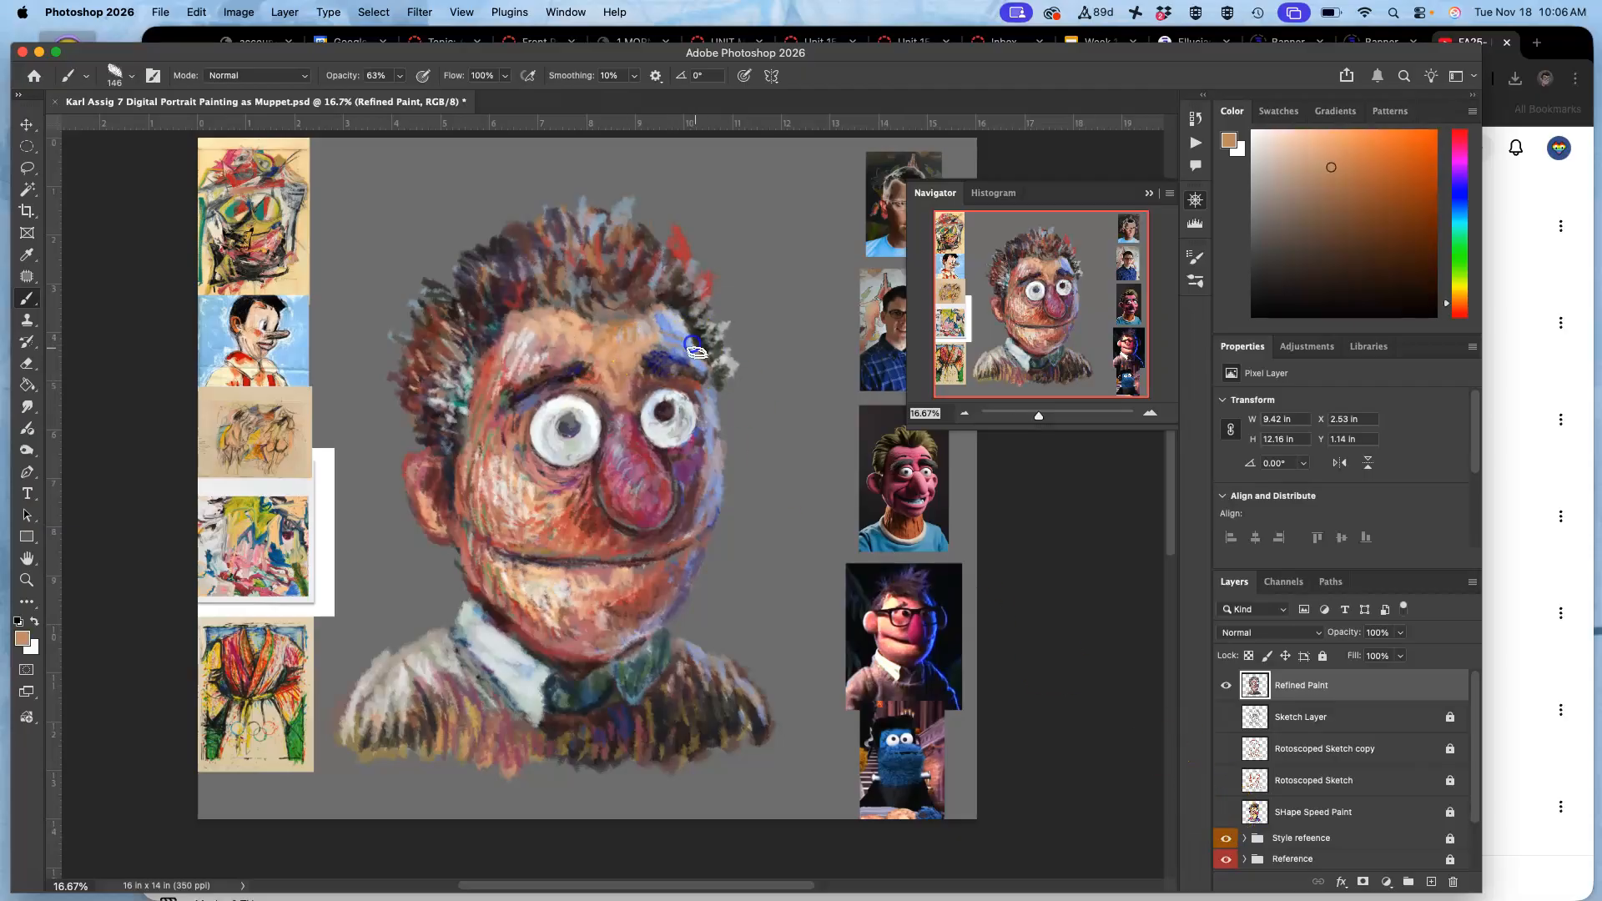
pyautogui.moveTo(655, 320); pyautogui.dragTo(696, 365)
pyautogui.keyDown('alt'); pyautogui.click(693, 384); pyautogui.keyUp('alt')
pyautogui.moveTo(698, 400); pyautogui.dragTo(706, 434)
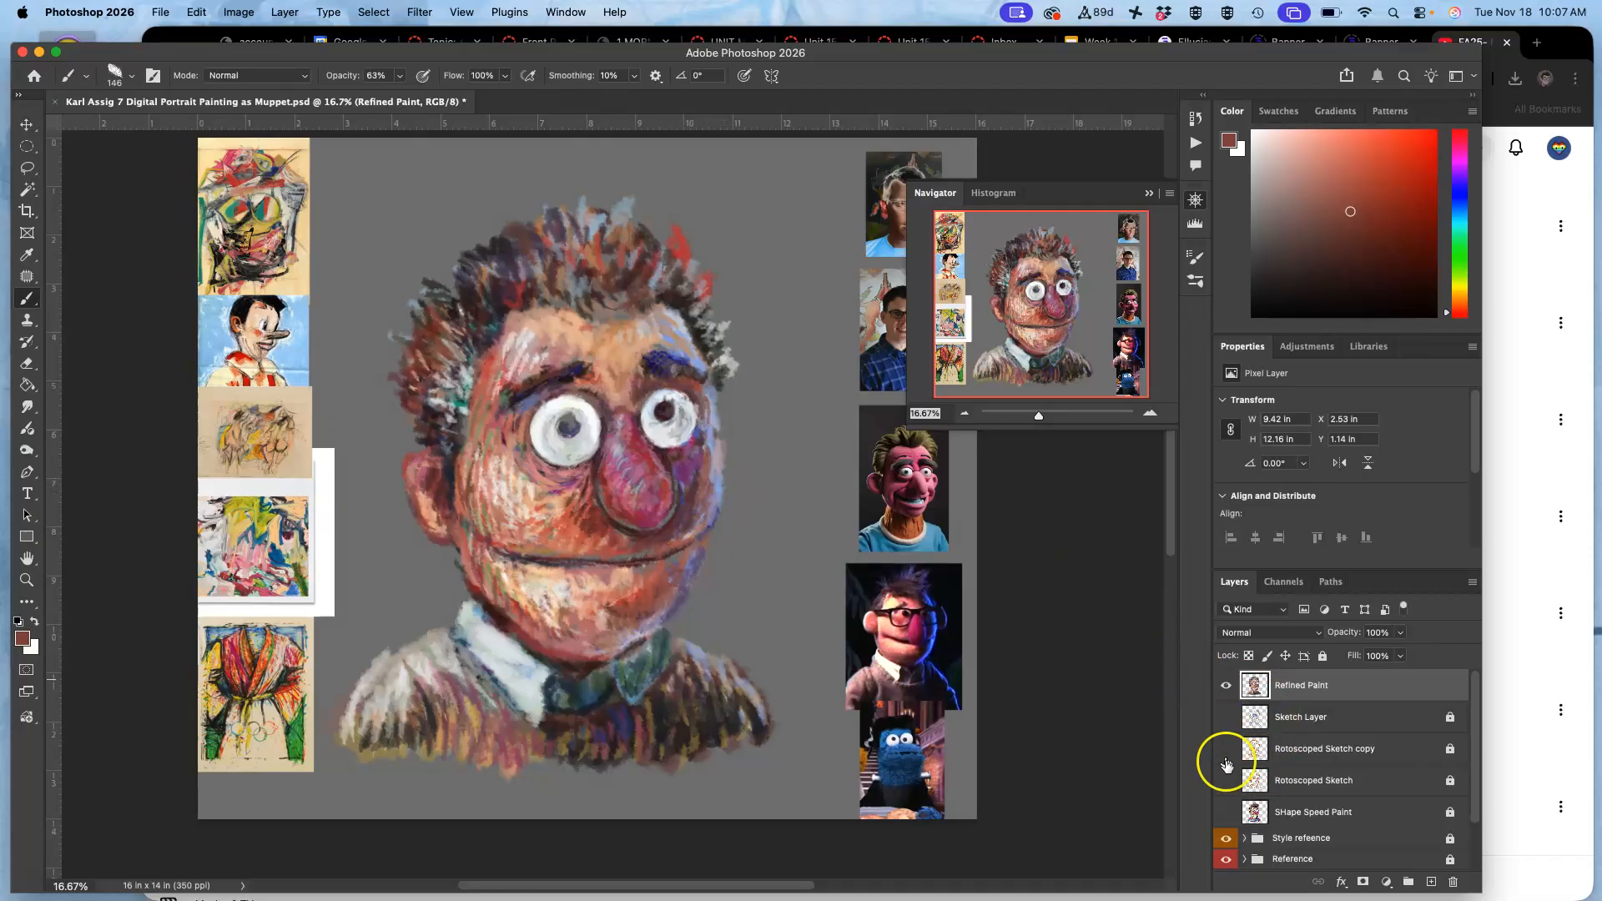
# Show the SHape Speed Paint layer and touch up the face's right edge with sampled periwinkle and purple.
pyautogui.click(1226, 812)
pyautogui.keyDown('alt'); pyautogui.click(703, 434); pyautogui.keyUp('alt')
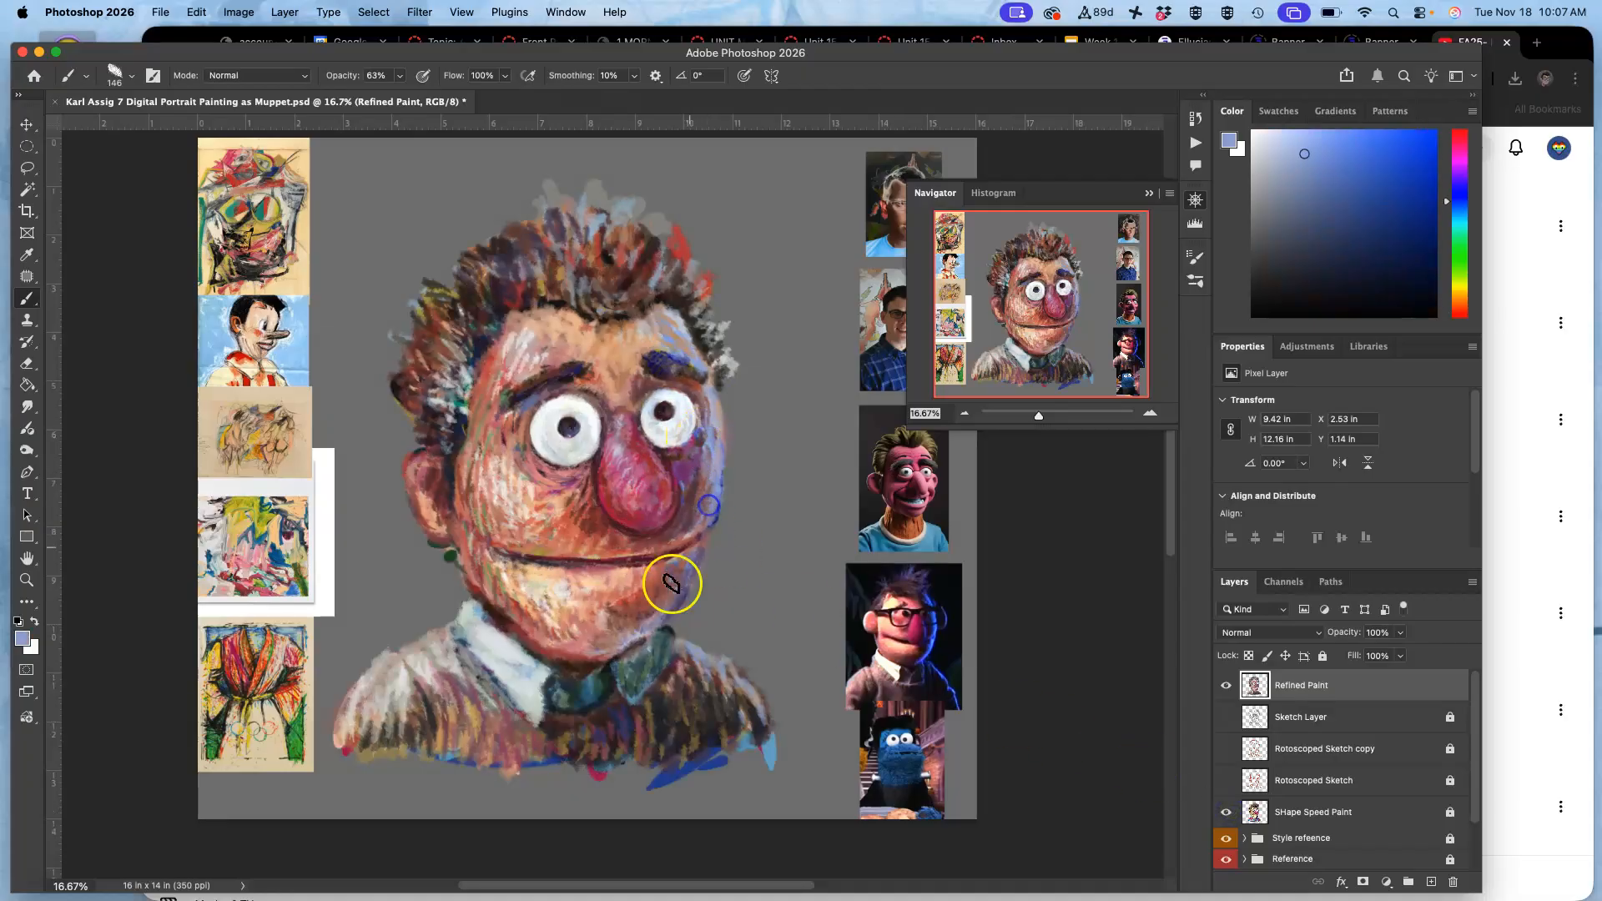
pyautogui.keyDown('alt'); pyautogui.click(703, 455); pyautogui.keyUp('alt')
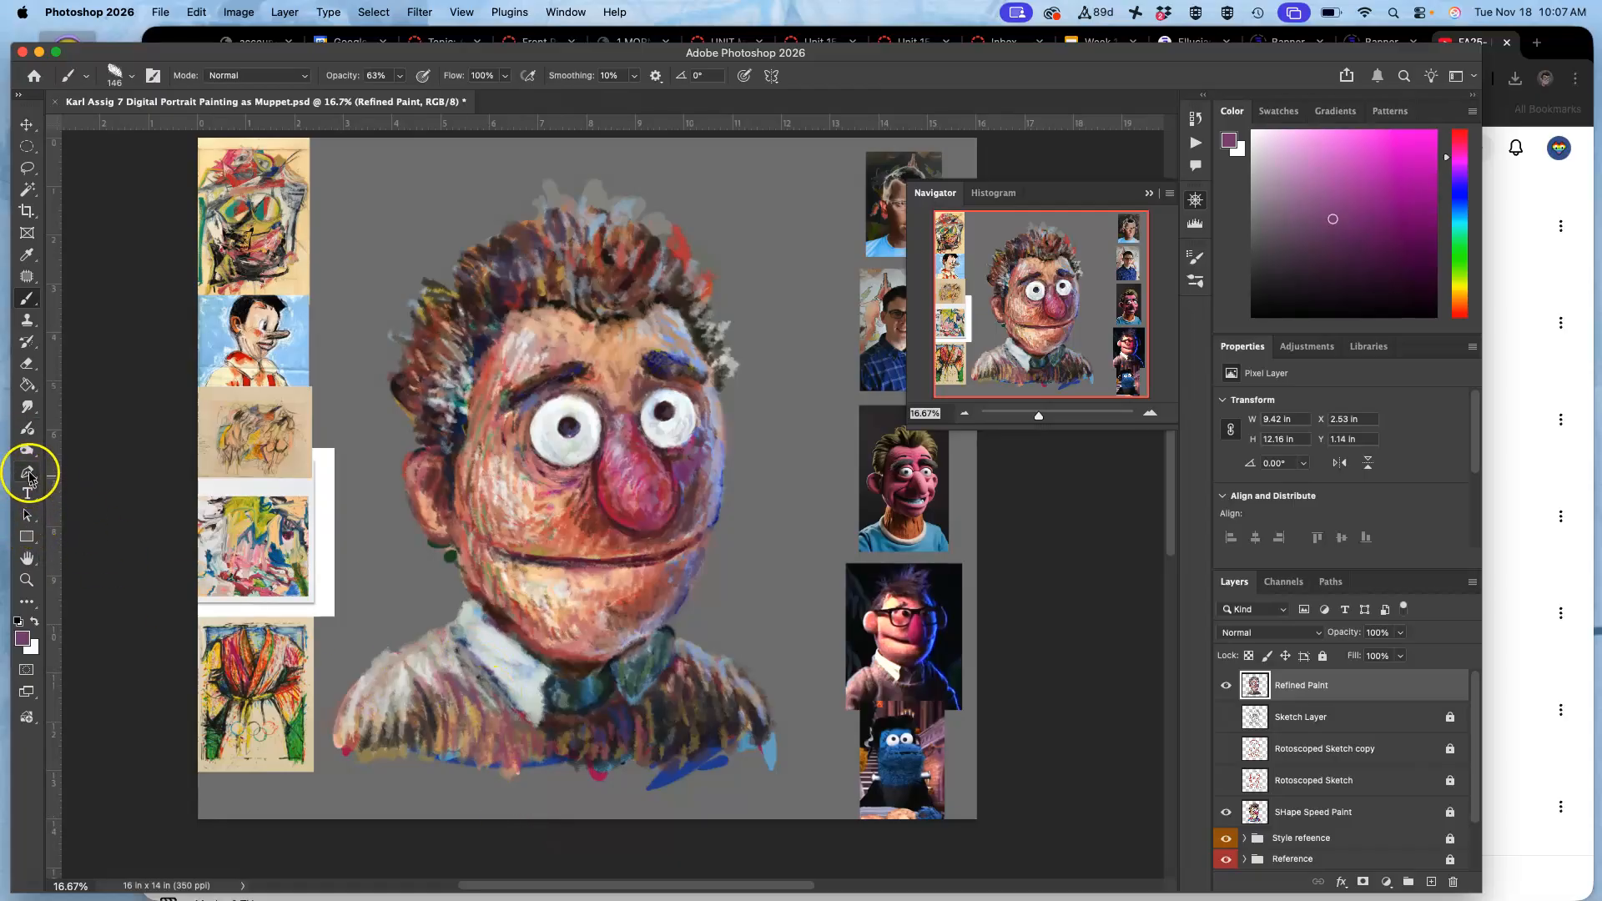
# Blend the white and light blue tones inside the left collar with the Smudge tool at 50% strength.
pyautogui.click(27, 408)
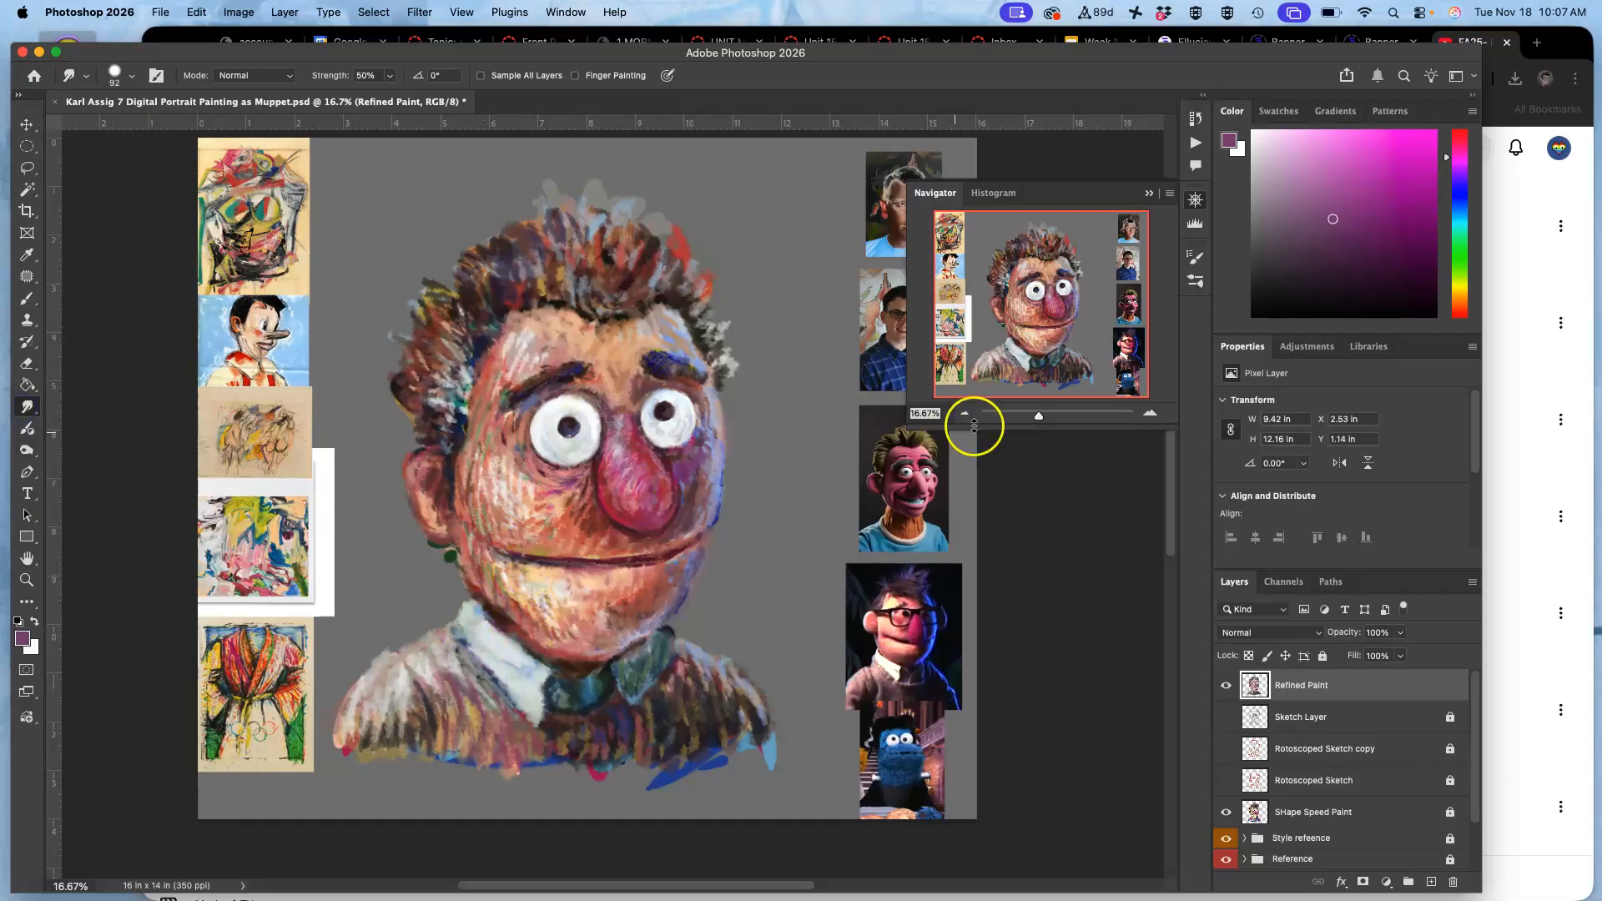
pyautogui.moveTo(1038, 415)
pyautogui.mouseDown()
pyautogui.moveTo(1069, 415)
pyautogui.moveTo(1016, 355)
pyautogui.mouseUp()
pyautogui.moveTo(1068, 415); pyautogui.dragTo(1060, 415)
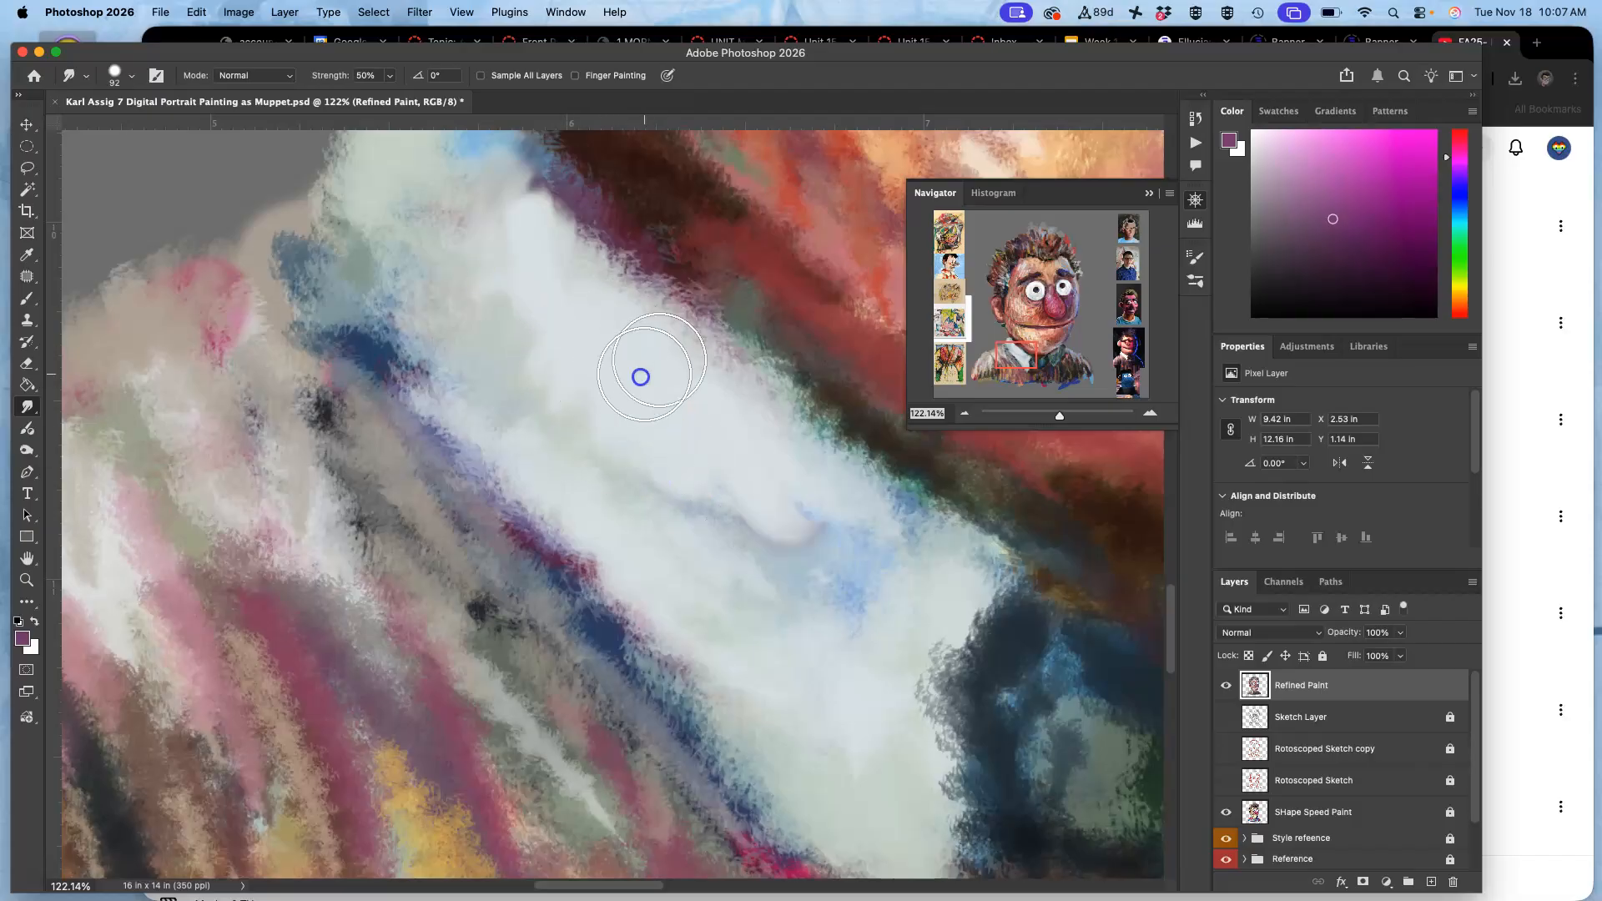
pyautogui.moveTo(772, 484)
pyautogui.mouseDown()
pyautogui.moveTo(716, 413)
pyautogui.moveTo(768, 523)
pyautogui.moveTo(615, 383)
pyautogui.moveTo(514, 329)
pyautogui.moveTo(610, 404)
pyautogui.moveTo(584, 398)
pyautogui.moveTo(671, 517)
pyautogui.moveTo(547, 346)
pyautogui.moveTo(654, 485)
pyautogui.moveTo(685, 418)
pyautogui.moveTo(638, 388)
pyautogui.moveTo(620, 337)
pyautogui.moveTo(521, 313)
pyautogui.mouseUp()
pyautogui.moveTo(452, 251); pyautogui.dragTo(415, 237)
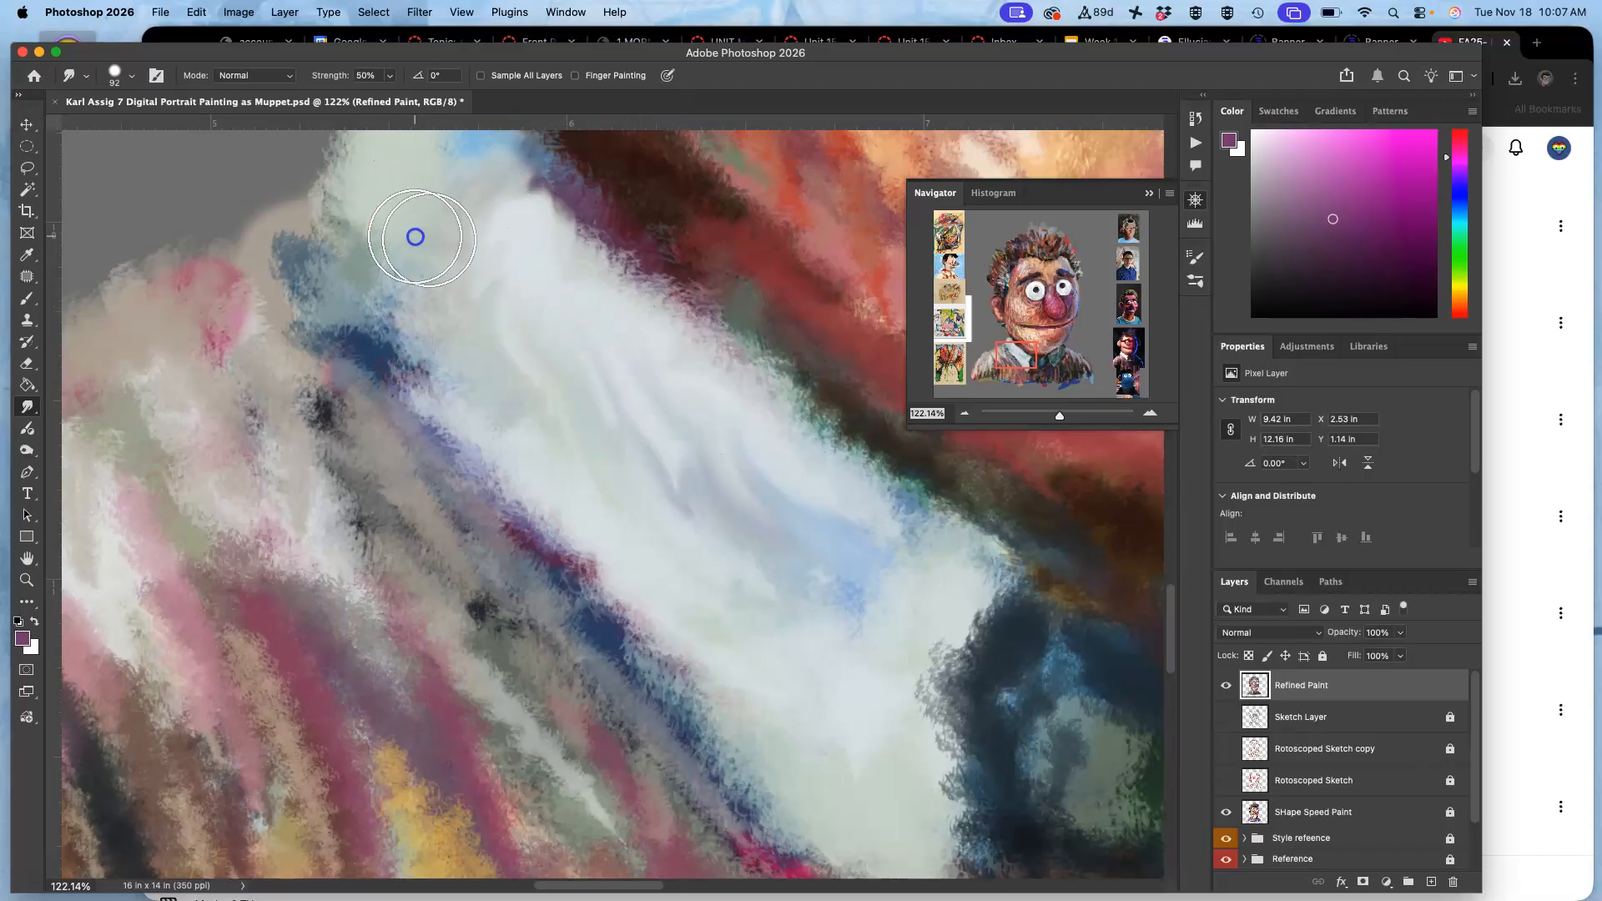
pyautogui.moveTo(579, 301)
pyautogui.mouseDown()
pyautogui.moveTo(491, 247)
pyautogui.moveTo(499, 237)
pyautogui.moveTo(594, 349)
pyautogui.mouseUp()
pyautogui.moveTo(668, 402)
pyautogui.mouseDown()
pyautogui.moveTo(731, 426)
pyautogui.moveTo(727, 478)
pyautogui.moveTo(834, 578)
pyautogui.moveTo(782, 553)
pyautogui.moveTo(833, 636)
pyautogui.moveTo(749, 531)
pyautogui.moveTo(807, 681)
pyautogui.moveTo(890, 591)
pyautogui.moveTo(826, 506)
pyautogui.moveTo(937, 582)
pyautogui.moveTo(845, 669)
pyautogui.mouseUp()
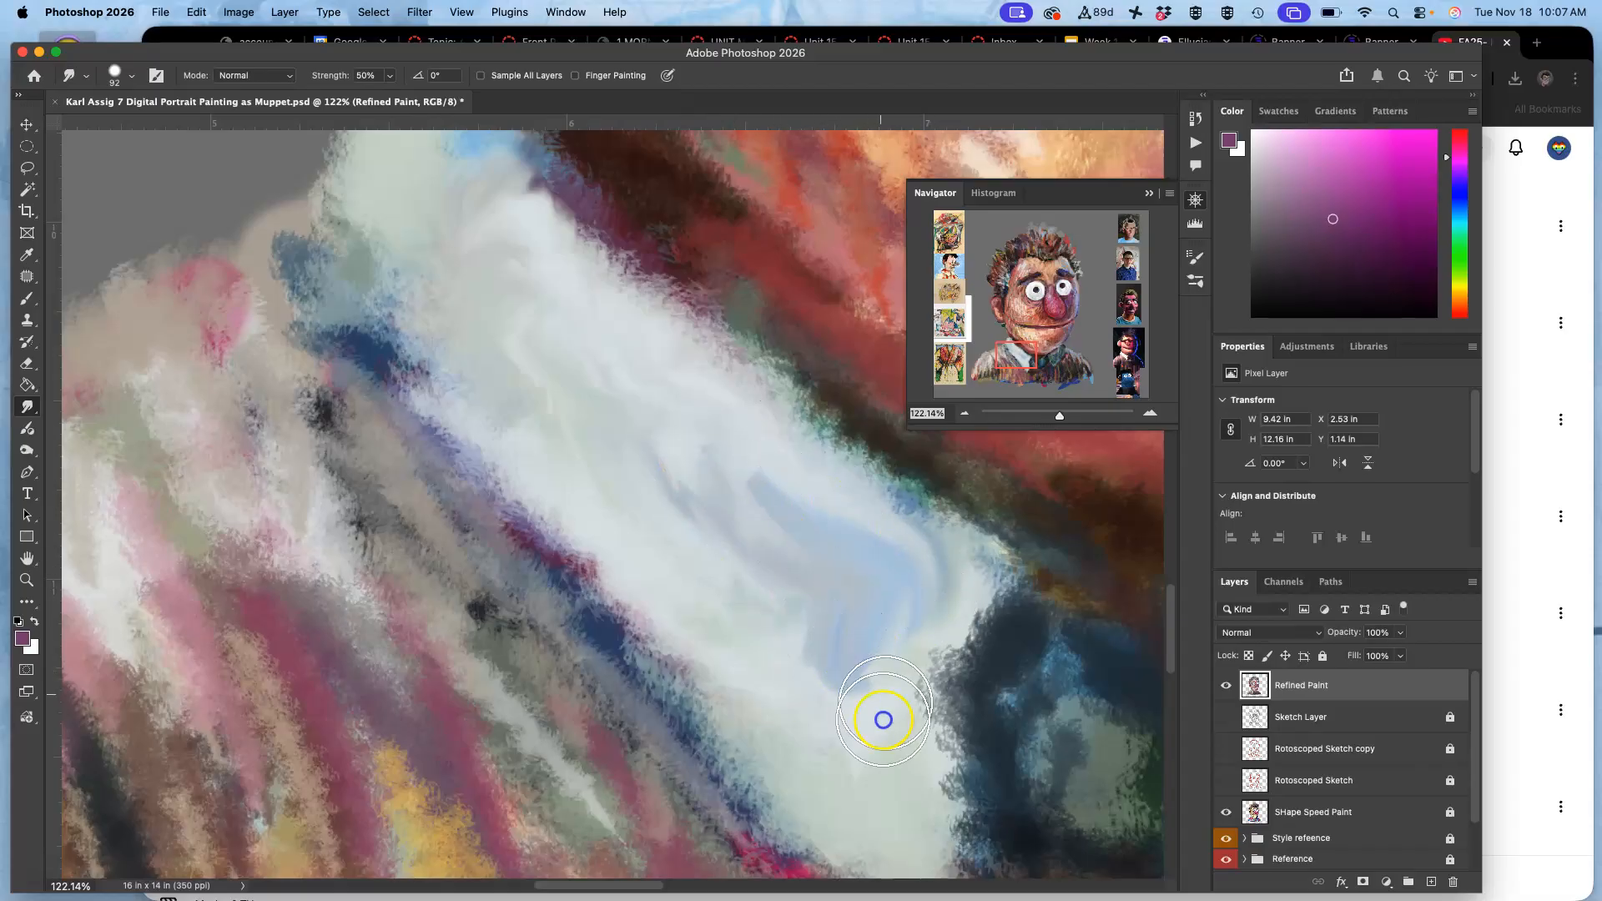
pyautogui.moveTo(873, 753)
pyautogui.mouseDown()
pyautogui.moveTo(817, 681)
pyautogui.moveTo(803, 601)
pyautogui.moveTo(853, 653)
pyautogui.moveTo(865, 712)
pyautogui.moveTo(881, 691)
pyautogui.moveTo(886, 737)
pyautogui.moveTo(754, 587)
pyautogui.moveTo(610, 520)
pyautogui.moveTo(713, 520)
pyautogui.moveTo(691, 519)
pyautogui.moveTo(735, 582)
pyautogui.mouseUp()
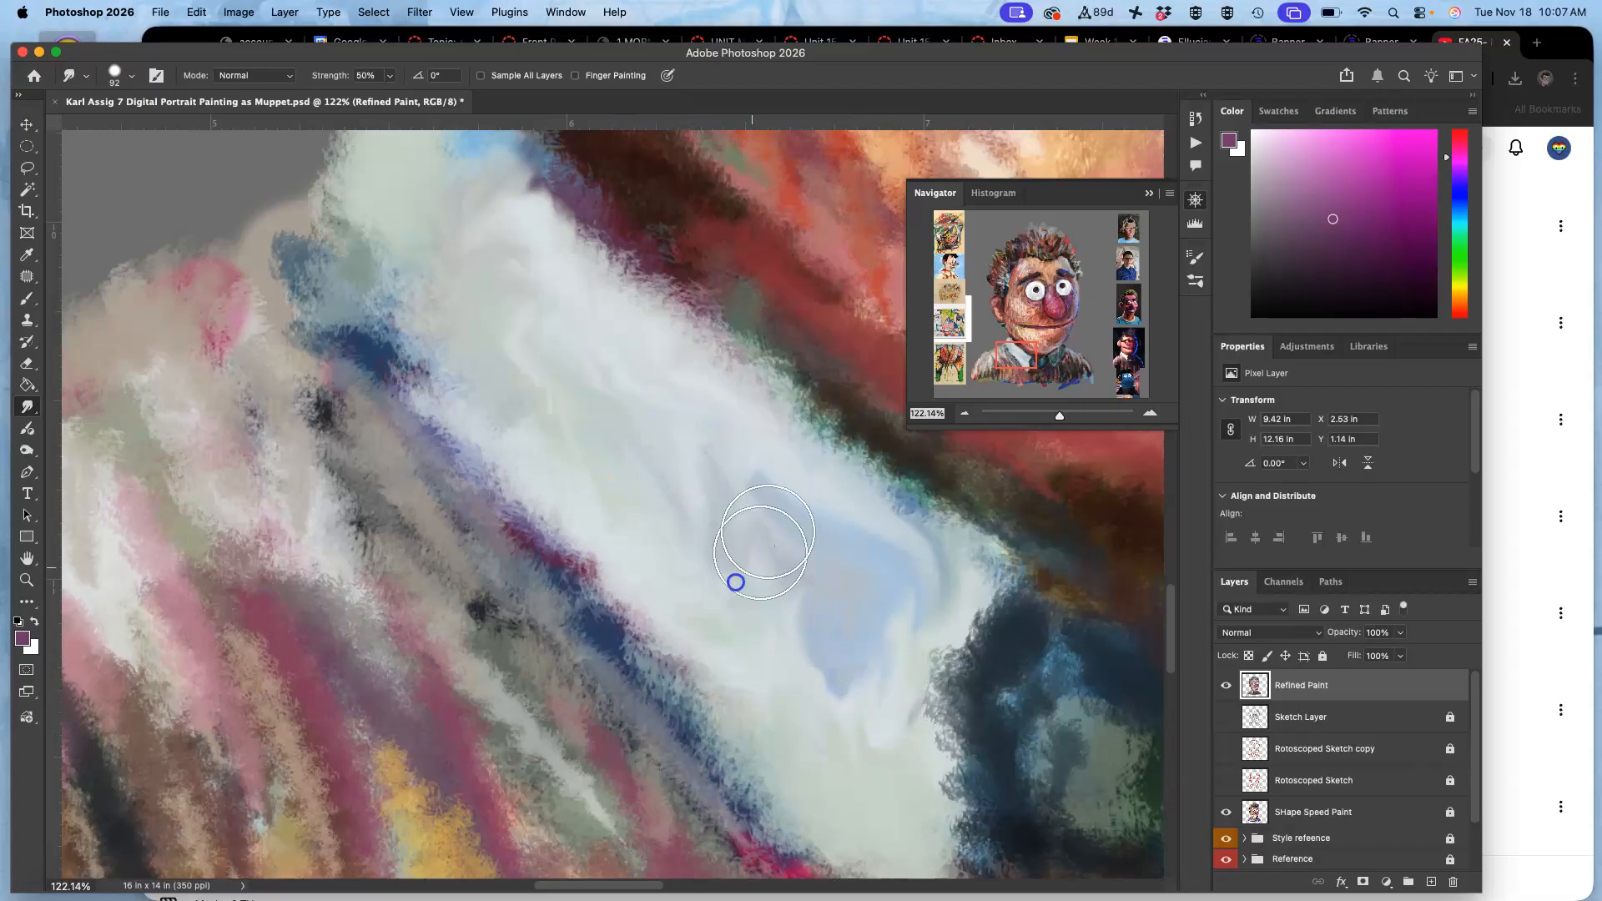
pyautogui.moveTo(626, 564)
pyautogui.mouseDown()
pyautogui.moveTo(586, 528)
pyautogui.moveTo(638, 612)
pyautogui.moveTo(662, 594)
pyautogui.moveTo(681, 671)
pyautogui.moveTo(793, 822)
pyautogui.moveTo(827, 825)
pyautogui.moveTo(616, 618)
pyautogui.moveTo(577, 564)
pyautogui.moveTo(694, 672)
pyautogui.moveTo(664, 674)
pyautogui.moveTo(679, 644)
pyautogui.moveTo(522, 457)
pyautogui.moveTo(468, 364)
pyautogui.moveTo(399, 315)
pyautogui.moveTo(358, 195)
pyautogui.moveTo(556, 521)
pyautogui.moveTo(788, 800)
pyautogui.moveTo(634, 385)
pyautogui.moveTo(613, 280)
pyautogui.moveTo(504, 158)
pyautogui.moveTo(578, 256)
pyautogui.moveTo(592, 242)
pyautogui.moveTo(620, 279)
pyautogui.moveTo(569, 232)
pyautogui.moveTo(610, 251)
pyautogui.moveTo(650, 319)
pyautogui.moveTo(693, 342)
pyautogui.moveTo(625, 276)
pyautogui.moveTo(652, 309)
pyautogui.mouseUp()
# Smooth the left collar's edges and upper corner with Smudge strokes, keeping the 92 px brush.
pyautogui.moveTo(766, 425)
pyautogui.mouseDown()
pyautogui.moveTo(976, 565)
pyautogui.moveTo(951, 544)
pyautogui.moveTo(958, 758)
pyautogui.moveTo(936, 794)
pyautogui.moveTo(901, 722)
pyautogui.moveTo(933, 769)
pyautogui.moveTo(962, 636)
pyautogui.moveTo(944, 801)
pyautogui.moveTo(957, 817)
pyautogui.moveTo(922, 794)
pyautogui.moveTo(939, 847)
pyautogui.mouseUp()
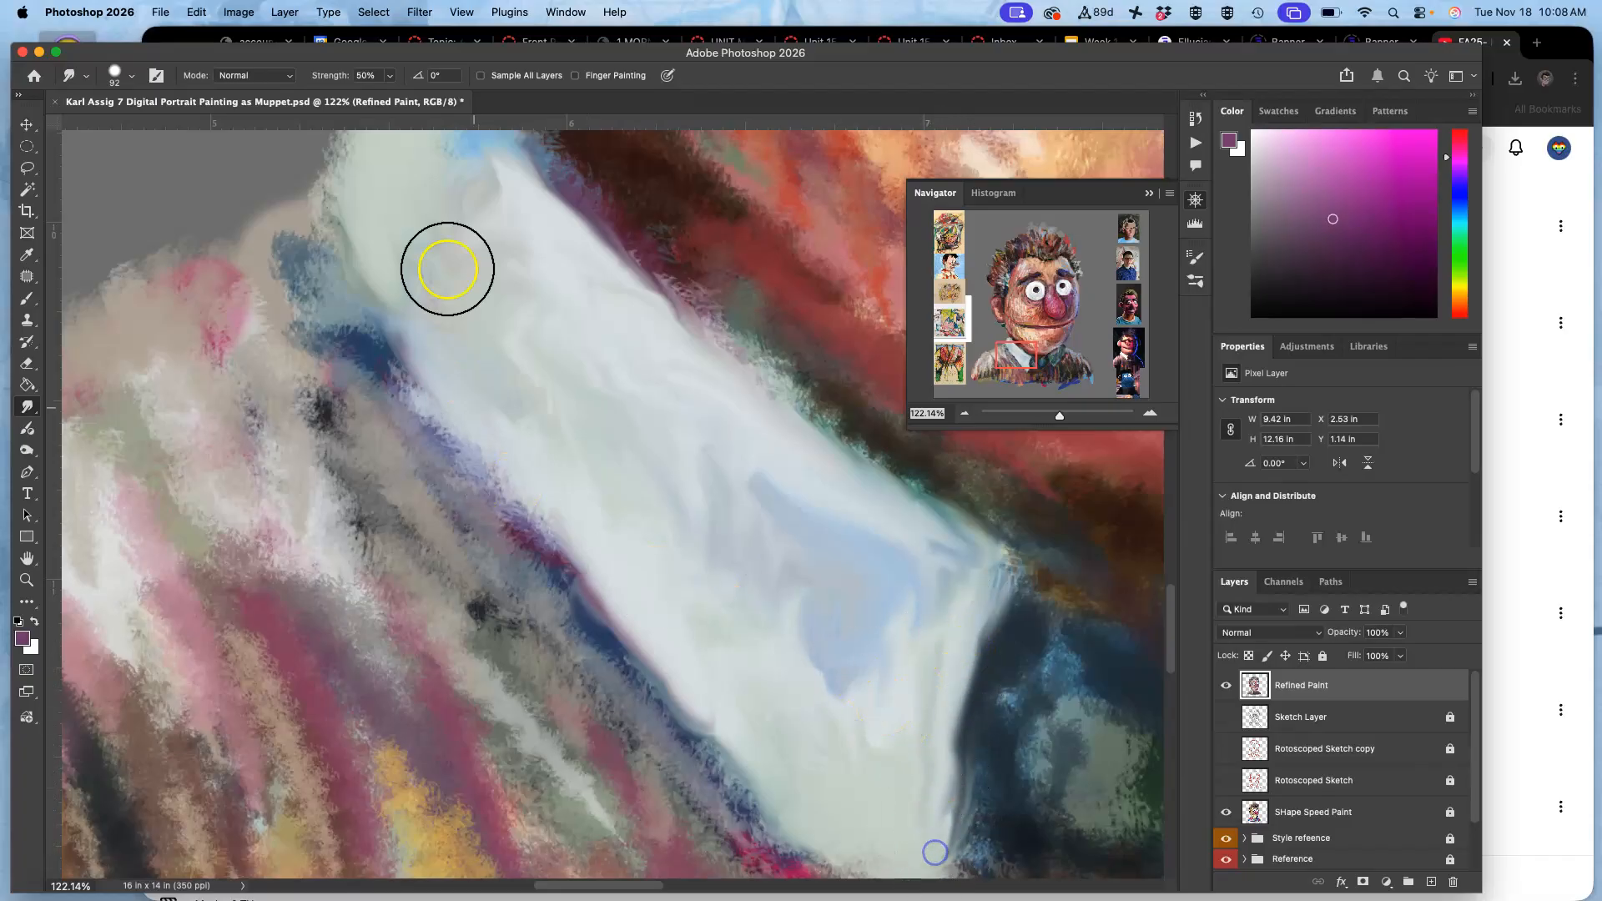
pyautogui.click(121, 76)
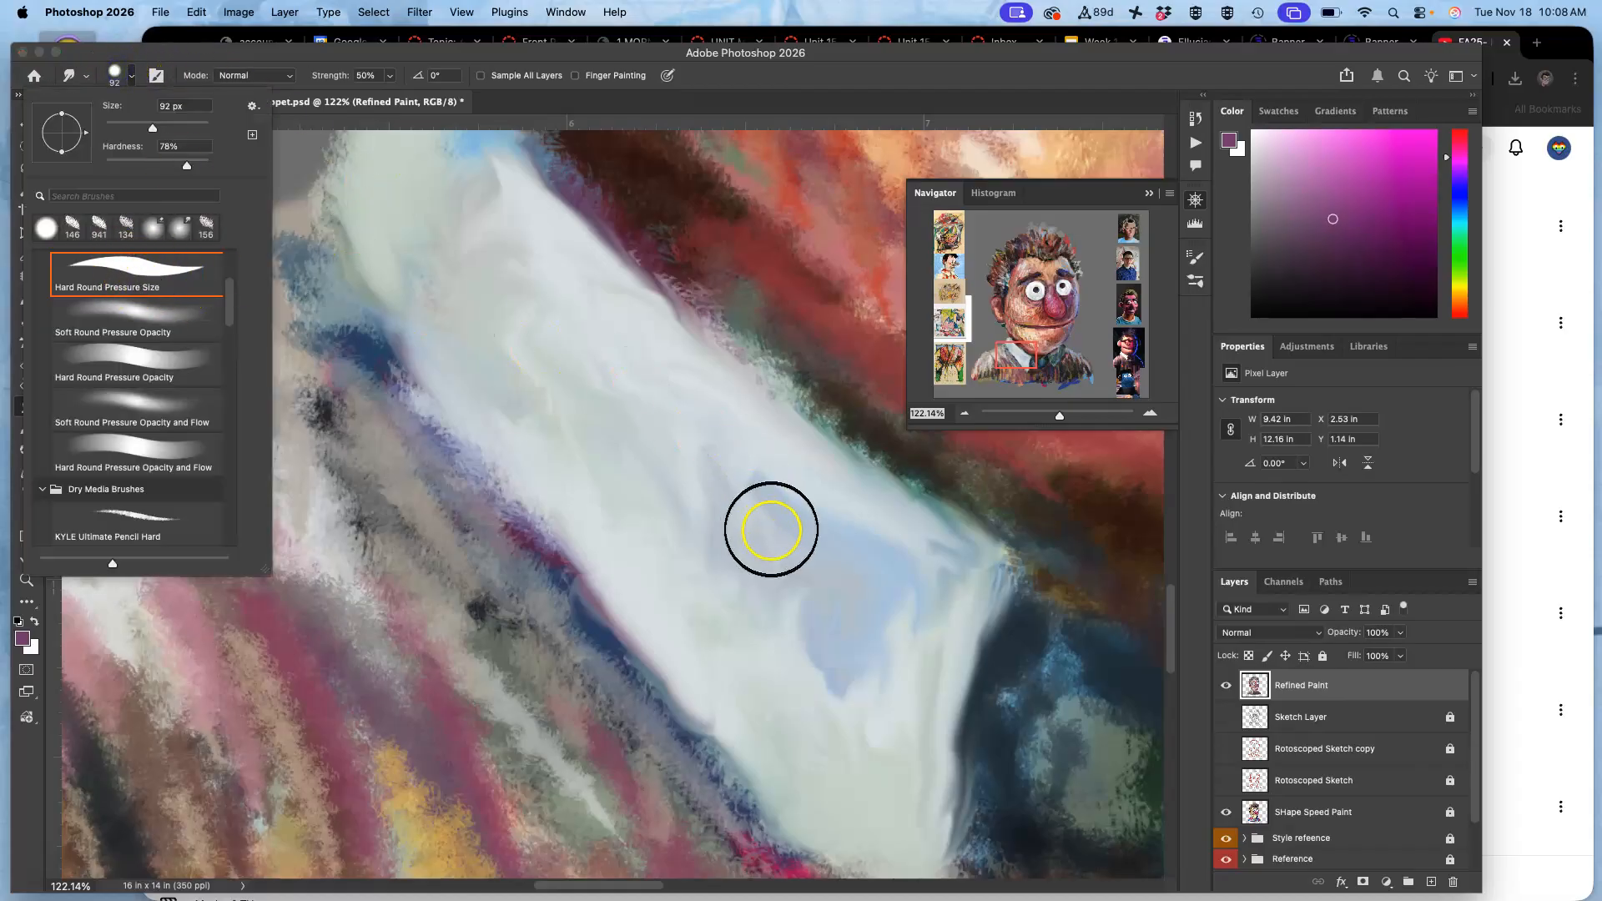
pyautogui.click(771, 529)
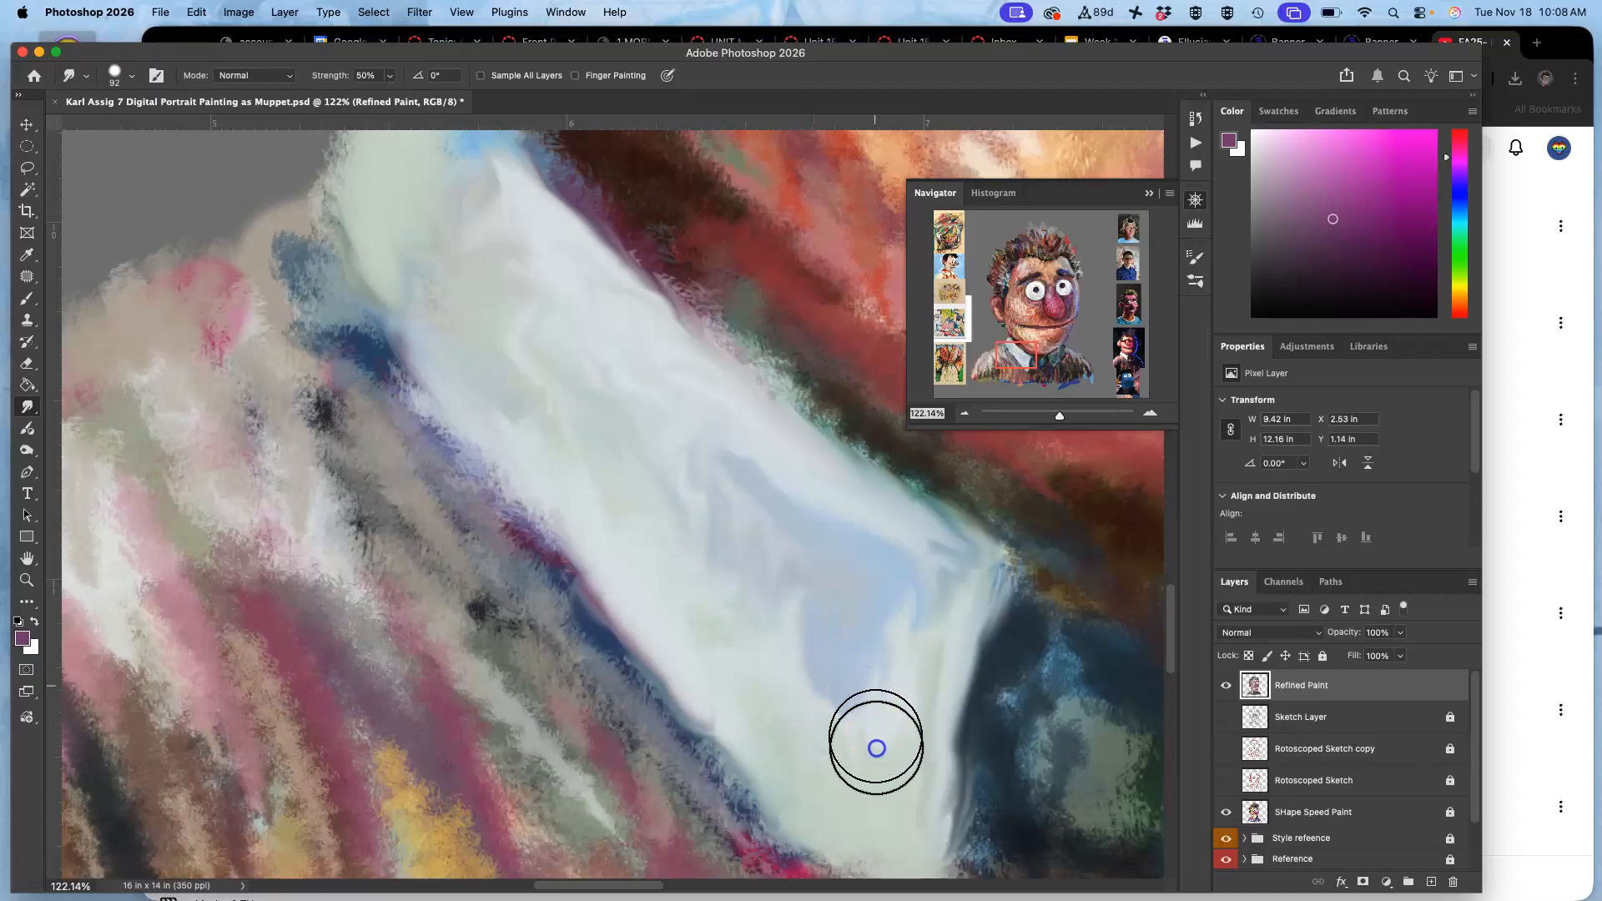
pyautogui.moveTo(411, 302)
pyautogui.mouseDown()
pyautogui.moveTo(490, 382)
pyautogui.moveTo(592, 432)
pyautogui.mouseUp()
pyautogui.moveTo(365, 242); pyautogui.dragTo(385, 285)
pyautogui.moveTo(350, 200); pyautogui.dragTo(372, 295)
# Smudge the green and blue tones of the right collar into smoother folds.
pyautogui.moveTo(761, 552); pyautogui.dragTo(547, 351)
pyautogui.moveTo(621, 641)
pyautogui.mouseDown()
pyautogui.moveTo(666, 701)
pyautogui.moveTo(608, 631)
pyautogui.moveTo(710, 667)
pyautogui.mouseUp()
pyautogui.moveTo(783, 587); pyautogui.dragTo(292, 621)
pyautogui.moveTo(859, 517)
pyautogui.mouseDown()
pyautogui.moveTo(647, 597)
pyautogui.moveTo(654, 609)
pyautogui.mouseUp()
pyautogui.moveTo(579, 393)
pyautogui.mouseDown()
pyautogui.moveTo(593, 372)
pyautogui.moveTo(504, 418)
pyautogui.moveTo(490, 401)
pyautogui.moveTo(615, 314)
pyautogui.moveTo(501, 377)
pyautogui.moveTo(461, 508)
pyautogui.moveTo(433, 508)
pyautogui.moveTo(498, 602)
pyautogui.moveTo(501, 633)
pyautogui.moveTo(483, 644)
pyautogui.moveTo(515, 623)
pyautogui.moveTo(572, 665)
pyautogui.moveTo(643, 573)
pyautogui.moveTo(560, 486)
pyautogui.moveTo(500, 483)
pyautogui.moveTo(490, 458)
pyautogui.moveTo(629, 515)
pyautogui.moveTo(672, 504)
pyautogui.moveTo(709, 429)
pyautogui.moveTo(740, 420)
pyautogui.moveTo(780, 311)
pyautogui.mouseUp()
pyautogui.moveTo(811, 368)
pyautogui.mouseDown()
pyautogui.moveTo(783, 208)
pyautogui.moveTo(780, 226)
pyautogui.mouseUp()
pyautogui.moveTo(802, 282)
pyautogui.mouseDown()
pyautogui.moveTo(836, 338)
pyautogui.moveTo(801, 245)
pyautogui.moveTo(847, 353)
pyautogui.moveTo(844, 336)
pyautogui.moveTo(840, 382)
pyautogui.moveTo(674, 545)
pyautogui.moveTo(650, 498)
pyautogui.moveTo(620, 565)
pyautogui.moveTo(682, 543)
pyautogui.moveTo(800, 423)
pyautogui.moveTo(749, 447)
pyautogui.moveTo(673, 359)
pyautogui.moveTo(668, 372)
pyautogui.moveTo(687, 310)
pyautogui.moveTo(720, 327)
pyautogui.moveTo(677, 280)
pyautogui.moveTo(704, 301)
pyautogui.moveTo(689, 328)
pyautogui.moveTo(710, 285)
pyautogui.moveTo(700, 264)
pyautogui.moveTo(672, 337)
pyautogui.mouseUp()
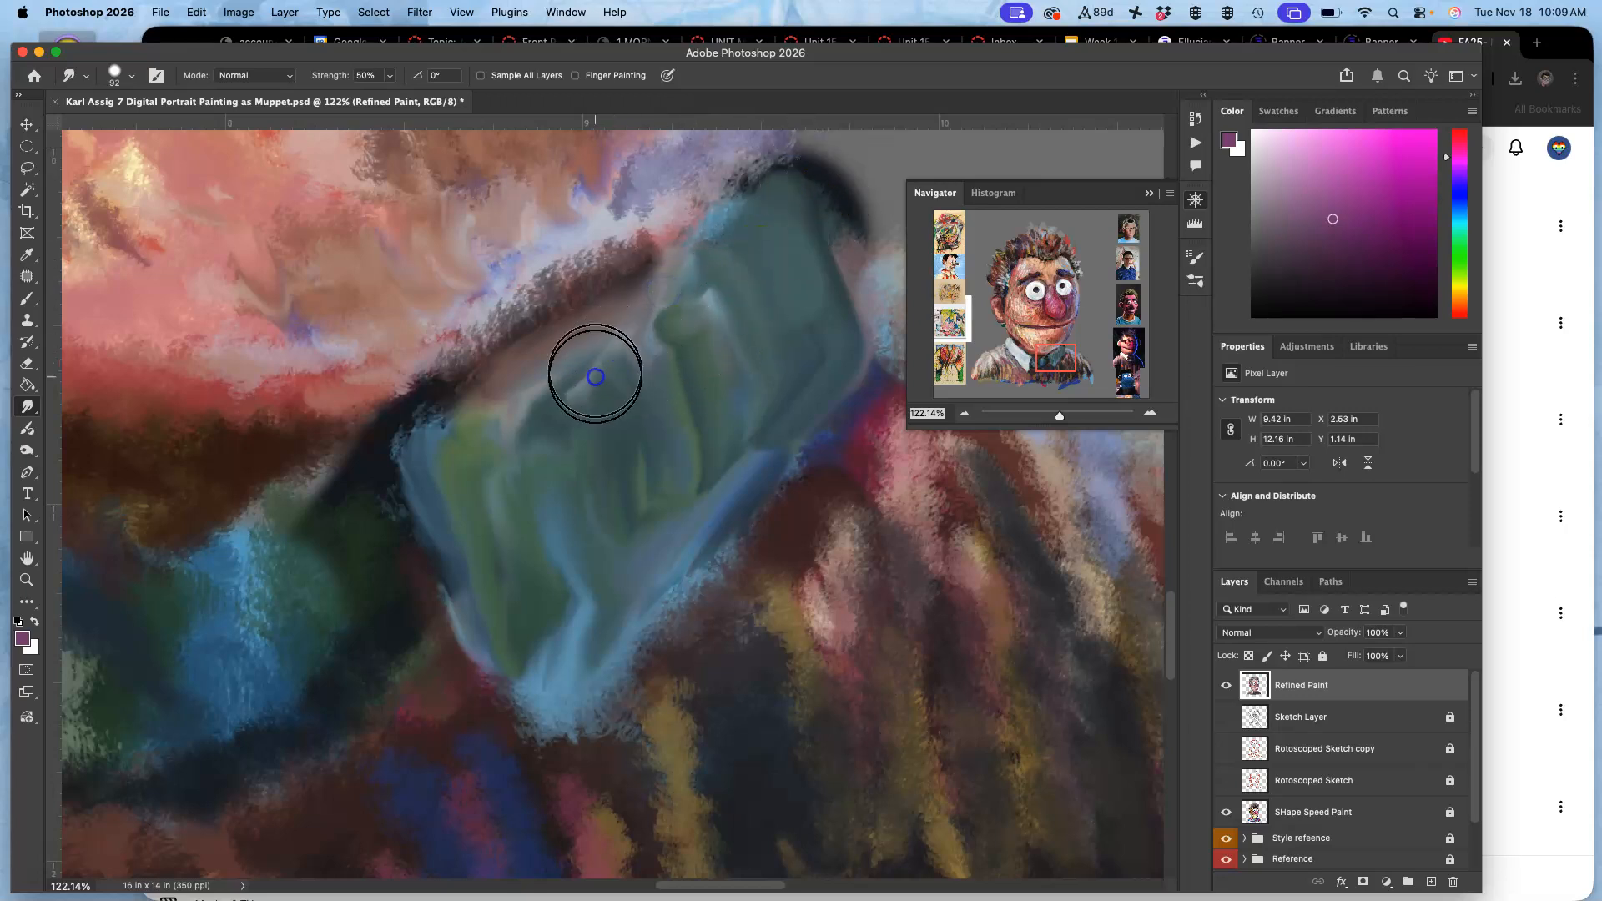
# Compare with the SHape Speed Paint layer hidden, and smooth the right collar's inner streaks, lower tip and upper edge with the Smudge tool.
pyautogui.click(1226, 811)
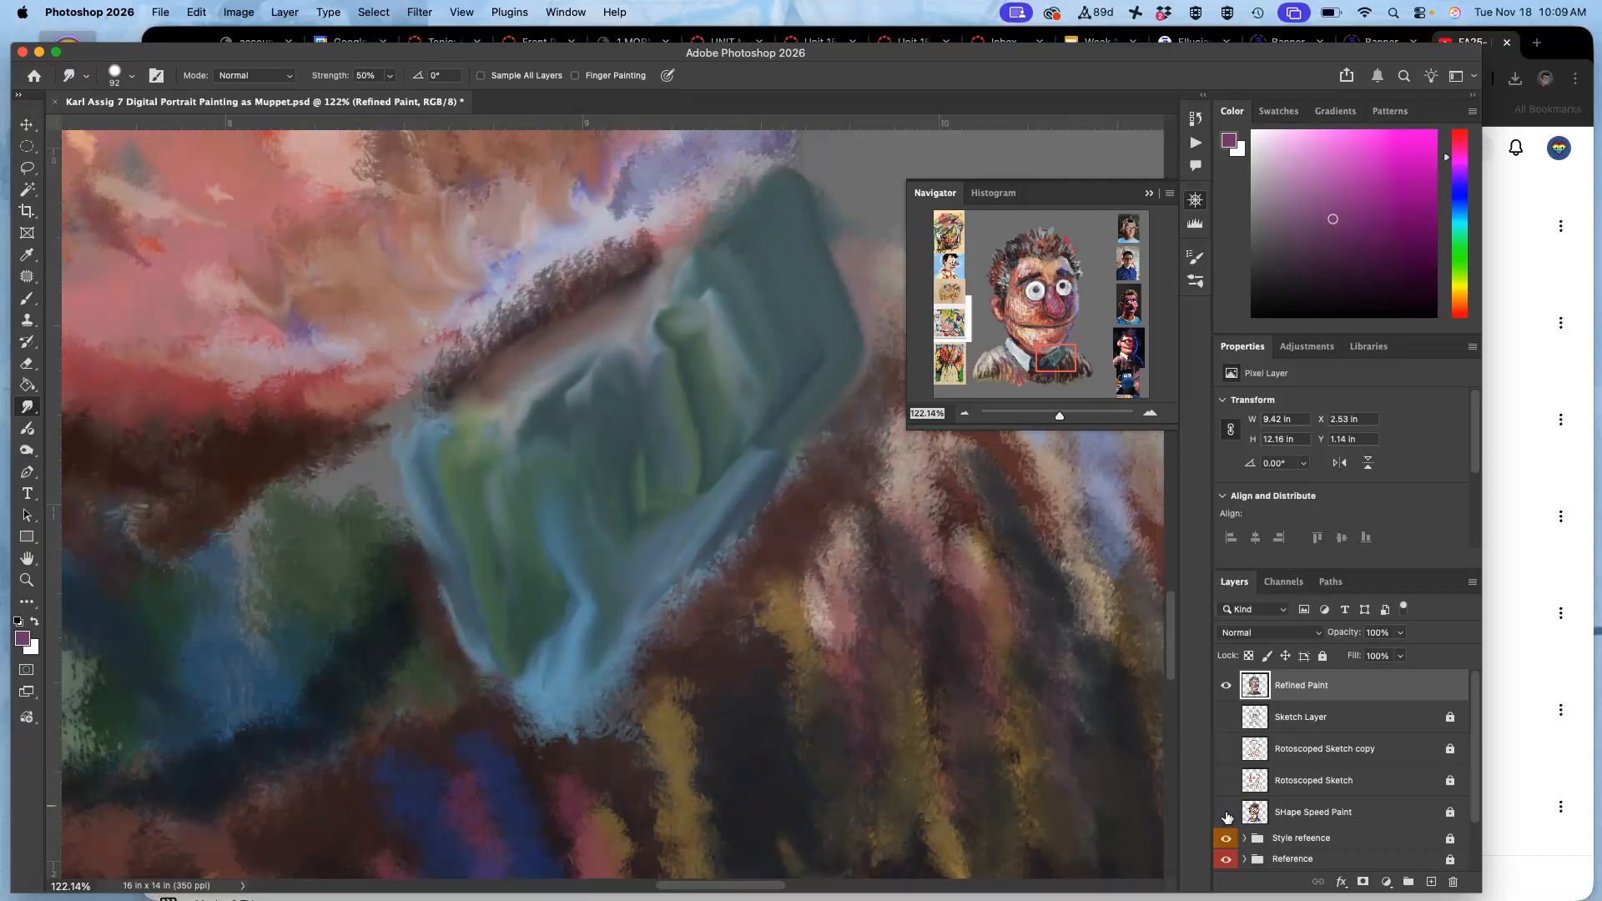
pyautogui.moveTo(618, 322)
pyautogui.mouseDown()
pyautogui.moveTo(693, 256)
pyautogui.moveTo(693, 299)
pyautogui.moveTo(649, 362)
pyautogui.moveTo(579, 416)
pyautogui.moveTo(594, 343)
pyautogui.moveTo(550, 385)
pyautogui.moveTo(612, 322)
pyautogui.moveTo(545, 361)
pyautogui.moveTo(484, 438)
pyautogui.moveTo(506, 403)
pyautogui.moveTo(473, 424)
pyautogui.moveTo(700, 240)
pyautogui.moveTo(679, 392)
pyautogui.moveTo(680, 356)
pyautogui.moveTo(699, 470)
pyautogui.moveTo(723, 493)
pyautogui.moveTo(765, 442)
pyautogui.moveTo(721, 500)
pyautogui.moveTo(645, 527)
pyautogui.moveTo(624, 559)
pyautogui.moveTo(579, 556)
pyautogui.moveTo(553, 594)
pyautogui.moveTo(581, 631)
pyautogui.moveTo(571, 646)
pyautogui.moveTo(703, 495)
pyautogui.moveTo(676, 550)
pyautogui.moveTo(603, 594)
pyautogui.moveTo(548, 687)
pyautogui.moveTo(523, 687)
pyautogui.moveTo(484, 646)
pyautogui.mouseUp()
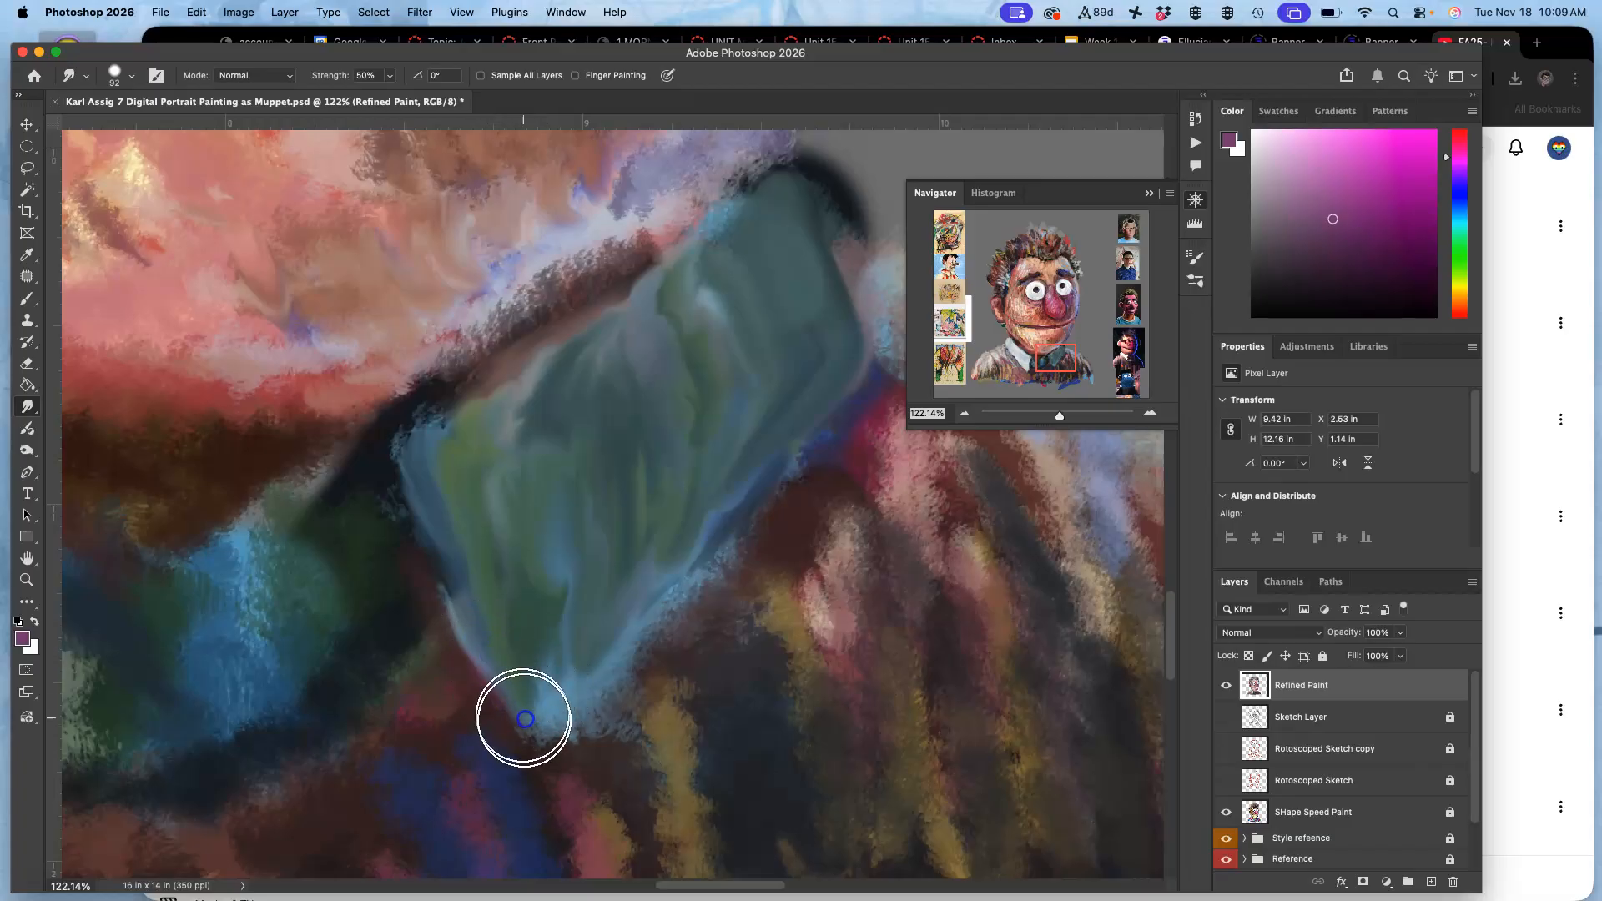
pyautogui.moveTo(583, 679)
pyautogui.mouseDown()
pyautogui.moveTo(635, 622)
pyautogui.moveTo(590, 678)
pyautogui.moveTo(559, 678)
pyautogui.moveTo(540, 702)
pyautogui.moveTo(761, 438)
pyautogui.moveTo(626, 483)
pyautogui.moveTo(534, 591)
pyautogui.moveTo(528, 553)
pyautogui.moveTo(562, 599)
pyautogui.moveTo(542, 606)
pyautogui.moveTo(535, 591)
pyautogui.moveTo(550, 670)
pyautogui.moveTo(609, 463)
pyautogui.moveTo(638, 529)
pyautogui.mouseUp()
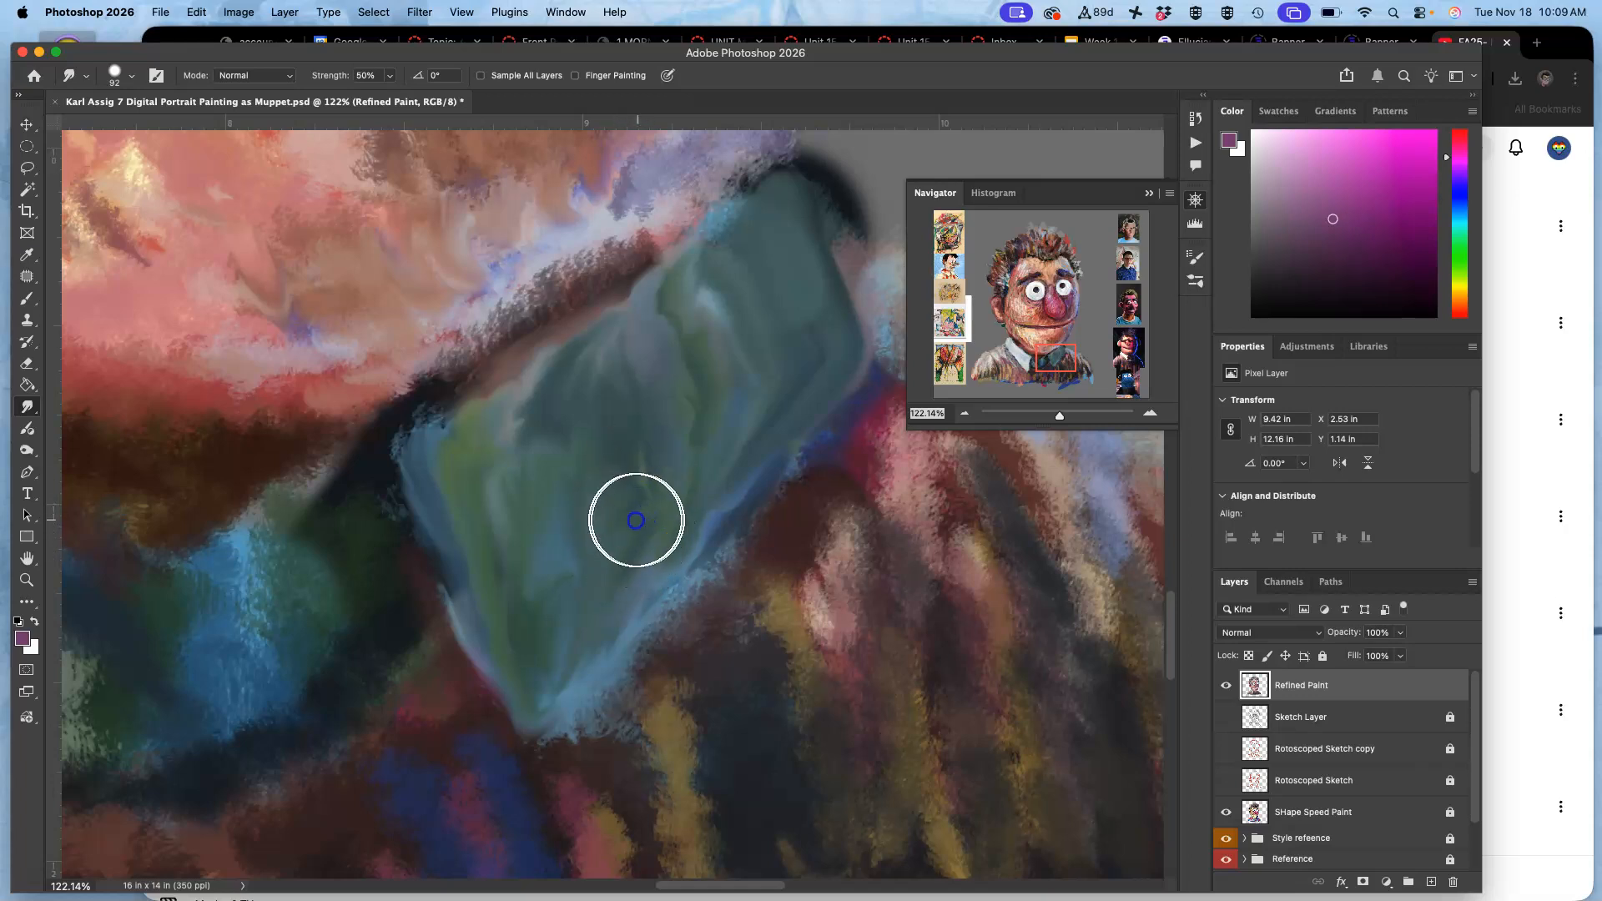
pyautogui.moveTo(617, 428)
pyautogui.mouseDown()
pyautogui.moveTo(539, 450)
pyautogui.moveTo(541, 414)
pyautogui.moveTo(546, 428)
pyautogui.moveTo(527, 404)
pyautogui.moveTo(503, 426)
pyautogui.moveTo(538, 417)
pyautogui.mouseUp()
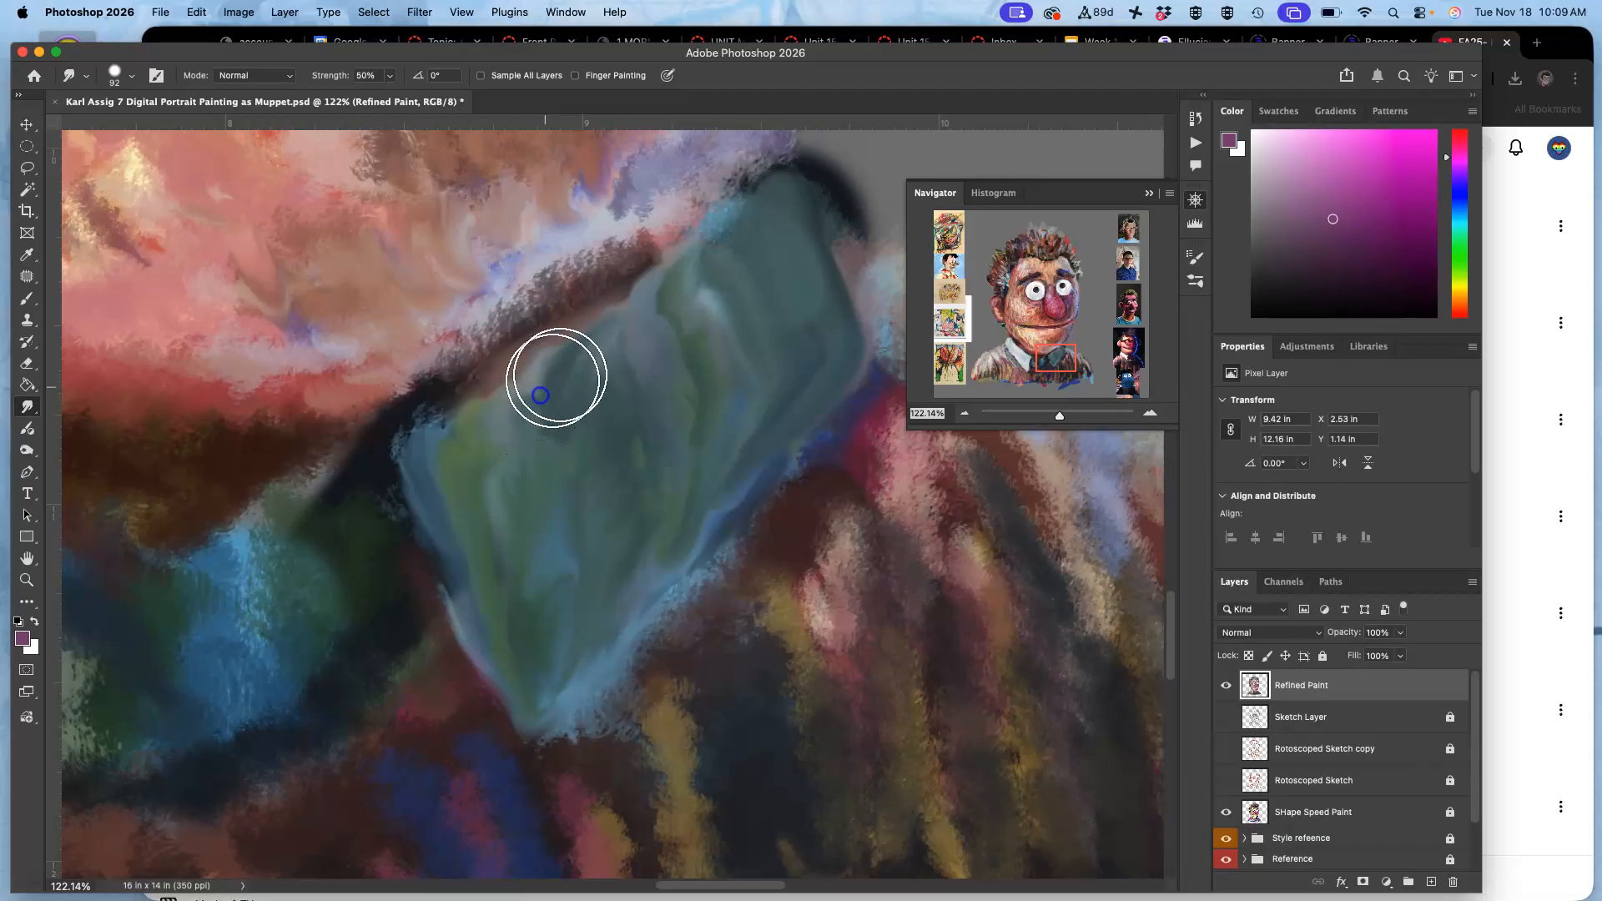
pyautogui.moveTo(662, 300)
pyautogui.mouseDown()
pyautogui.moveTo(722, 265)
pyautogui.moveTo(696, 297)
pyautogui.moveTo(690, 370)
pyautogui.moveTo(729, 375)
pyautogui.moveTo(704, 345)
pyautogui.moveTo(726, 353)
pyautogui.moveTo(701, 412)
pyautogui.moveTo(710, 461)
pyautogui.moveTo(659, 555)
pyautogui.moveTo(712, 436)
pyautogui.moveTo(707, 397)
pyautogui.moveTo(673, 496)
pyautogui.mouseUp()
pyautogui.moveTo(465, 465)
pyautogui.mouseDown()
pyautogui.moveTo(481, 514)
pyautogui.moveTo(462, 523)
pyautogui.moveTo(461, 442)
pyautogui.mouseUp()
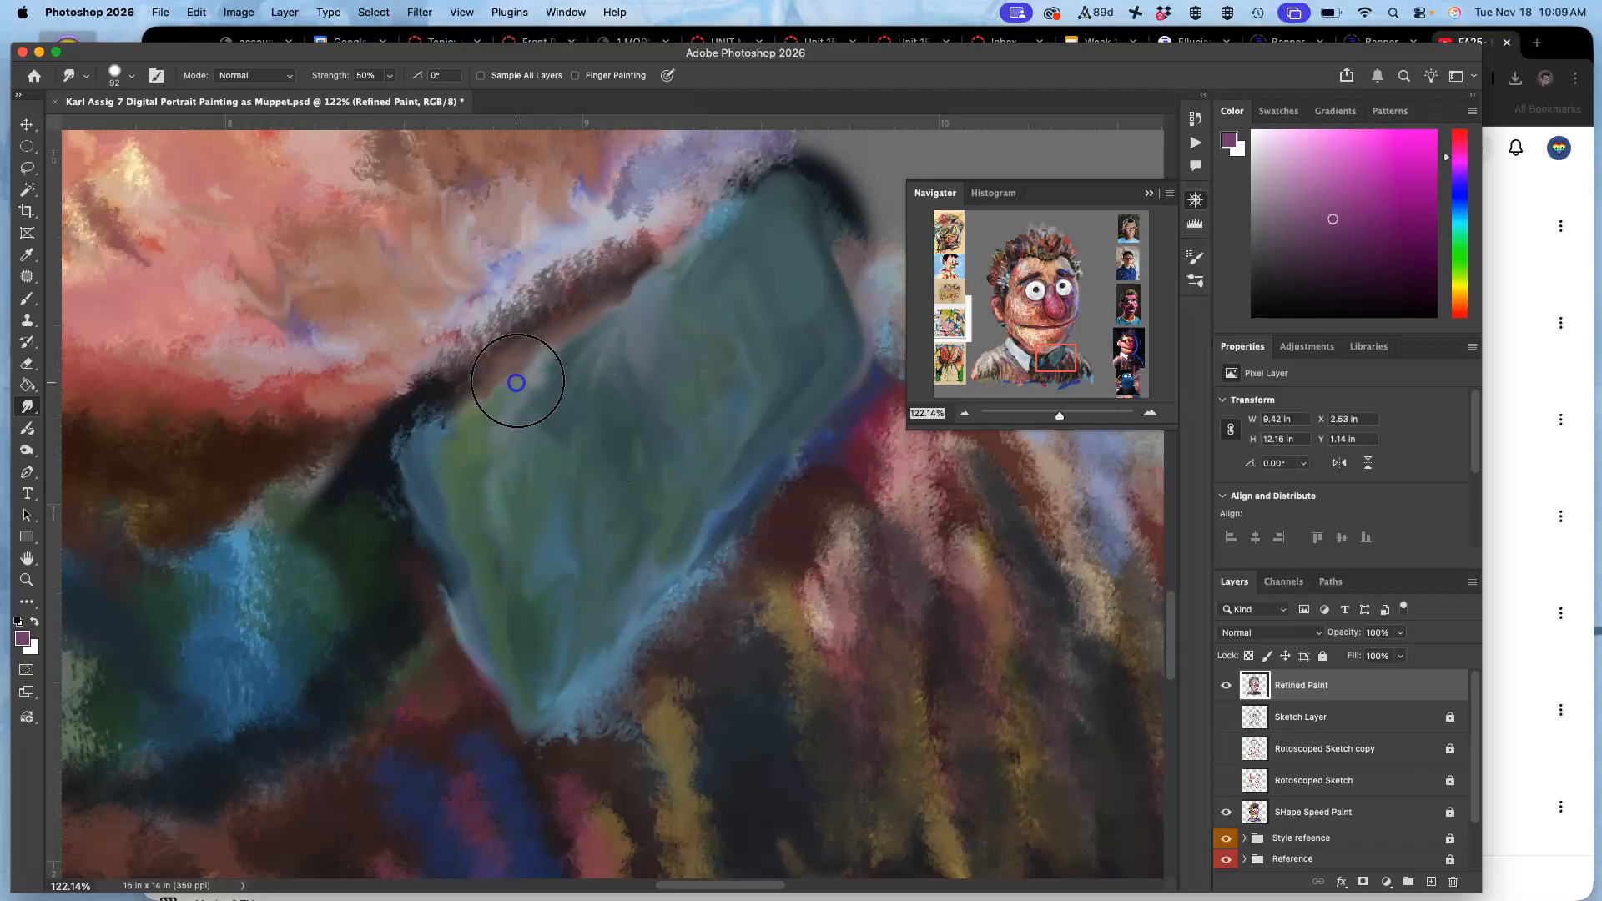
pyautogui.moveTo(606, 308); pyautogui.dragTo(551, 349)
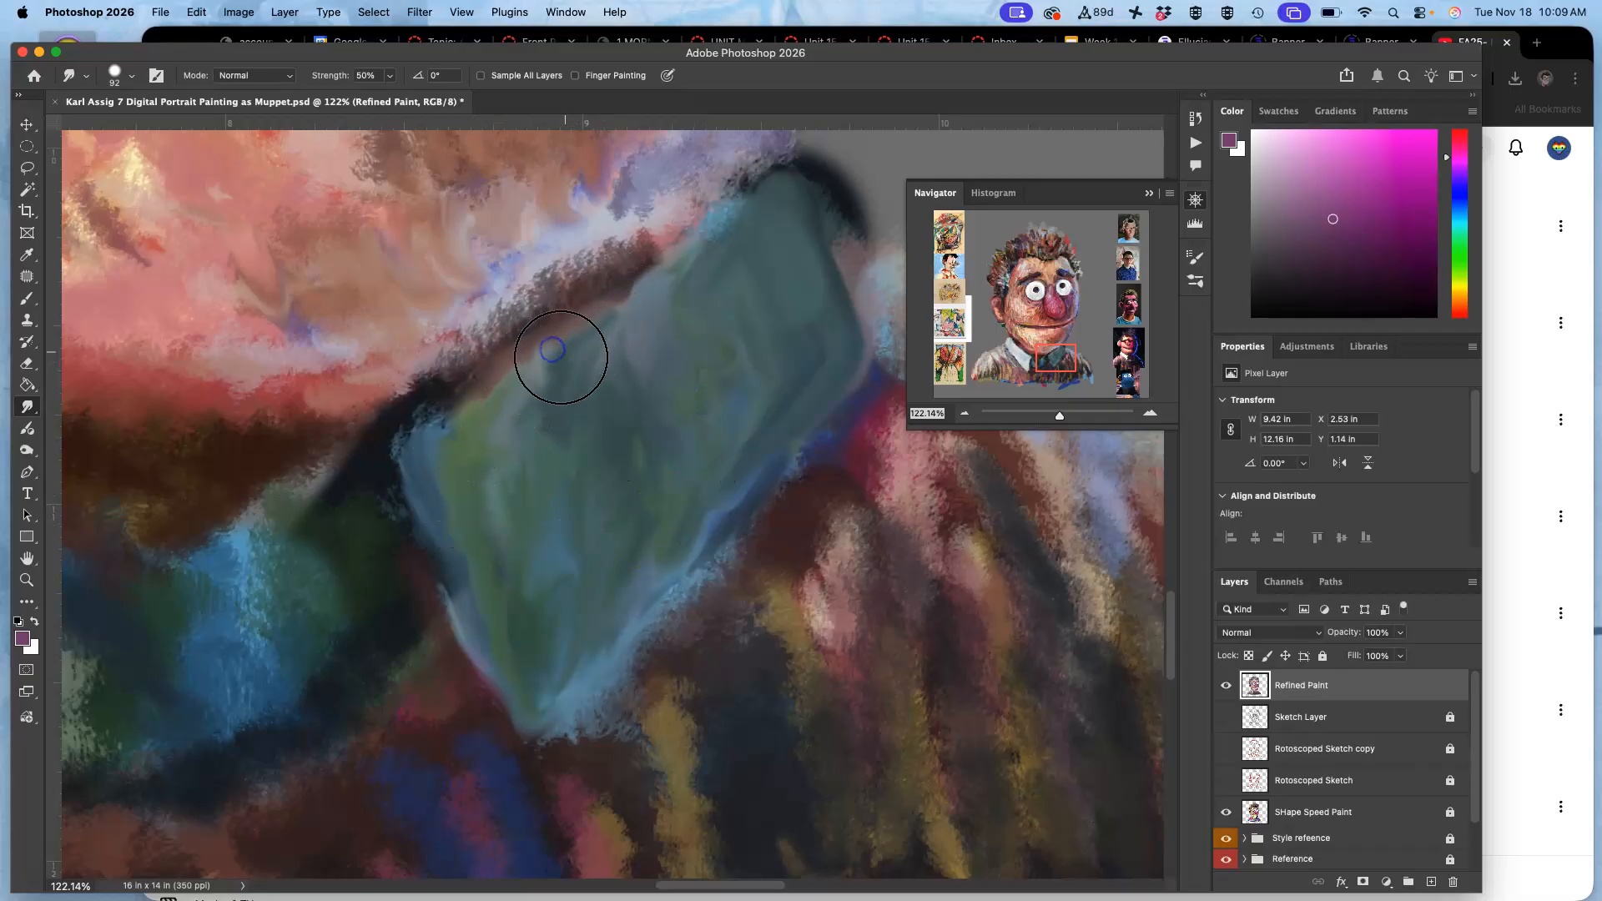
pyautogui.moveTo(668, 276)
pyautogui.mouseDown()
pyautogui.moveTo(828, 192)
pyautogui.moveTo(758, 231)
pyautogui.moveTo(688, 301)
pyautogui.moveTo(448, 432)
pyautogui.mouseUp()
# Smudge the blue and green highlights of the tie knot between the two collars.
pyautogui.scroll(-5, 625, 515)
pyautogui.hscroll(-3, 625, 515)
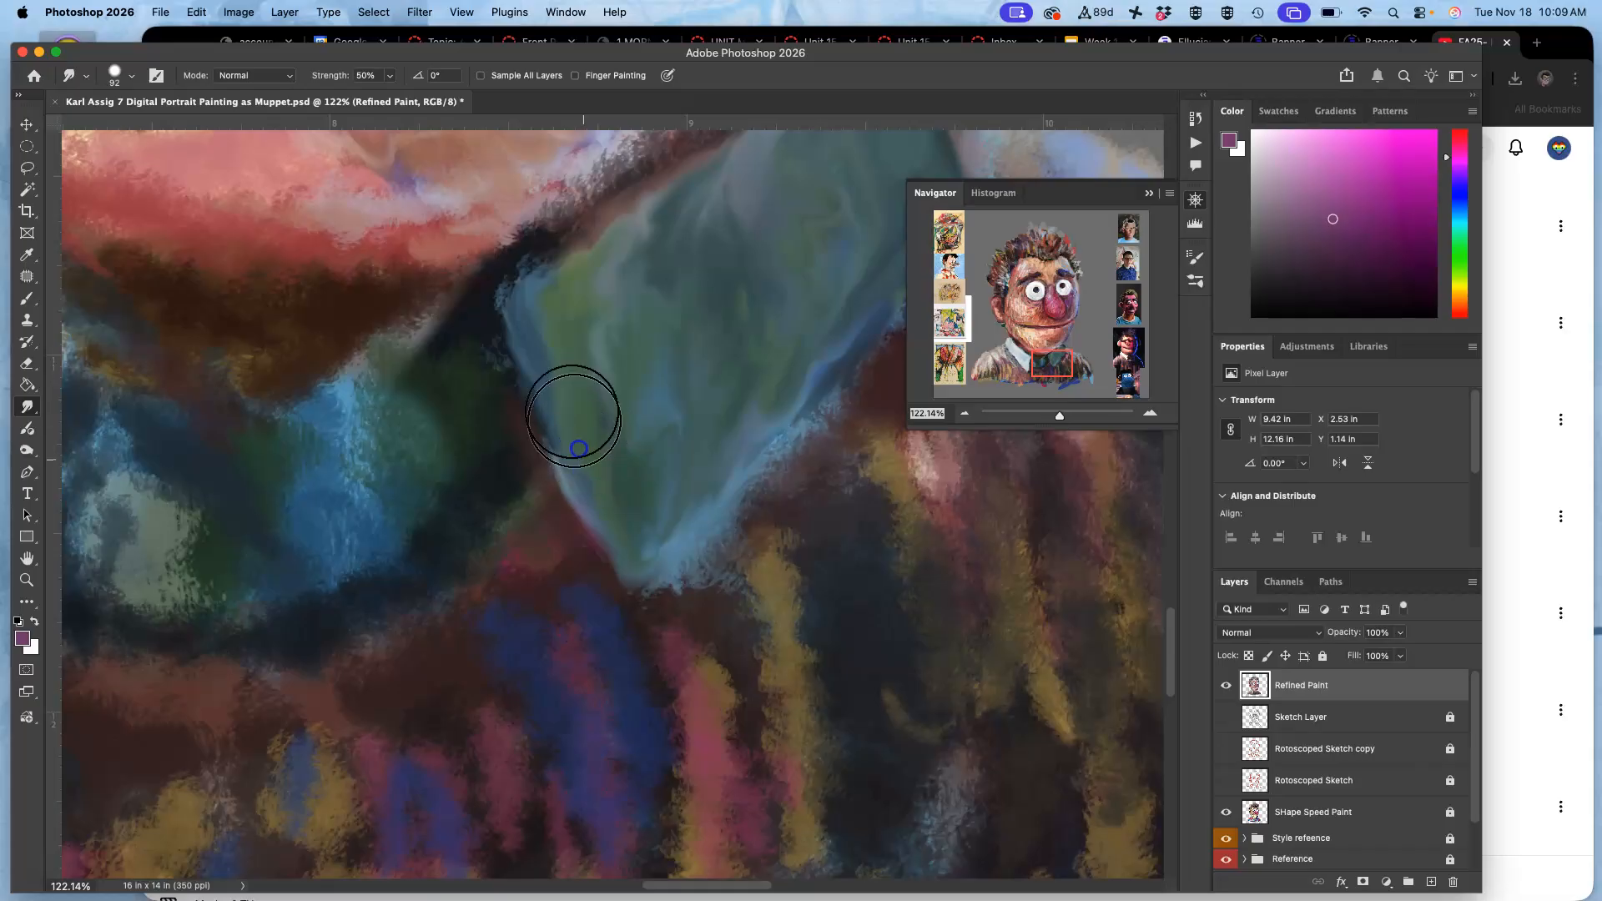
pyautogui.moveTo(361, 483); pyautogui.dragTo(685, 515)
pyautogui.moveTo(418, 537)
pyautogui.mouseDown()
pyautogui.moveTo(420, 565)
pyautogui.moveTo(400, 523)
pyautogui.moveTo(476, 590)
pyautogui.moveTo(519, 593)
pyautogui.moveTo(547, 562)
pyautogui.moveTo(679, 512)
pyautogui.moveTo(618, 511)
pyautogui.moveTo(659, 559)
pyautogui.mouseUp()
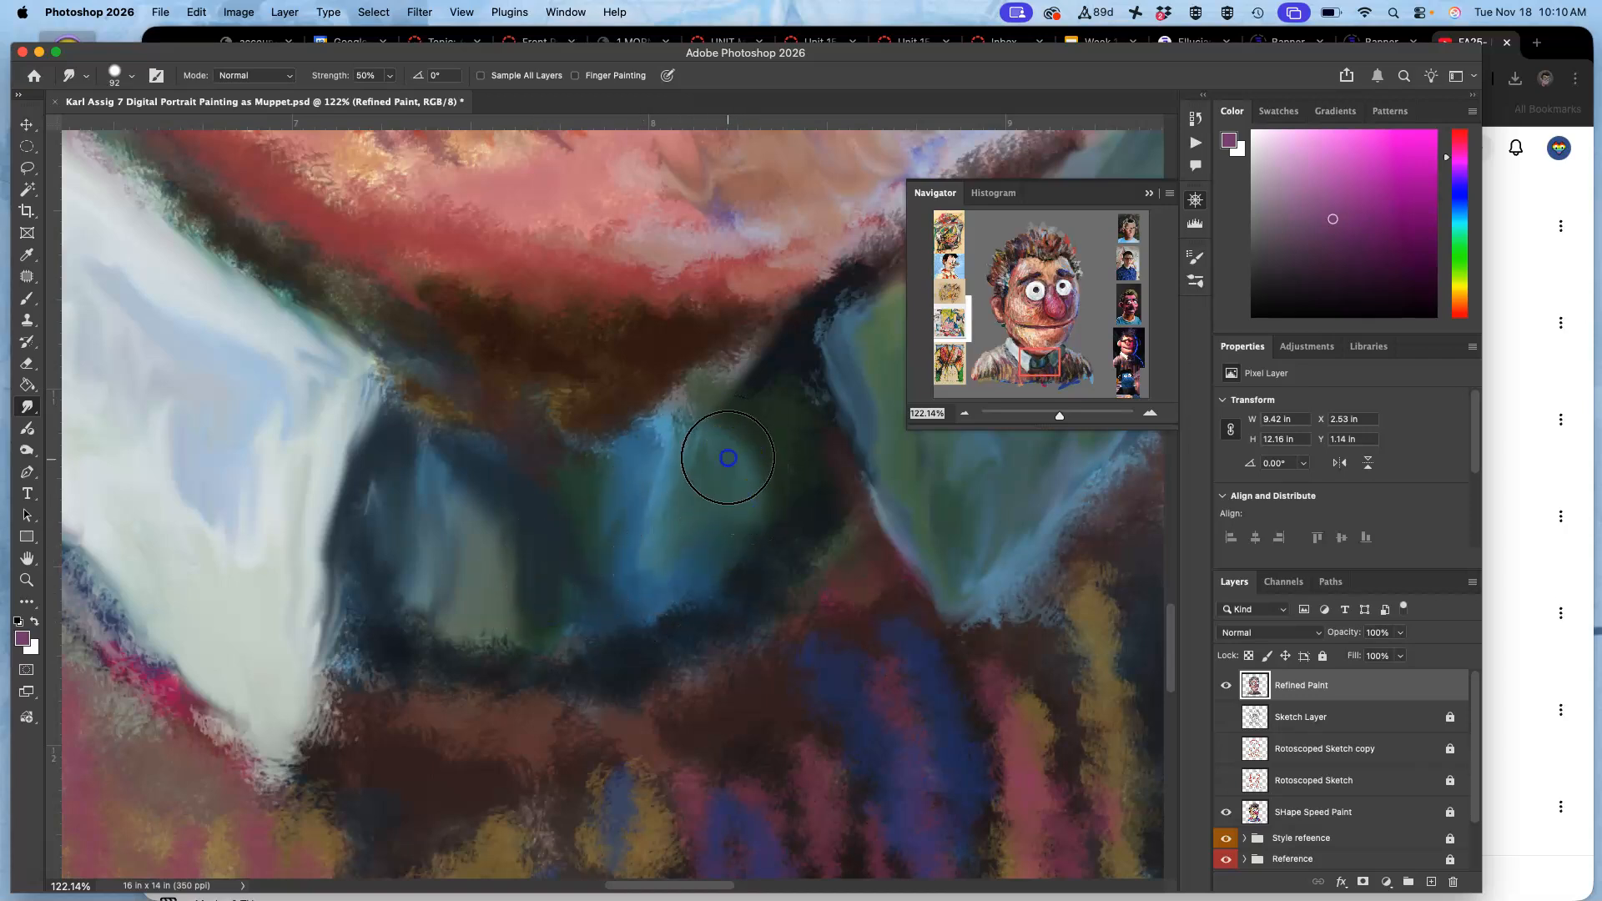
pyautogui.moveTo(707, 487)
pyautogui.mouseDown()
pyautogui.moveTo(639, 579)
pyautogui.moveTo(676, 572)
pyautogui.mouseUp()
pyautogui.moveTo(647, 452); pyautogui.dragTo(634, 420)
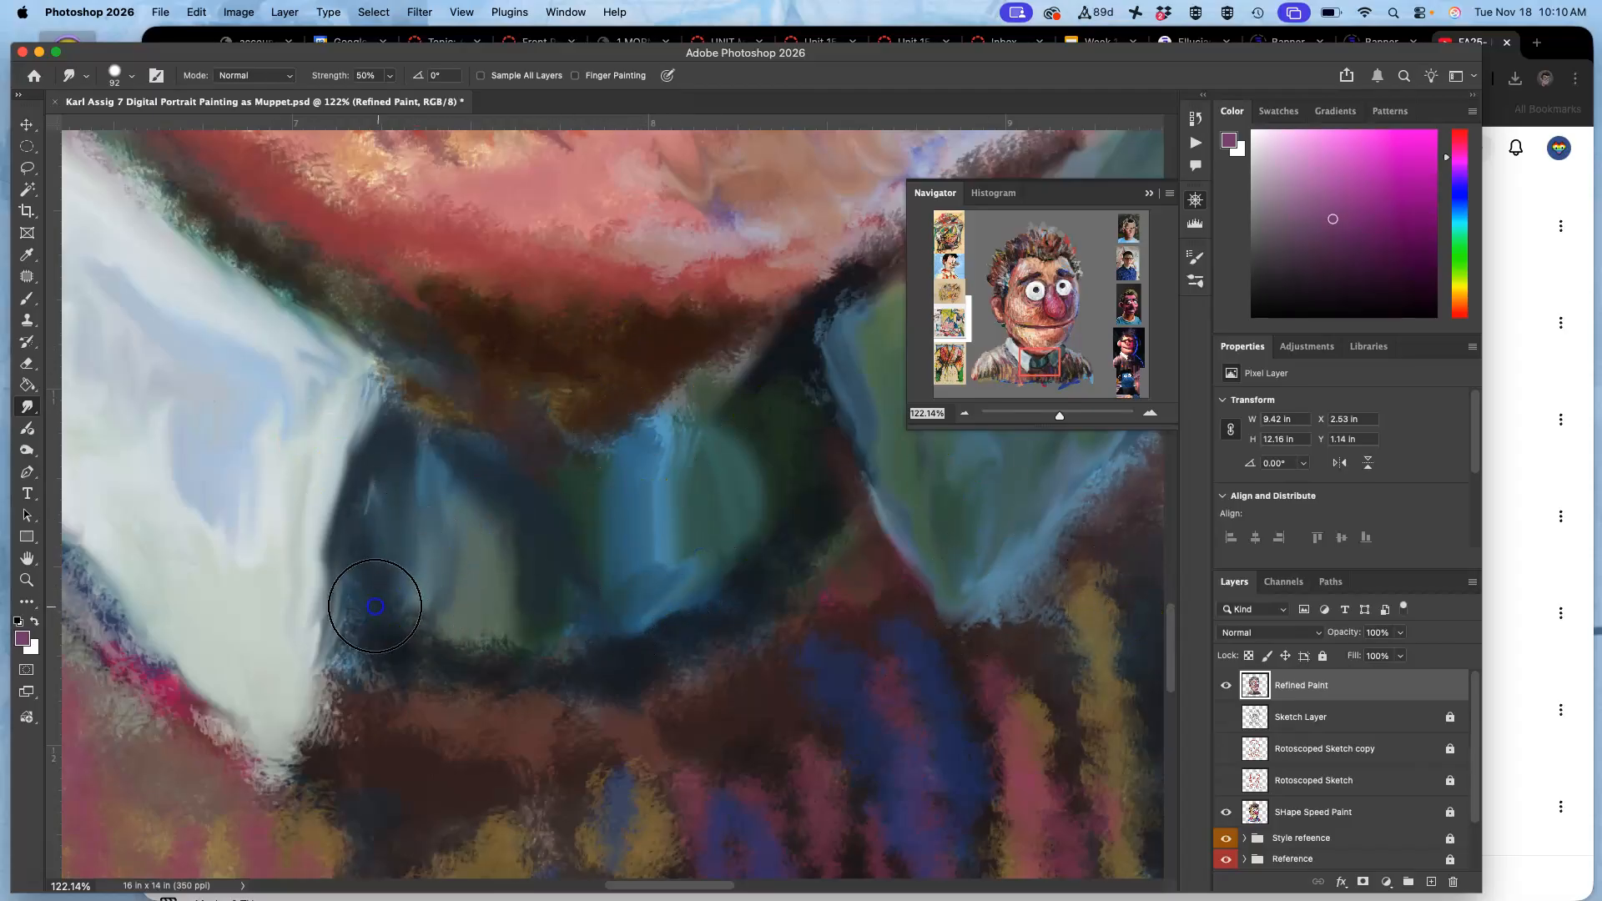
# Set the Brush tool's opacity to 30% and darken the tie knot's left side and the shadow under the chin with sampled dark tones.
pyautogui.click(26, 298)
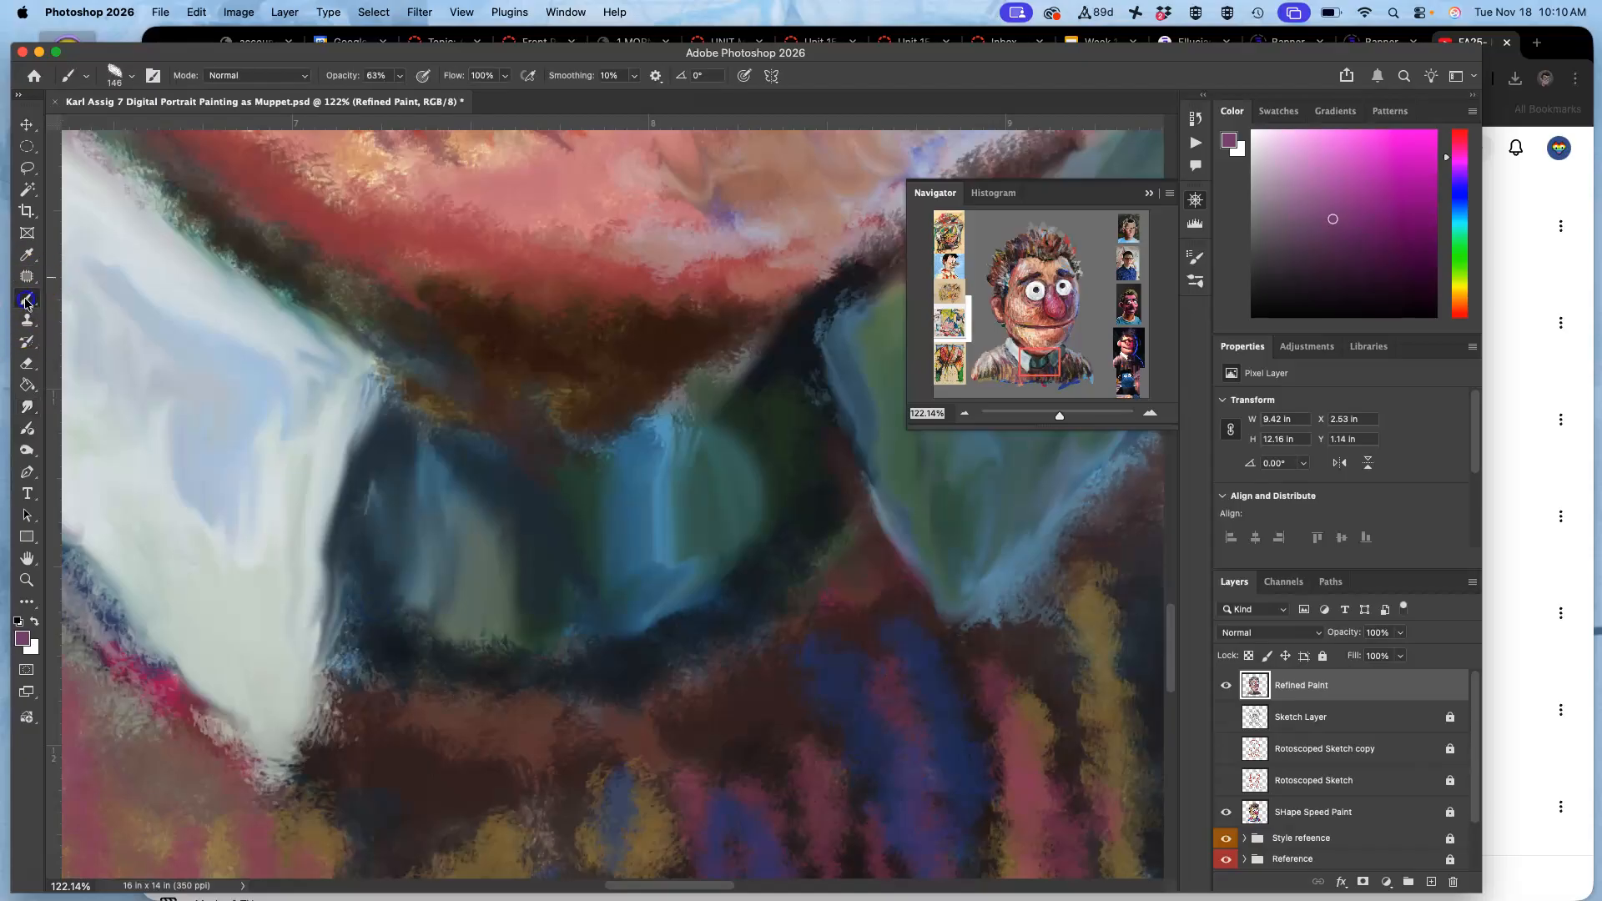
pyautogui.keyDown('alt'); pyautogui.click(777, 371); pyautogui.keyUp('alt')
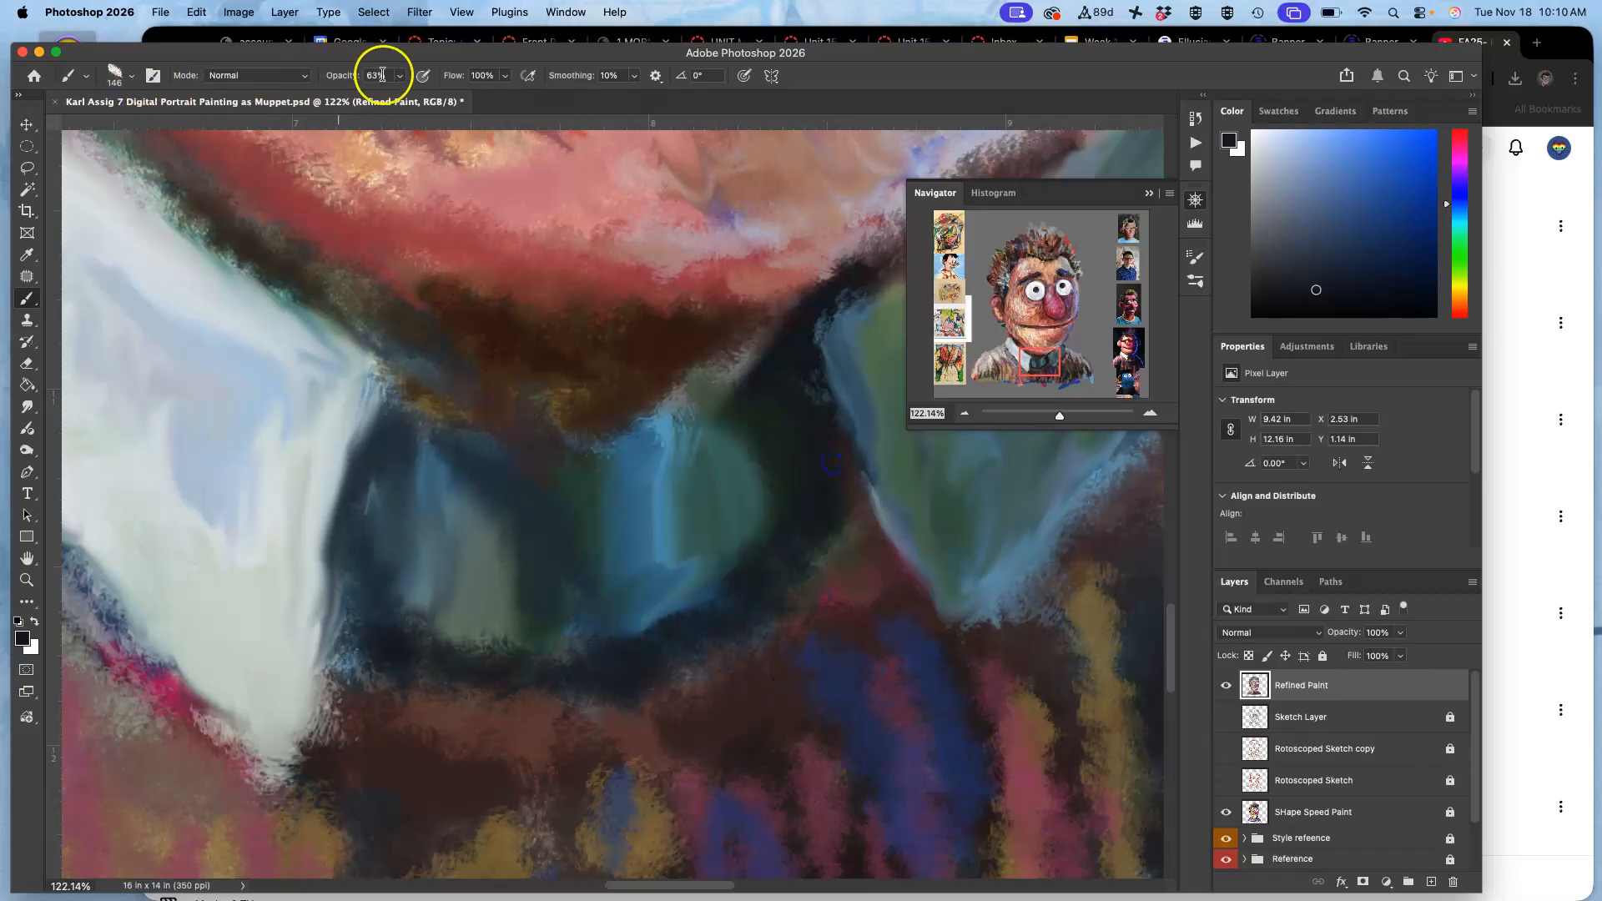
pyautogui.click(408, 474)
pyautogui.moveTo(390, 501)
pyautogui.mouseDown()
pyautogui.moveTo(351, 718)
pyautogui.moveTo(311, 815)
pyautogui.moveTo(323, 778)
pyautogui.mouseUp()
pyautogui.moveTo(476, 619); pyautogui.dragTo(552, 637)
pyautogui.moveTo(413, 535); pyautogui.dragTo(491, 567)
pyautogui.moveTo(411, 377); pyautogui.dragTo(552, 484)
pyautogui.moveTo(465, 428); pyautogui.dragTo(526, 463)
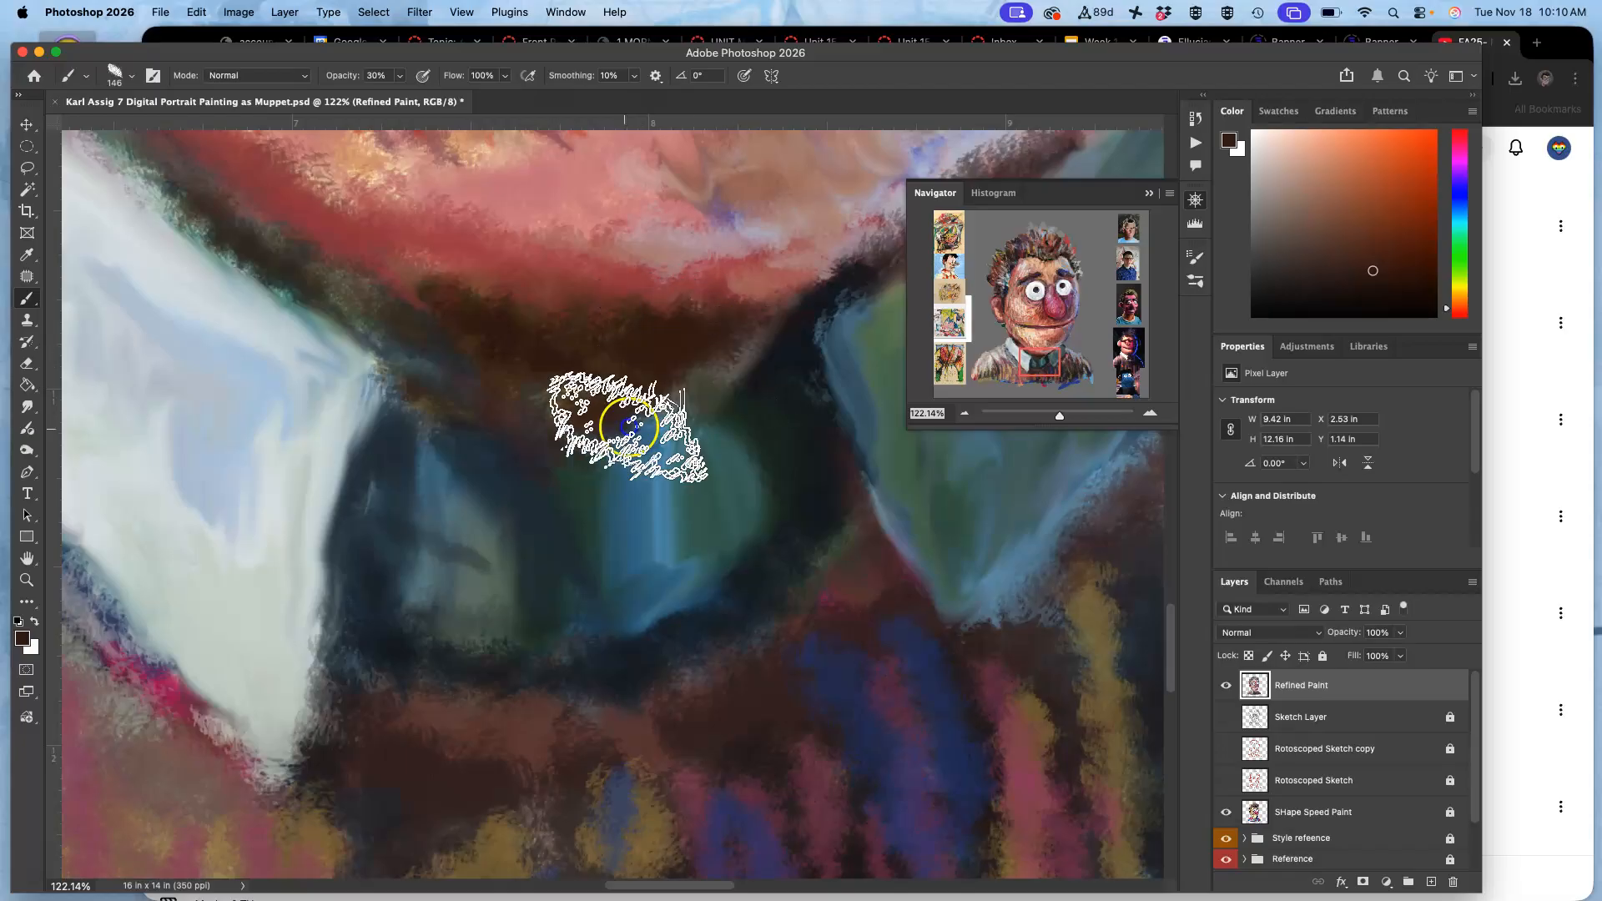
# Glaze the neck shadow with sampled crimson and darken the tie's right side and the gap beside the right collar with sampled dark navy.
pyautogui.keyDown('alt'); pyautogui.click(174, 682); pyautogui.keyUp('alt')
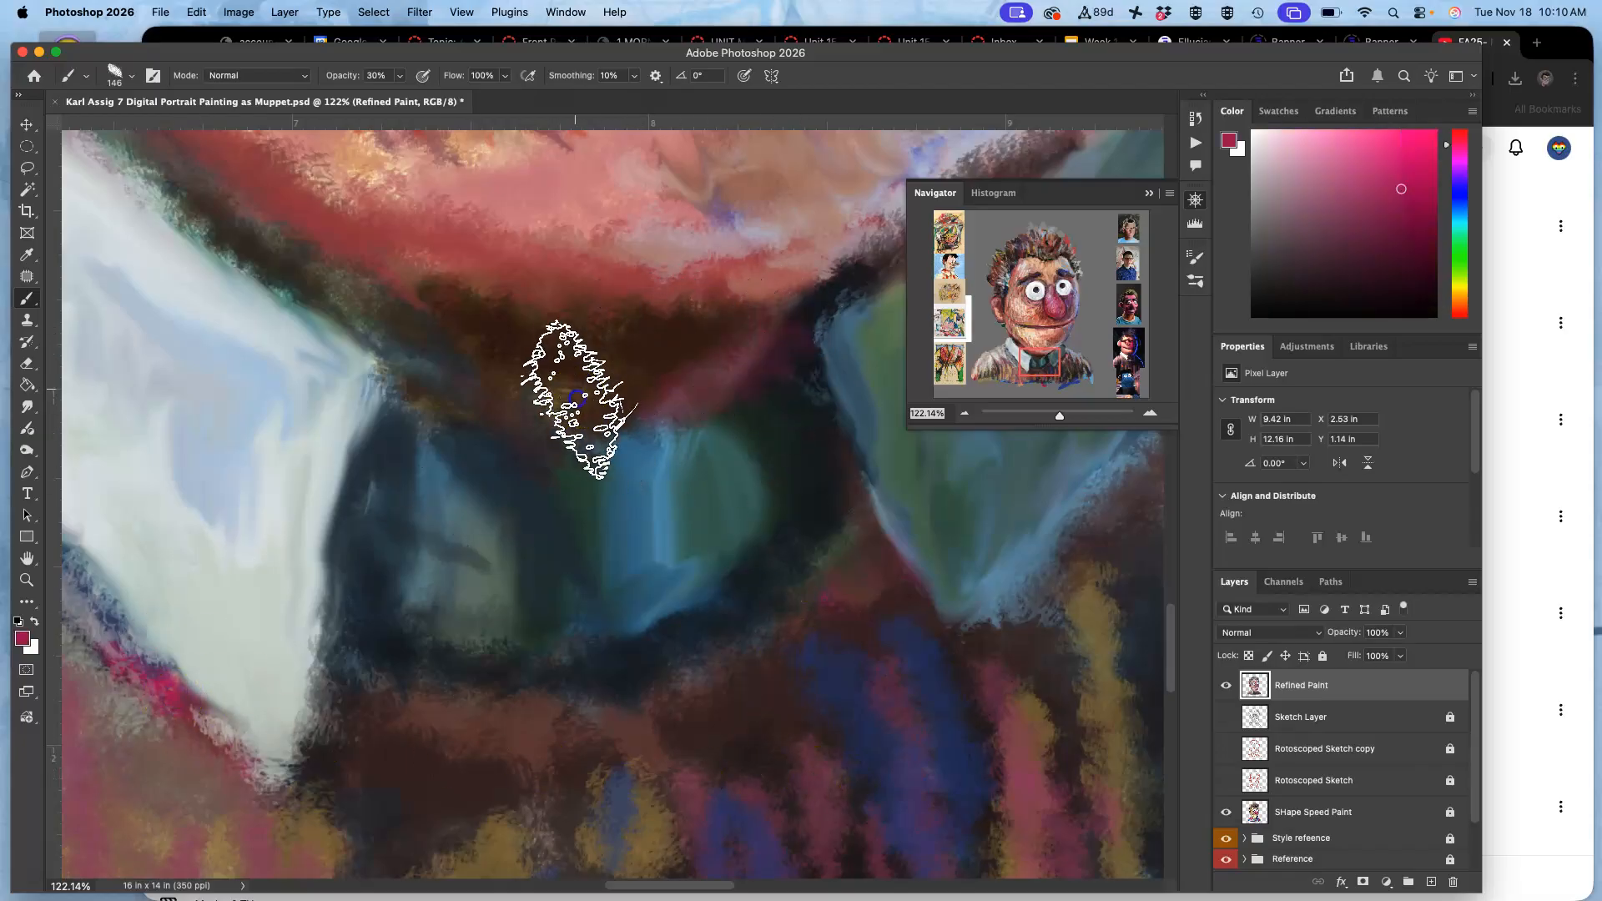
pyautogui.keyDown('alt'); pyautogui.click(822, 311); pyautogui.keyUp('alt')
pyautogui.moveTo(864, 310)
pyautogui.mouseDown()
pyautogui.moveTo(782, 430)
pyautogui.moveTo(762, 518)
pyautogui.mouseUp()
pyautogui.moveTo(837, 344)
pyautogui.mouseDown()
pyautogui.moveTo(843, 584)
pyautogui.moveTo(857, 447)
pyautogui.moveTo(906, 667)
pyautogui.mouseUp()
pyautogui.moveTo(836, 480); pyautogui.dragTo(943, 717)
pyautogui.moveTo(856, 558); pyautogui.dragTo(953, 713)
pyautogui.moveTo(818, 486)
pyautogui.mouseDown()
pyautogui.moveTo(912, 645)
pyautogui.moveTo(965, 662)
pyautogui.moveTo(823, 615)
pyautogui.moveTo(829, 661)
pyautogui.moveTo(1032, 685)
pyautogui.moveTo(794, 579)
pyautogui.moveTo(614, 620)
pyautogui.mouseUp()
pyautogui.moveTo(777, 515)
pyautogui.mouseDown()
pyautogui.moveTo(645, 601)
pyautogui.moveTo(715, 476)
pyautogui.mouseUp()
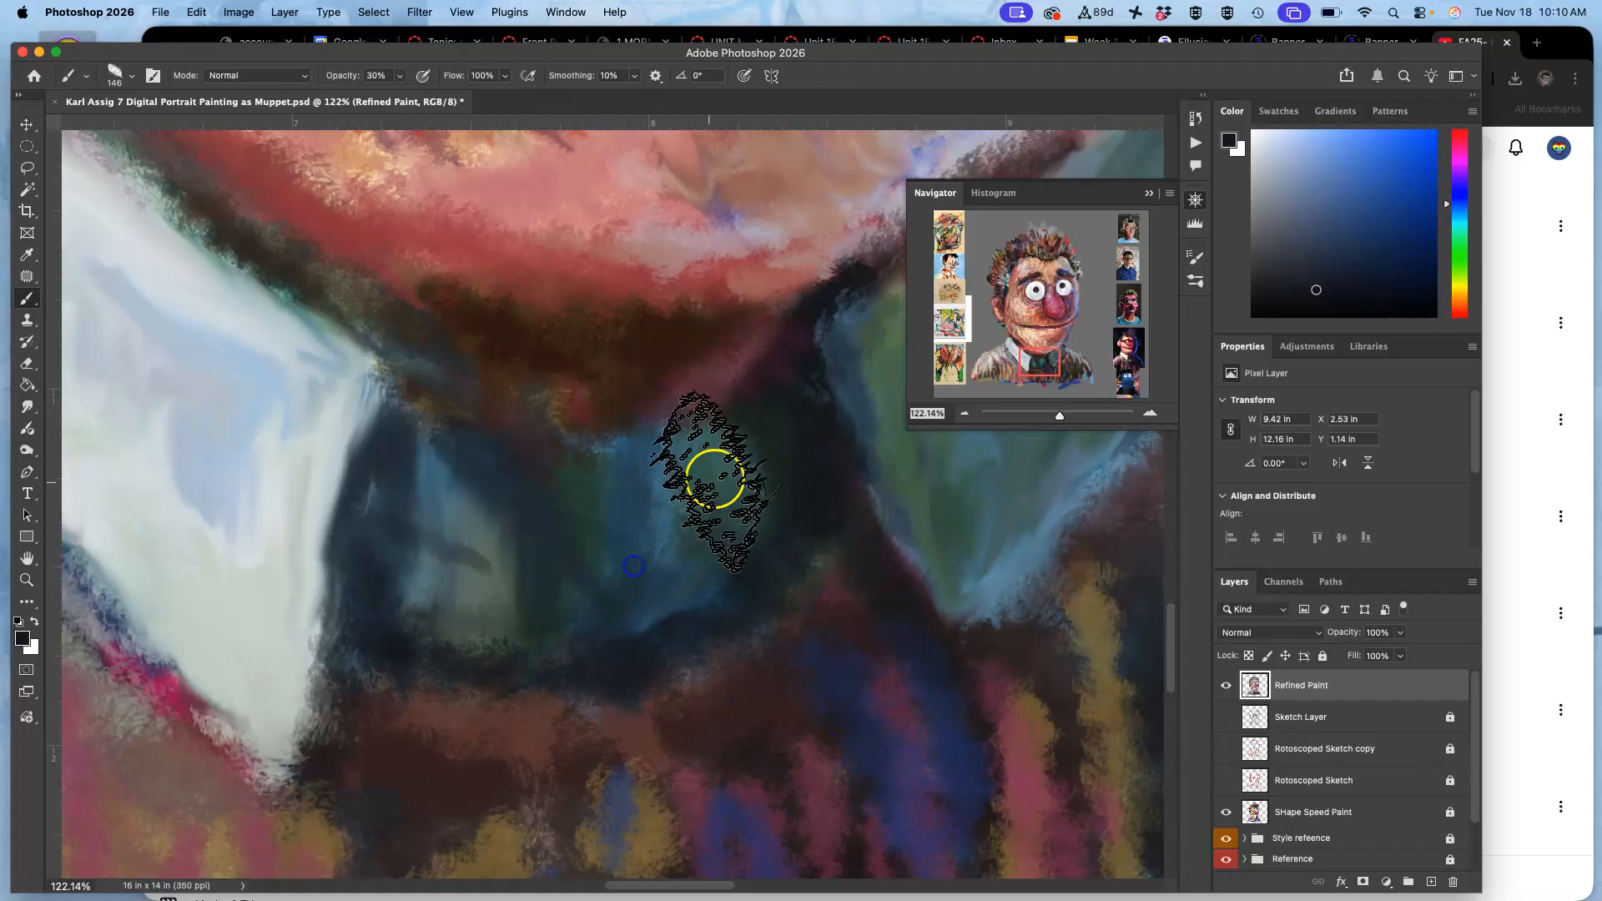
# Touch up the right collar with sampled dark green and the chin with sampled orange-red strokes.
pyautogui.press('super+minus')
pyautogui.press('super+minus')
pyautogui.press('super+minus')
pyautogui.press('super+minus')
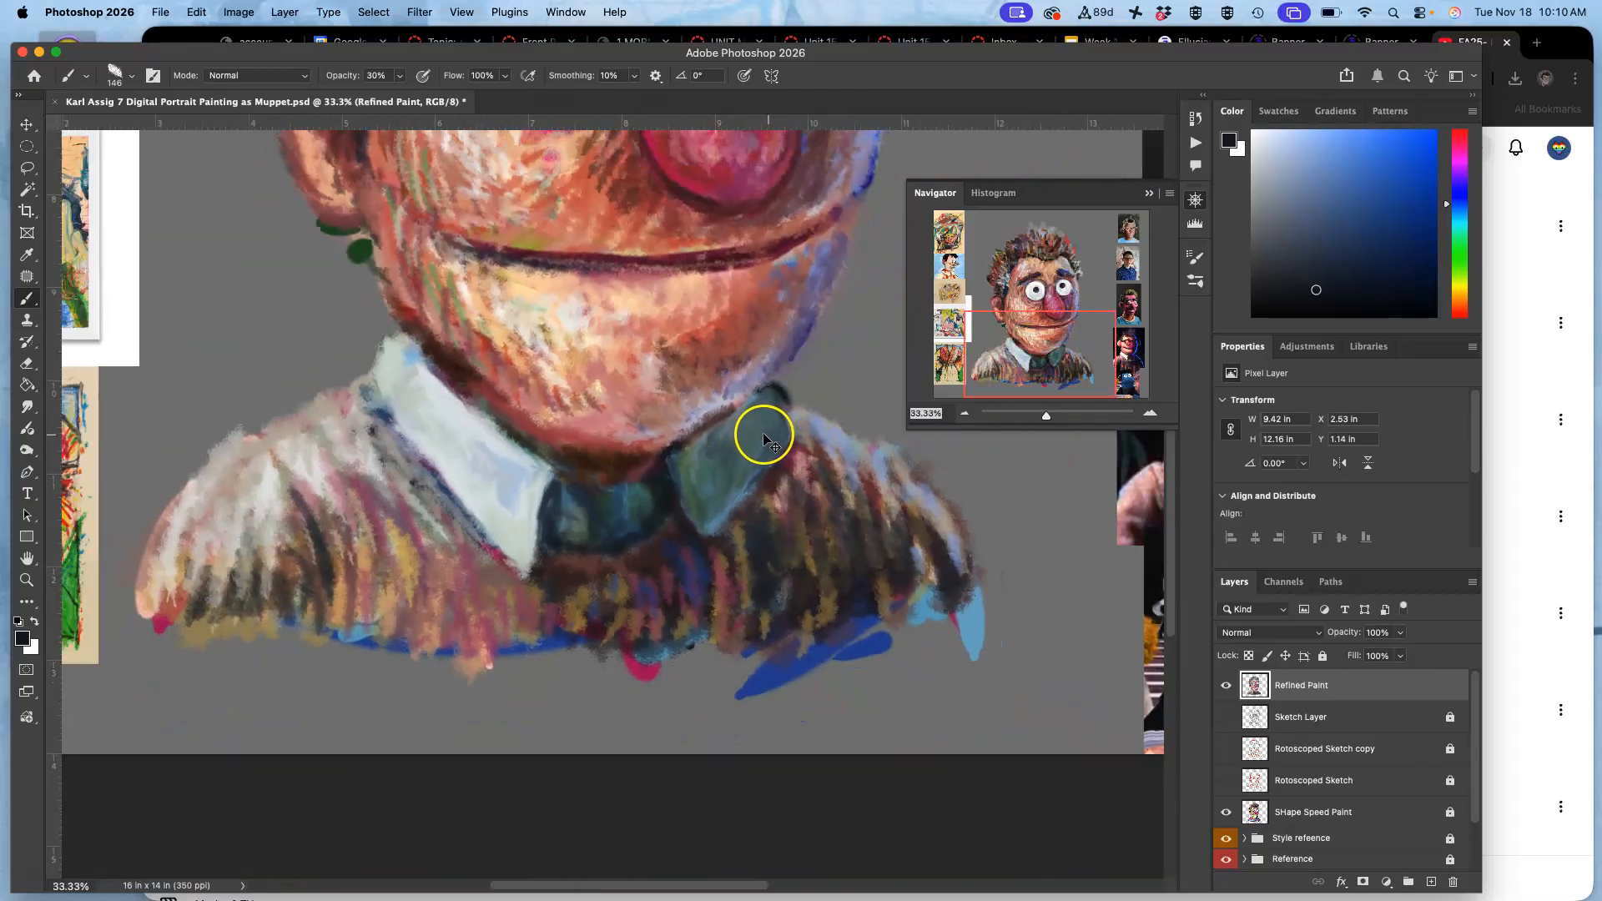
pyautogui.press('super+minus')
pyautogui.keyDown('alt'); pyautogui.click(643, 473); pyautogui.keyUp('alt')
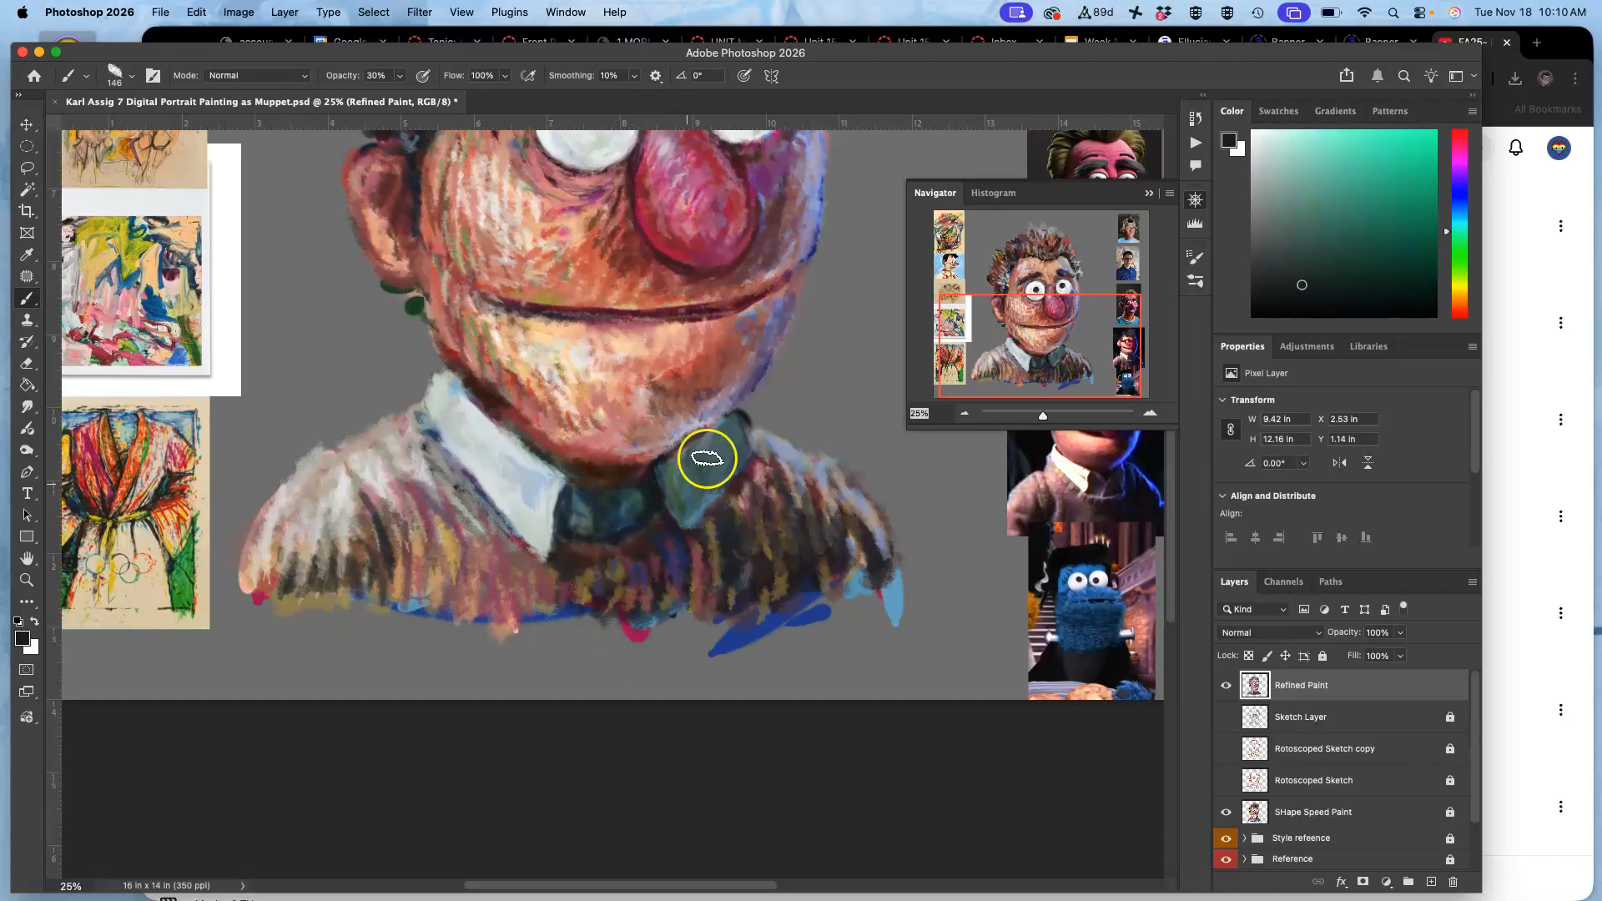
pyautogui.moveTo(790, 336); pyautogui.dragTo(722, 455)
pyautogui.moveTo(650, 535)
pyautogui.mouseDown()
pyautogui.moveTo(584, 607)
pyautogui.moveTo(592, 577)
pyautogui.mouseUp()
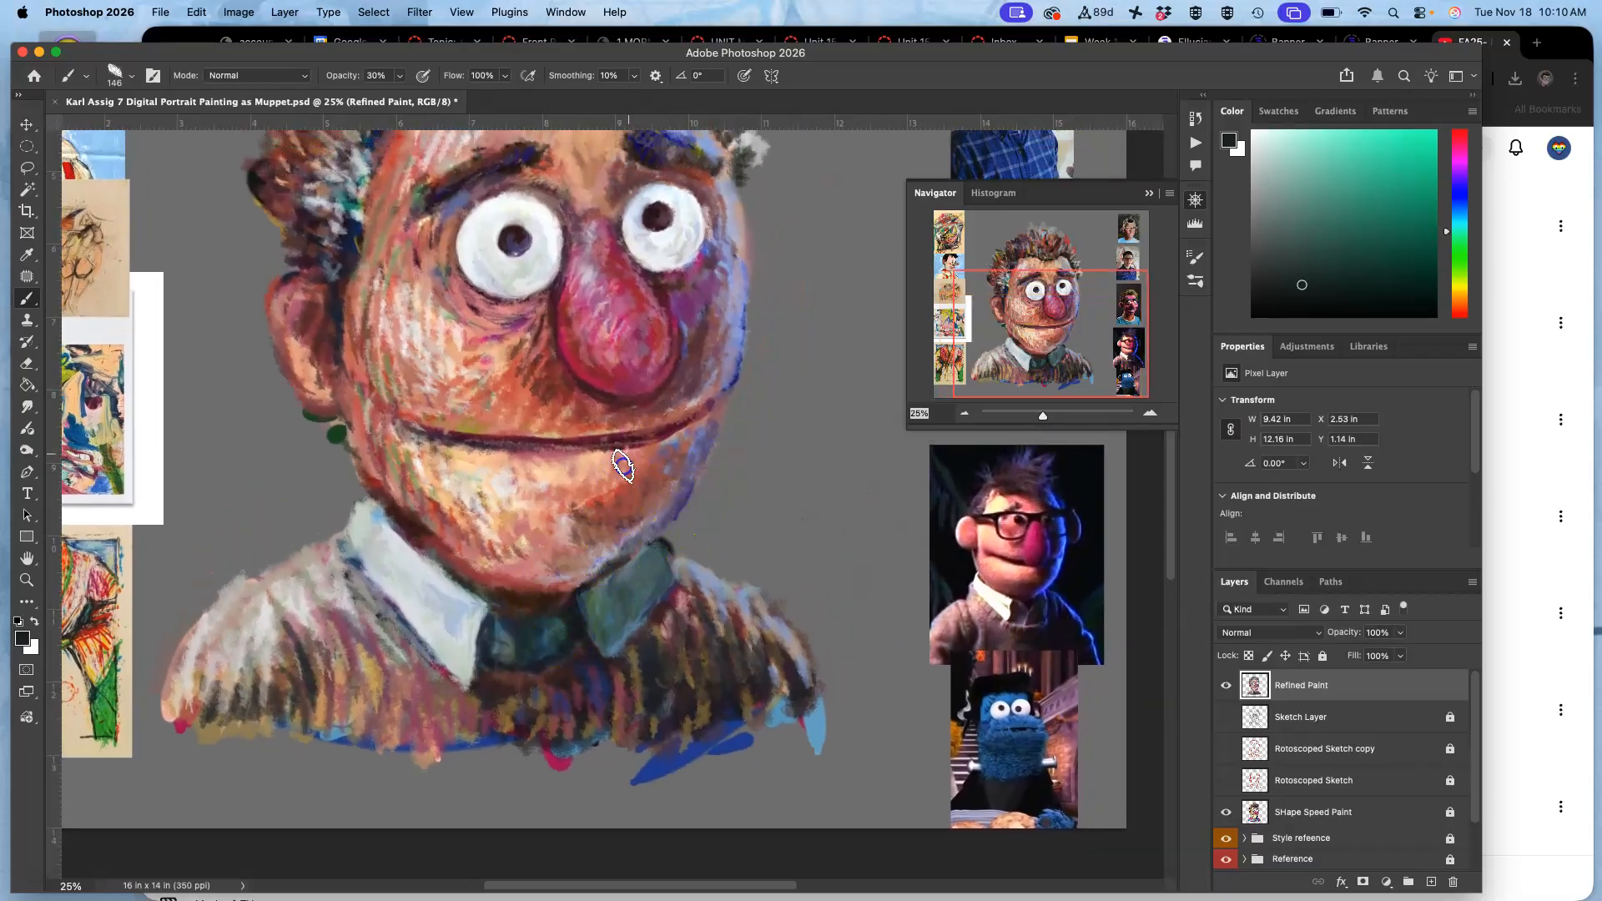
pyautogui.keyDown('alt'); pyautogui.click(602, 502); pyautogui.keyUp('alt')
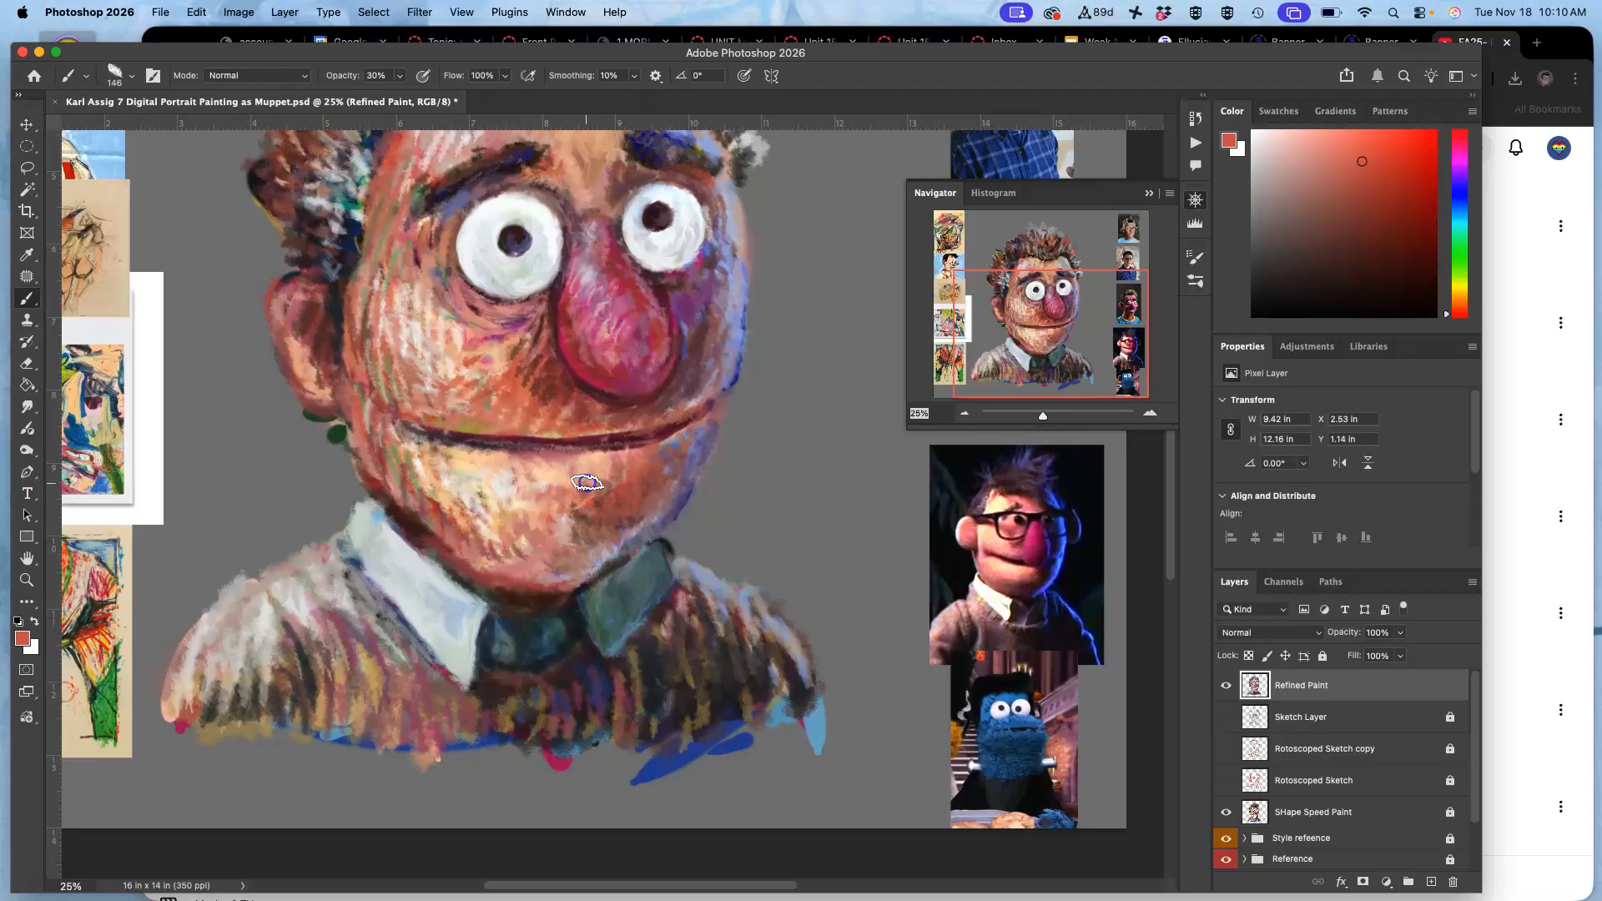
pyautogui.moveTo(576, 522)
pyautogui.mouseDown()
pyautogui.moveTo(673, 491)
pyautogui.moveTo(628, 507)
pyautogui.mouseUp()
# Touch up the hair's right edge with orange-red and sampled grey-blue strokes.
pyautogui.moveTo(548, 429); pyautogui.dragTo(552, 593)
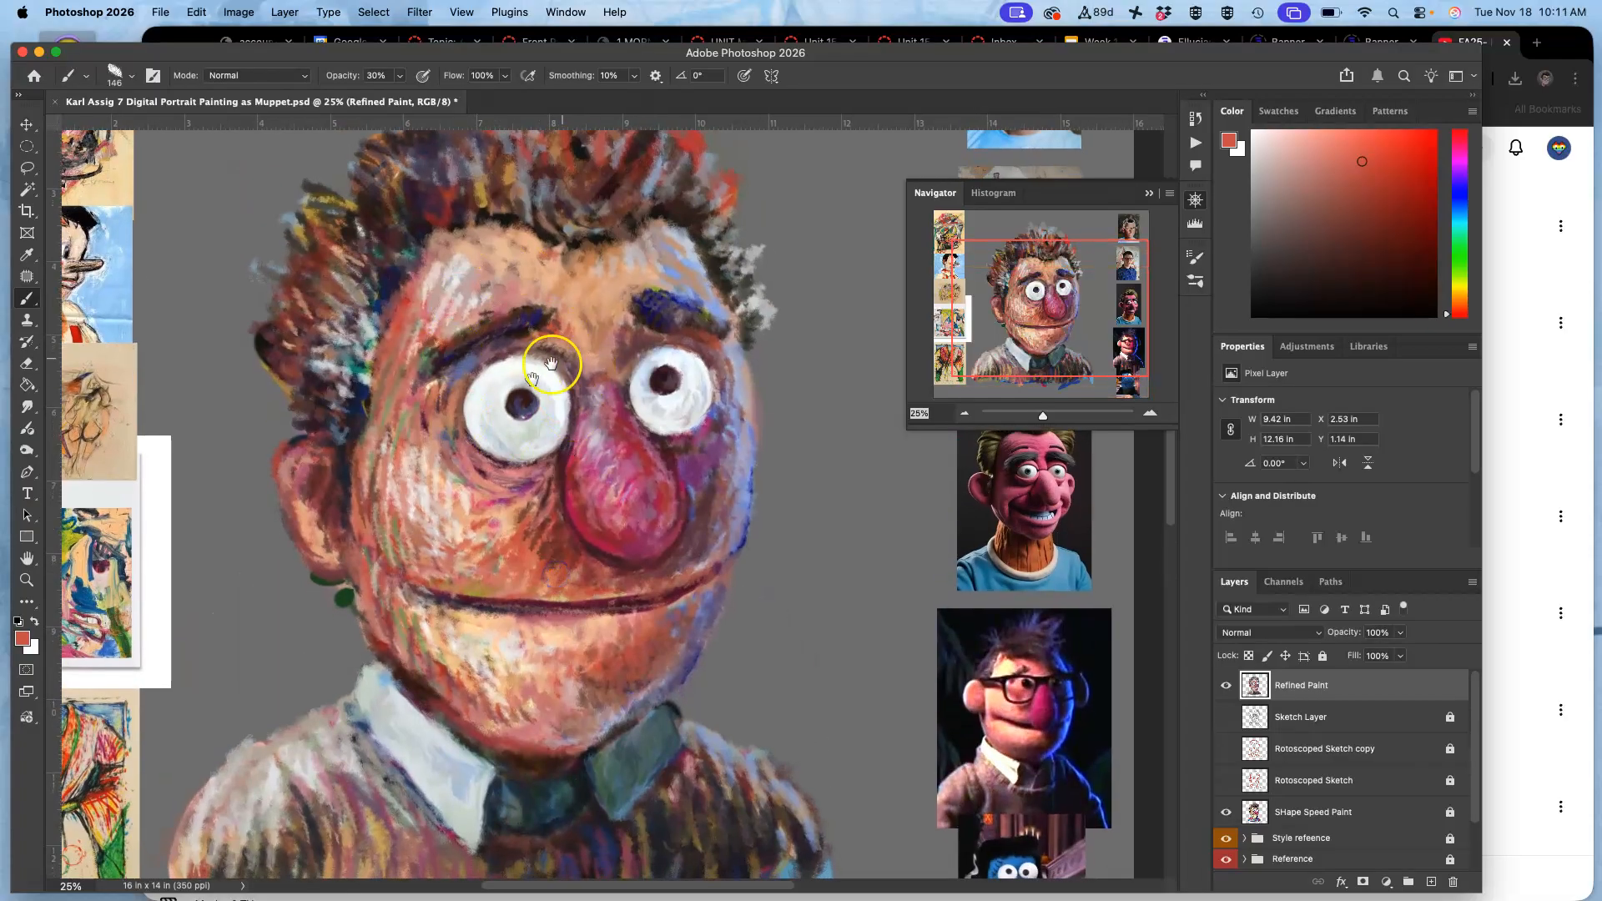
pyautogui.moveTo(580, 361); pyautogui.dragTo(528, 446)
pyautogui.moveTo(681, 314); pyautogui.dragTo(670, 337)
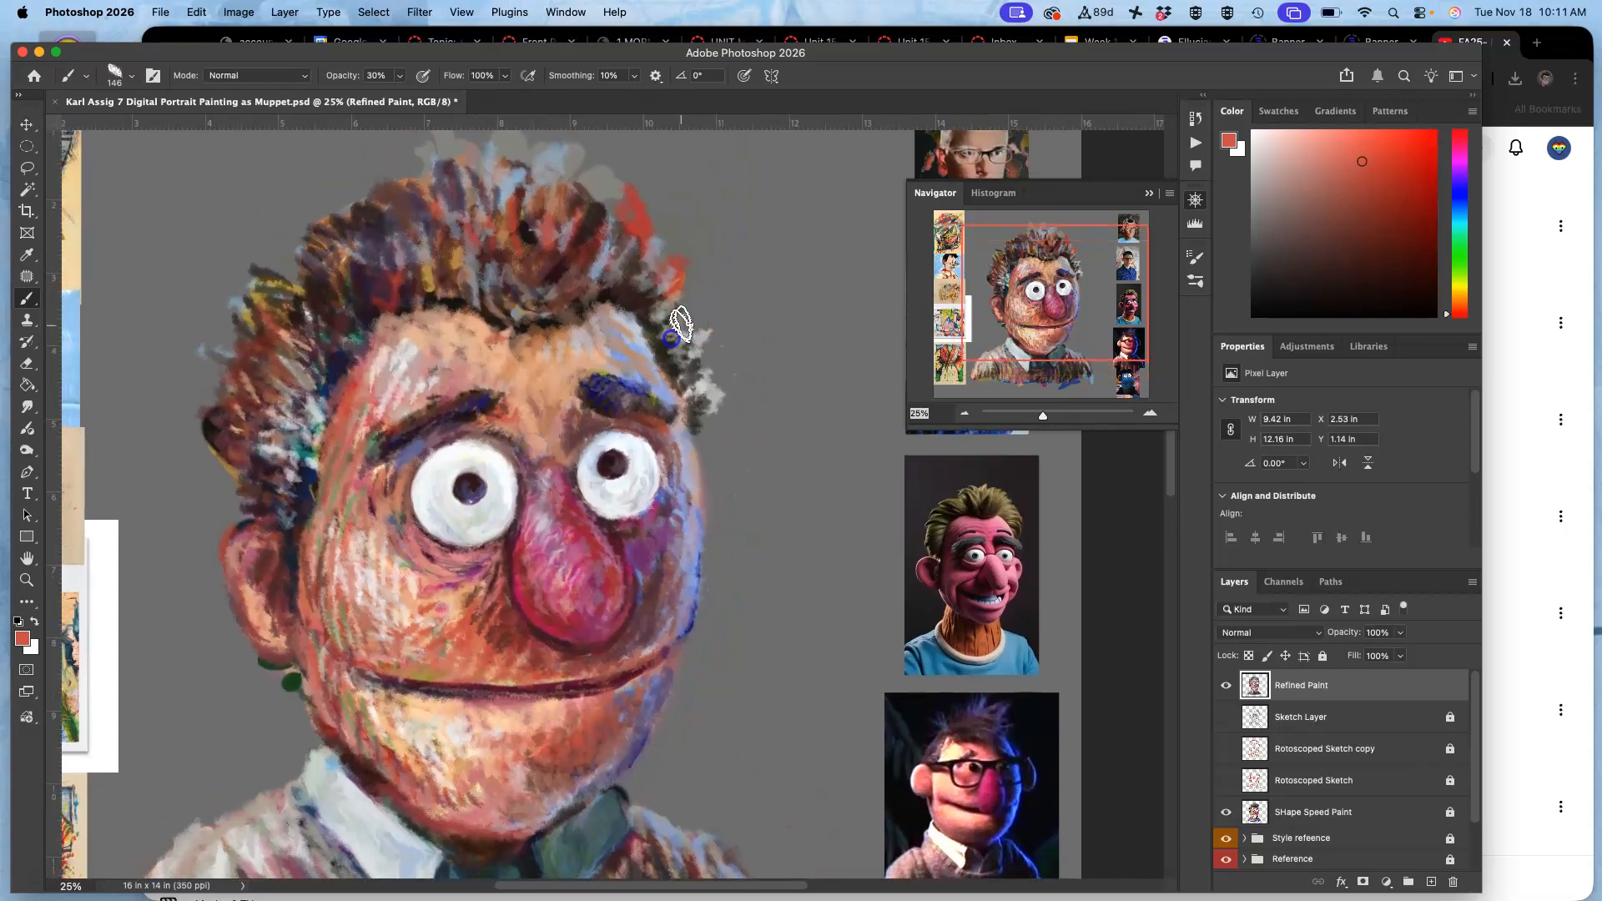
pyautogui.moveTo(678, 282); pyautogui.dragTo(501, 189)
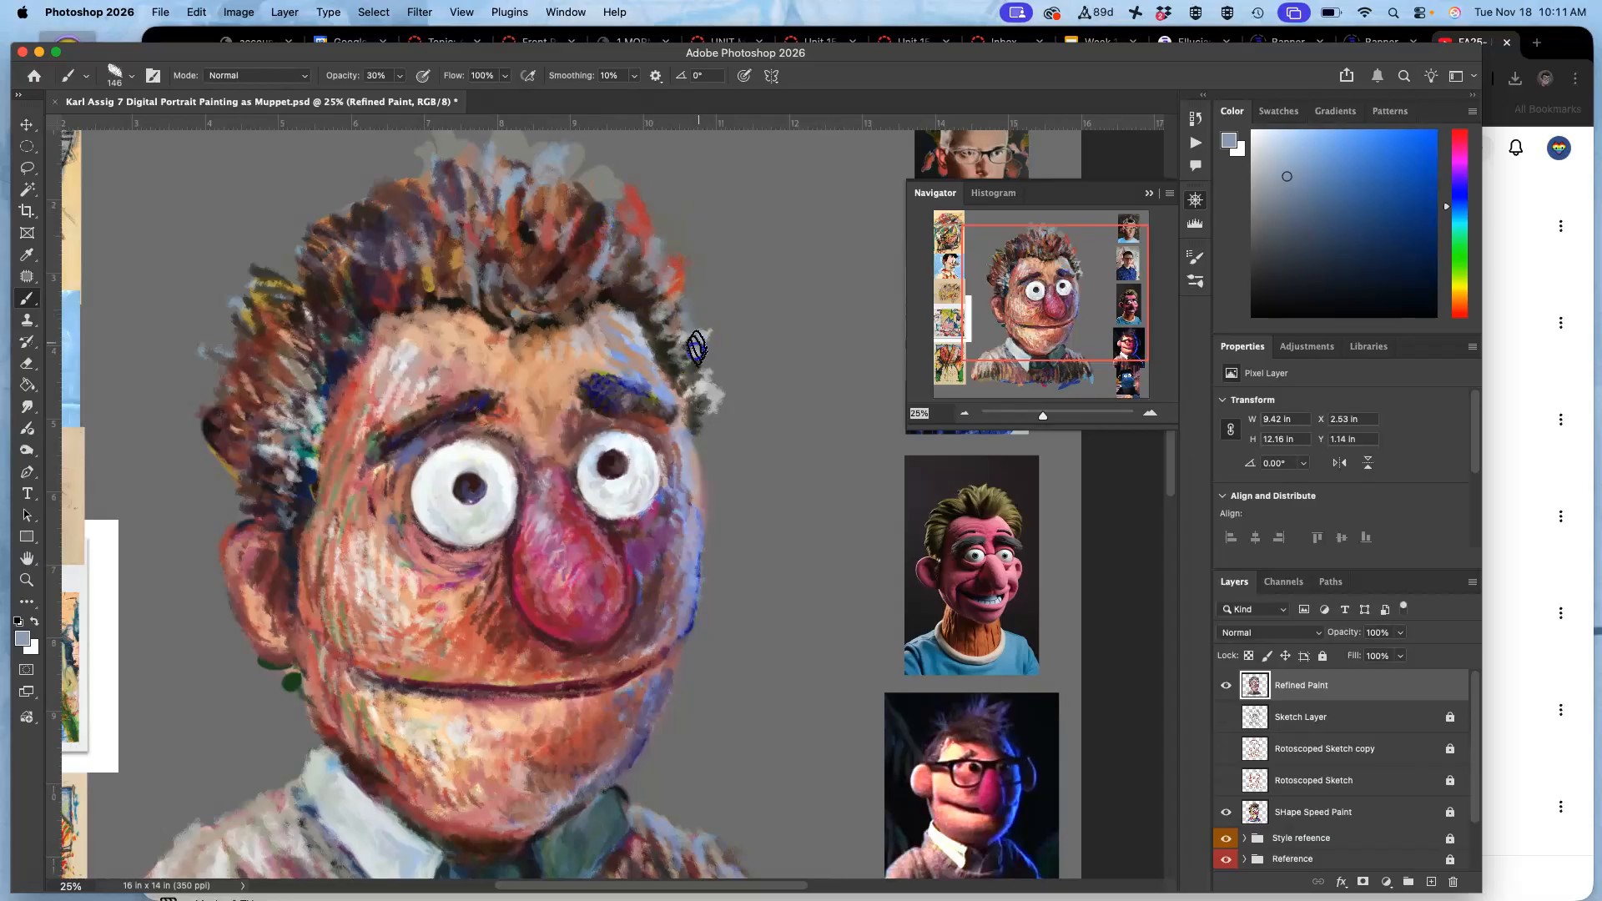
# Touch up the face's right edge with a sampled grey-brown, and sample a pale grey from the forehead.
pyautogui.keyDown('alt'); pyautogui.click(500, 243); pyautogui.keyUp('alt')
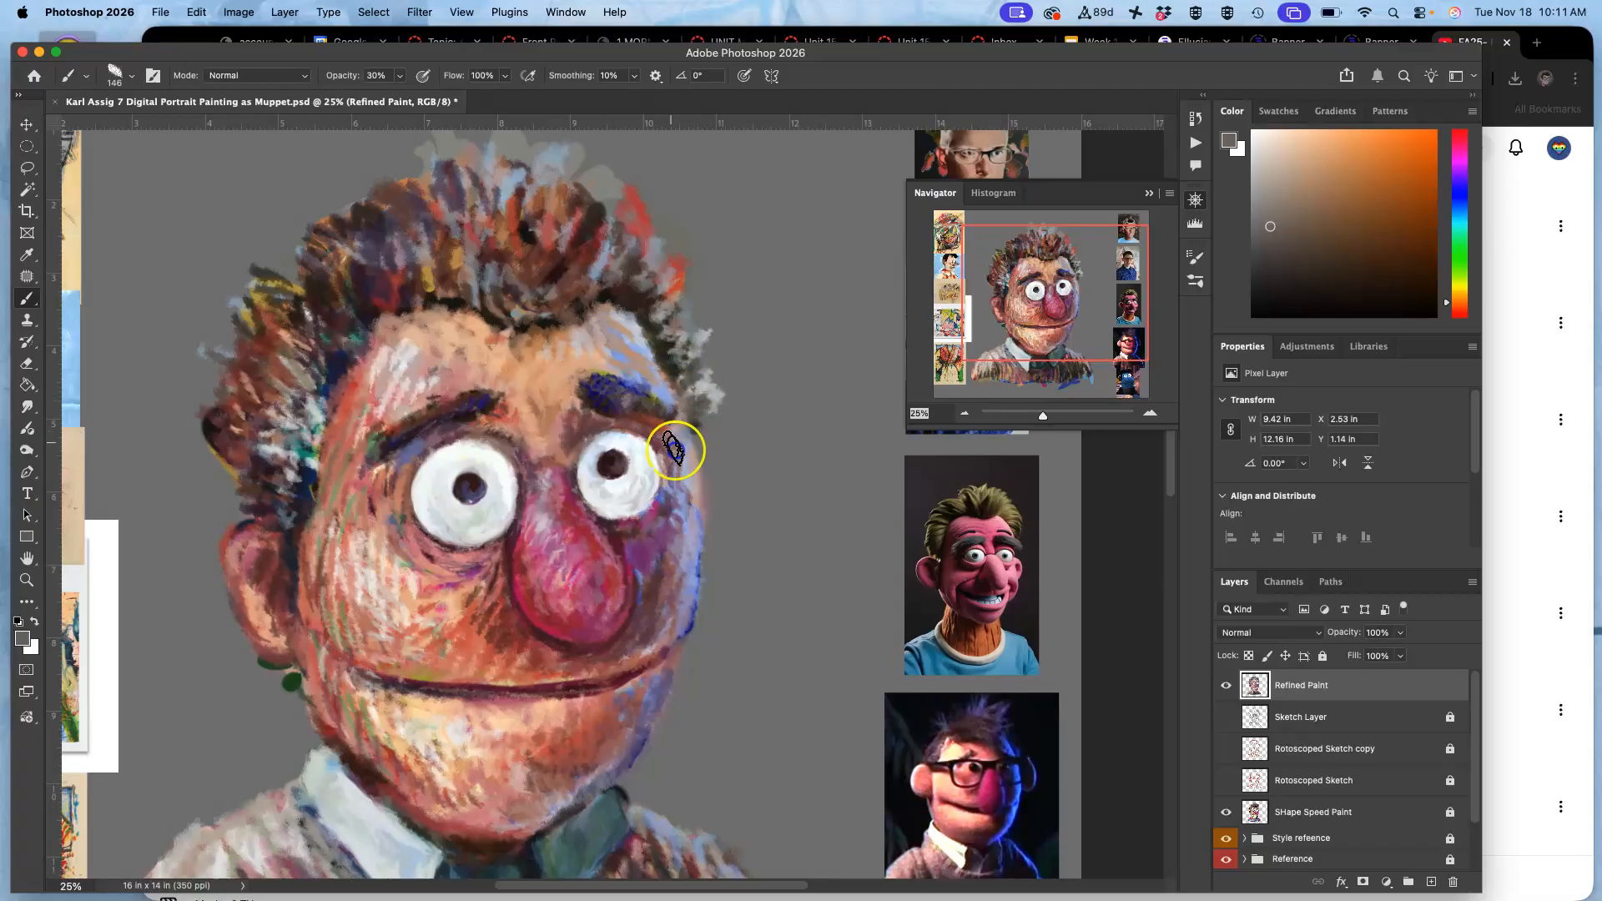
pyautogui.moveTo(688, 486)
pyautogui.mouseDown()
pyautogui.moveTo(709, 543)
pyautogui.moveTo(690, 439)
pyautogui.moveTo(694, 594)
pyautogui.moveTo(679, 588)
pyautogui.mouseUp()
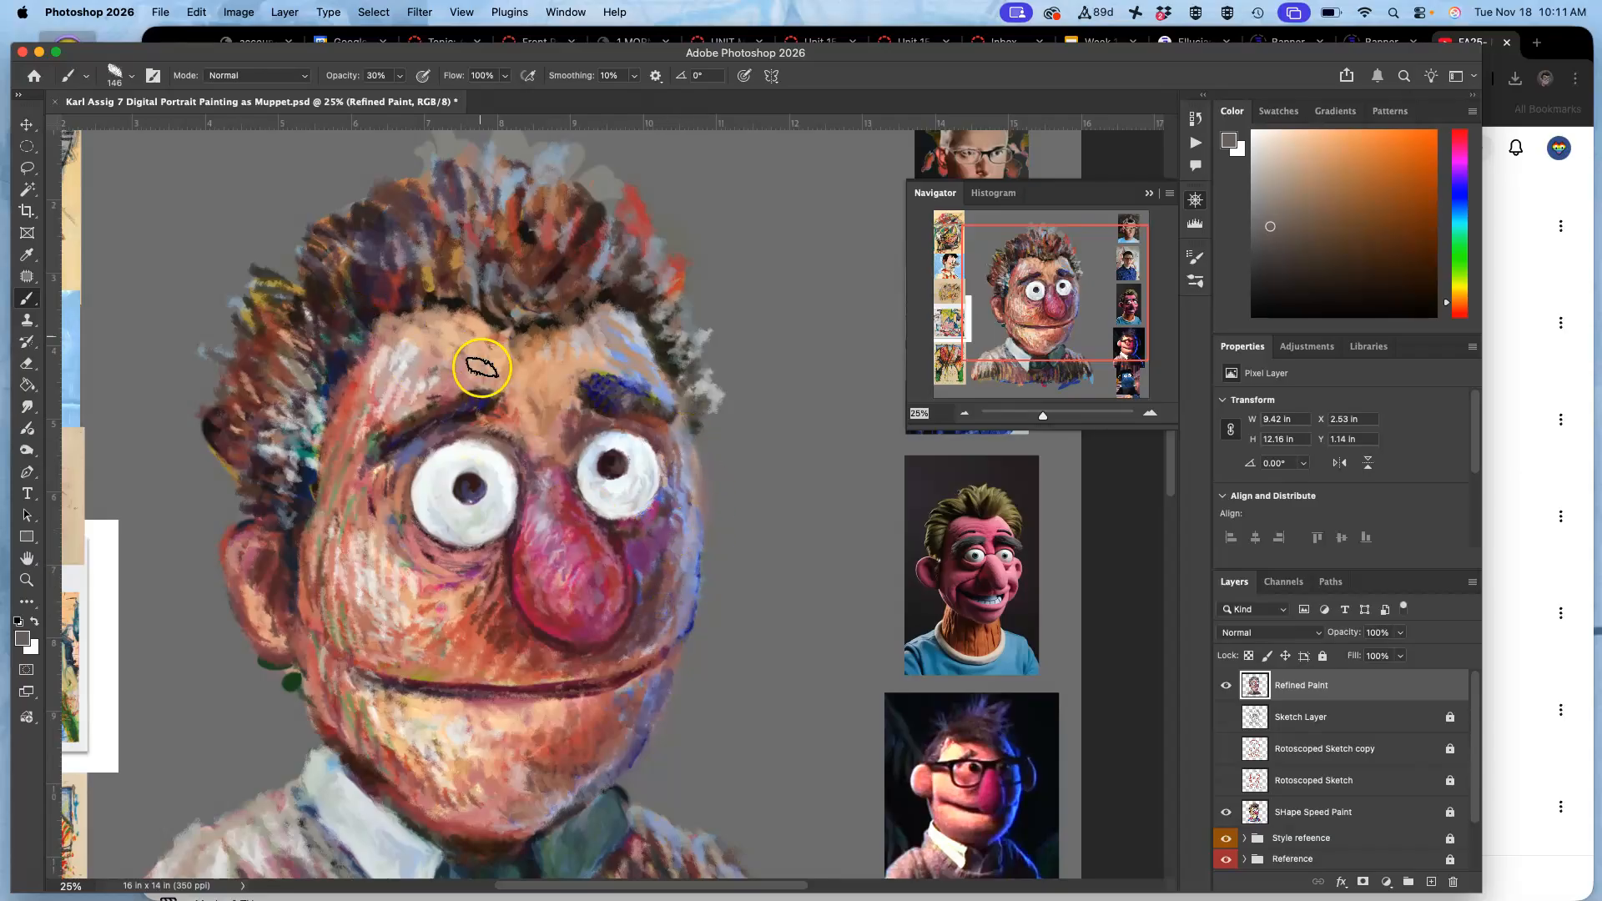
pyautogui.keyDown('alt'); pyautogui.click(438, 333); pyautogui.keyUp('alt')
pyautogui.keyDown('alt'); pyautogui.click(404, 353); pyautogui.keyUp('alt')
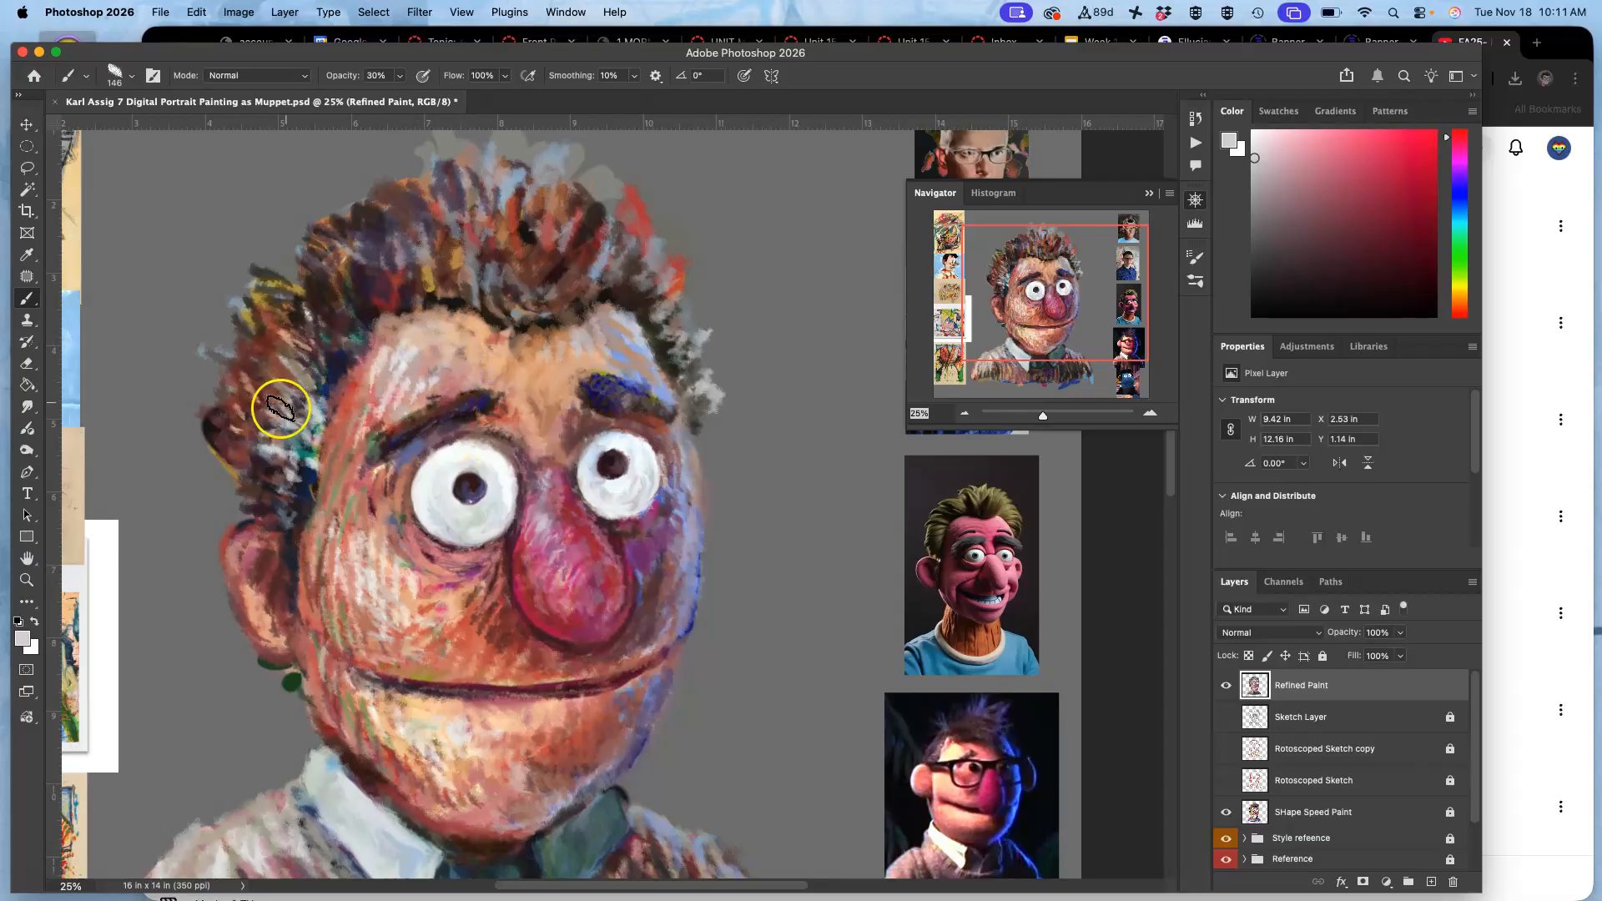
pyautogui.press('super+minus')
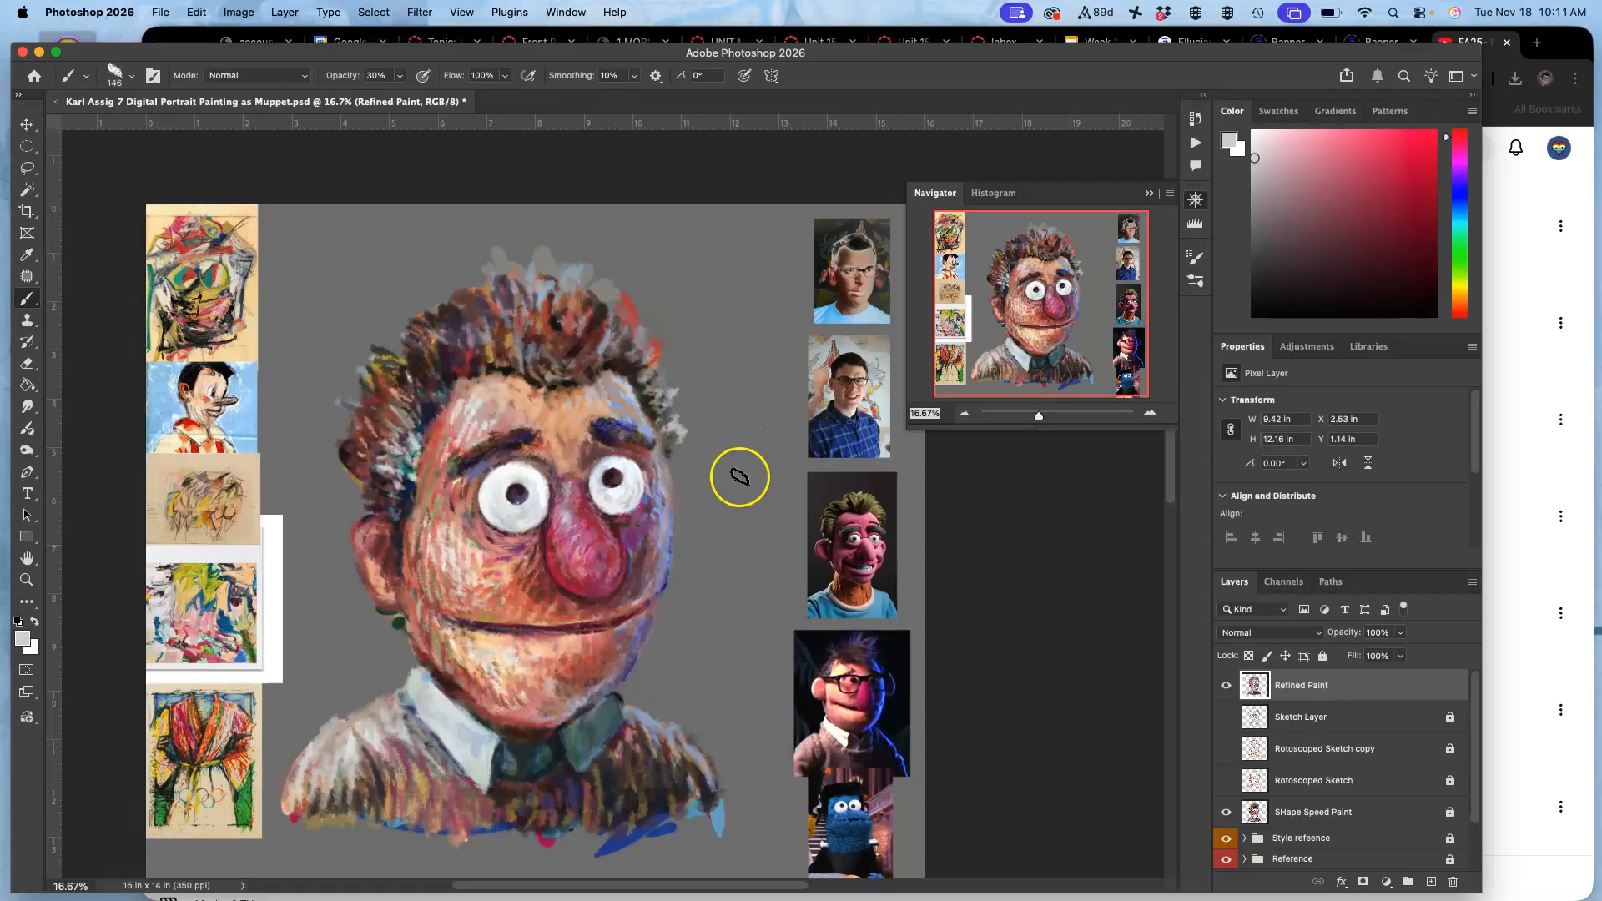
# Hide the SHape Speed Paint layer, locking Refined Paint meanwhile and unlocking it again for painting.
pyautogui.click(1357, 691)
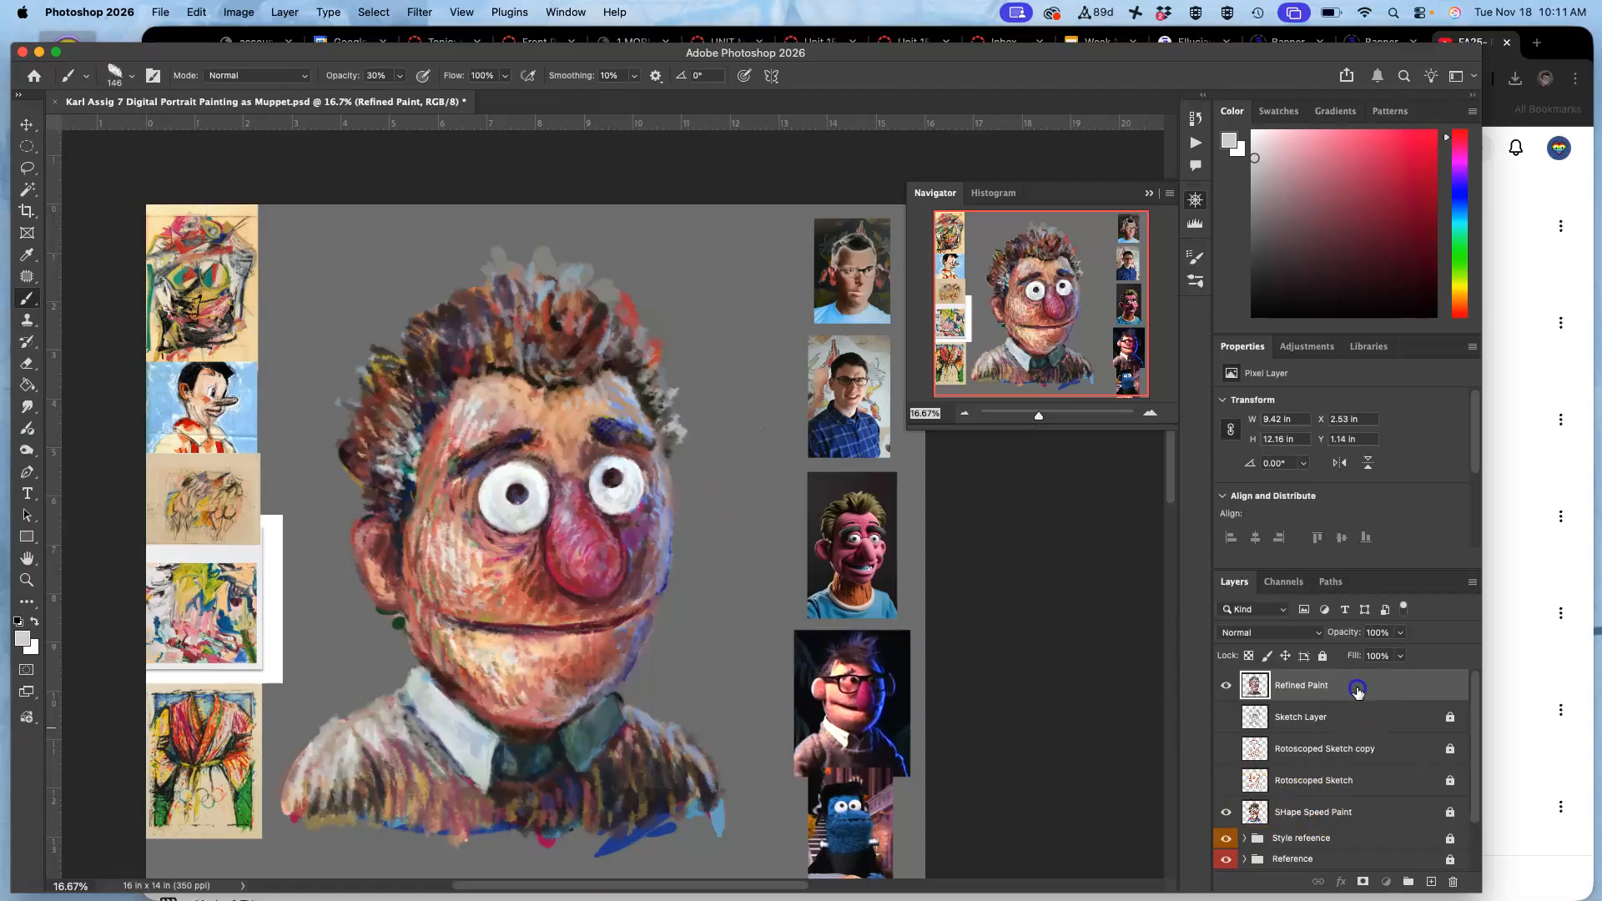
pyautogui.click(1322, 656)
pyautogui.click(1226, 812)
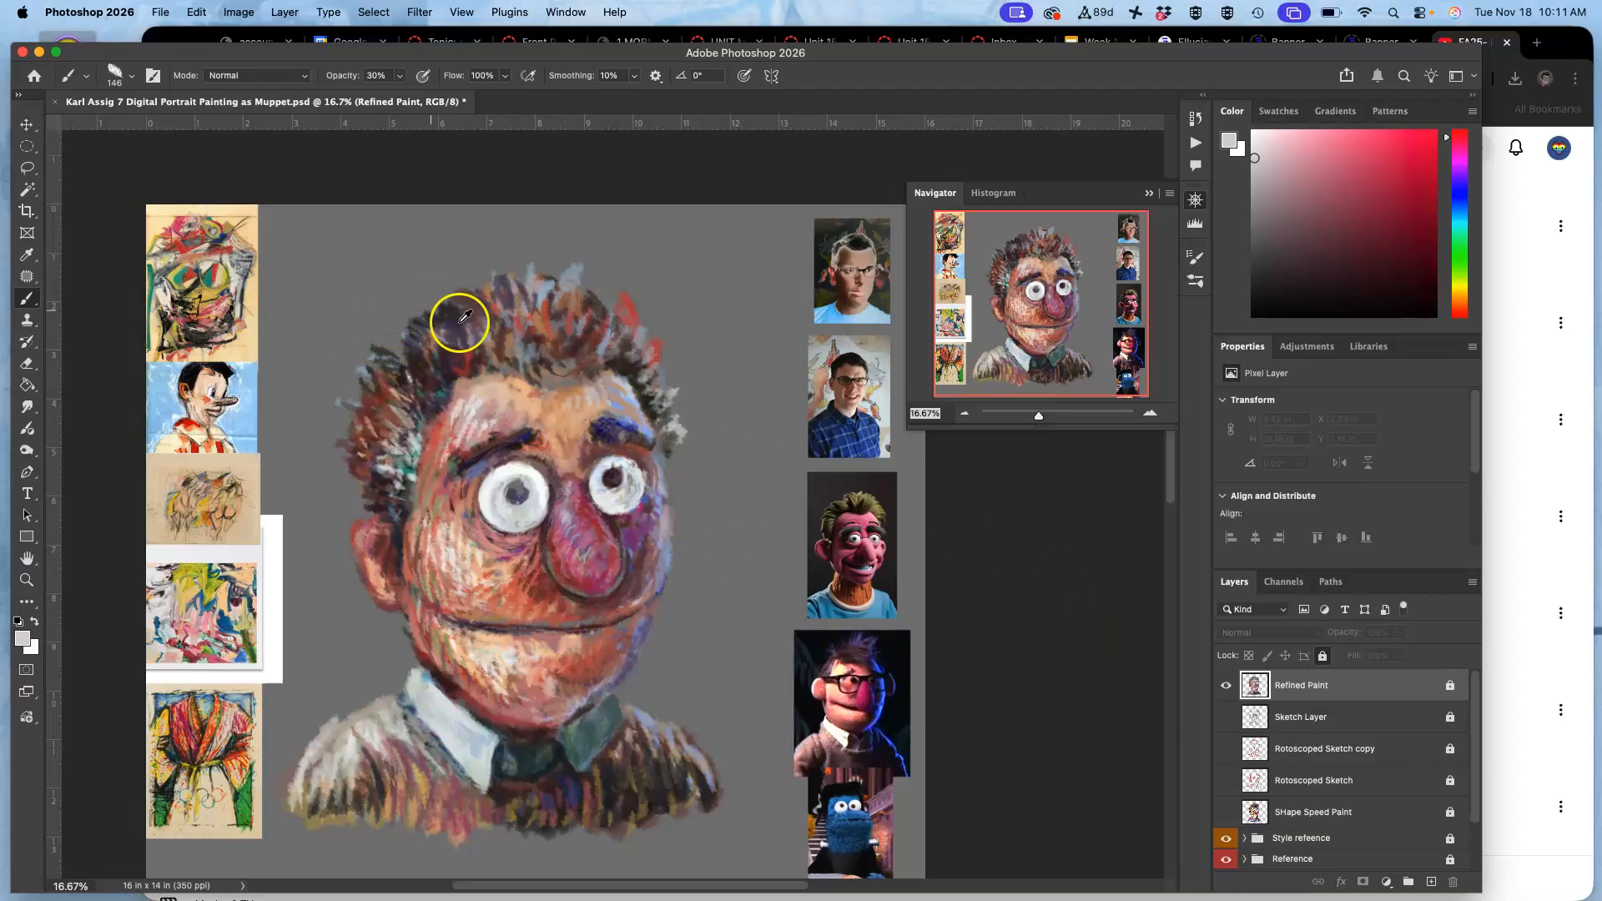
pyautogui.click(1446, 685)
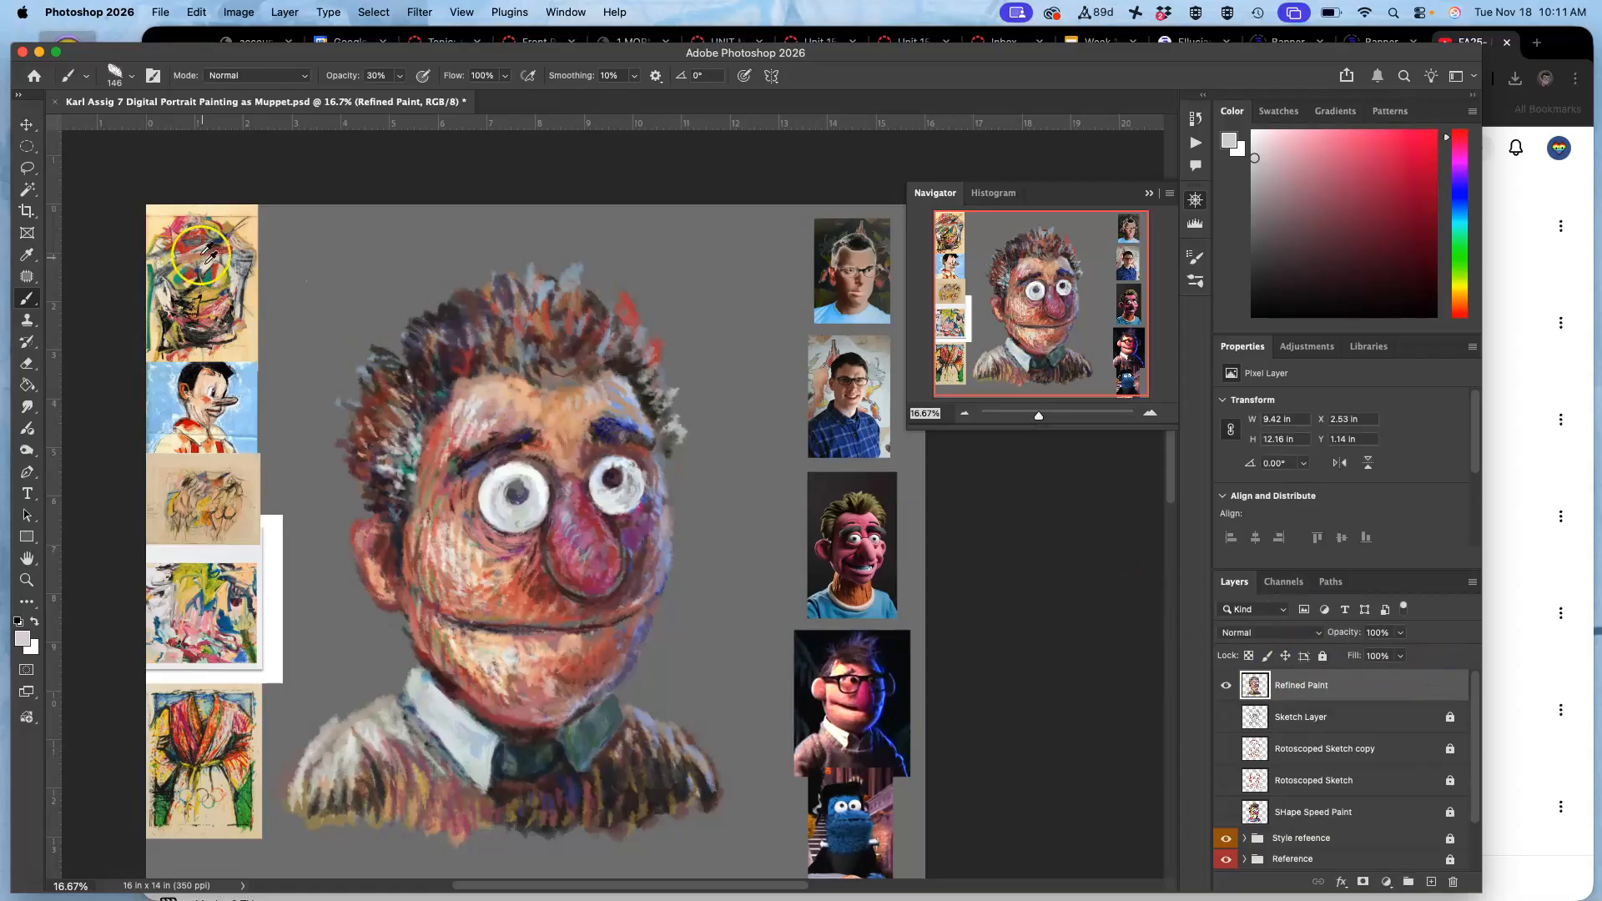
# Mark the left pupil with the Pencil tool in dark navy sampled from the puppet reference with glasses.
pyautogui.keyDown('alt'); pyautogui.click(28, 299); pyautogui.keyUp('alt')
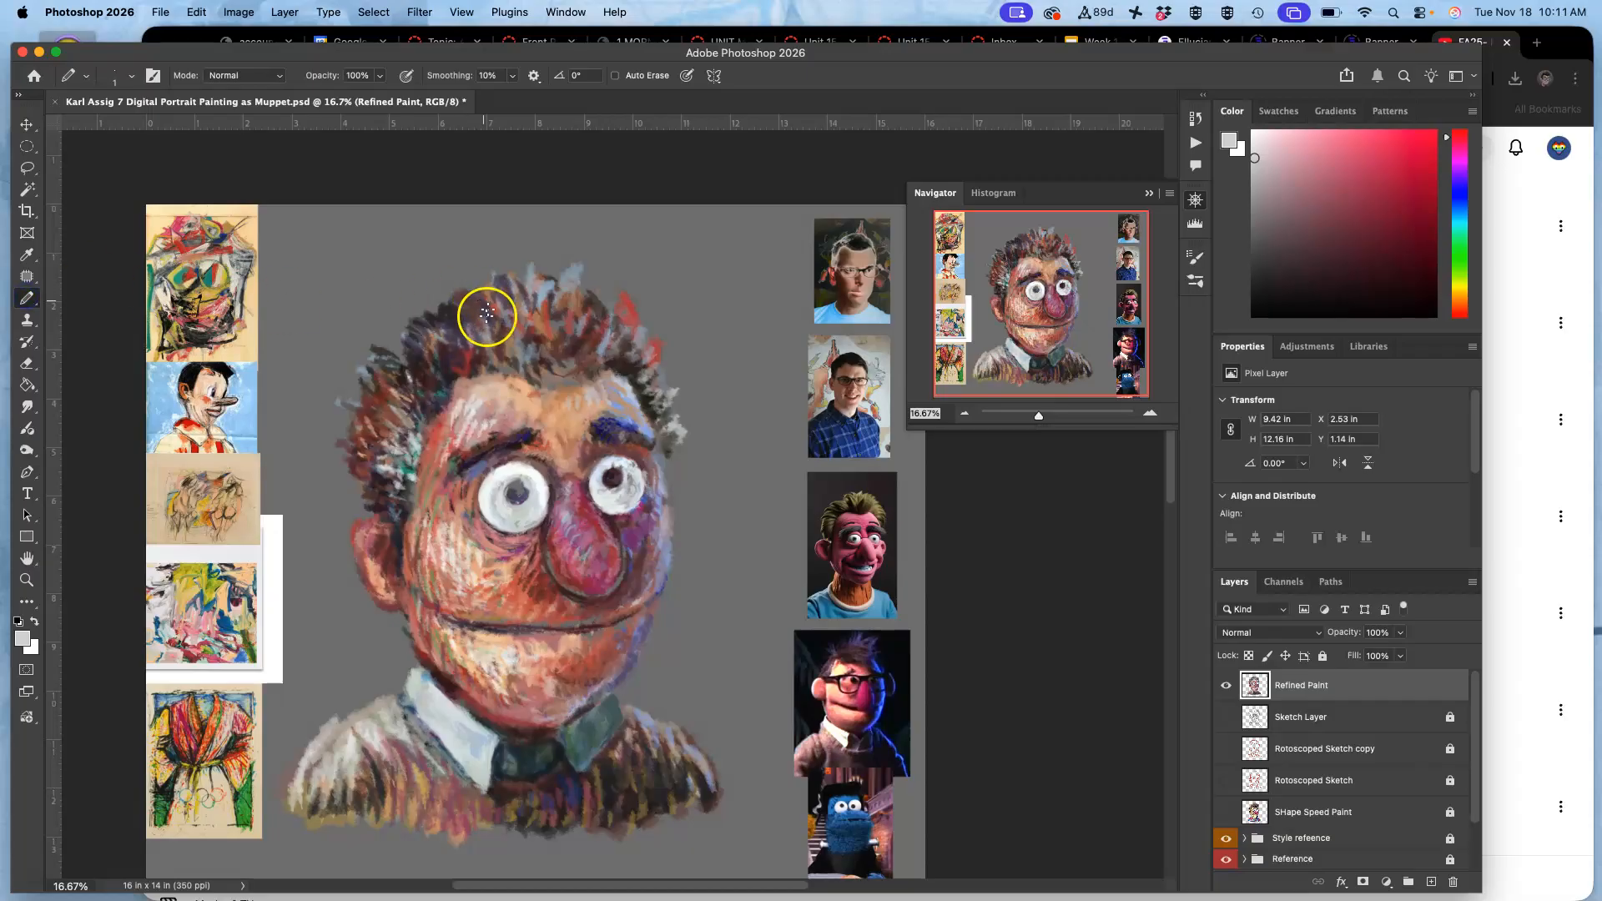
pyautogui.keyDown('alt'); pyautogui.click(482, 357); pyautogui.keyUp('alt')
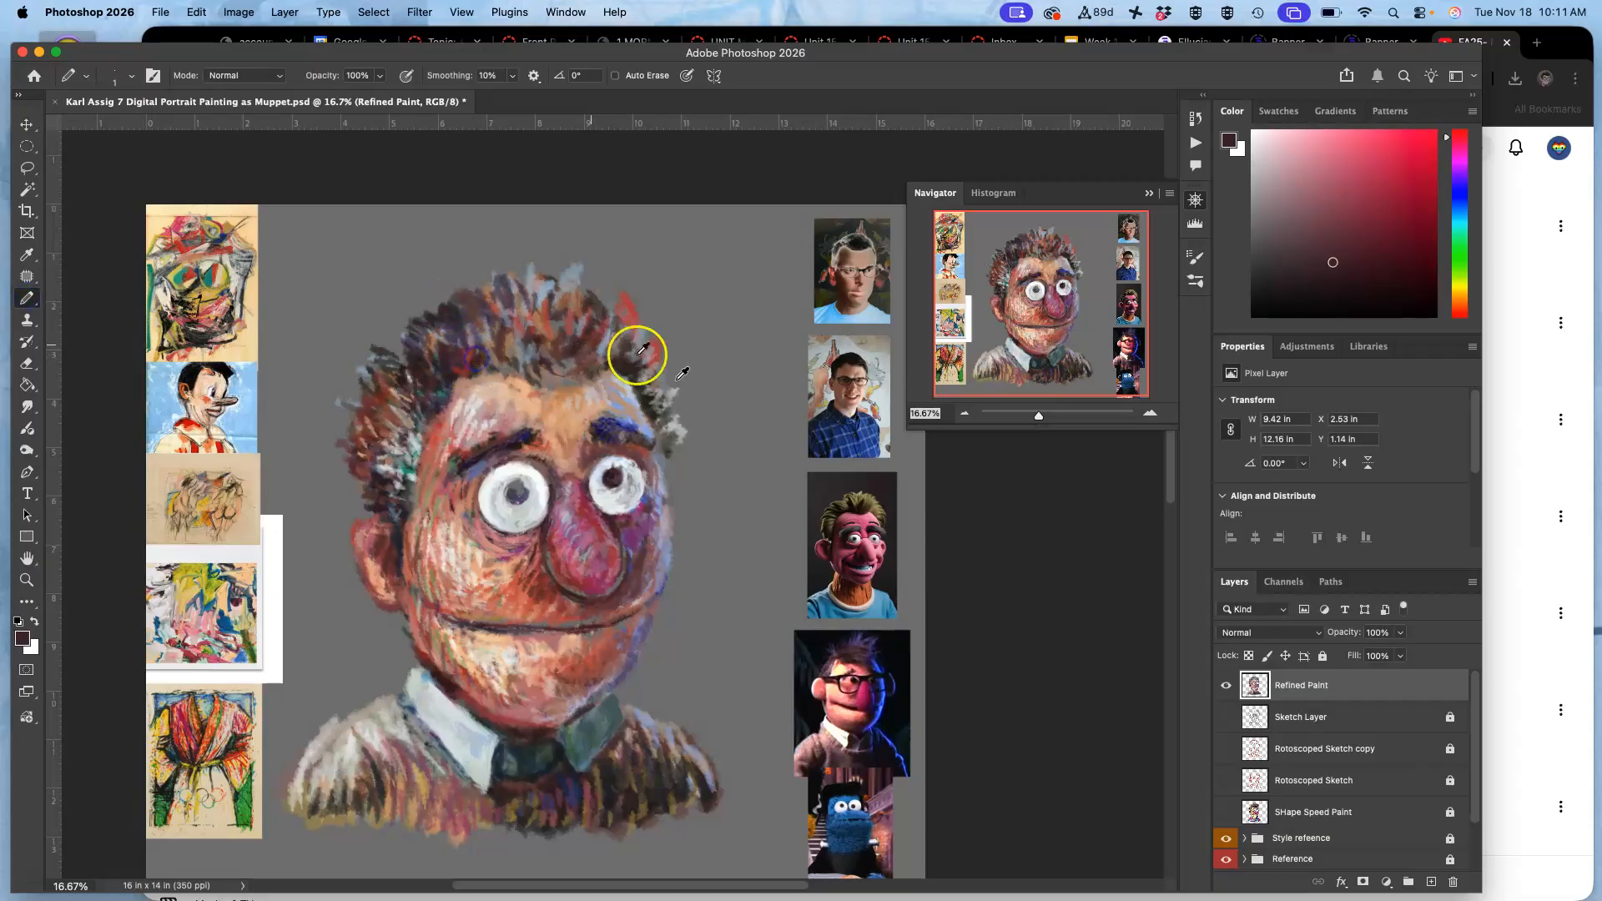
pyautogui.keyDown('alt'); pyautogui.click(881, 699); pyautogui.keyUp('alt')
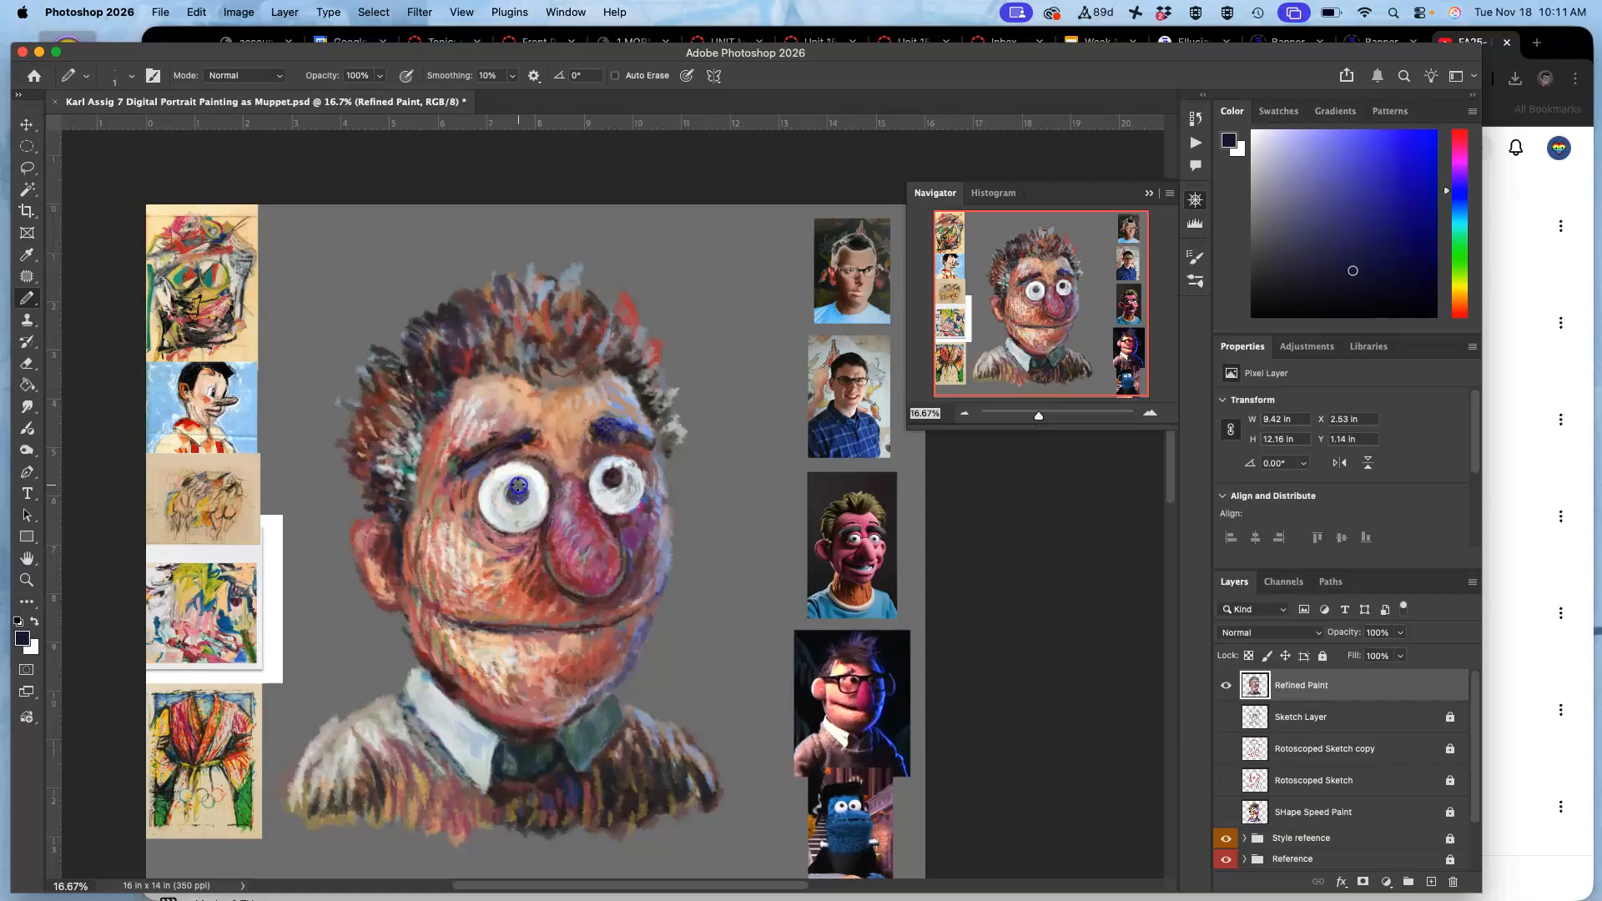
pyautogui.moveTo(519, 488); pyautogui.dragTo(526, 494)
# Return to the Brush tool at 30% opacity and darken both pupils with dark navy and a tone sampled from the right pupil.
pyautogui.press('super+equal')
pyautogui.press('super+equal')
pyautogui.press('super+equal')
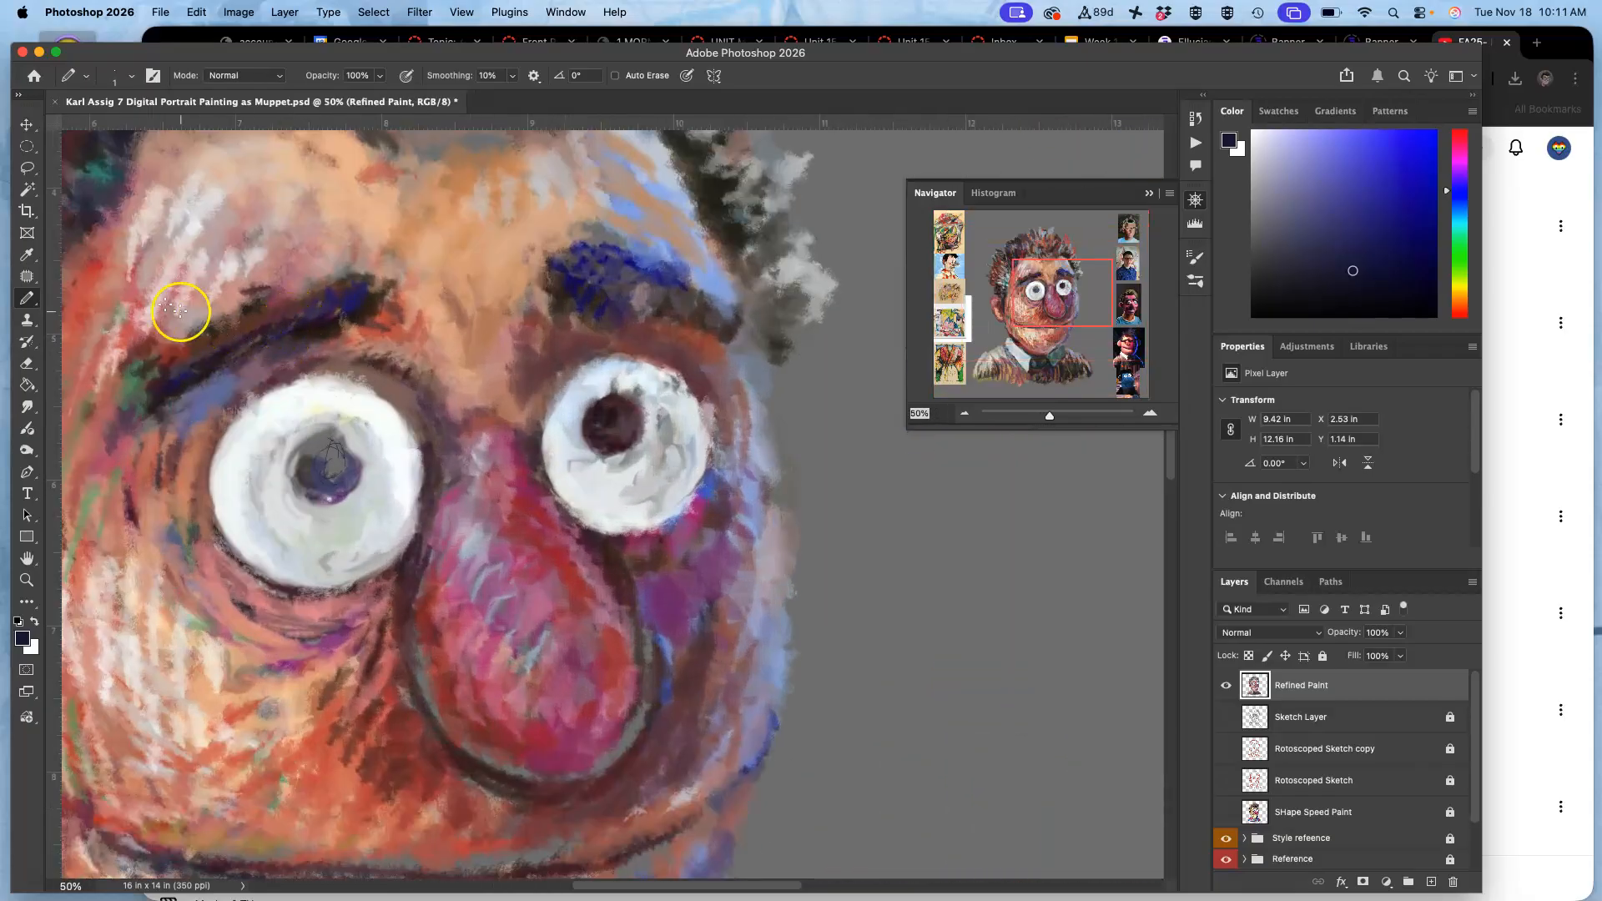
pyautogui.moveTo(28, 299); pyautogui.dragTo(91, 292)
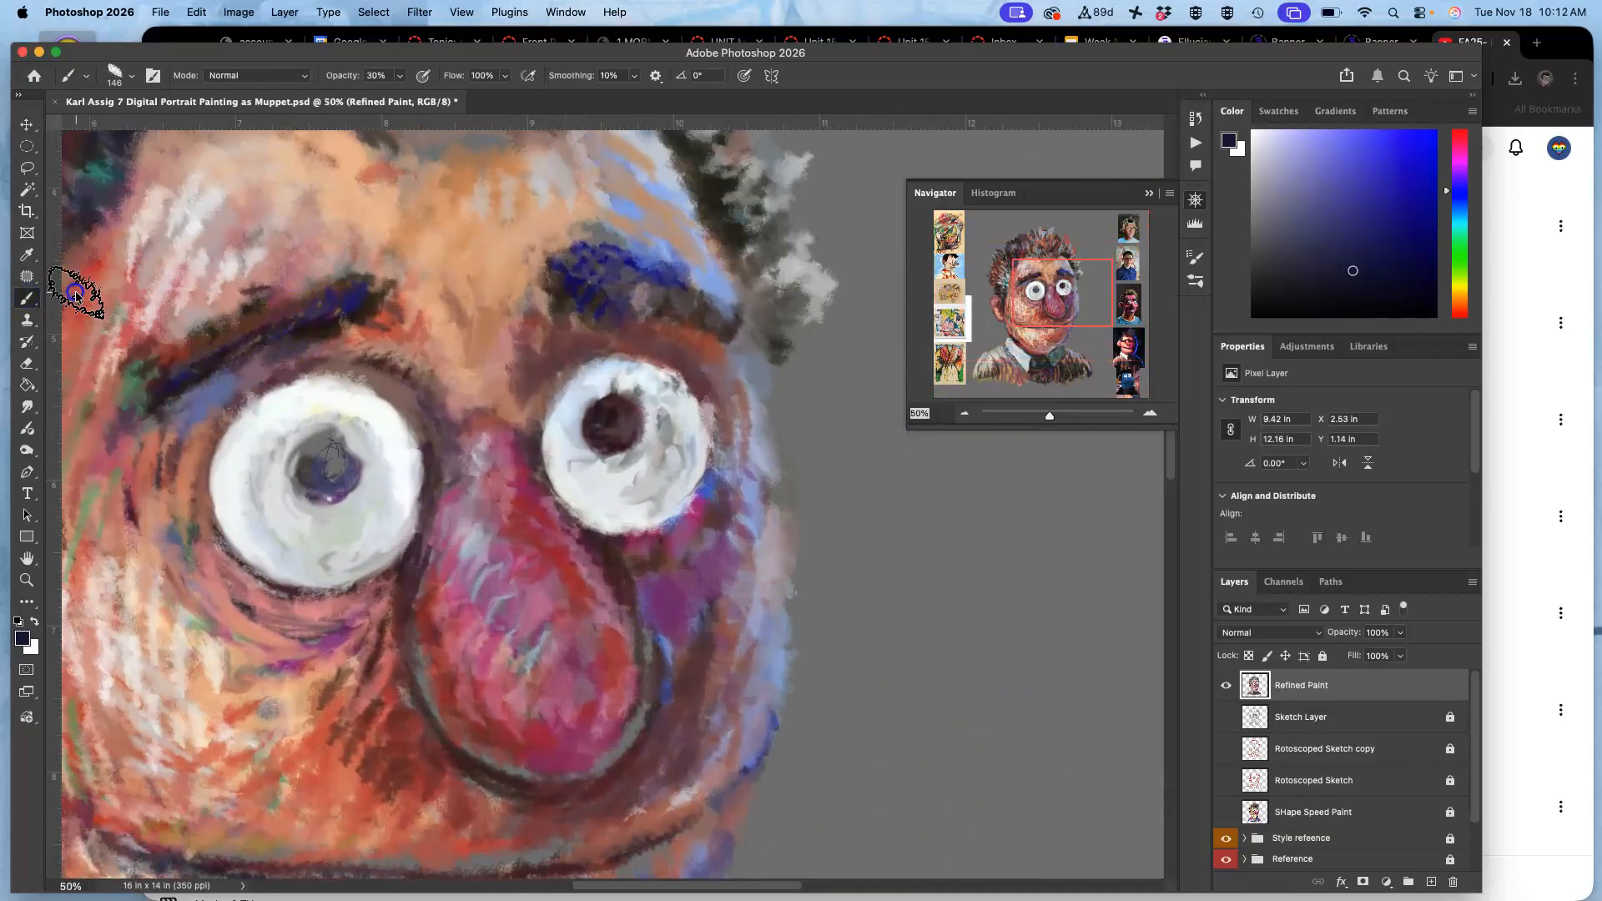
pyautogui.moveTo(324, 472)
pyautogui.mouseDown()
pyautogui.moveTo(341, 455)
pyautogui.moveTo(338, 482)
pyautogui.mouseUp()
pyautogui.moveTo(598, 387)
pyautogui.mouseDown()
pyautogui.moveTo(620, 435)
pyautogui.moveTo(650, 394)
pyautogui.moveTo(623, 427)
pyautogui.mouseUp()
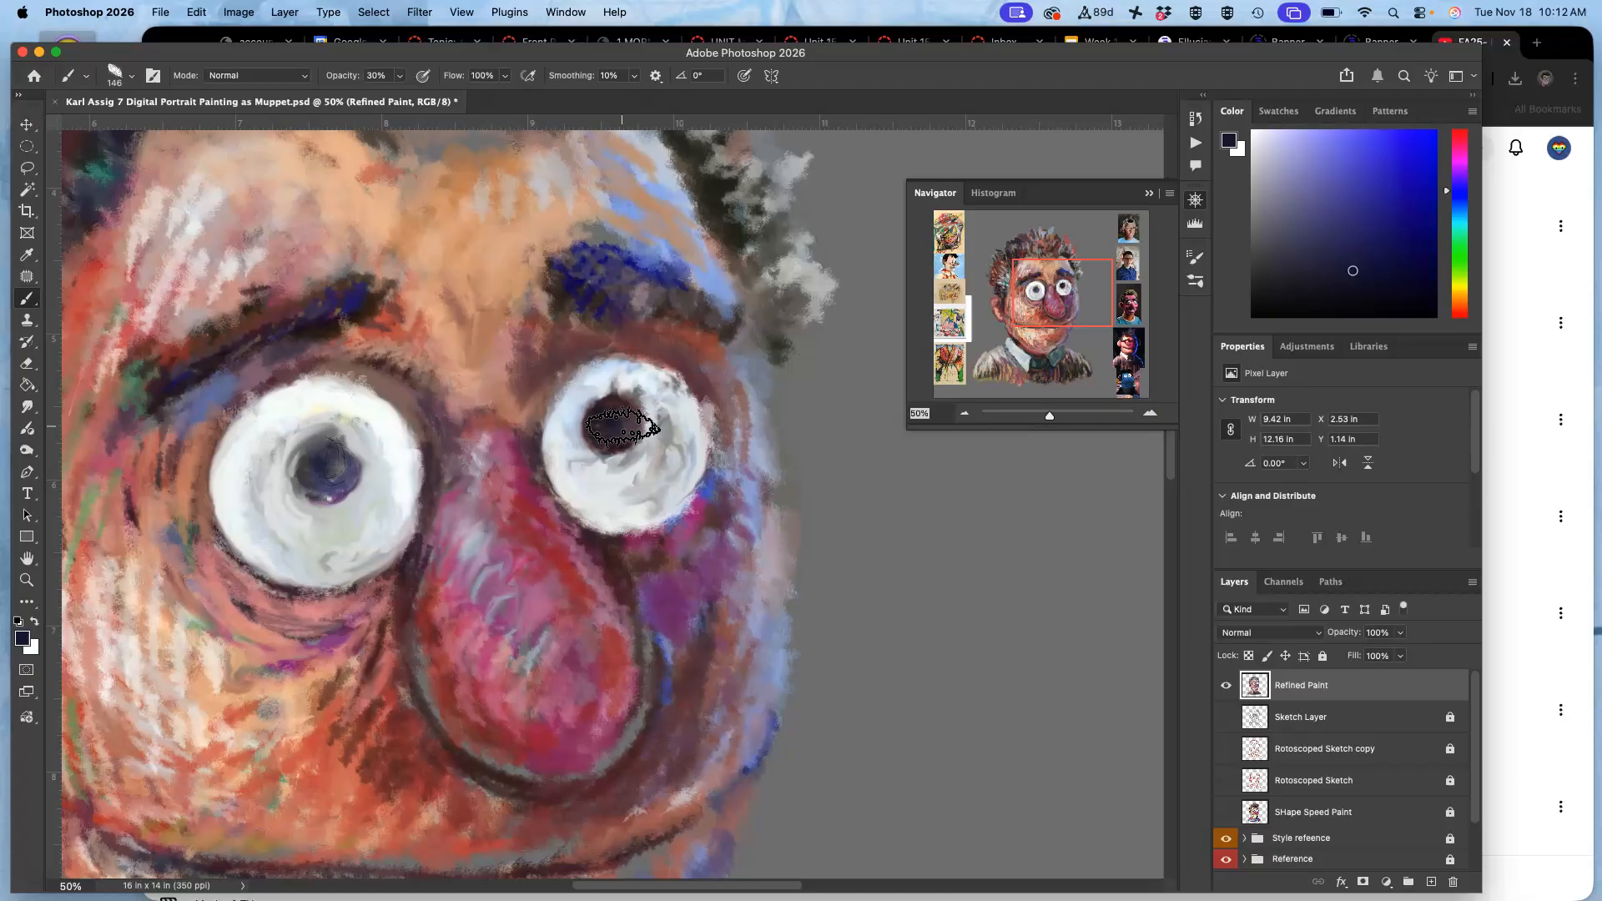
pyautogui.keyDown('alt'); pyautogui.click(617, 416); pyautogui.keyUp('alt')
pyautogui.moveTo(315, 454)
pyautogui.mouseDown()
pyautogui.moveTo(338, 480)
pyautogui.moveTo(350, 457)
pyautogui.moveTo(328, 455)
pyautogui.moveTo(340, 473)
pyautogui.mouseUp()
# Fill in the right eyebrow with sampled dark mauve and deep blue, and sample a near-black from the nearby hair.
pyautogui.keyDown('alt'); pyautogui.click(632, 432); pyautogui.keyUp('alt')
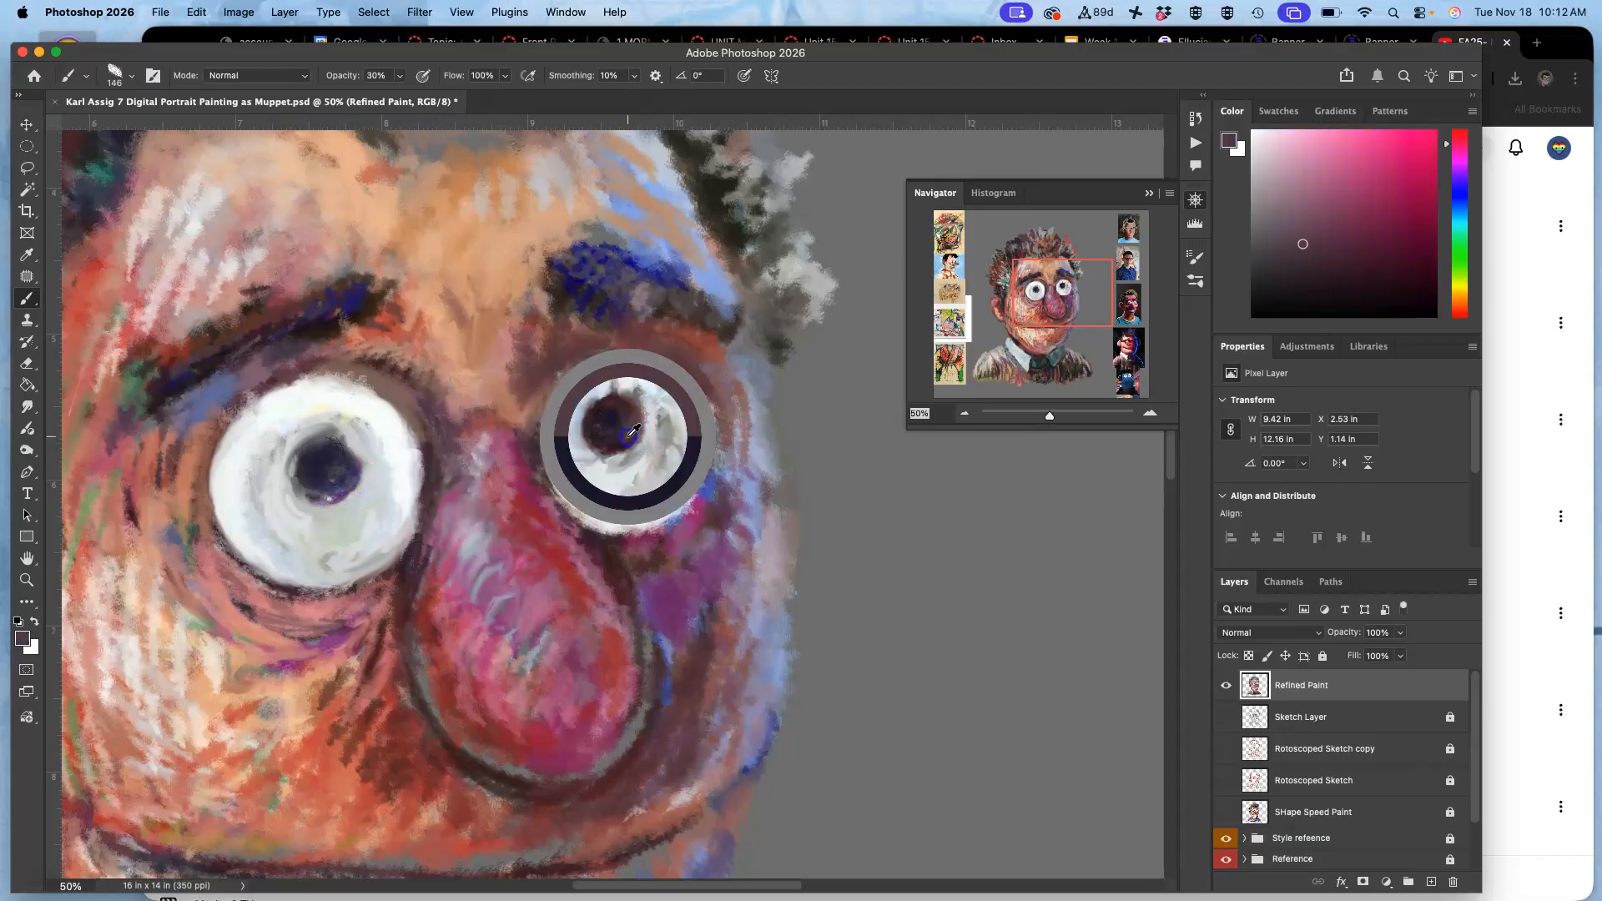
pyautogui.moveTo(629, 279)
pyautogui.mouseDown()
pyautogui.moveTo(686, 311)
pyautogui.moveTo(685, 296)
pyautogui.moveTo(626, 297)
pyautogui.moveTo(662, 279)
pyautogui.moveTo(684, 320)
pyautogui.mouseUp()
pyautogui.keyDown('alt'); pyautogui.click(592, 288); pyautogui.keyUp('alt')
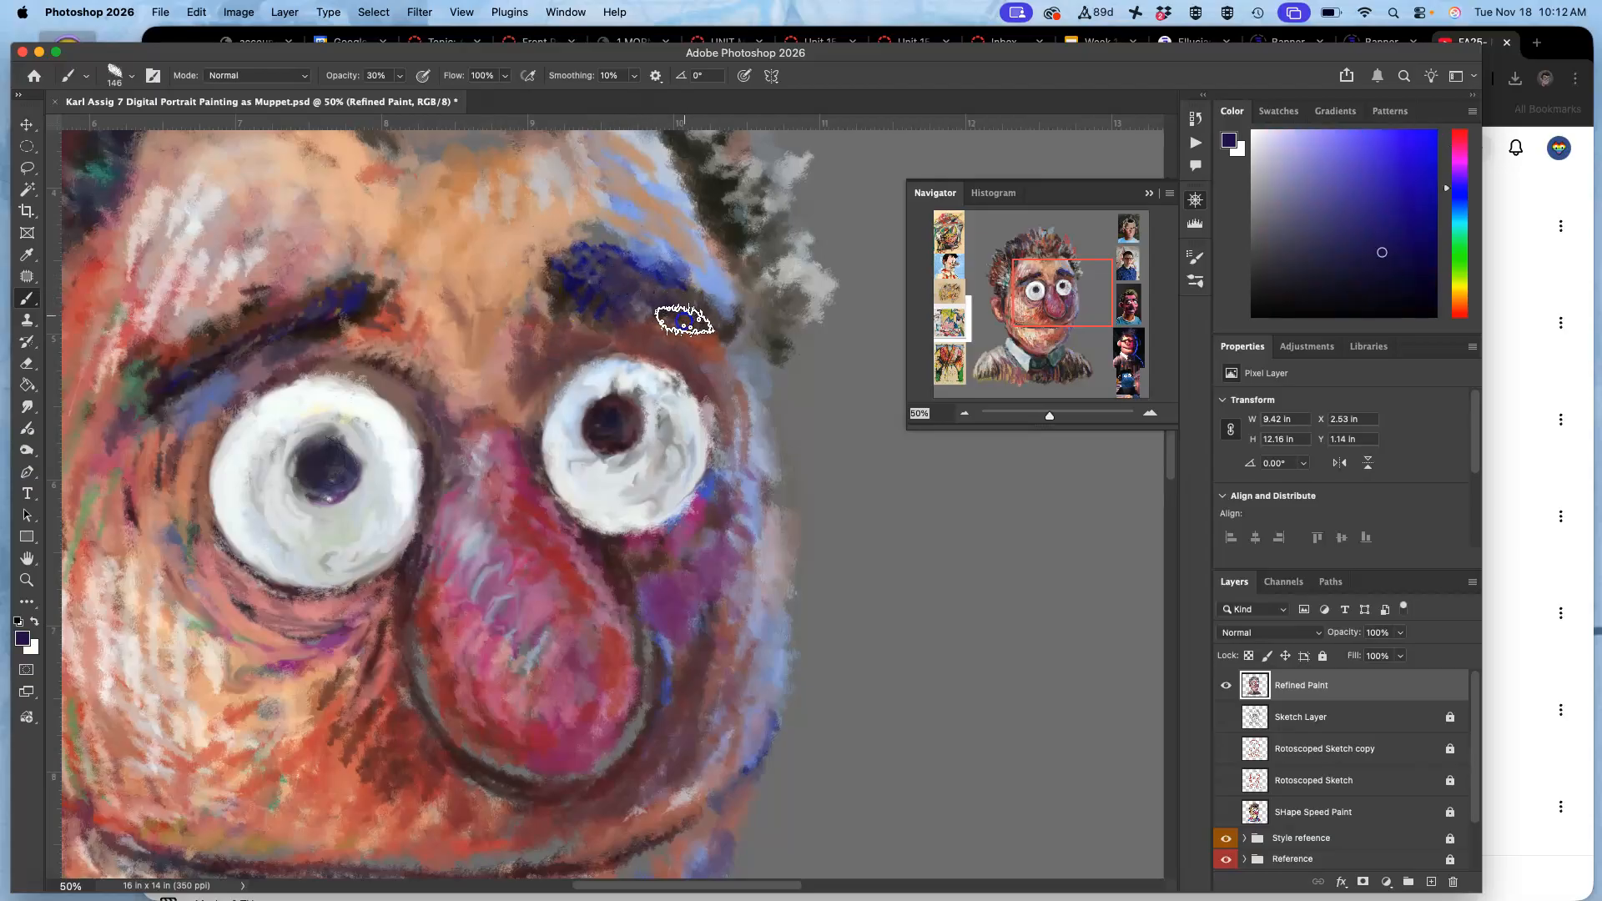
pyautogui.keyDown('alt'); pyautogui.click(717, 197); pyautogui.keyUp('alt')
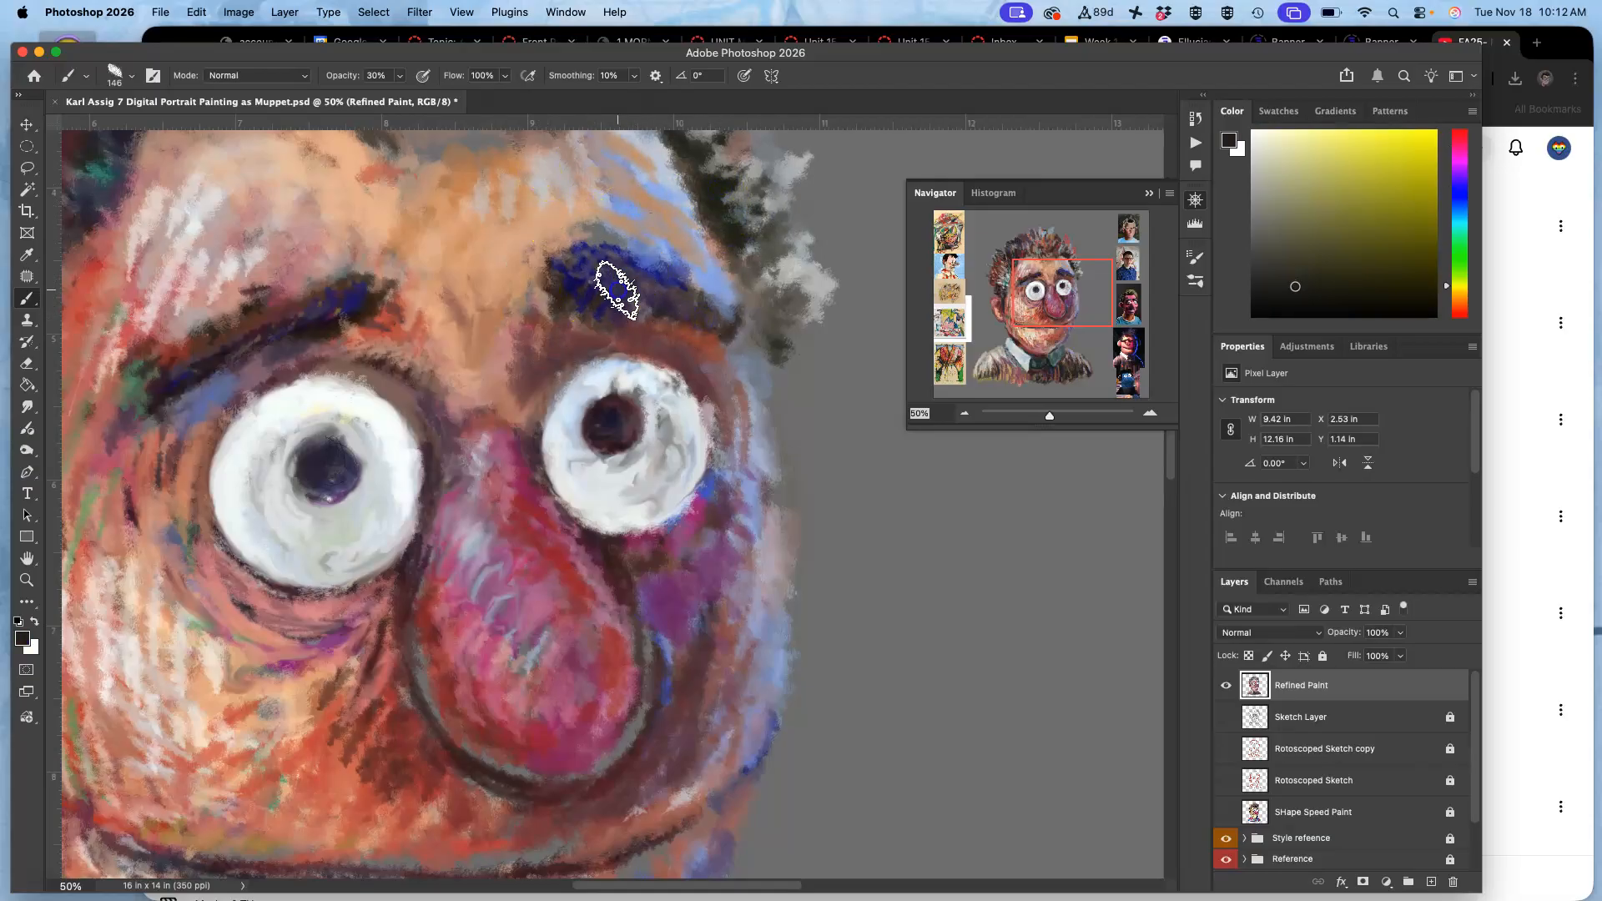
# Toggle the SHape Speed Paint layer to compare the face with and without it, leaving the layer visible.
pyautogui.click(1228, 812)
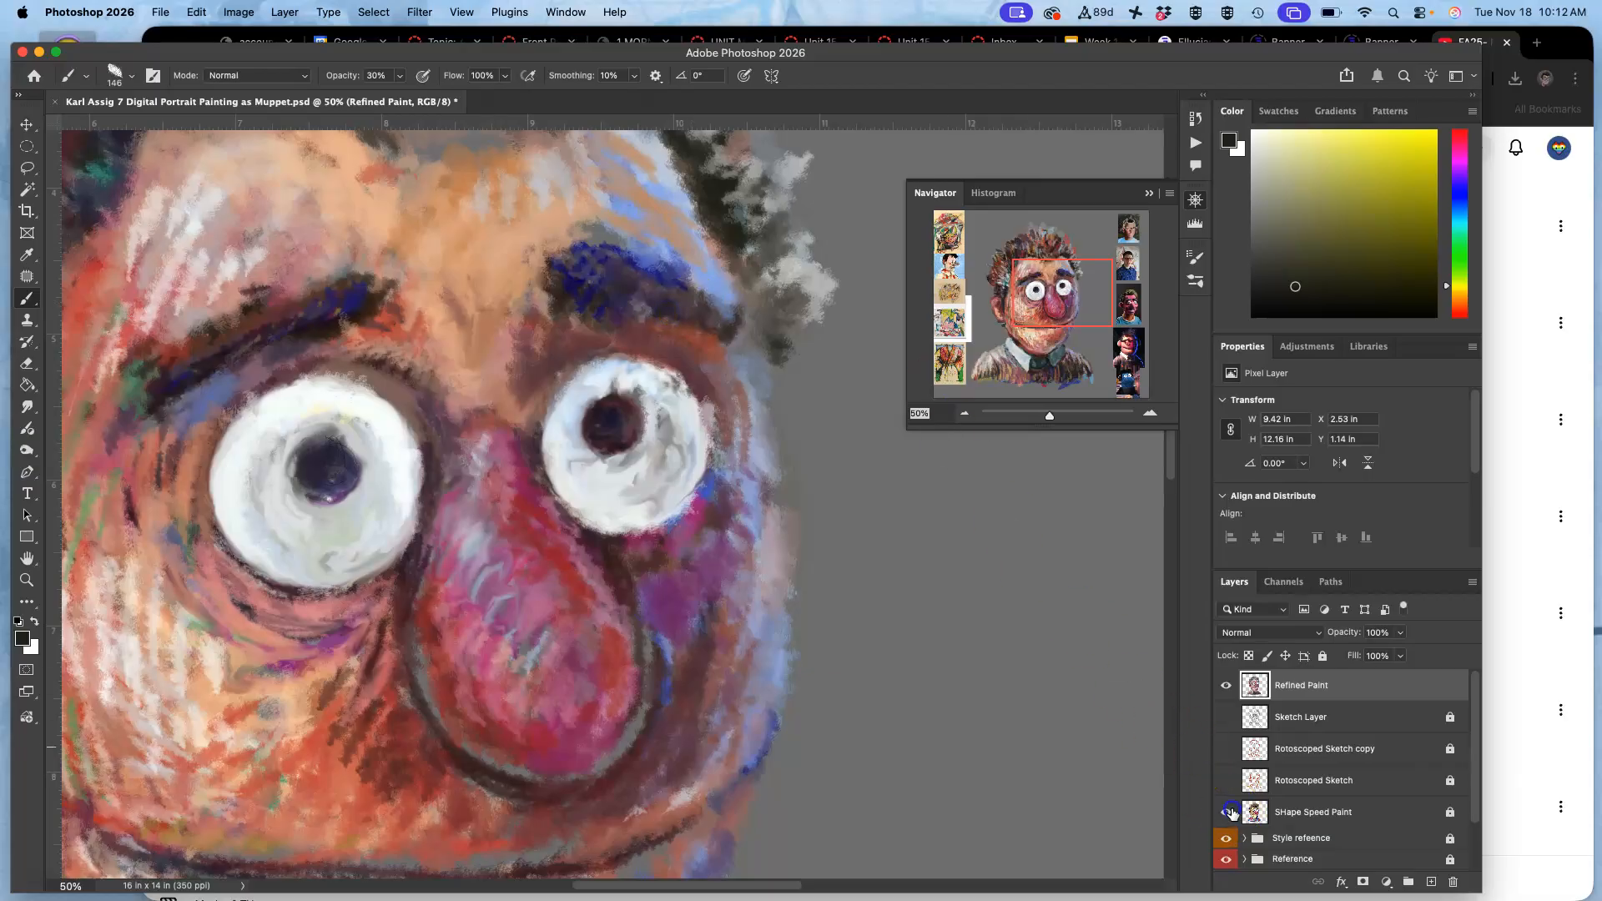
pyautogui.click(1227, 811)
pyautogui.click(1226, 810)
pyautogui.click(1226, 810)
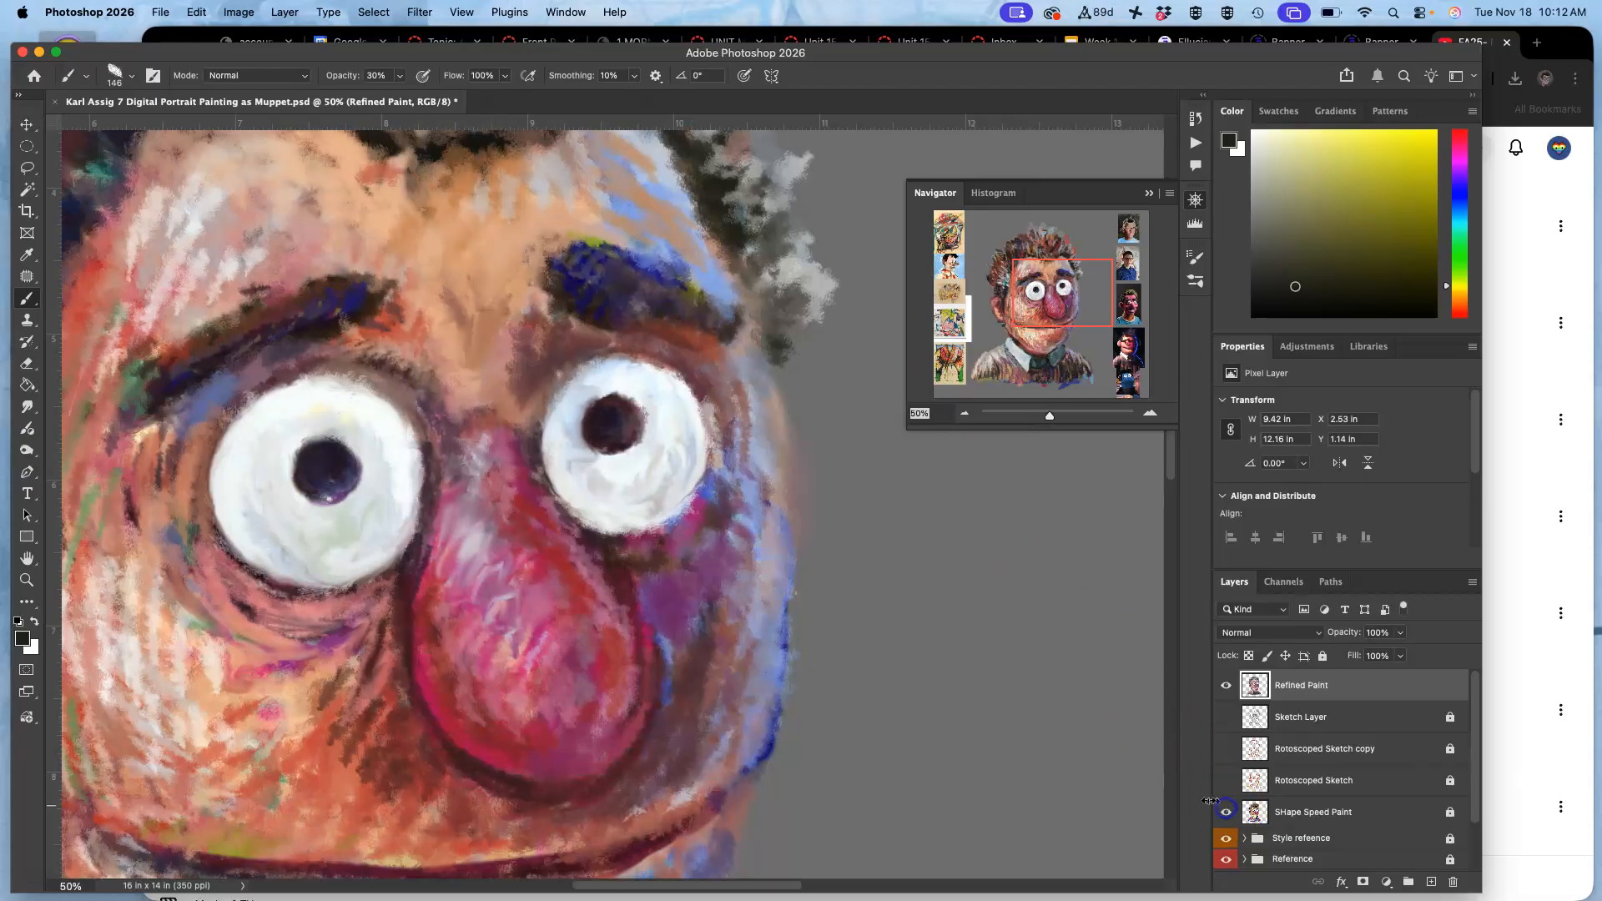
# Hide the Refined Paint, SHape Speed Paint and grey Layer 0 copy layers to expose the white background.
pyautogui.scroll(-5, 824, 534)
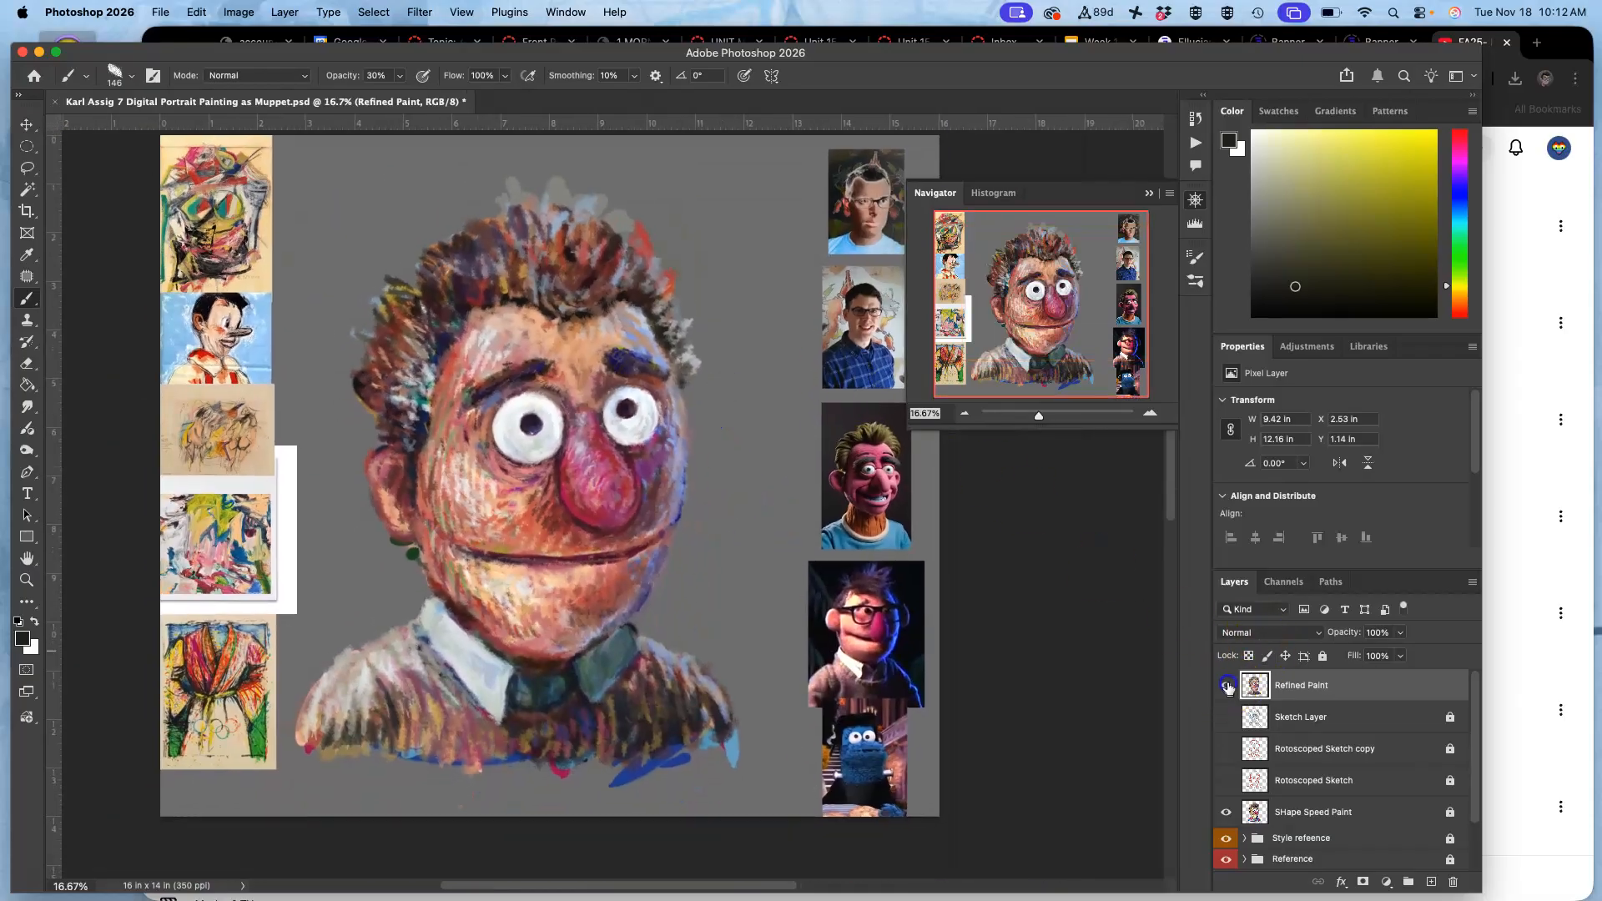
pyautogui.click(1227, 685)
pyautogui.click(1225, 812)
pyautogui.moveTo(1474, 709); pyautogui.dragTo(1473, 813)
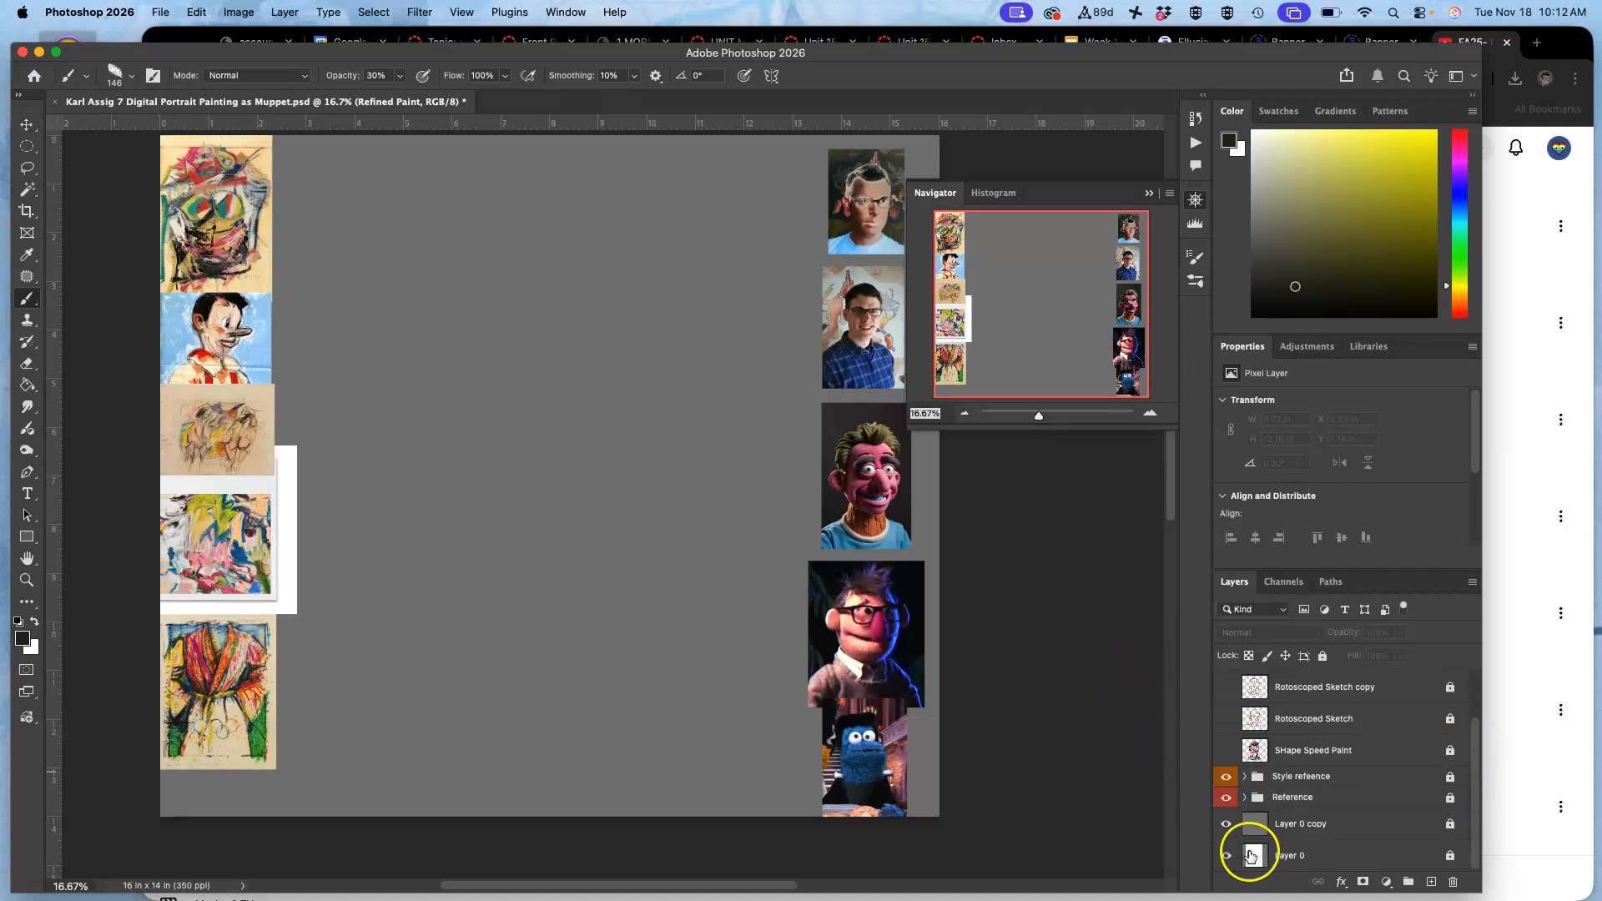
pyautogui.click(1226, 826)
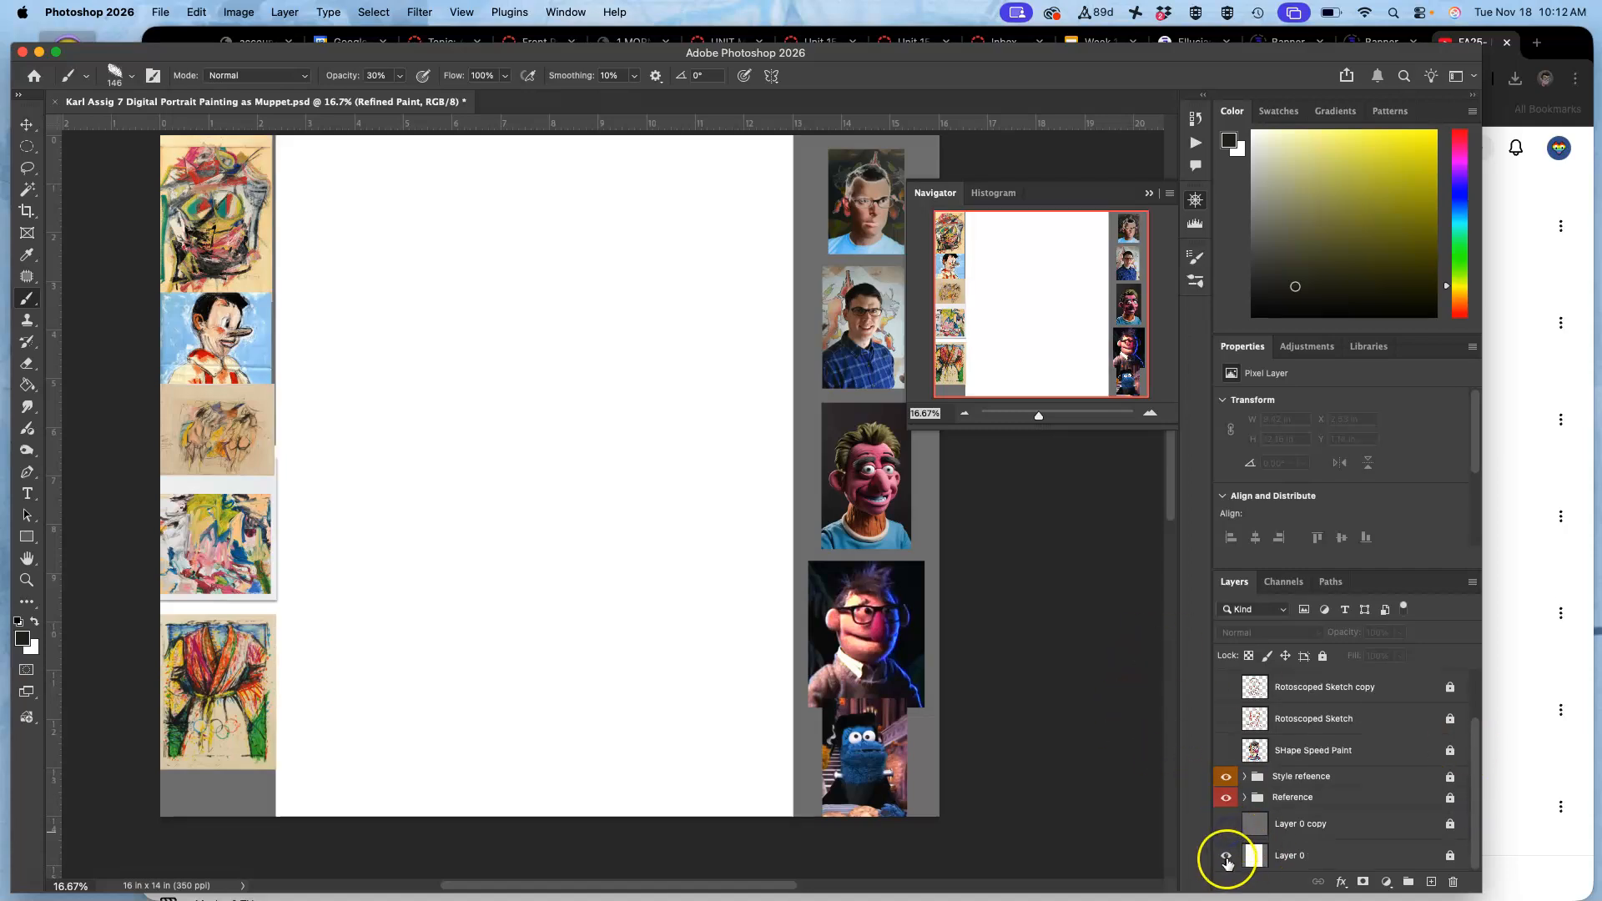
# Show the SHape Speed Paint, Rotoscoped Sketch and Rotoscoped Sketch copy layers, toggling them to review the earlier stages.
pyautogui.click(1225, 751)
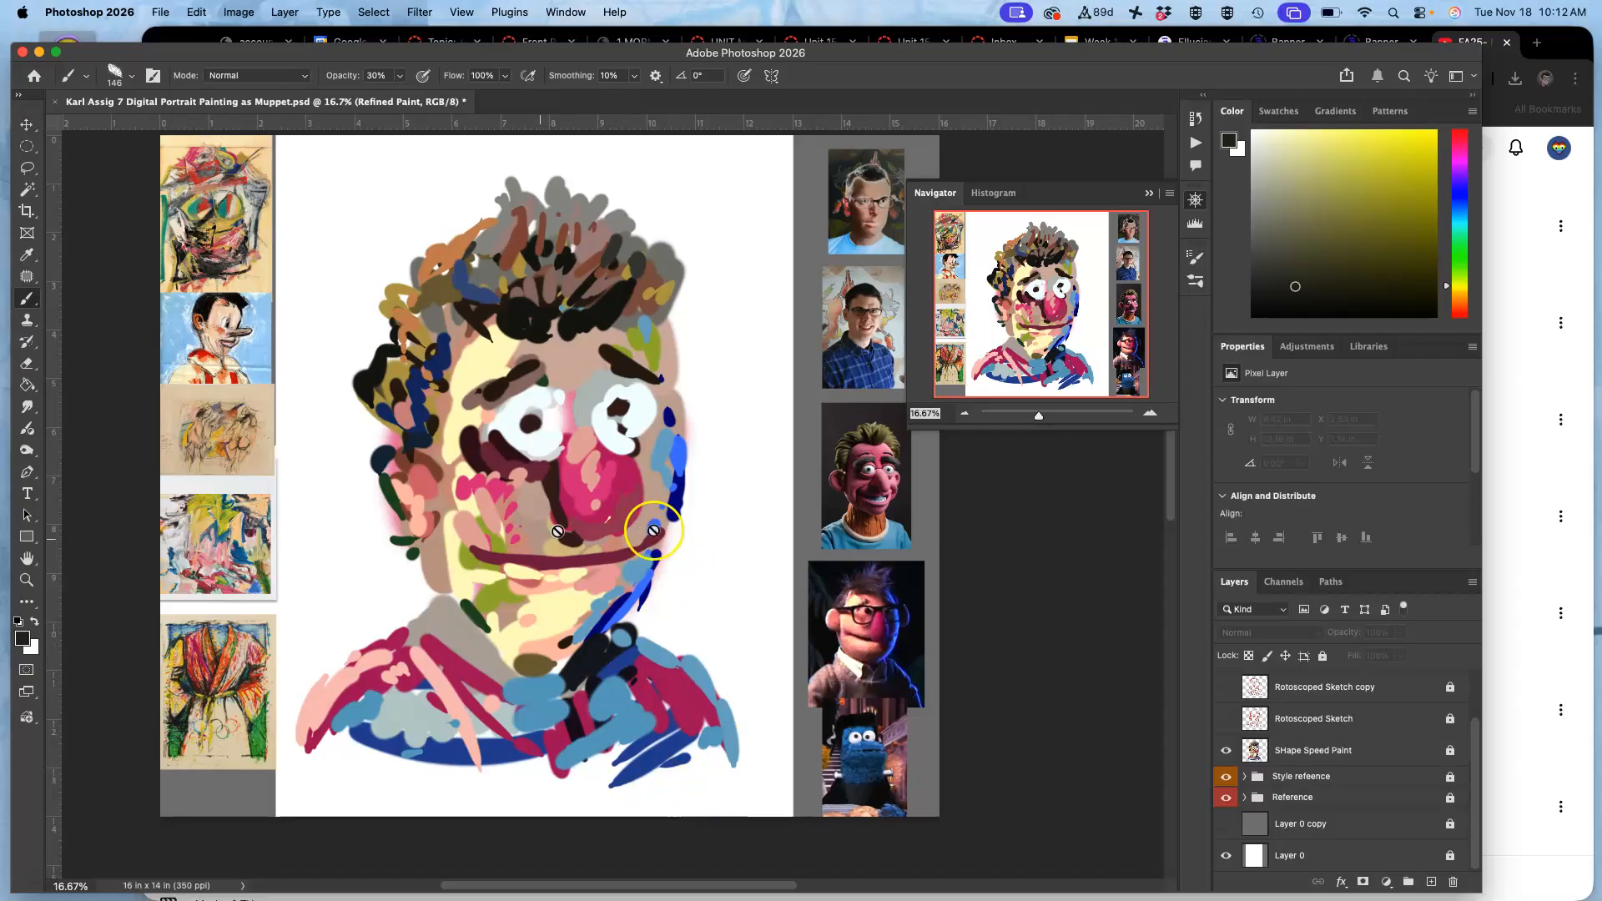
pyautogui.click(1226, 718)
pyautogui.click(1223, 687)
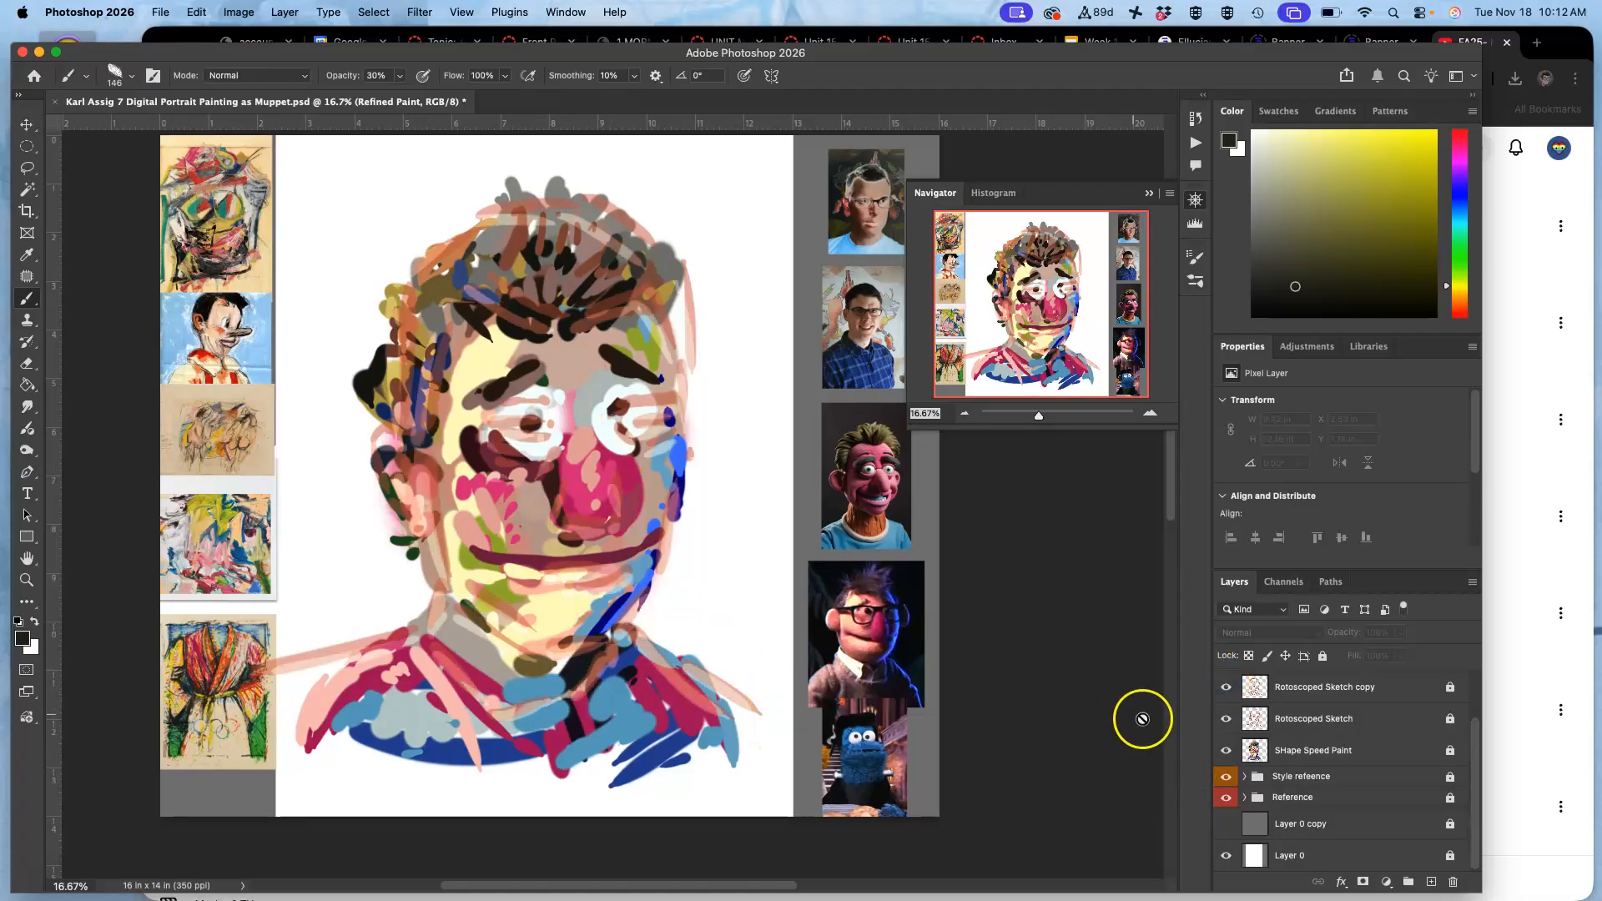
pyautogui.click(1226, 749)
pyautogui.click(1224, 718)
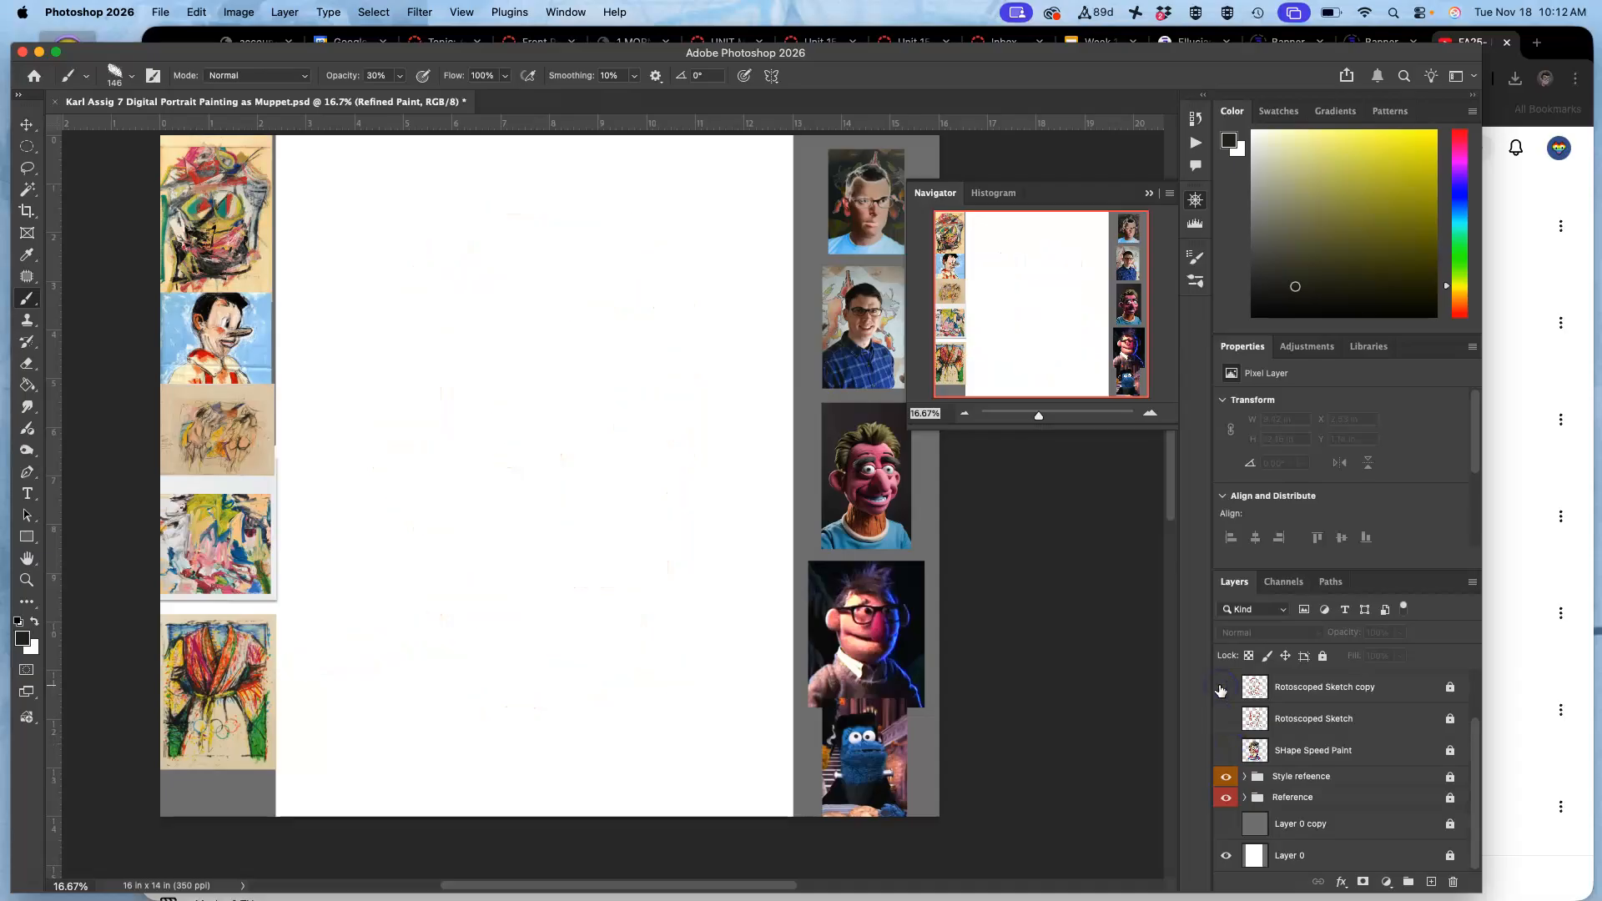
pyautogui.click(1226, 719)
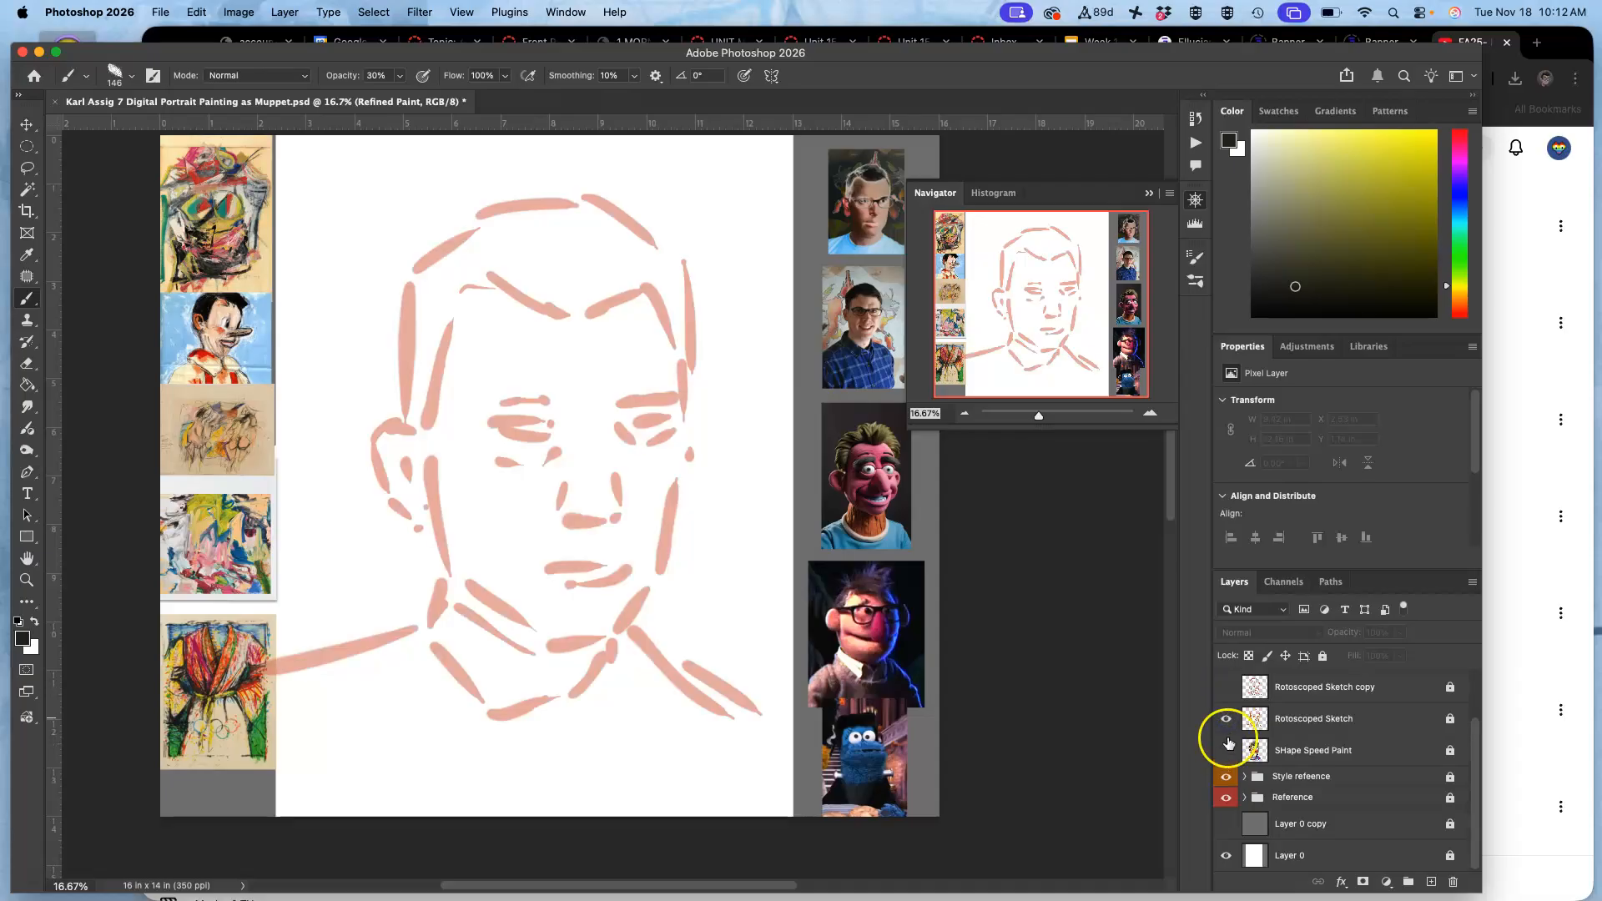
pyautogui.click(1225, 750)
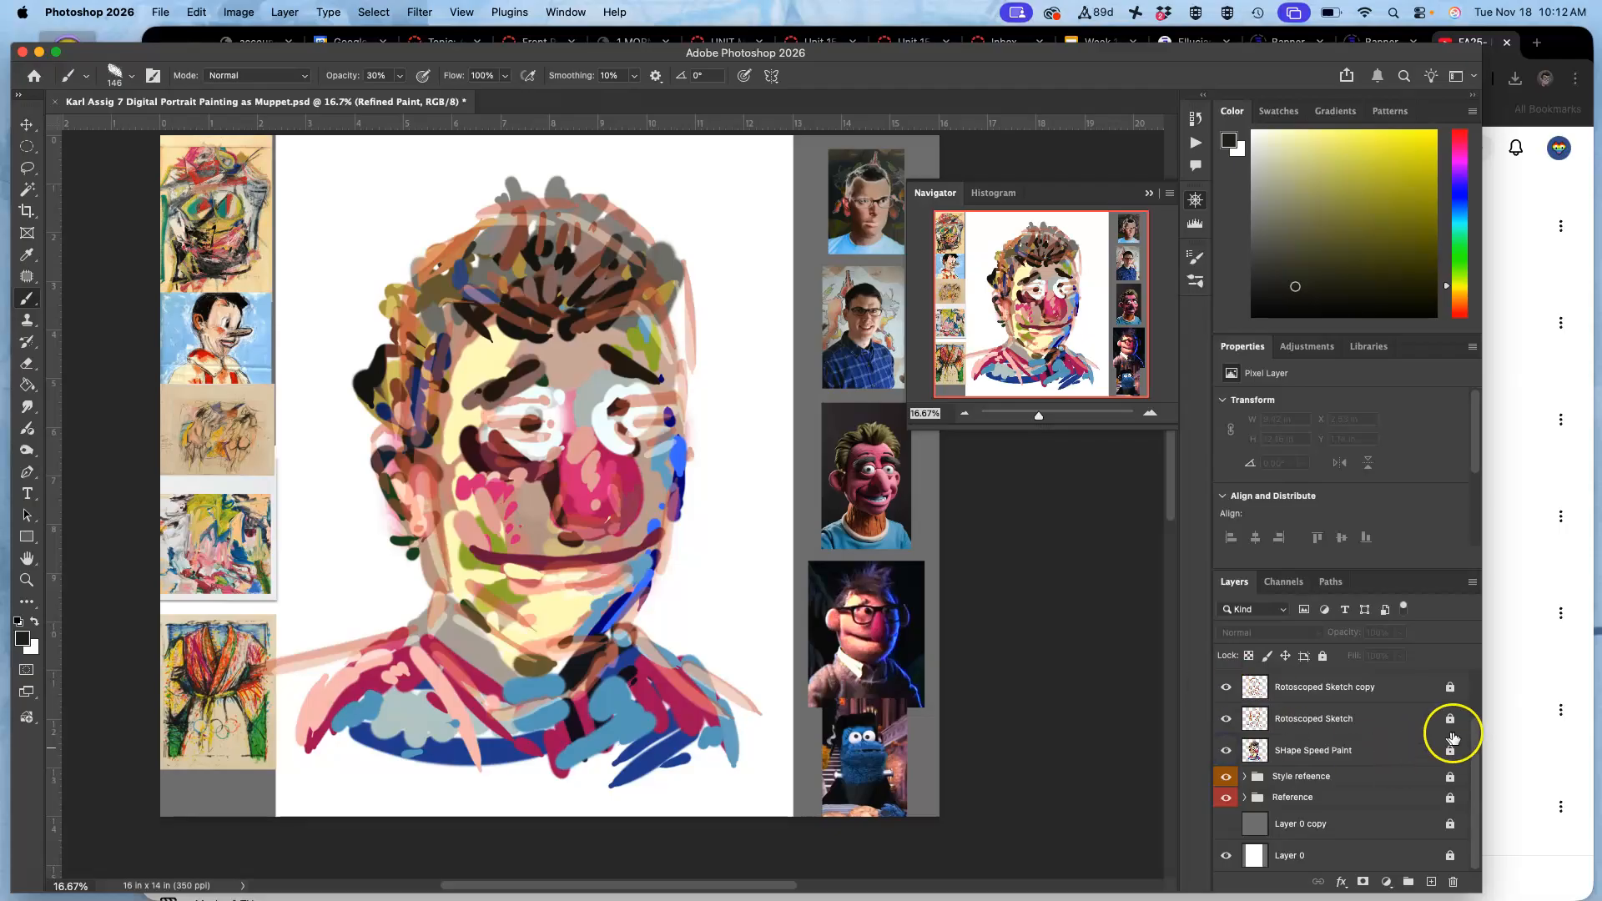
# Hide both Rotoscoped Sketch layers and show Refined Paint above the SHape Speed Paint layer.
pyautogui.moveTo(1472, 777); pyautogui.dragTo(1475, 719)
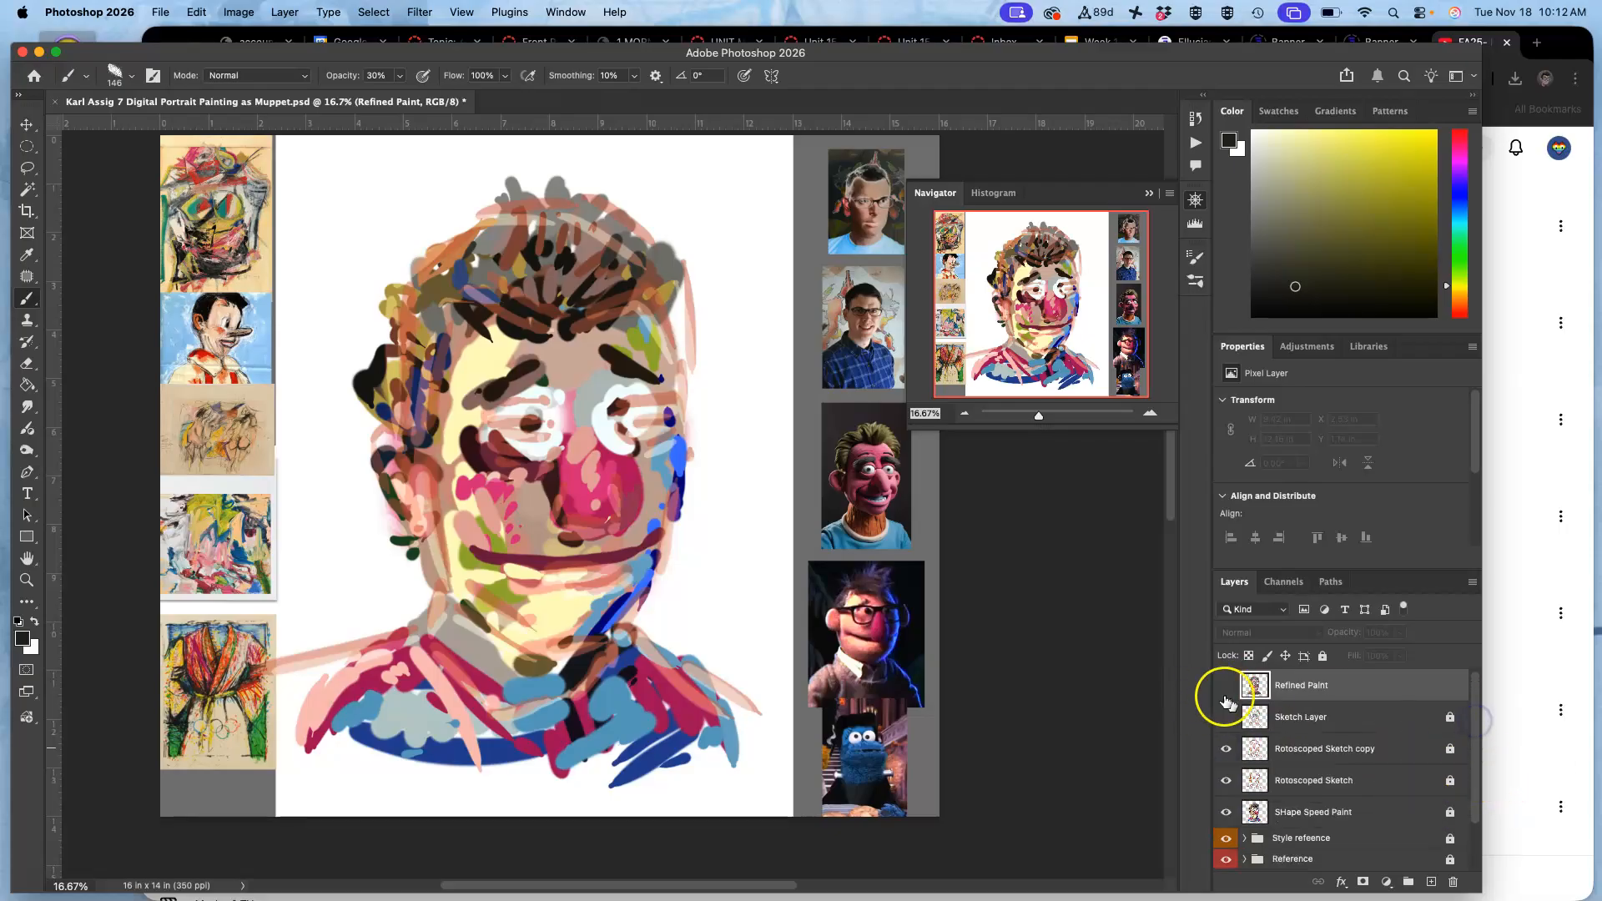
pyautogui.click(1226, 748)
pyautogui.click(1226, 781)
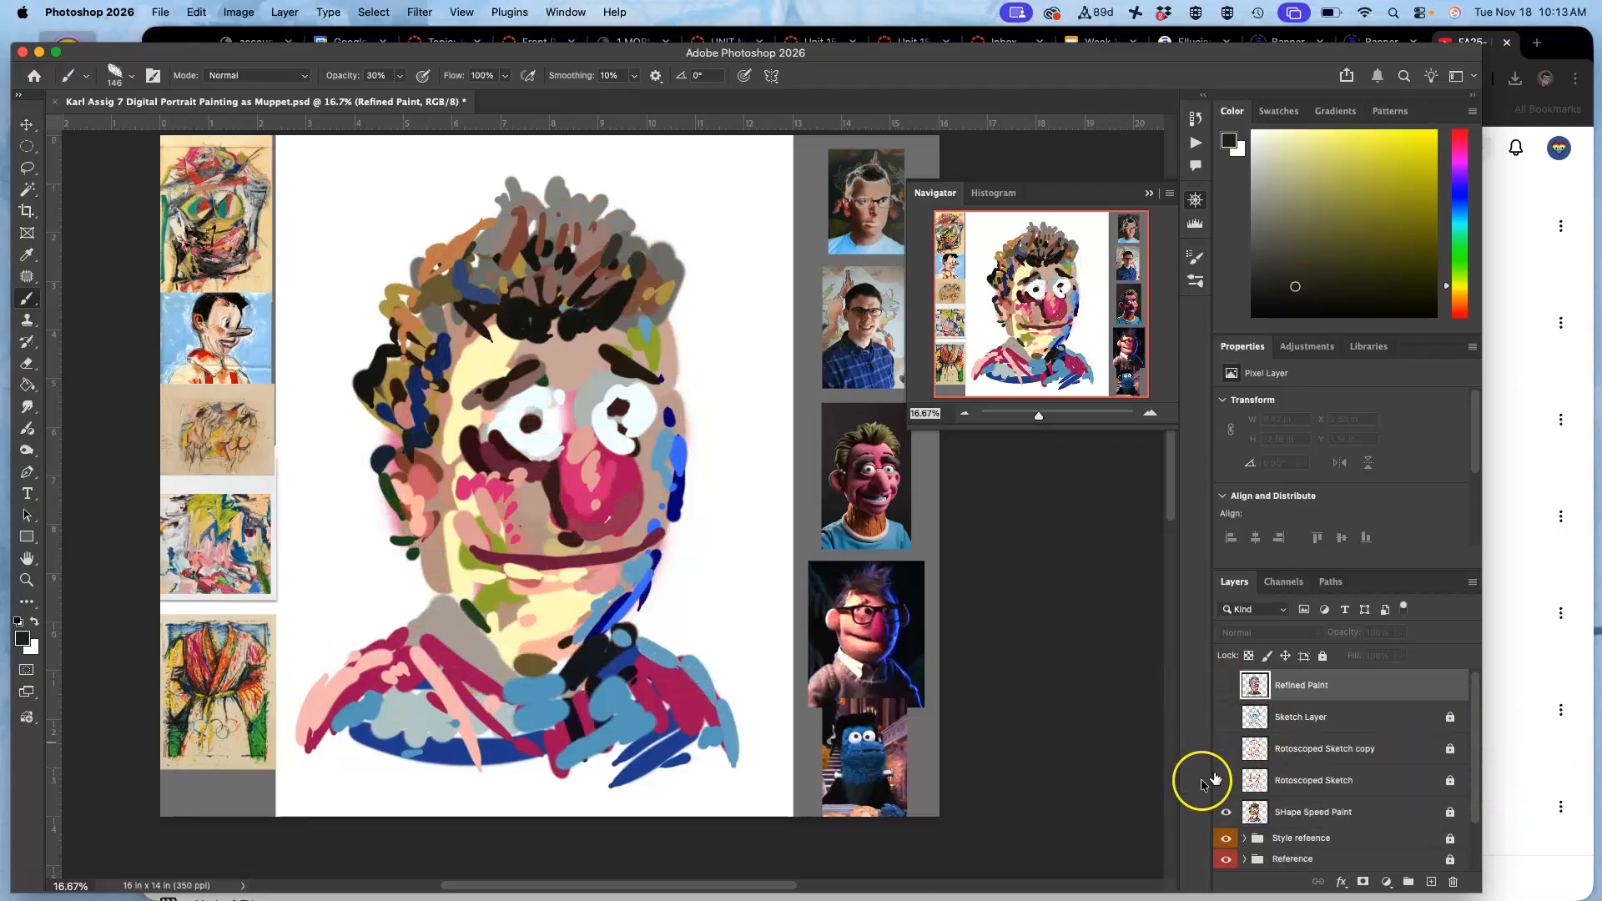
pyautogui.click(1226, 813)
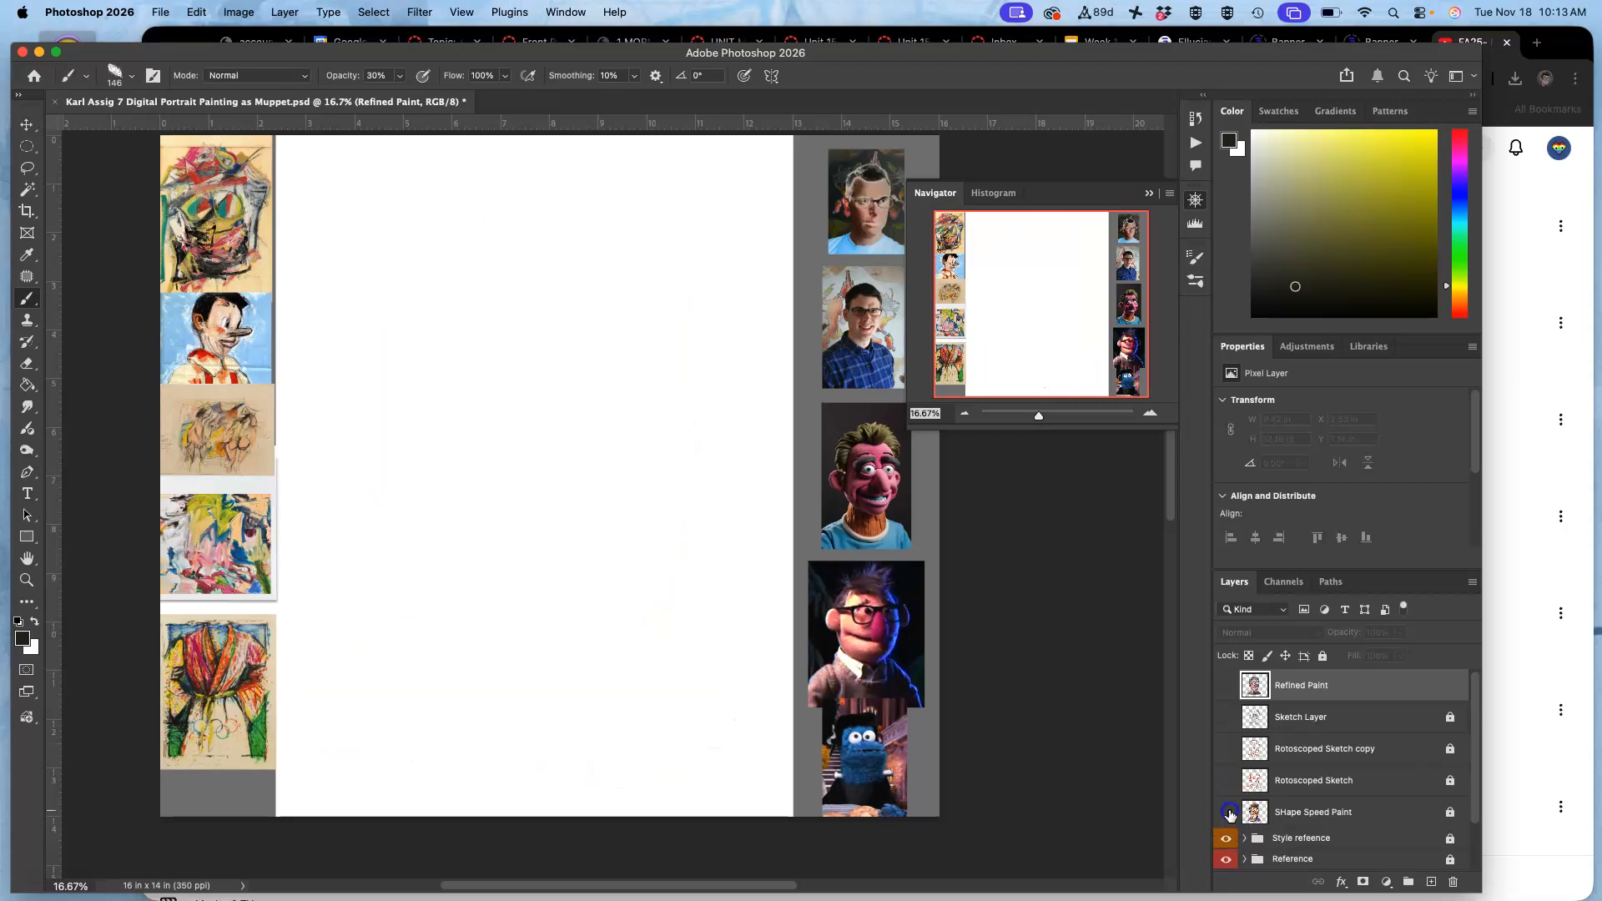
pyautogui.click(1226, 813)
pyautogui.click(1225, 687)
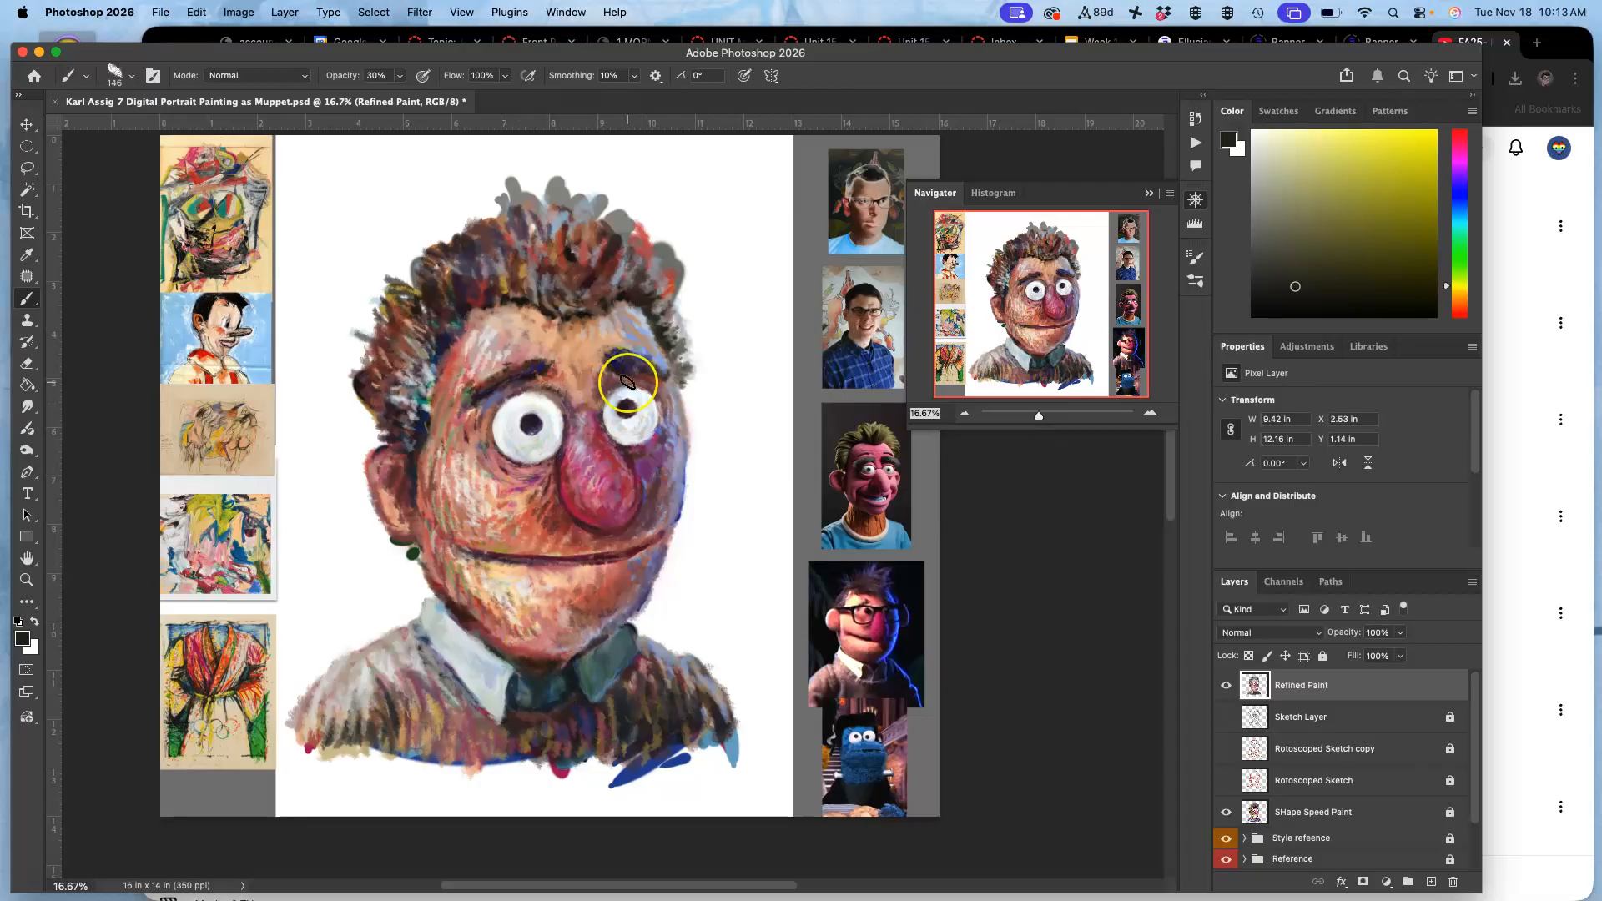
# Set the Brush opacity to 67% and paint over the grey hair tips with dark red-brown and dark navy sampled from the hair.
pyautogui.scroll(-1, 628, 385)
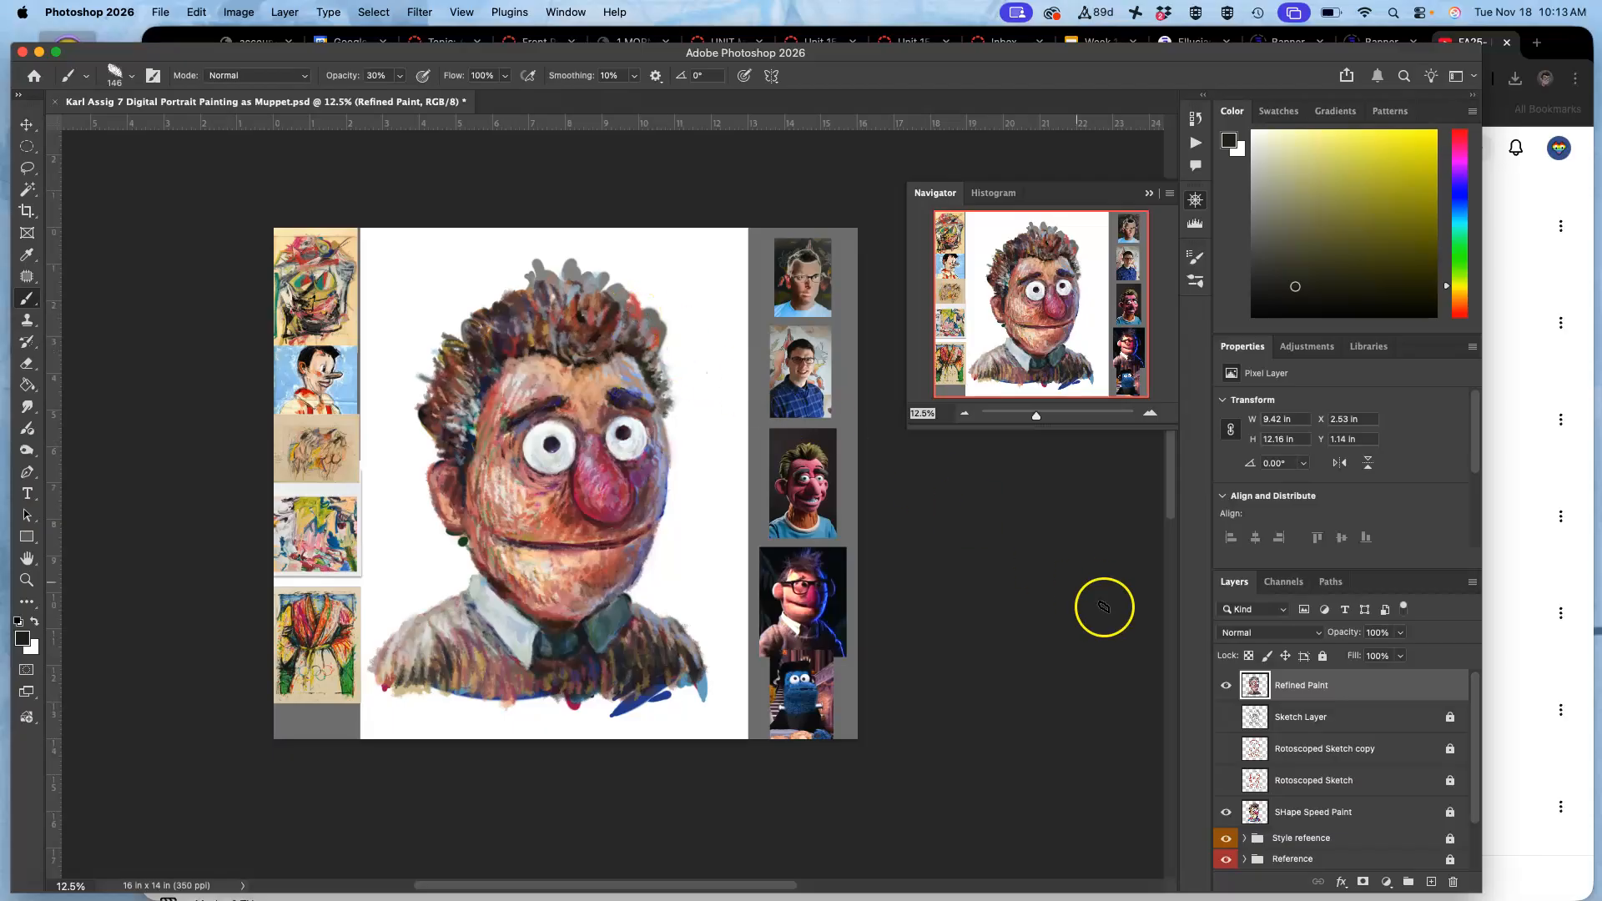
pyautogui.keyDown('alt'); pyautogui.click(815, 249); pyautogui.keyUp('alt')
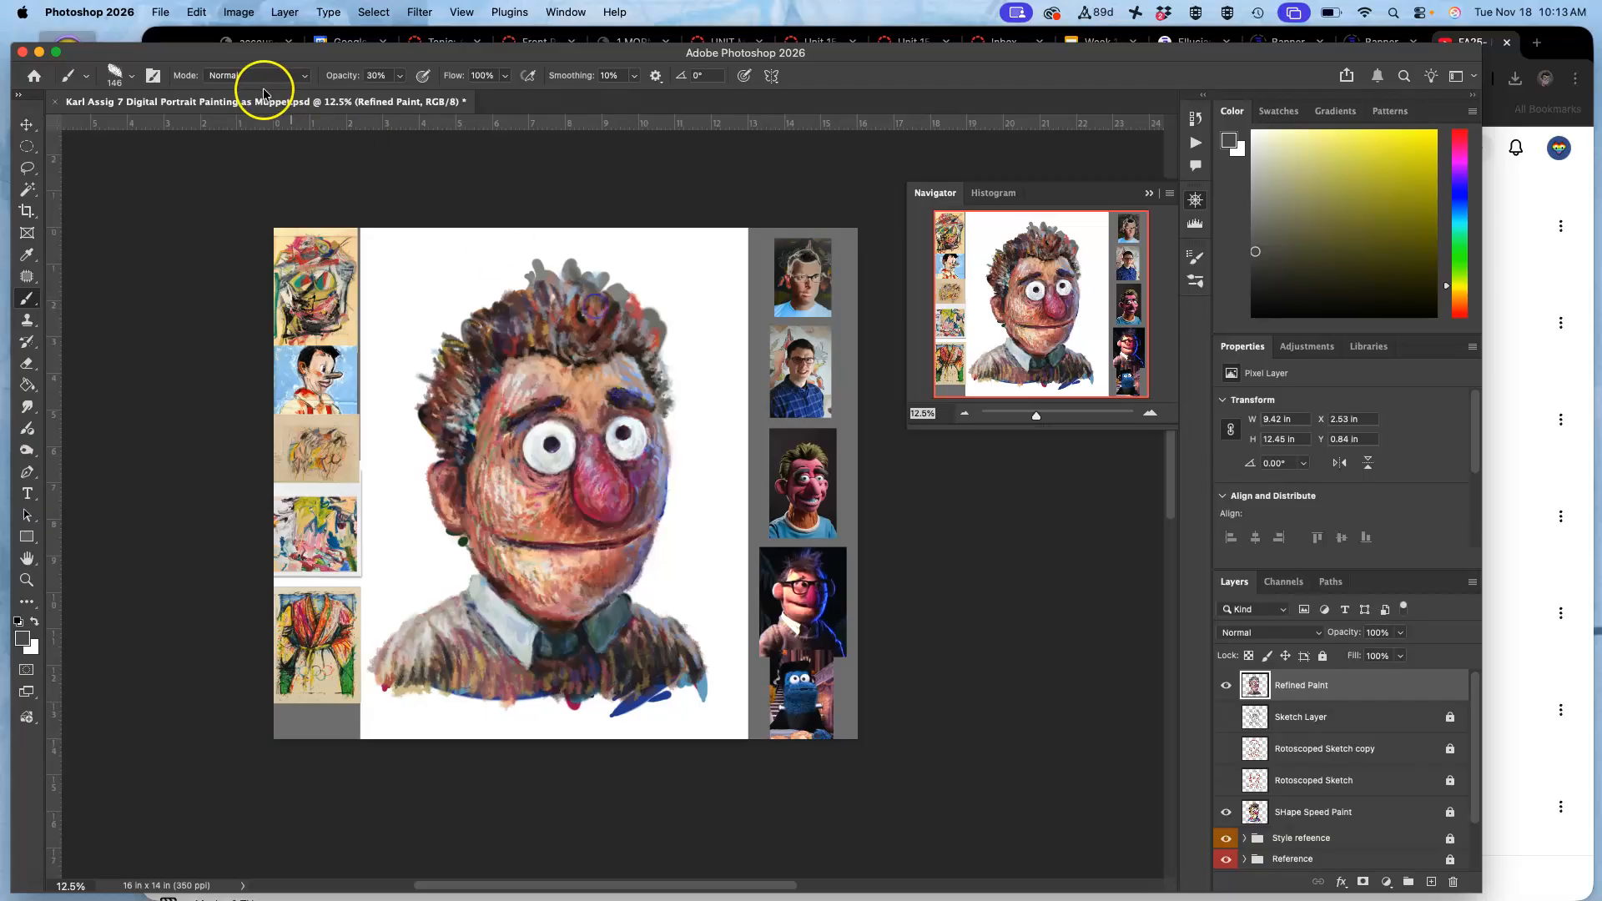
pyautogui.click(400, 75)
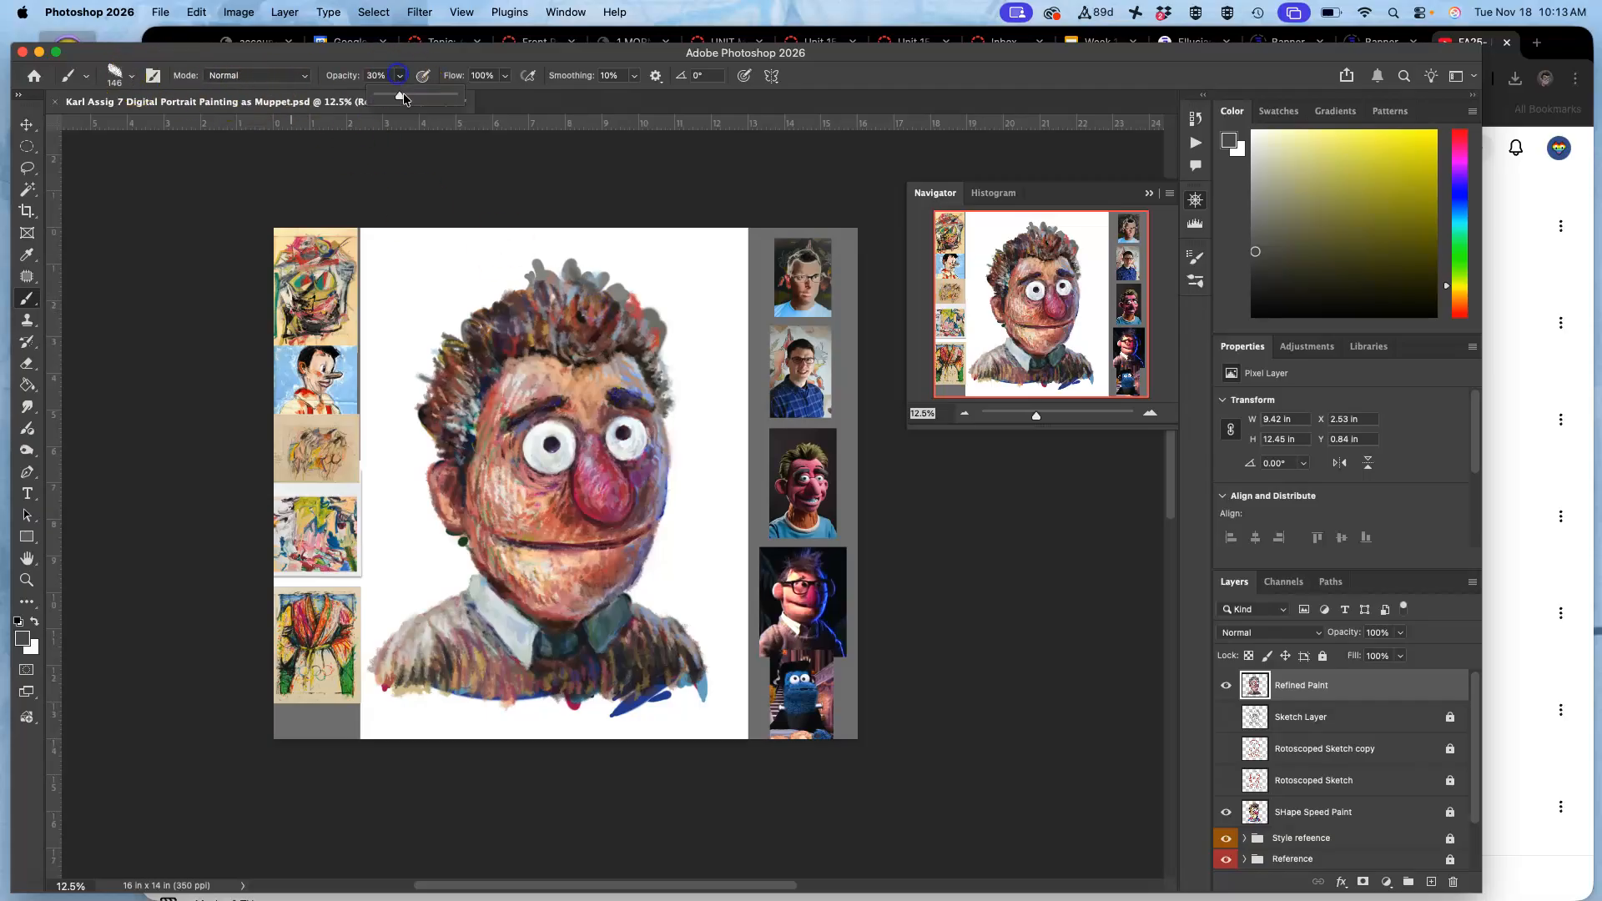
pyautogui.keyDown('alt'); pyautogui.click(603, 337); pyautogui.keyUp('alt')
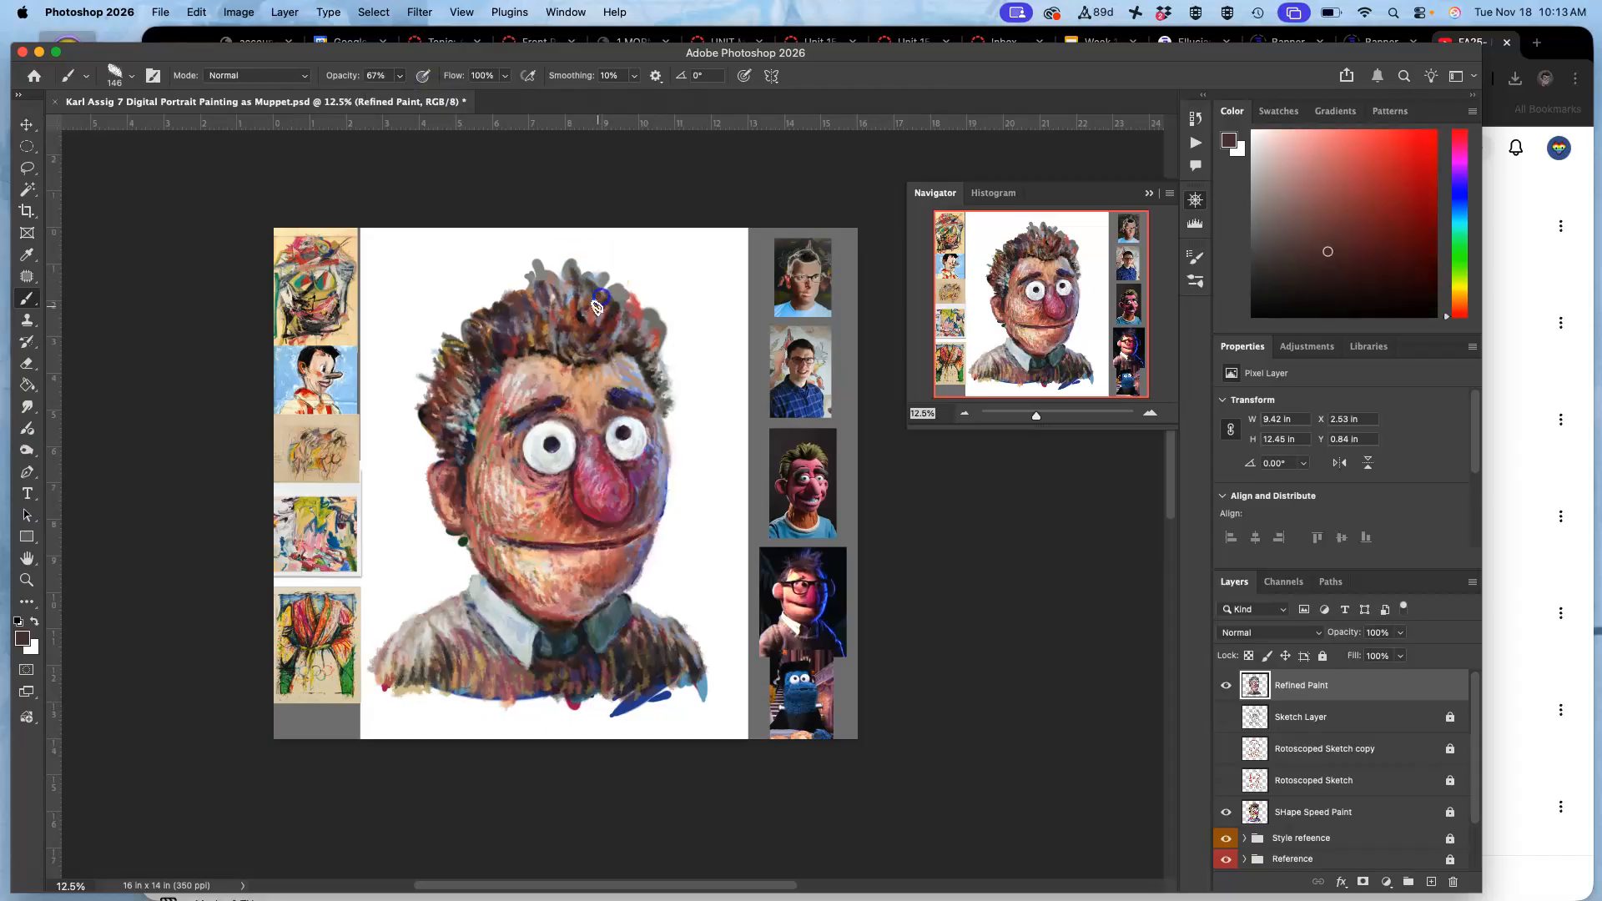
pyautogui.keyDown('alt'); pyautogui.click(487, 377); pyautogui.keyUp('alt')
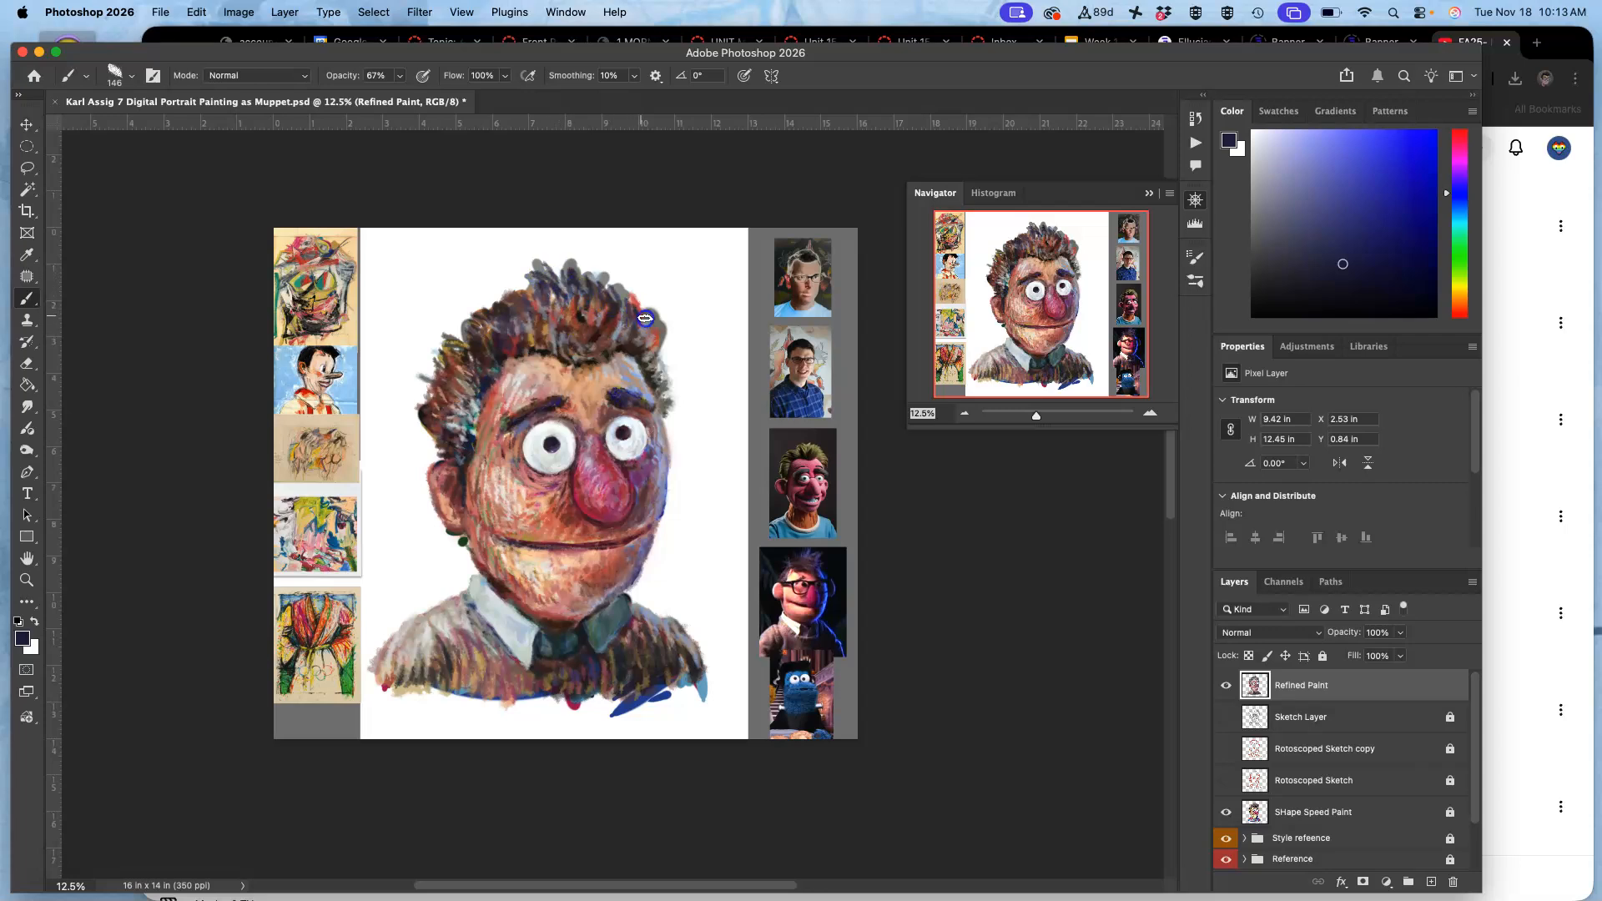
# Fill the remaining grey gaps in the upper hair with dark red tones sampled from the hair.
pyautogui.keyDown('alt'); pyautogui.click(584, 287); pyautogui.keyUp('alt')
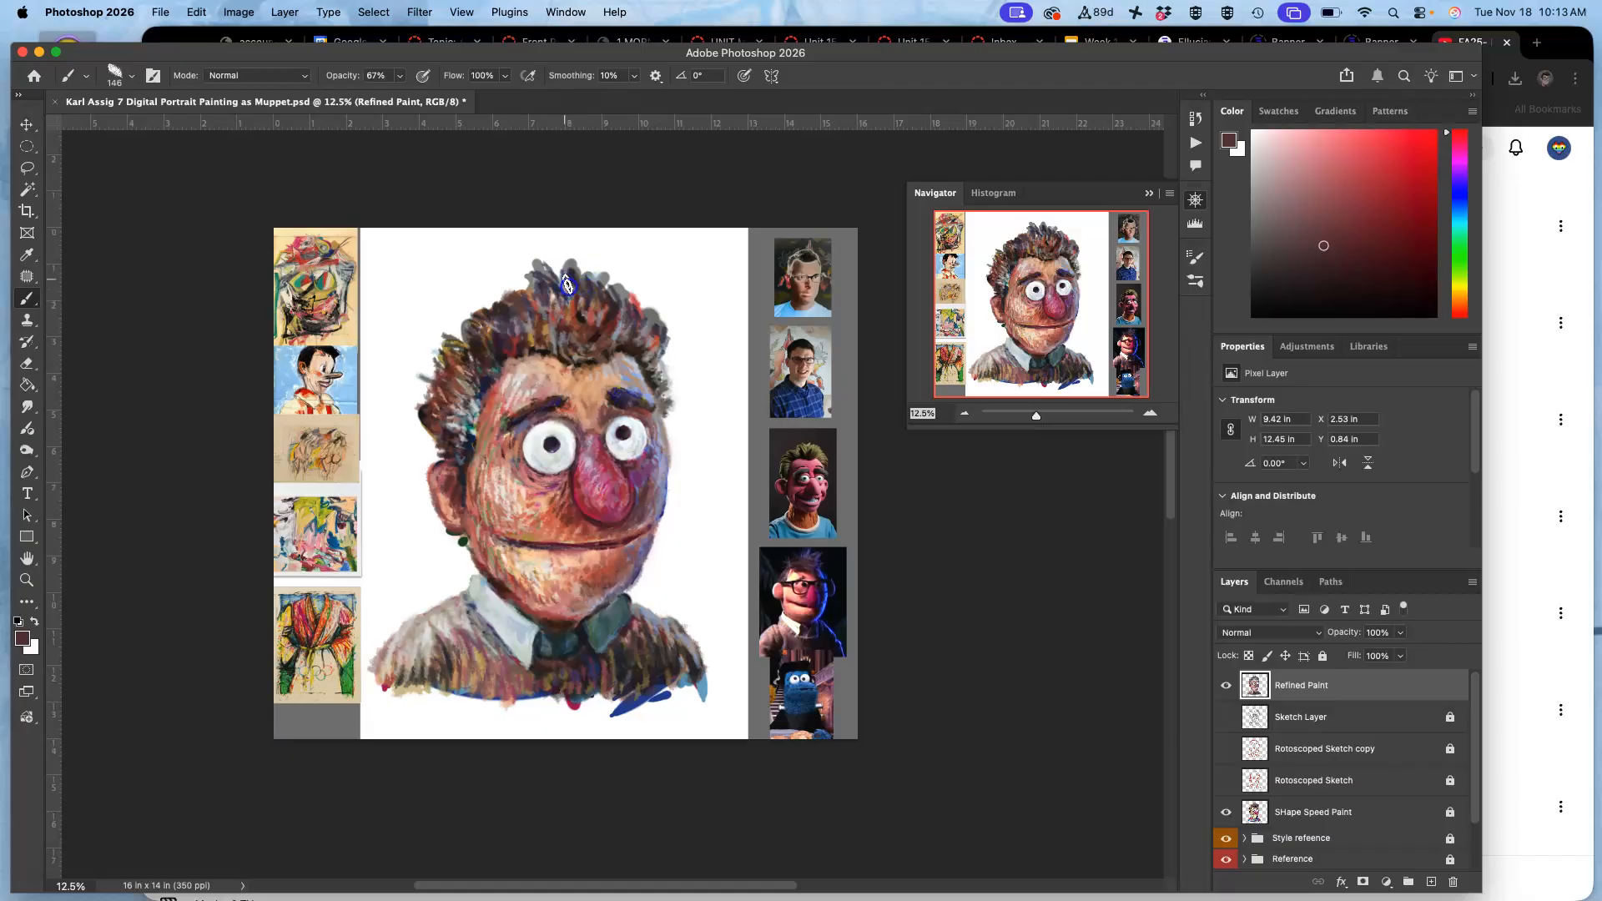
pyautogui.keyDown('alt'); pyautogui.click(514, 348); pyautogui.keyUp('alt')
pyautogui.press('super+equal')
pyautogui.press('super+equal')
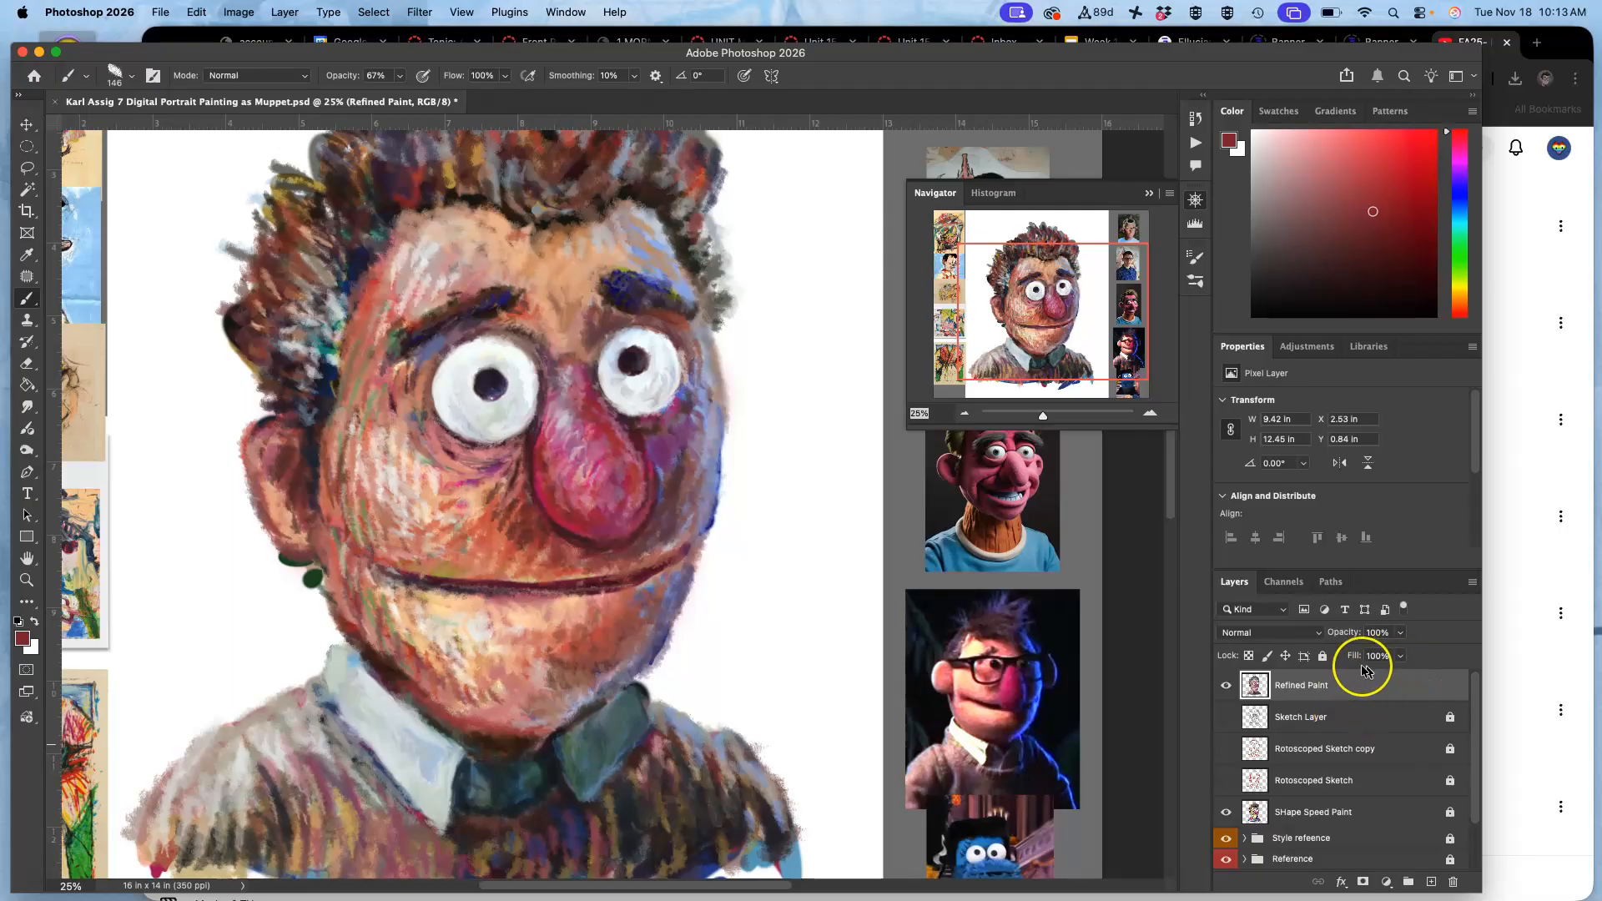
# Lock the Refined Paint layer, and select and unlock the SHape Speed Paint layer.
pyautogui.click(1323, 655)
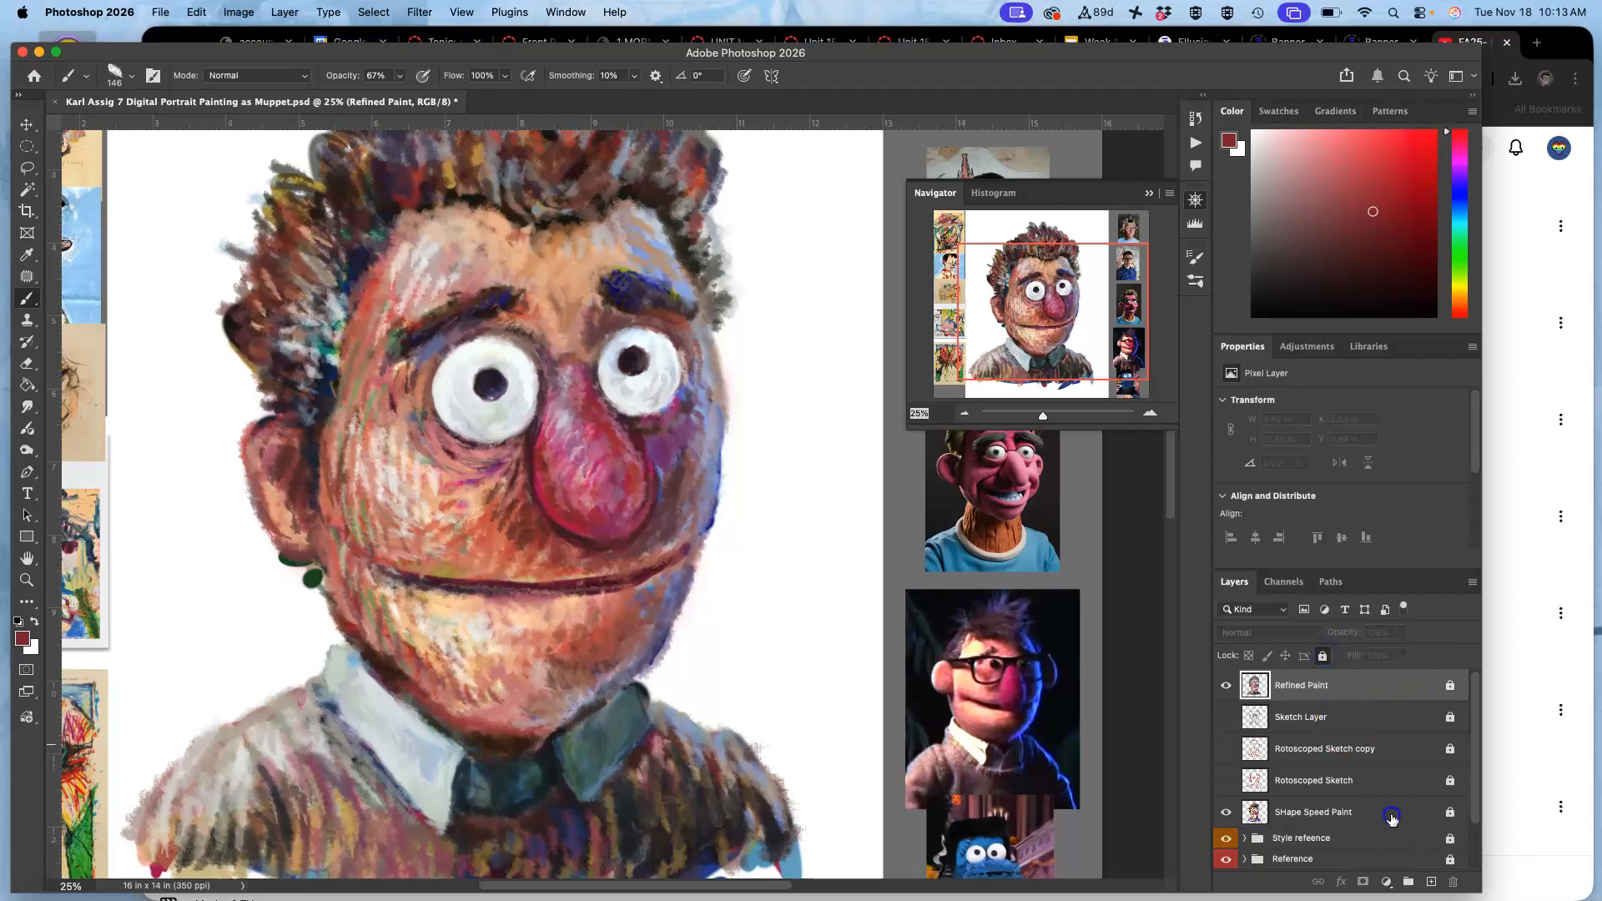
pyautogui.click(1394, 814)
pyautogui.click(1323, 655)
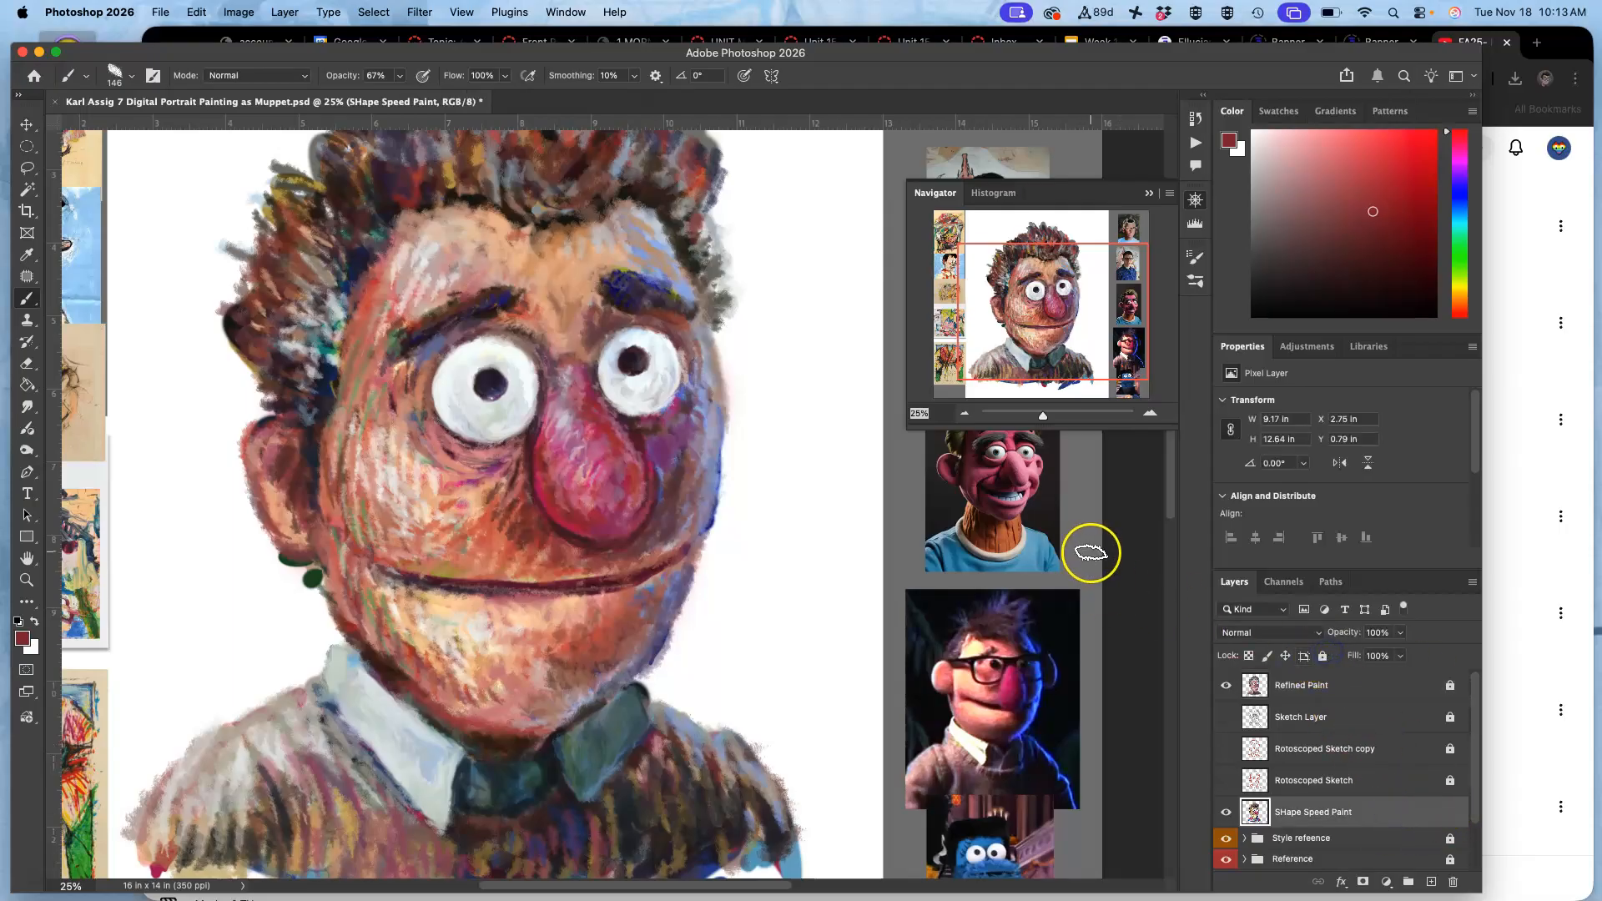
# Erase stray paint around the hair, jaw, cheek and sweater hem on SHape Speed Paint with a 198 px Eraser.
pyautogui.press('super+minus')
pyautogui.press('super+minus')
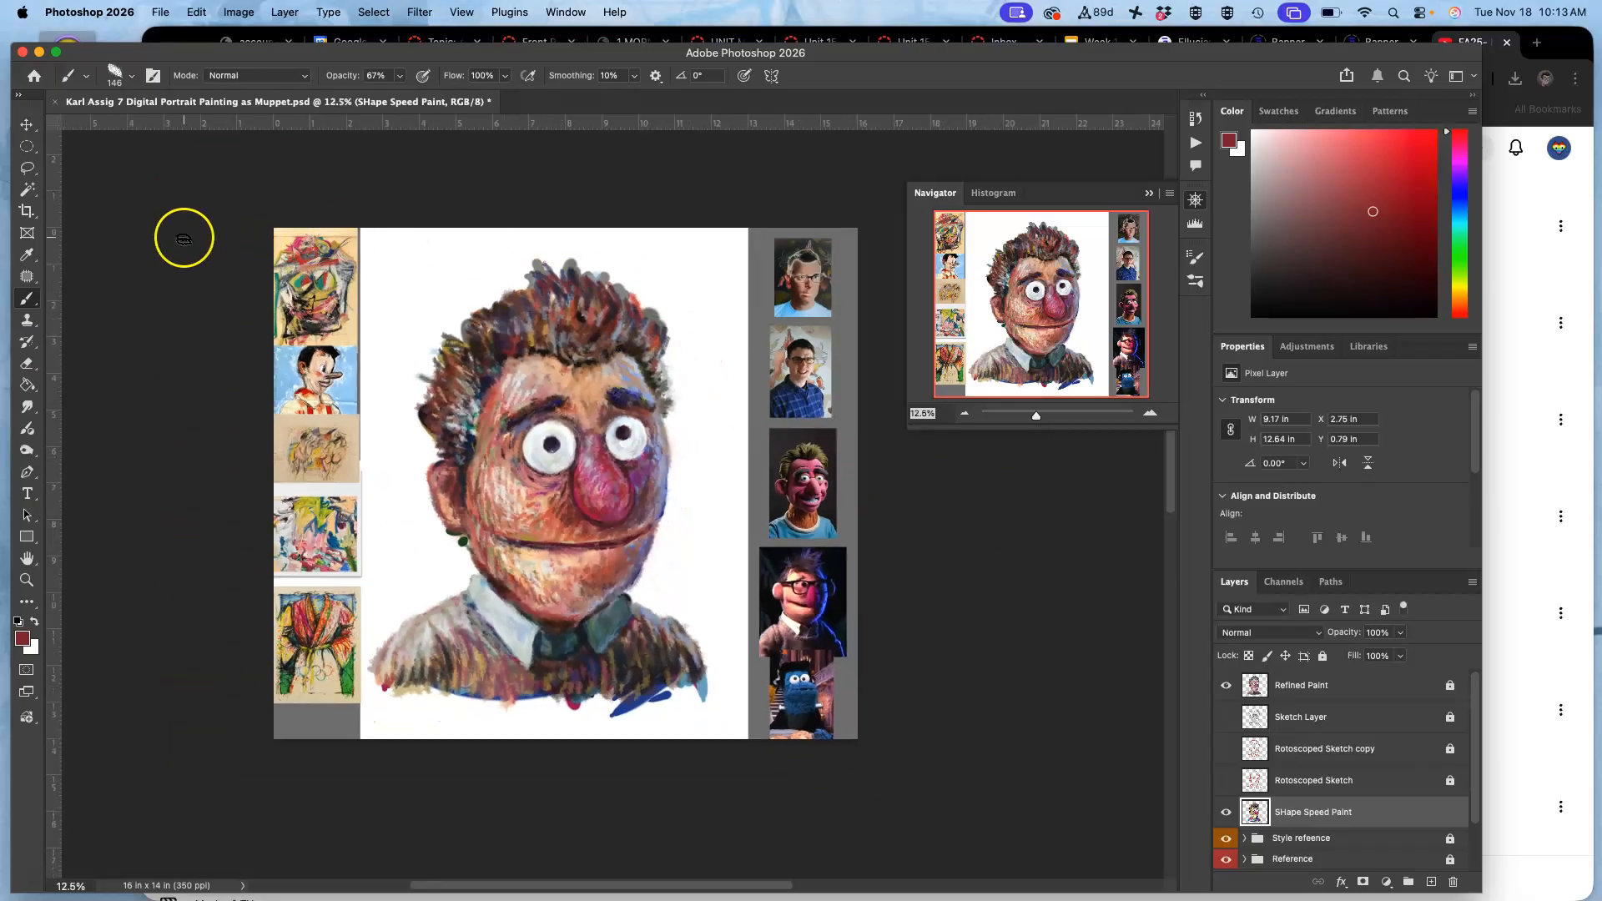
pyautogui.click(28, 364)
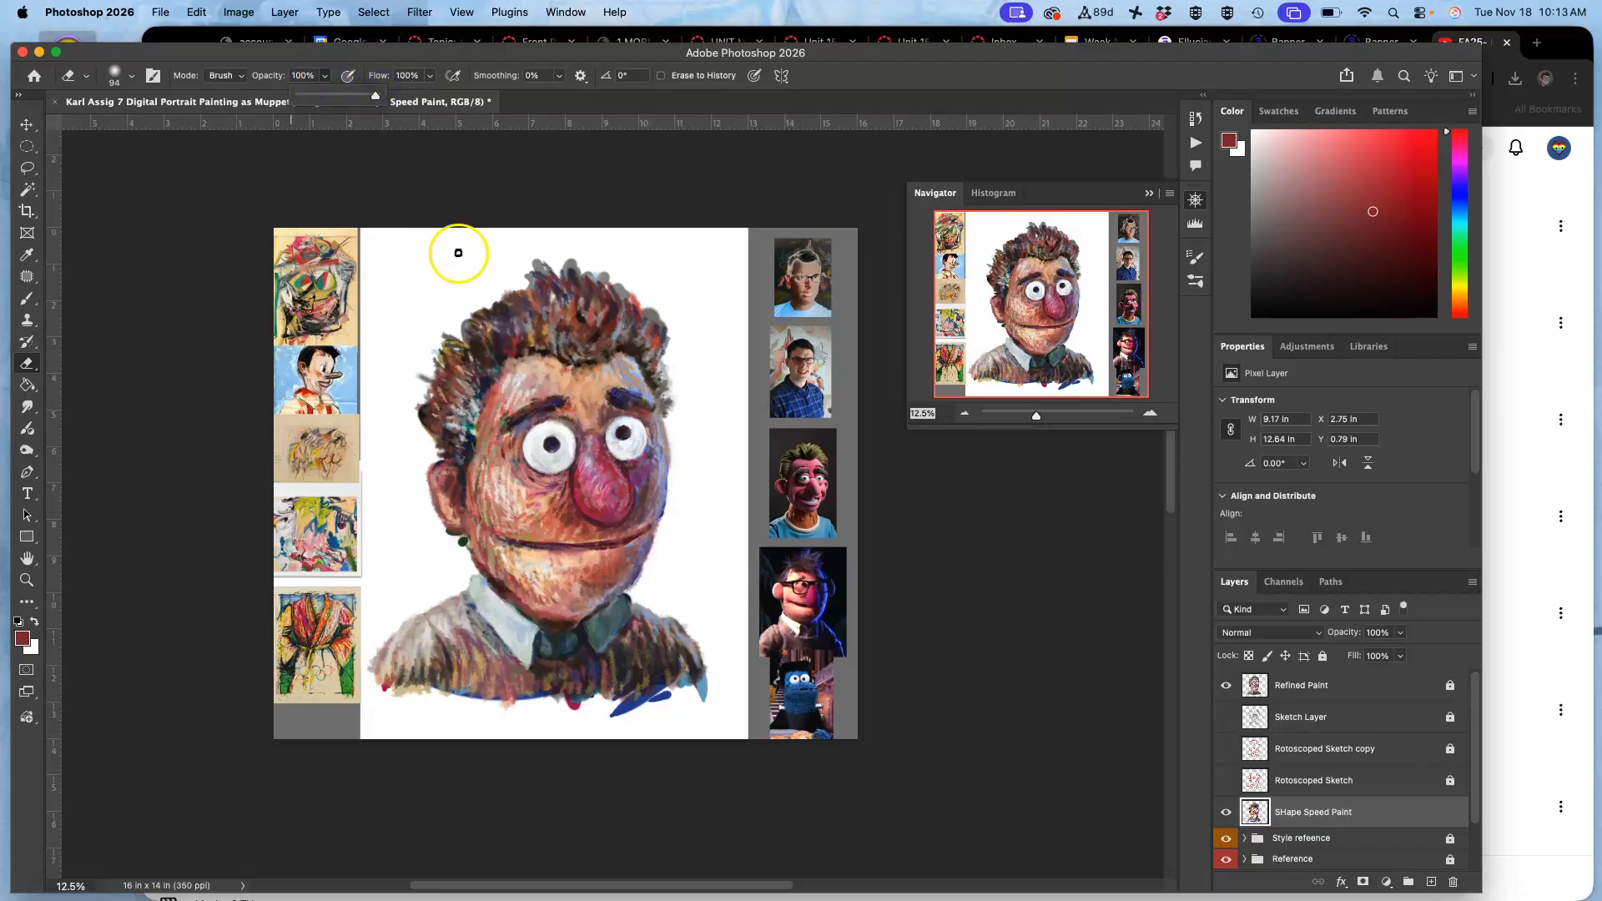
pyautogui.click(131, 76)
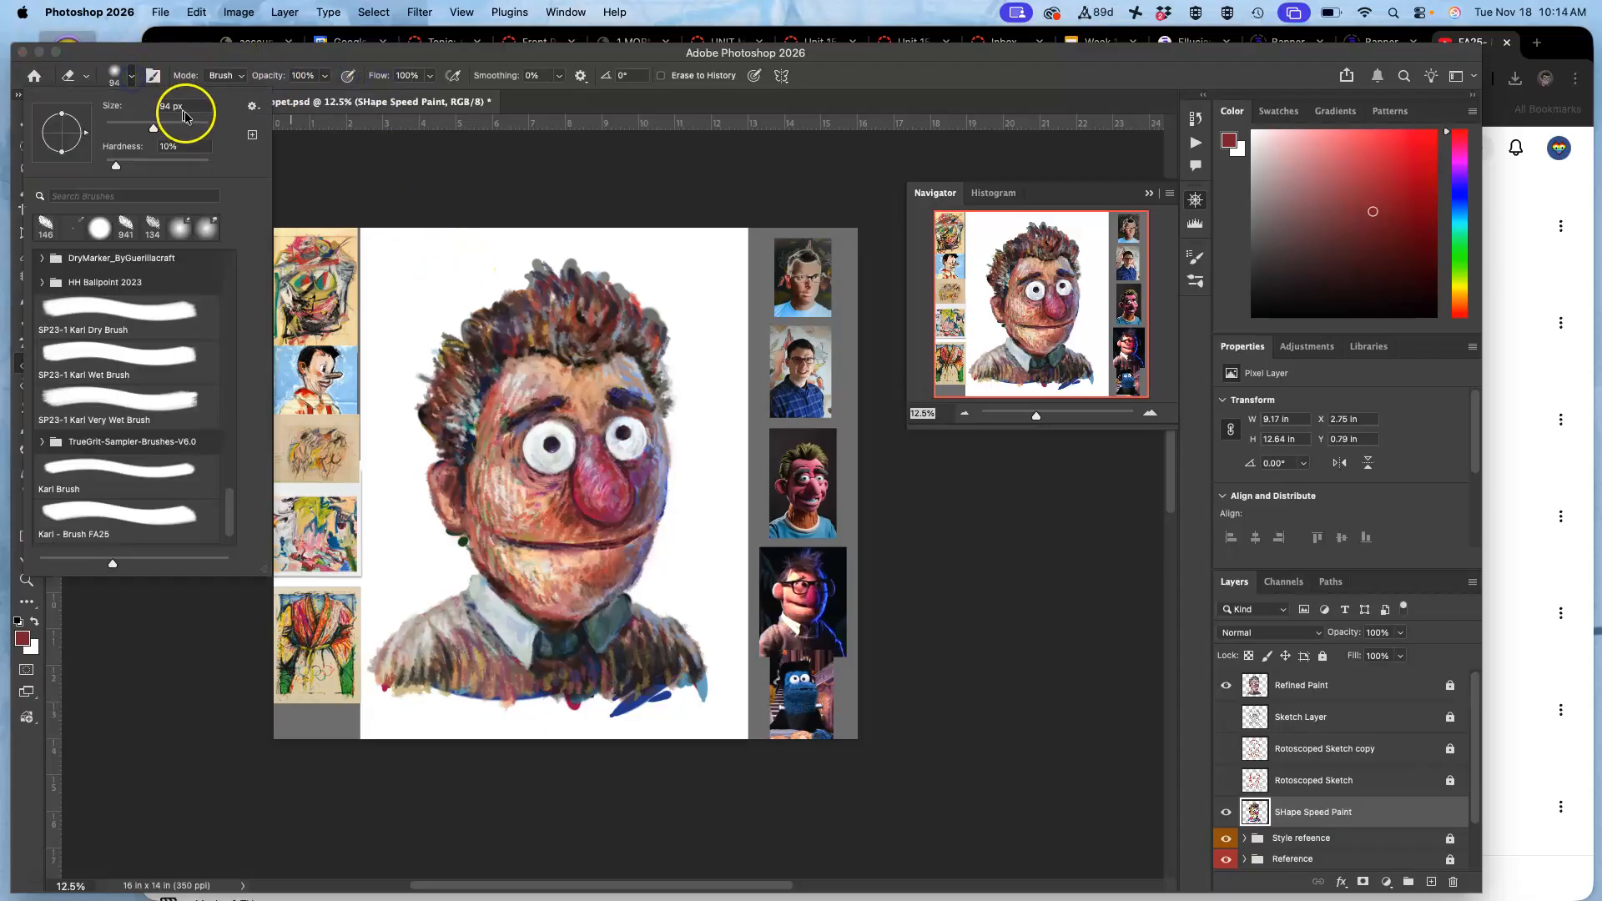
pyautogui.click(513, 288)
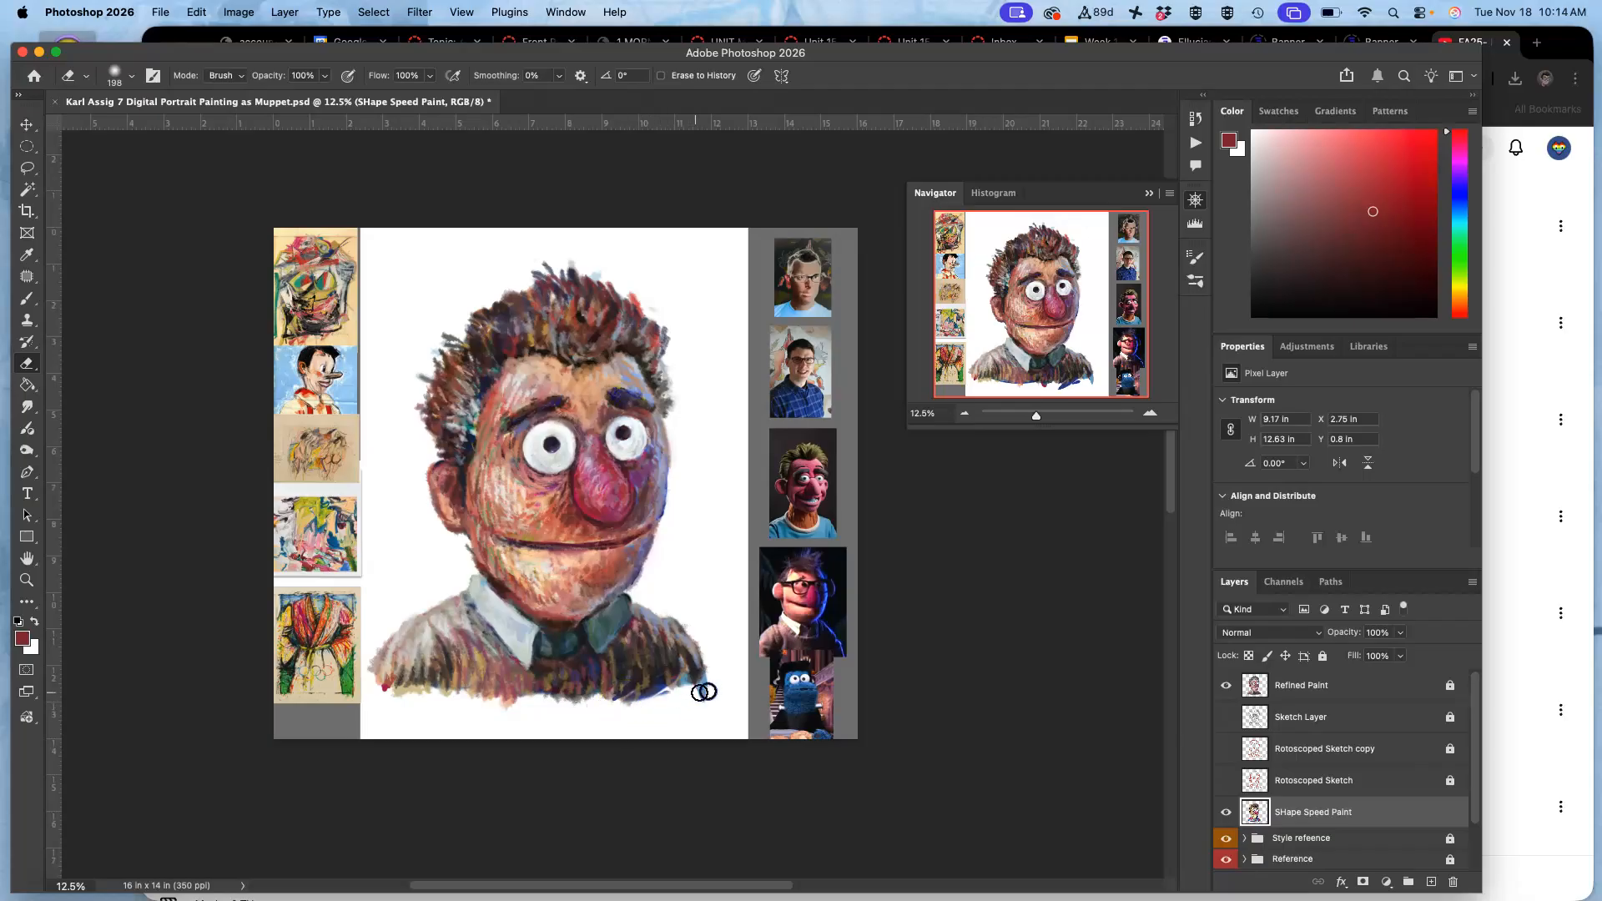
pyautogui.click(679, 699)
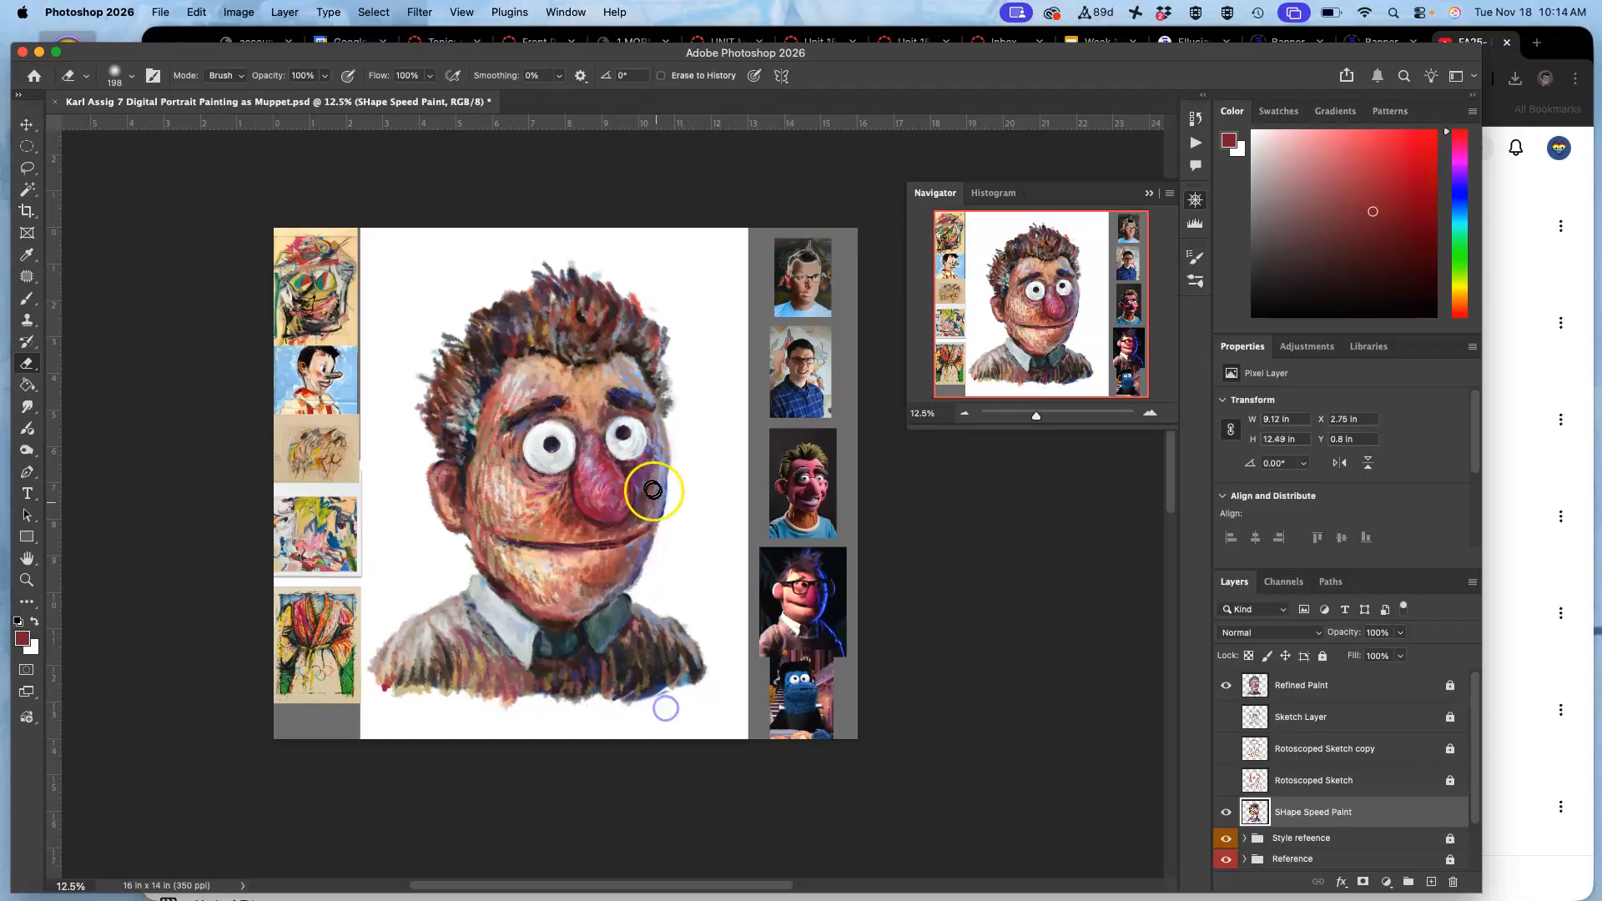
pyautogui.click(464, 564)
pyautogui.moveTo(408, 405); pyautogui.dragTo(418, 390)
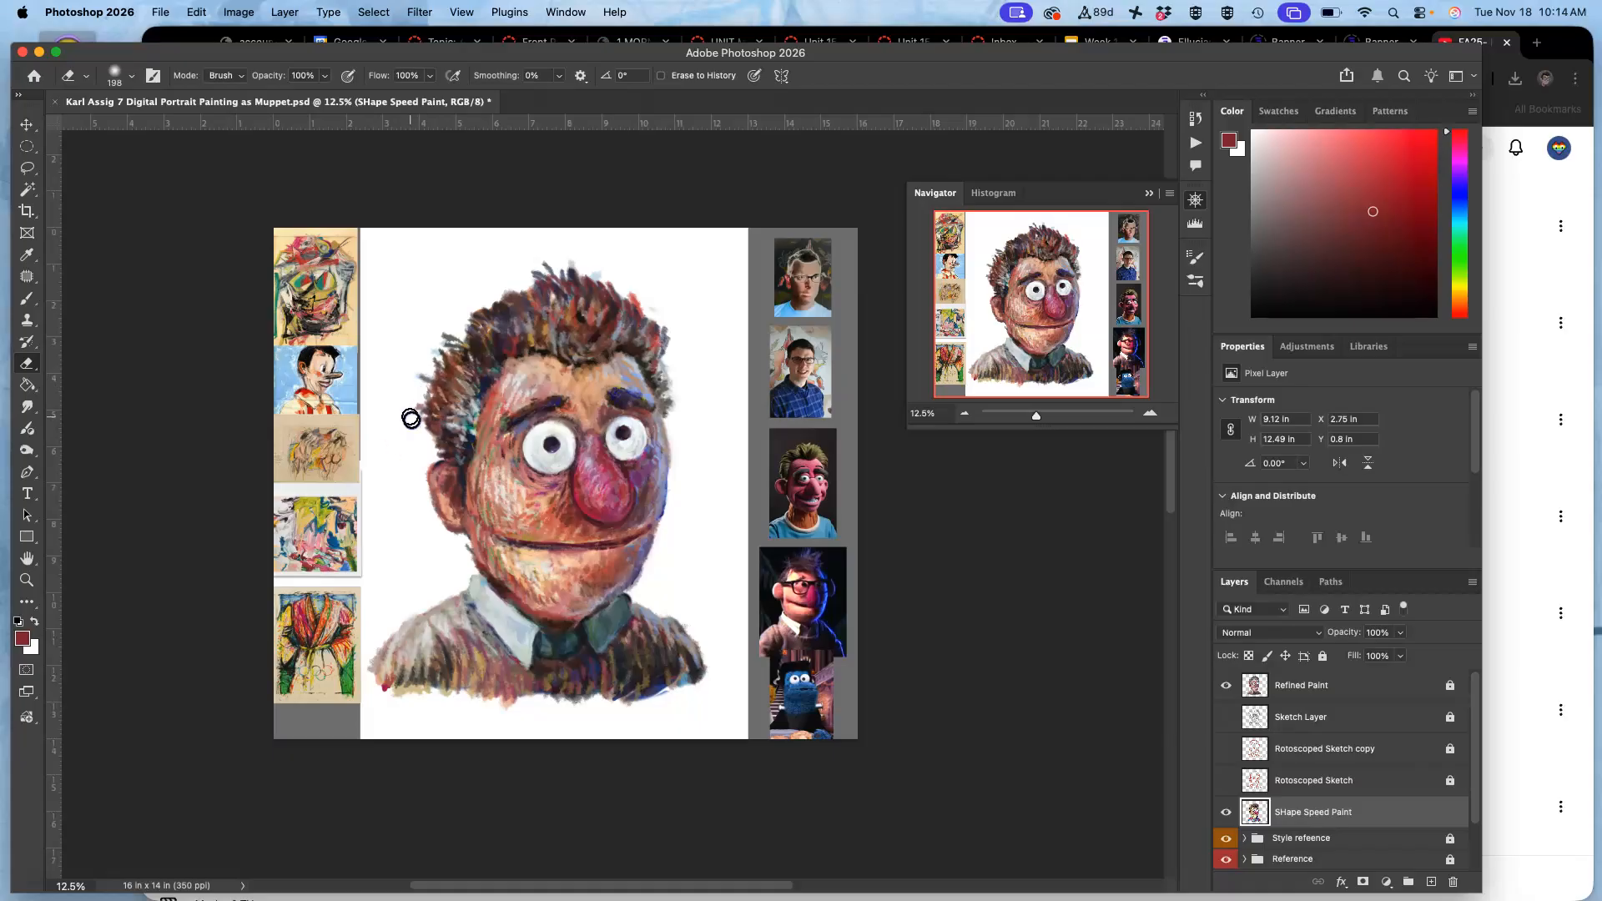
pyautogui.moveTo(673, 382); pyautogui.dragTo(677, 425)
pyautogui.moveTo(666, 528)
pyautogui.mouseDown()
pyautogui.moveTo(738, 466)
pyautogui.moveTo(726, 399)
pyautogui.moveTo(598, 240)
pyautogui.mouseUp()
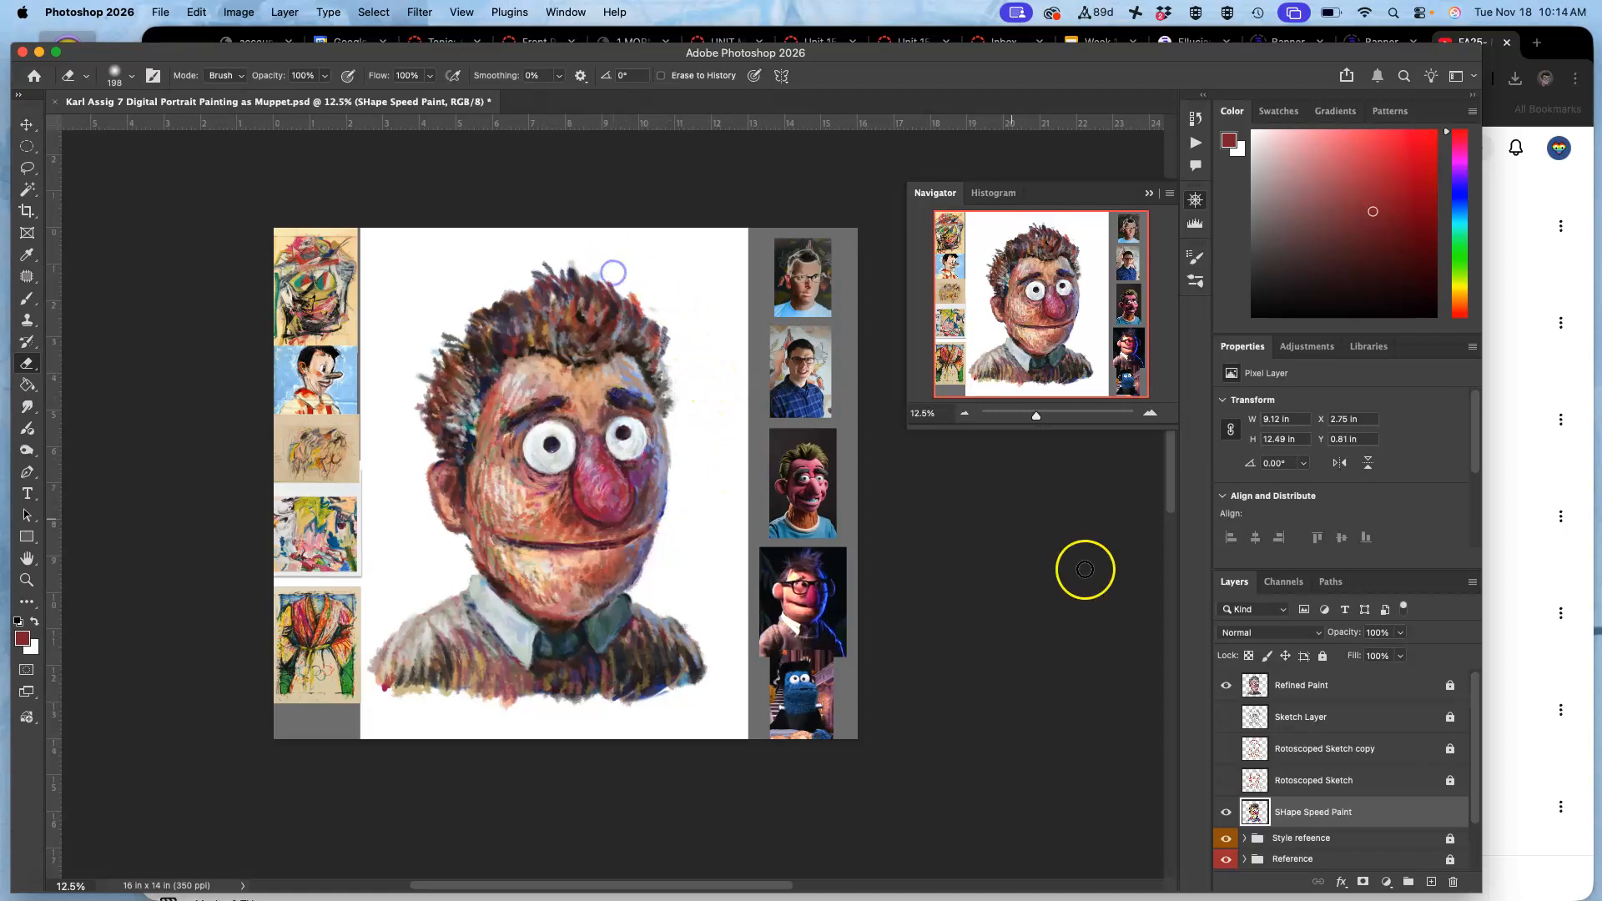
# Lock SHape Speed Paint, then unlock Refined Paint and erase its stray strokes around the hair and jaw.
pyautogui.click(1322, 655)
pyautogui.click(1450, 686)
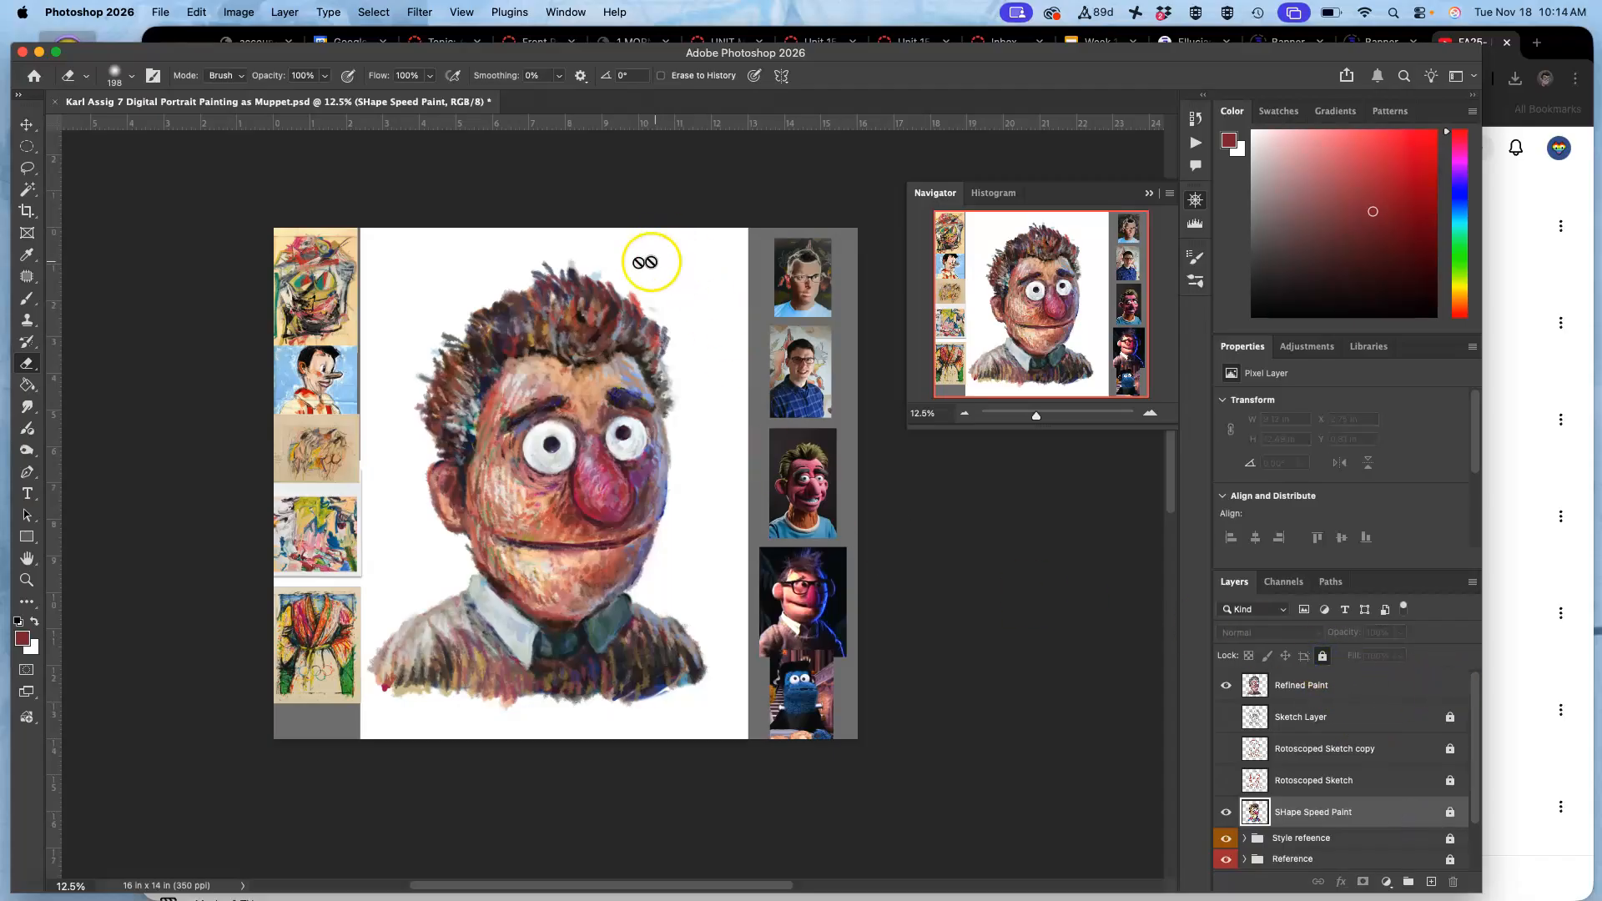
pyautogui.click(551, 261)
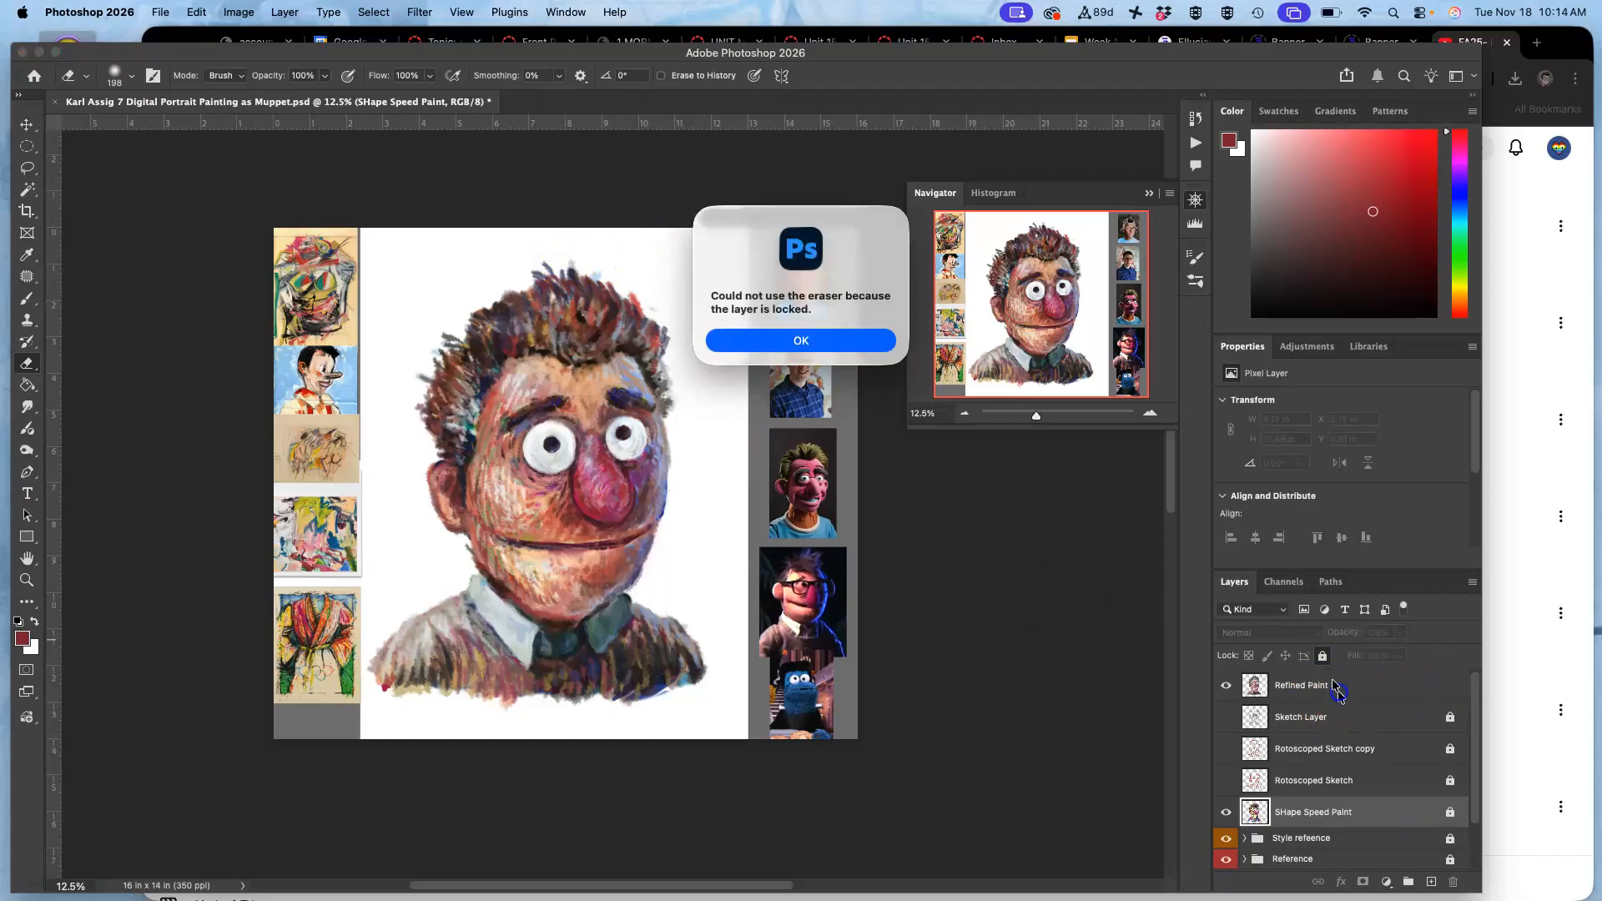
pyautogui.click(846, 337)
pyautogui.click(1294, 682)
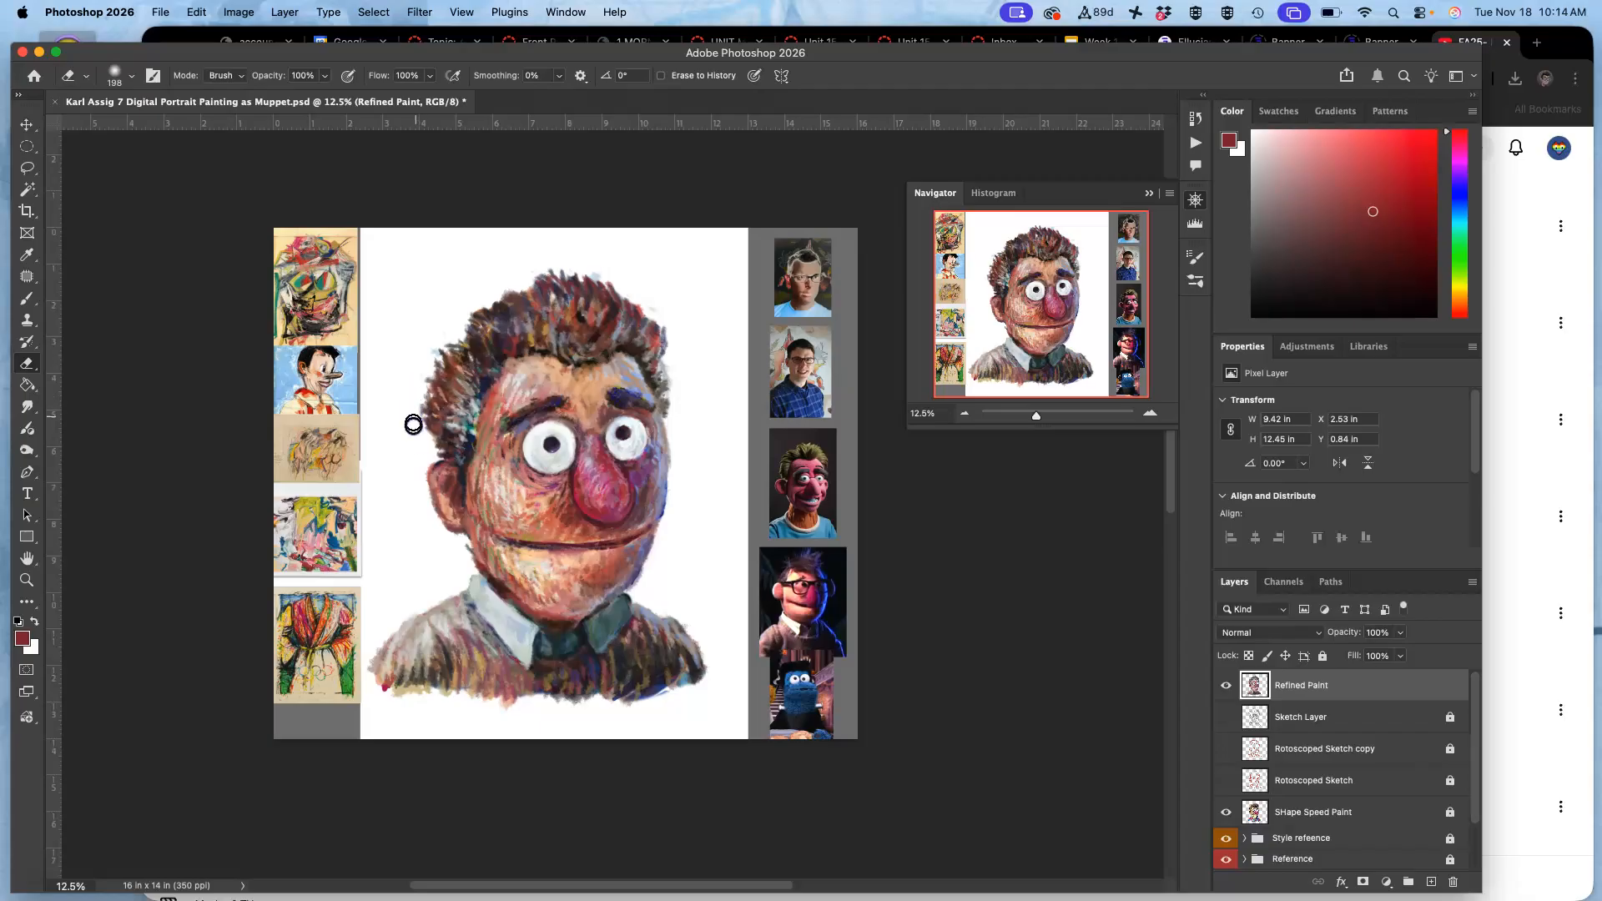
pyautogui.click(463, 566)
pyautogui.moveTo(453, 568); pyautogui.dragTo(462, 592)
# Unlock SHape Speed Paint and erase its dark blue marks outside the muppet's right-hand cheek and jaw.
pyautogui.scroll(5, 659, 497)
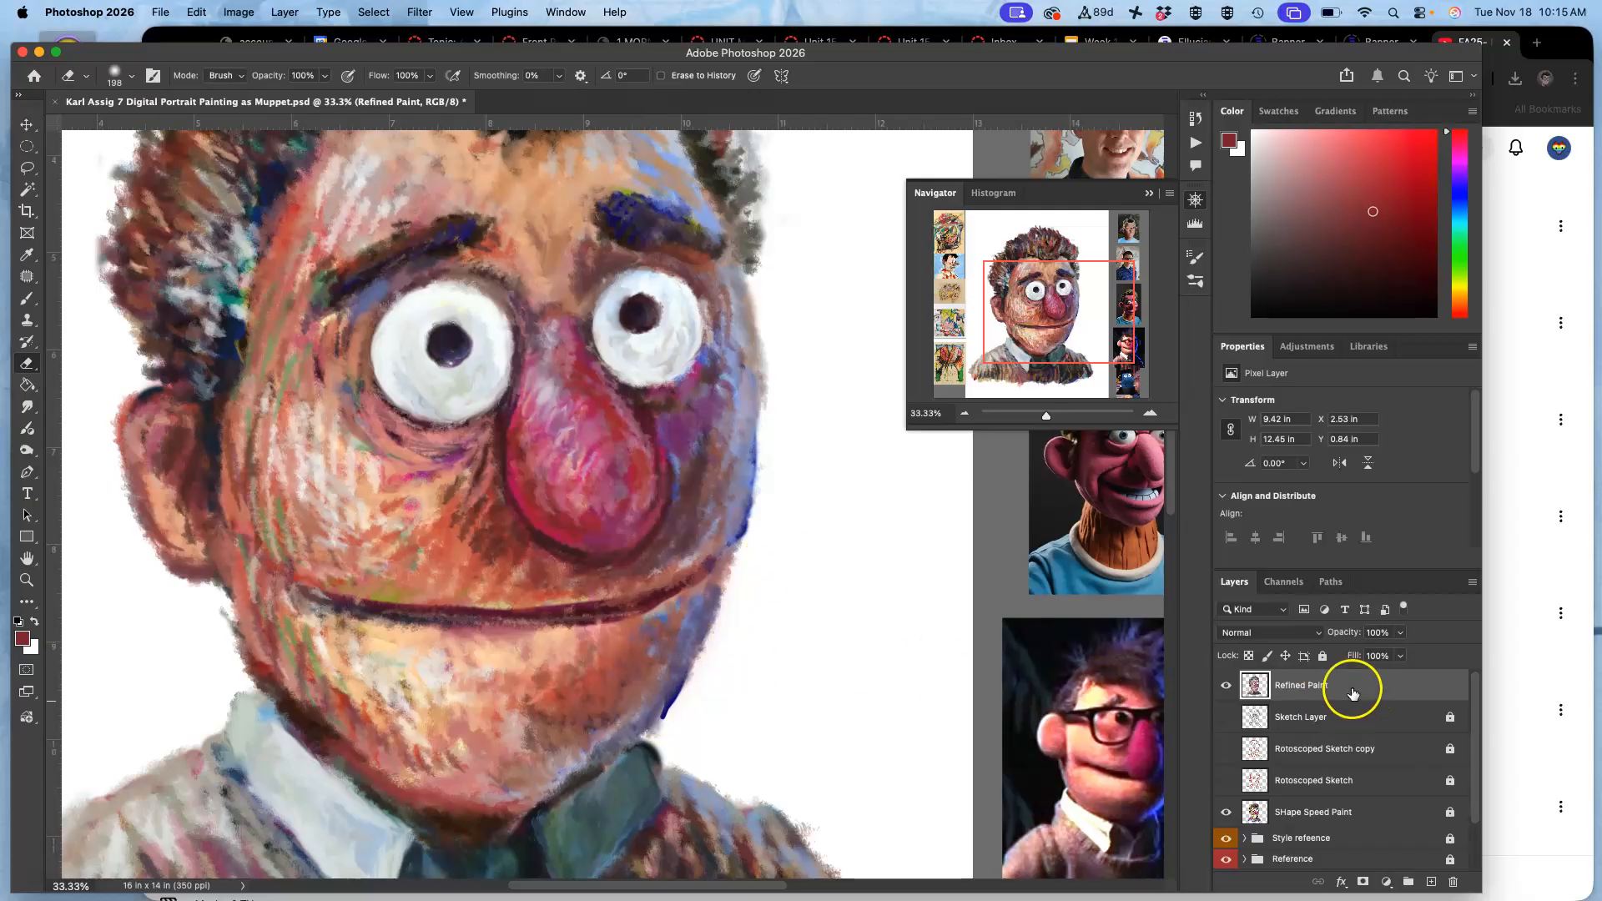
pyautogui.click(1405, 809)
pyautogui.moveTo(753, 522)
pyautogui.mouseDown()
pyautogui.moveTo(762, 490)
pyautogui.moveTo(676, 704)
pyautogui.moveTo(718, 618)
pyautogui.moveTo(734, 662)
pyautogui.mouseUp()
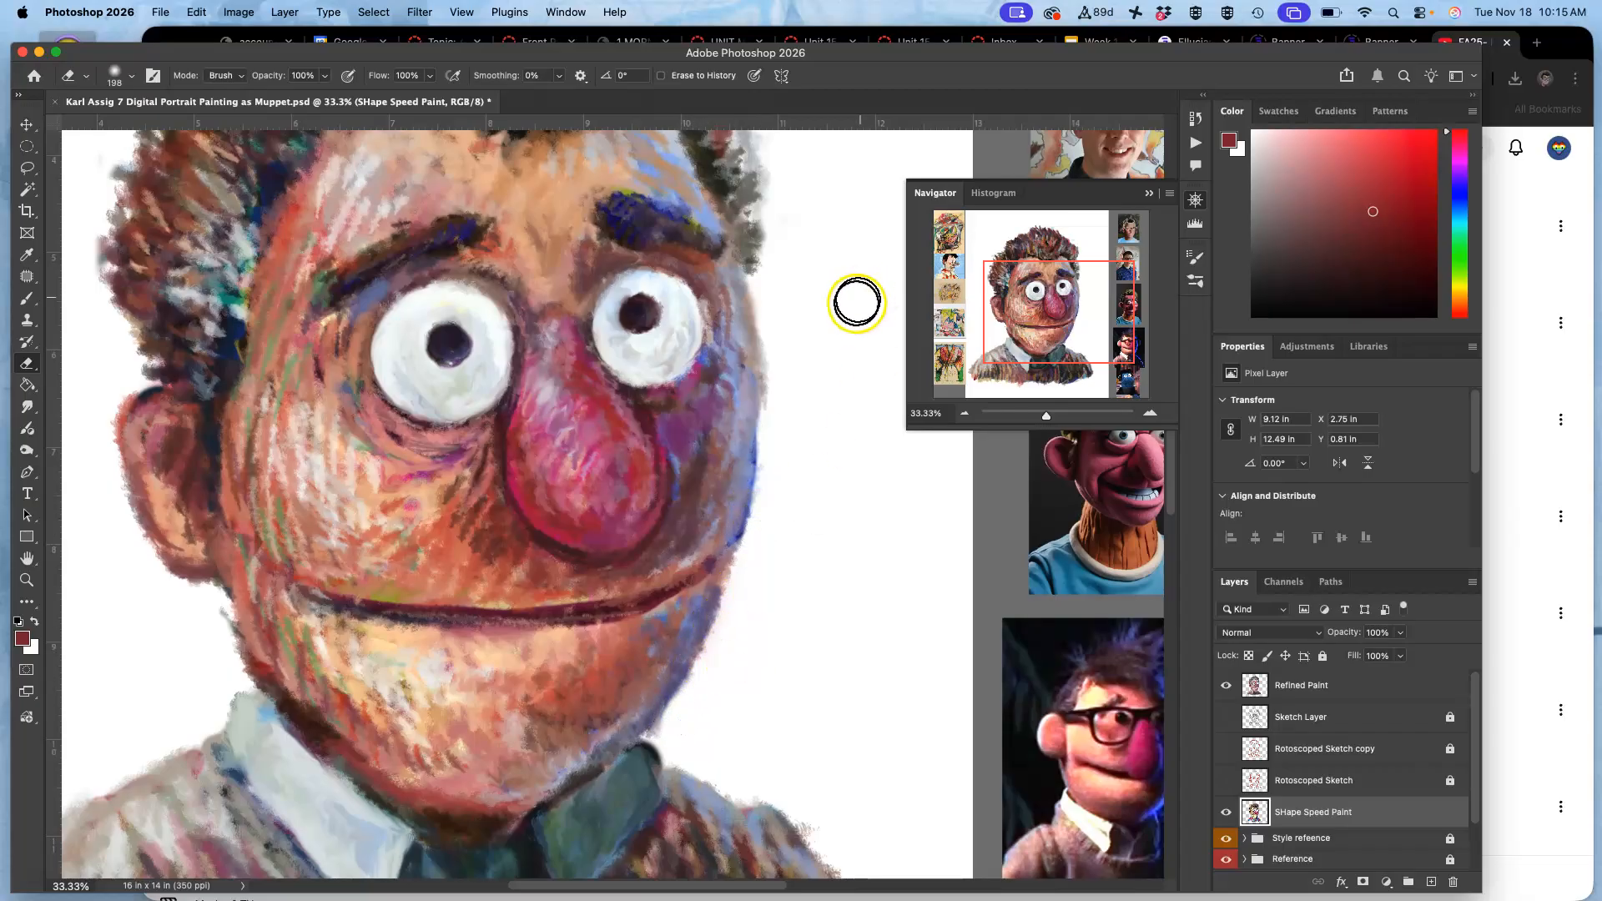
pyautogui.click(798, 393)
# Select Refined Paint and erase stray strokes outside the right-hand face edge, the left jaw and the ear.
pyautogui.click(1397, 688)
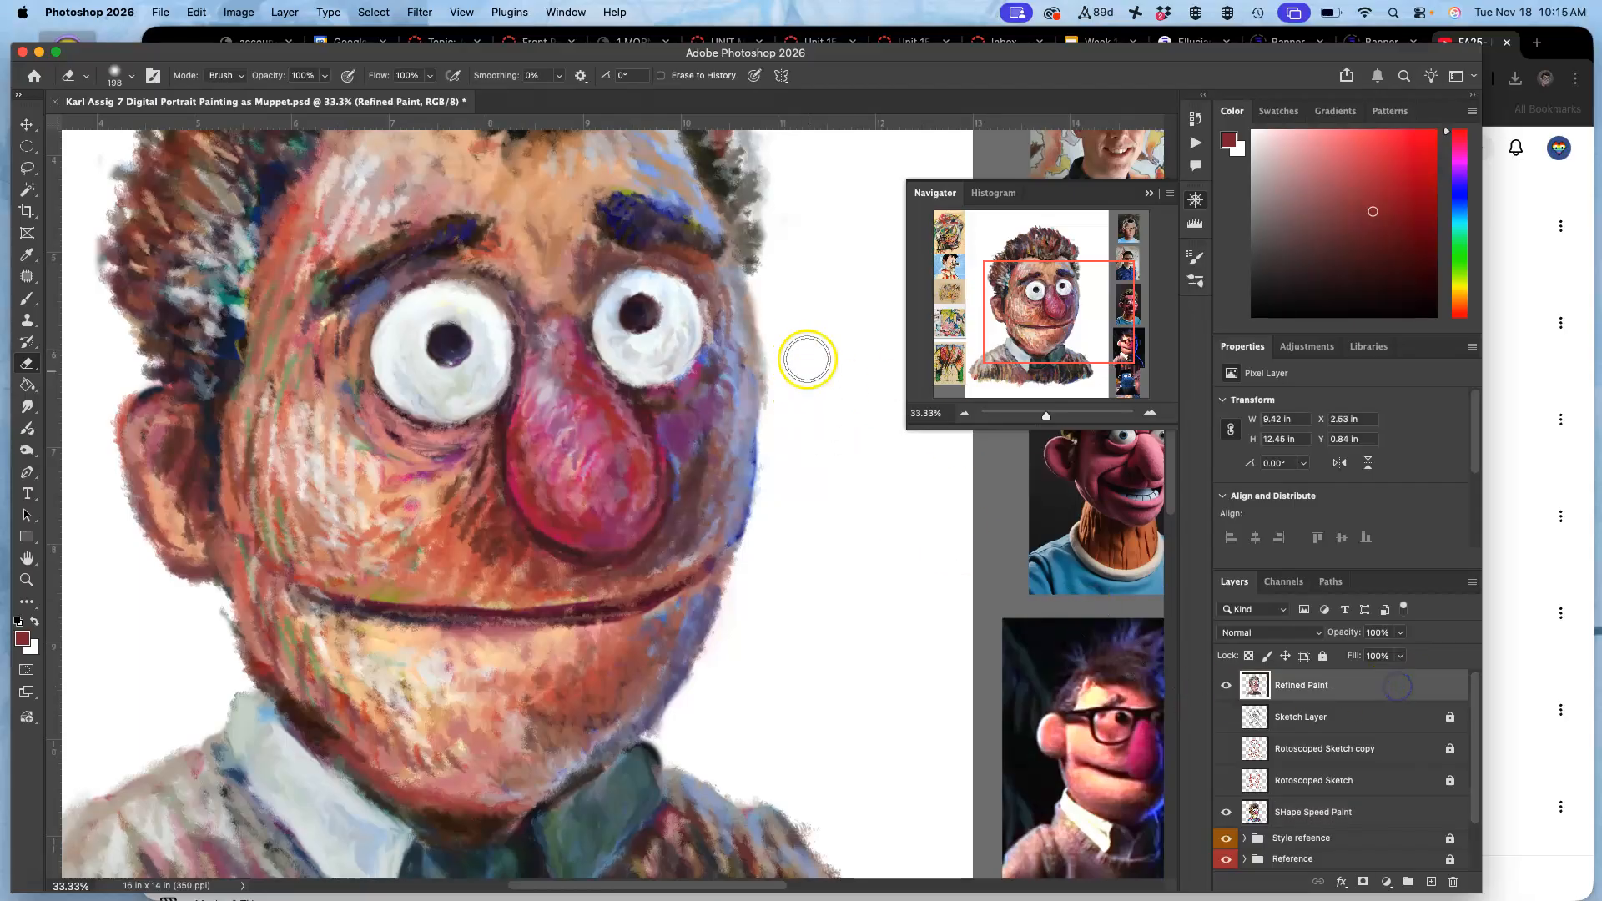
pyautogui.moveTo(776, 319)
pyautogui.mouseDown()
pyautogui.moveTo(773, 420)
pyautogui.moveTo(762, 303)
pyautogui.moveTo(768, 454)
pyautogui.mouseUp()
pyautogui.moveTo(242, 614)
pyautogui.mouseDown()
pyautogui.moveTo(214, 608)
pyautogui.moveTo(232, 668)
pyautogui.moveTo(211, 607)
pyautogui.moveTo(232, 660)
pyautogui.mouseUp()
pyautogui.moveTo(234, 558); pyautogui.dragTo(283, 511)
pyautogui.moveTo(216, 289)
pyautogui.mouseDown()
pyautogui.moveTo(201, 375)
pyautogui.moveTo(197, 340)
pyautogui.moveTo(227, 453)
pyautogui.mouseUp()
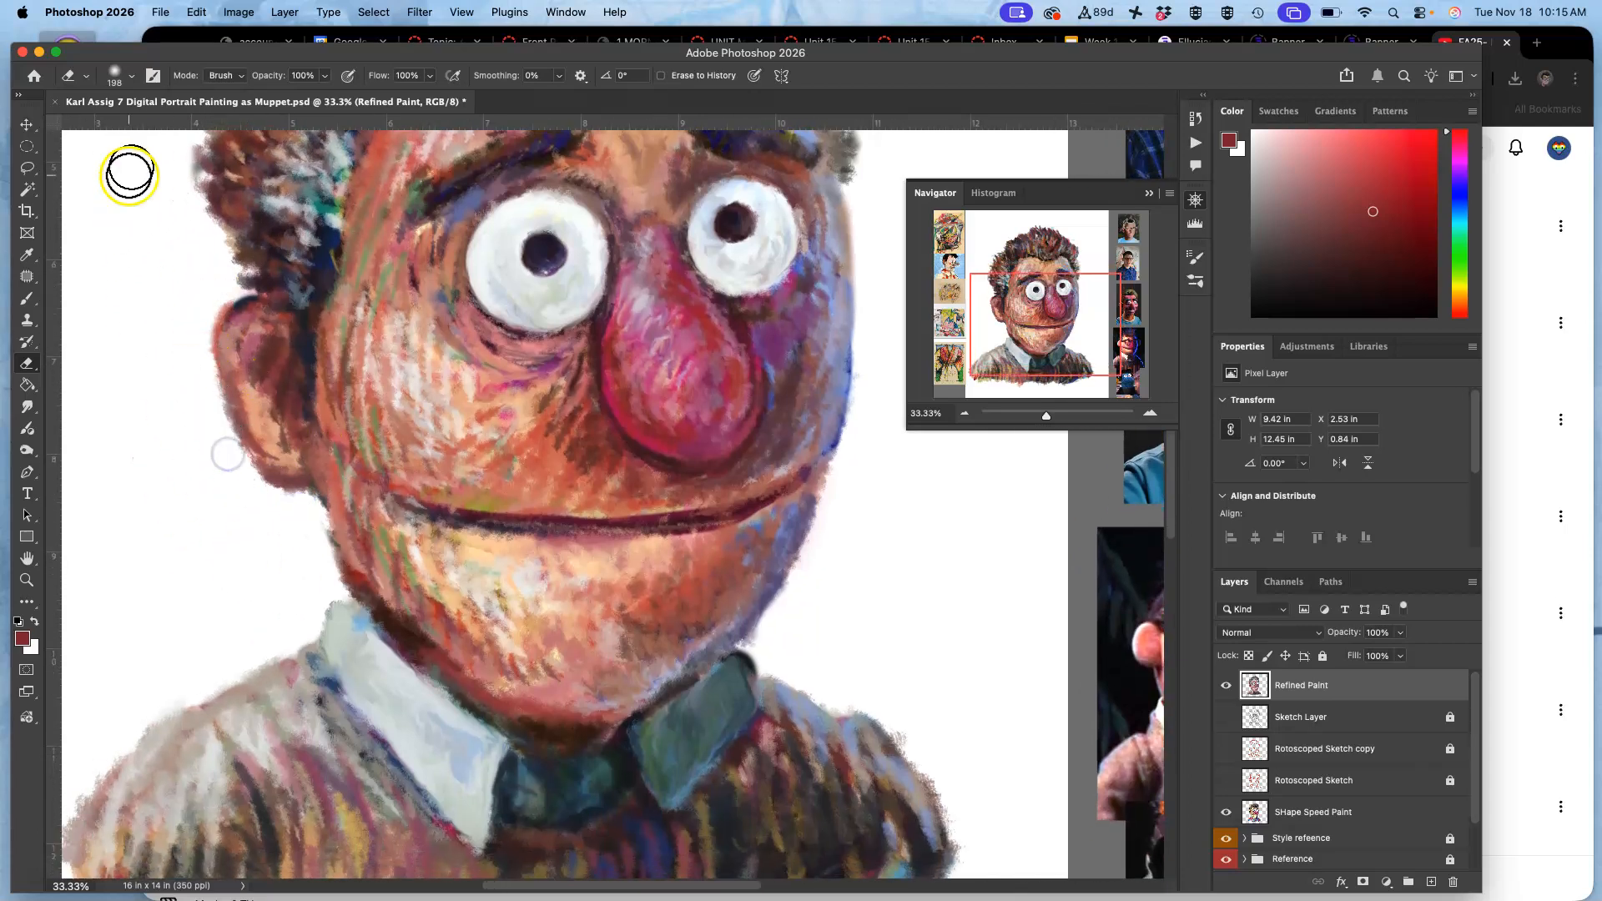
# Brush red-brown sampled from the jaw under the ear and along the left jaw edge on Refined Paint.
pyautogui.click(28, 298)
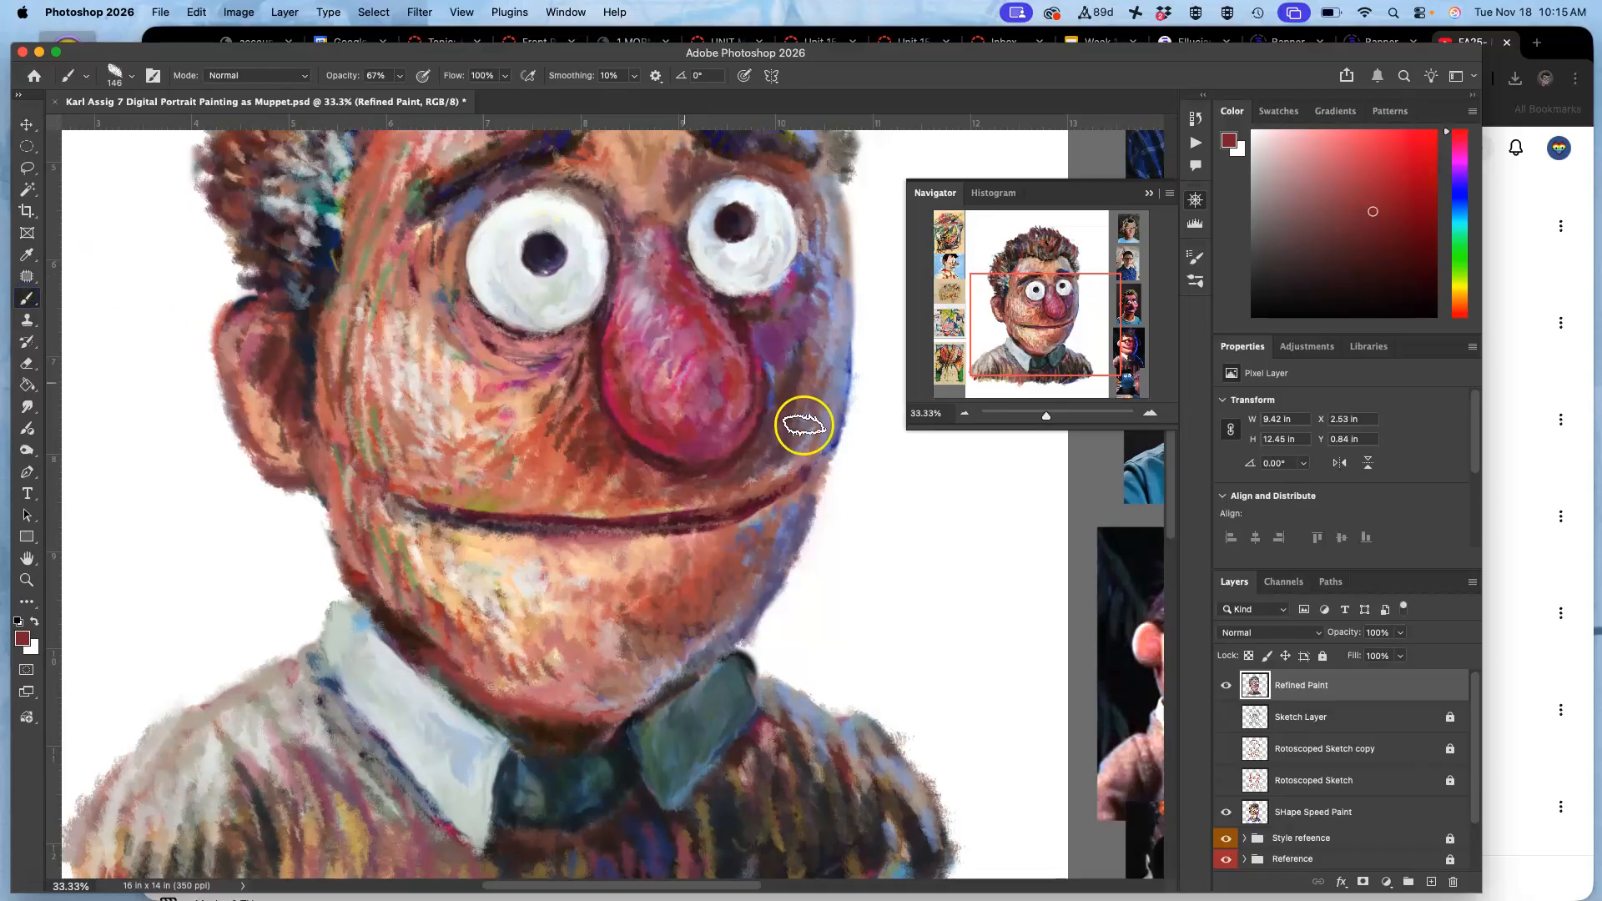
pyautogui.keyDown('alt'); pyautogui.click(364, 577); pyautogui.keyUp('alt')
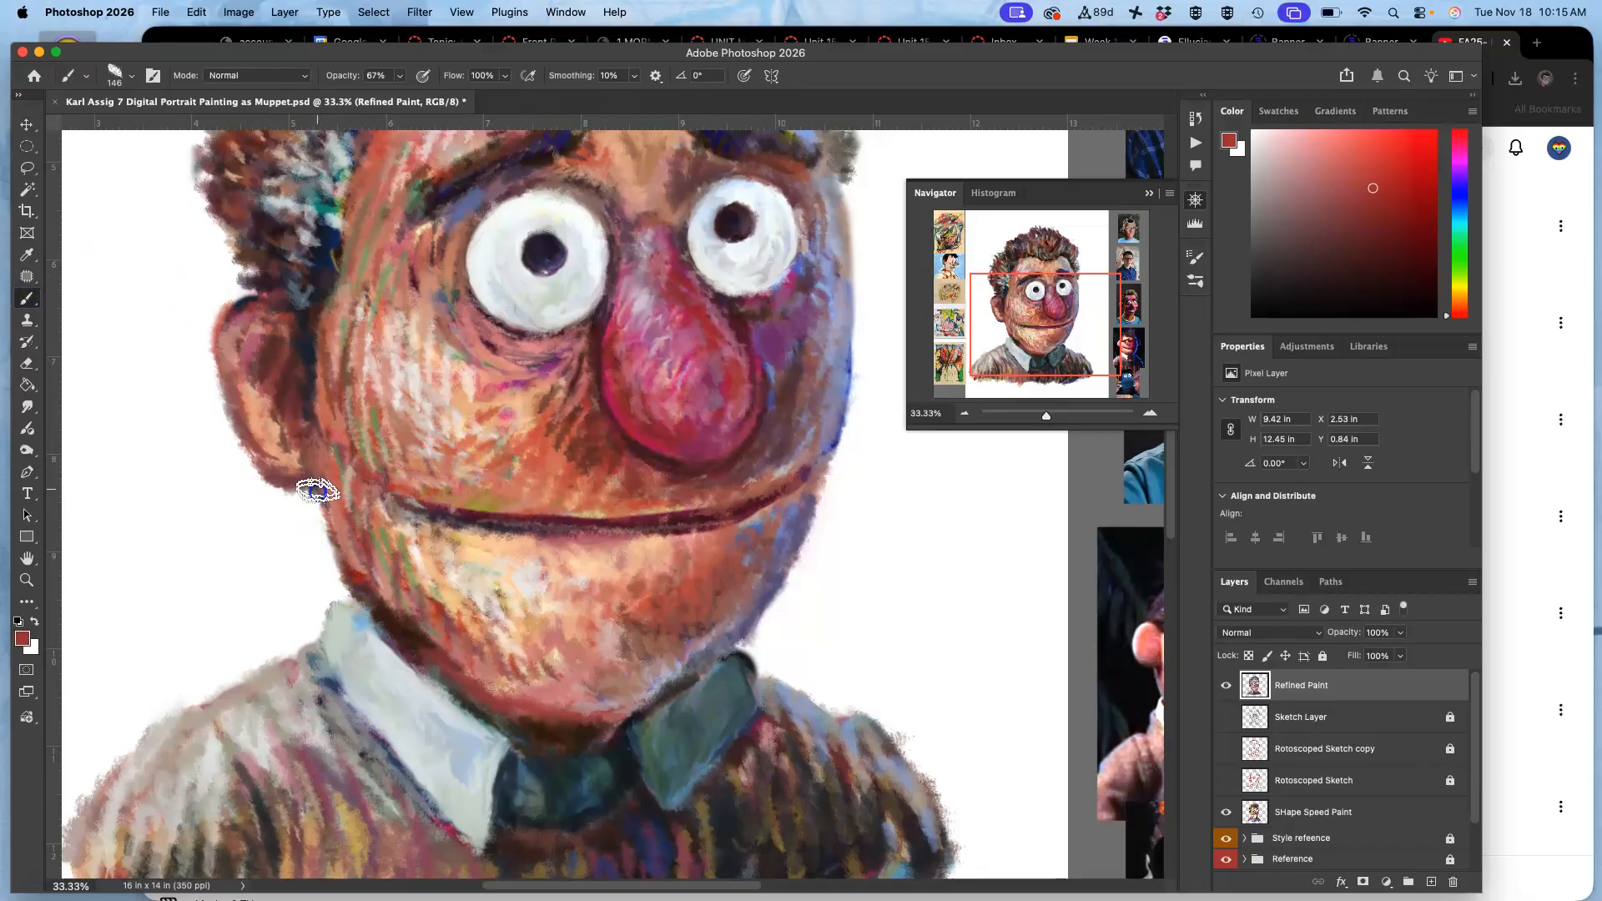
pyautogui.moveTo(359, 571); pyautogui.dragTo(375, 606)
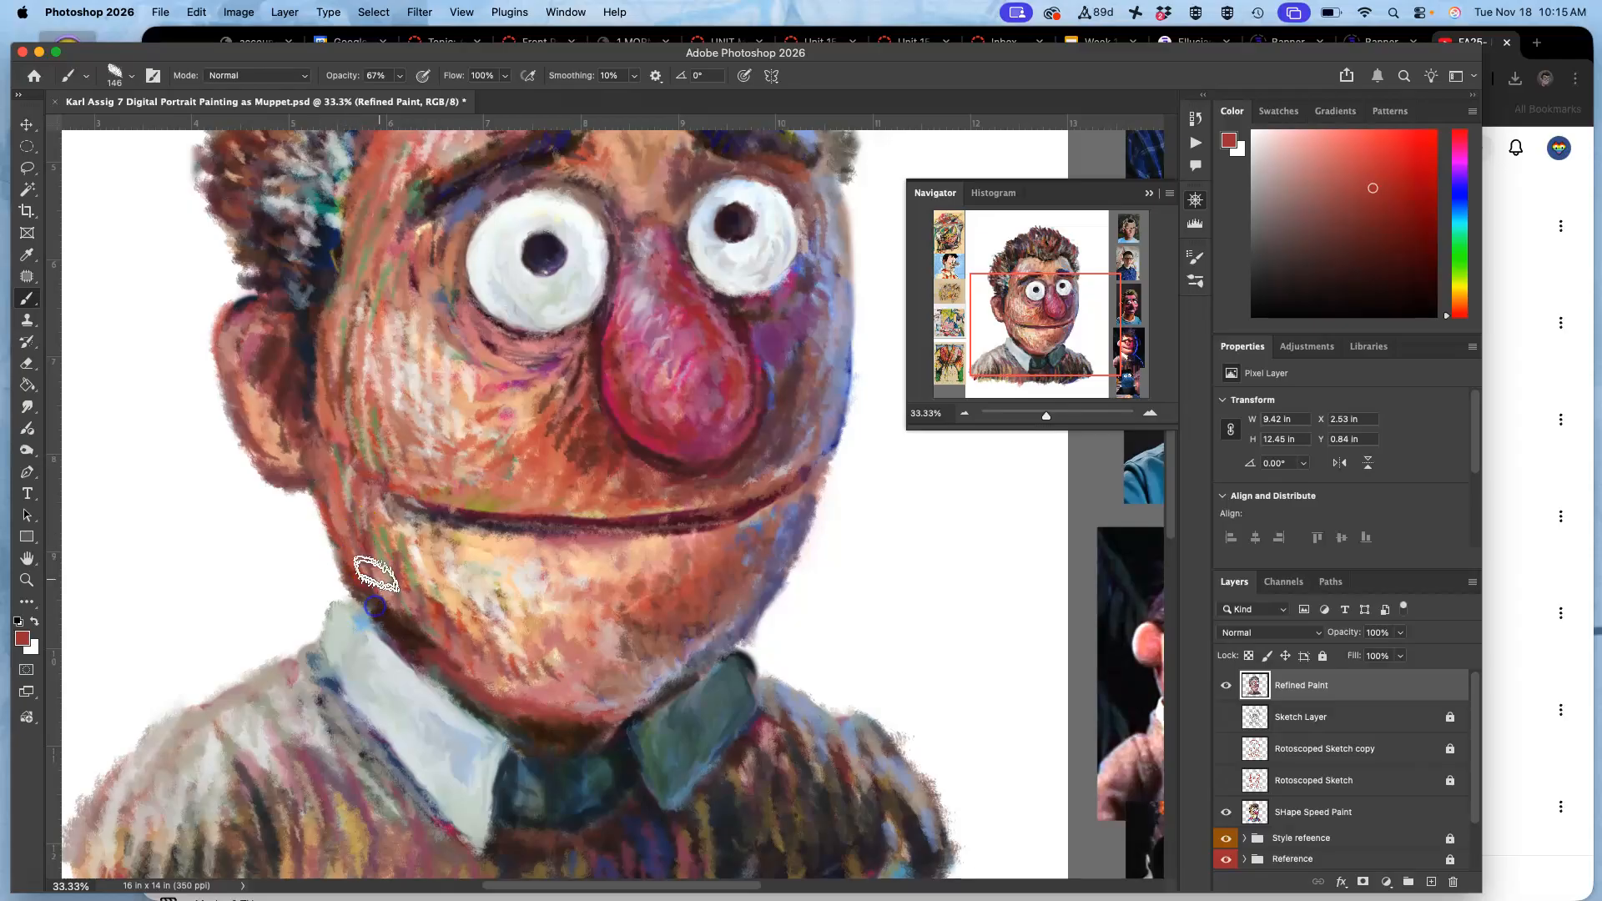
pyautogui.moveTo(608, 614); pyautogui.dragTo(615, 440)
pyautogui.moveTo(378, 404); pyautogui.dragTo(396, 441)
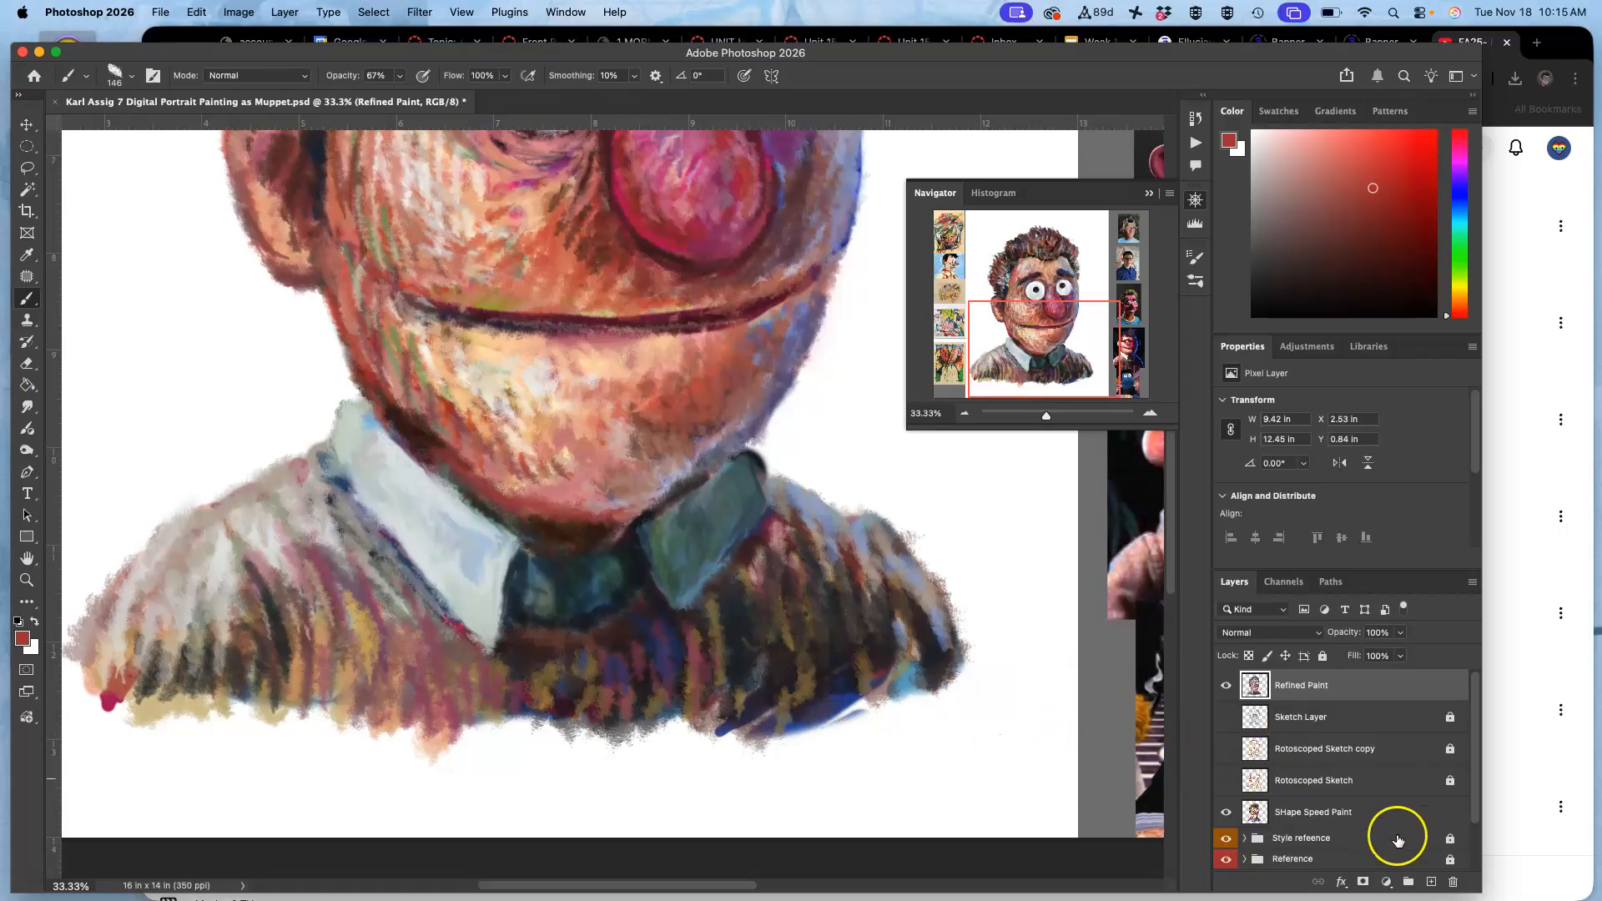
# On SHape Speed Paint, cover the hem's blue stroke with brick red and its crimson left corner with dark grey and beige.
pyautogui.click(1384, 811)
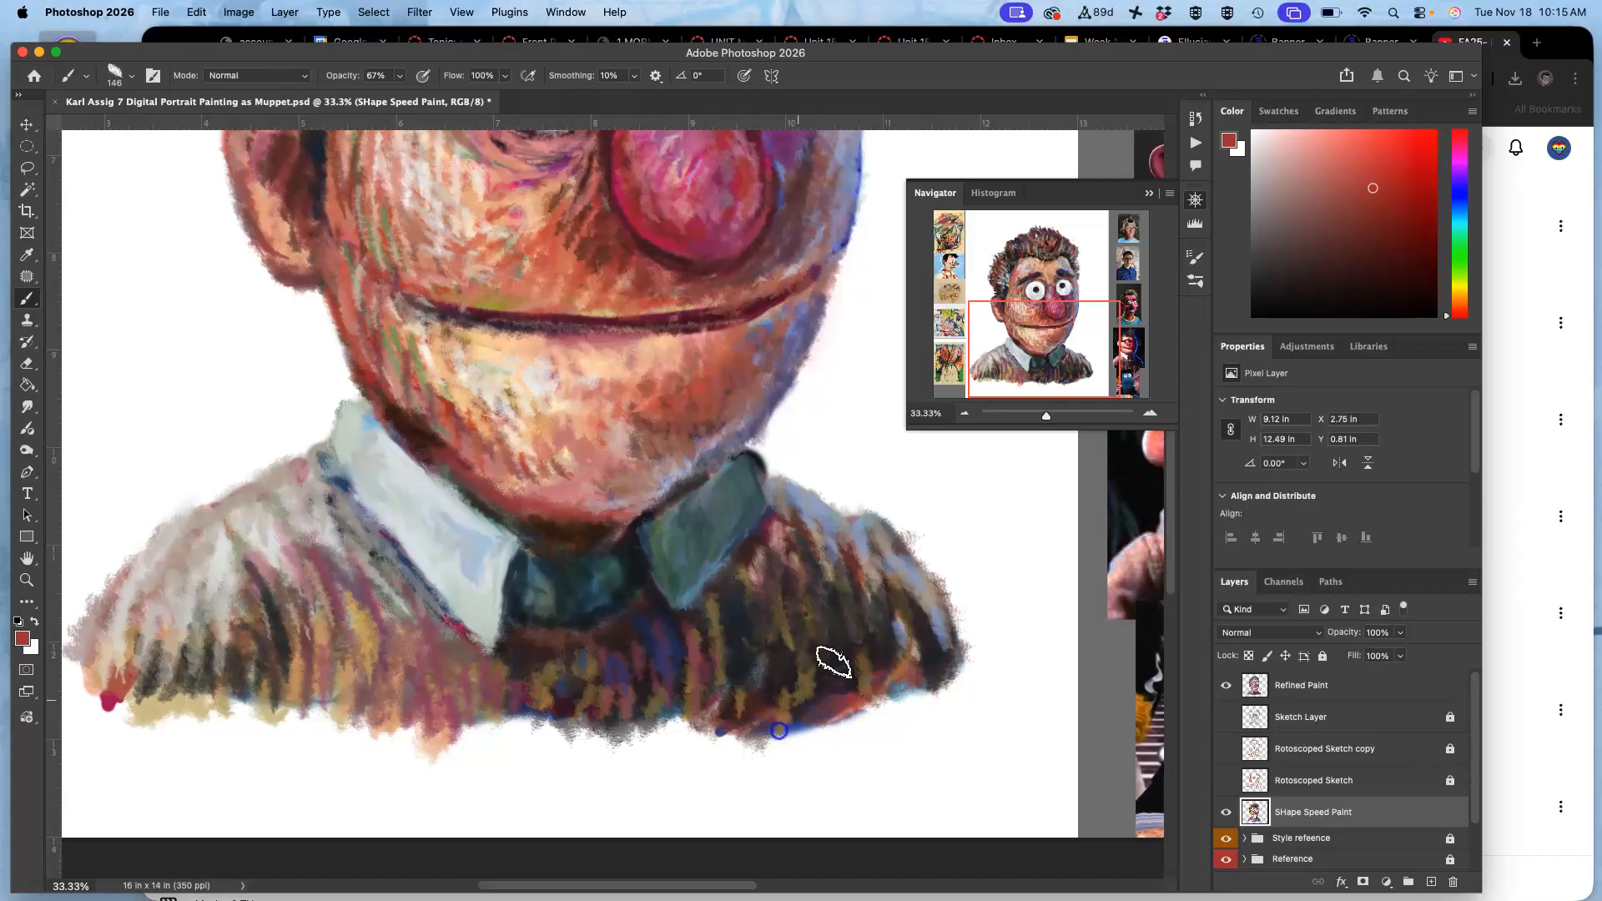
pyautogui.moveTo(149, 670); pyautogui.dragTo(107, 708)
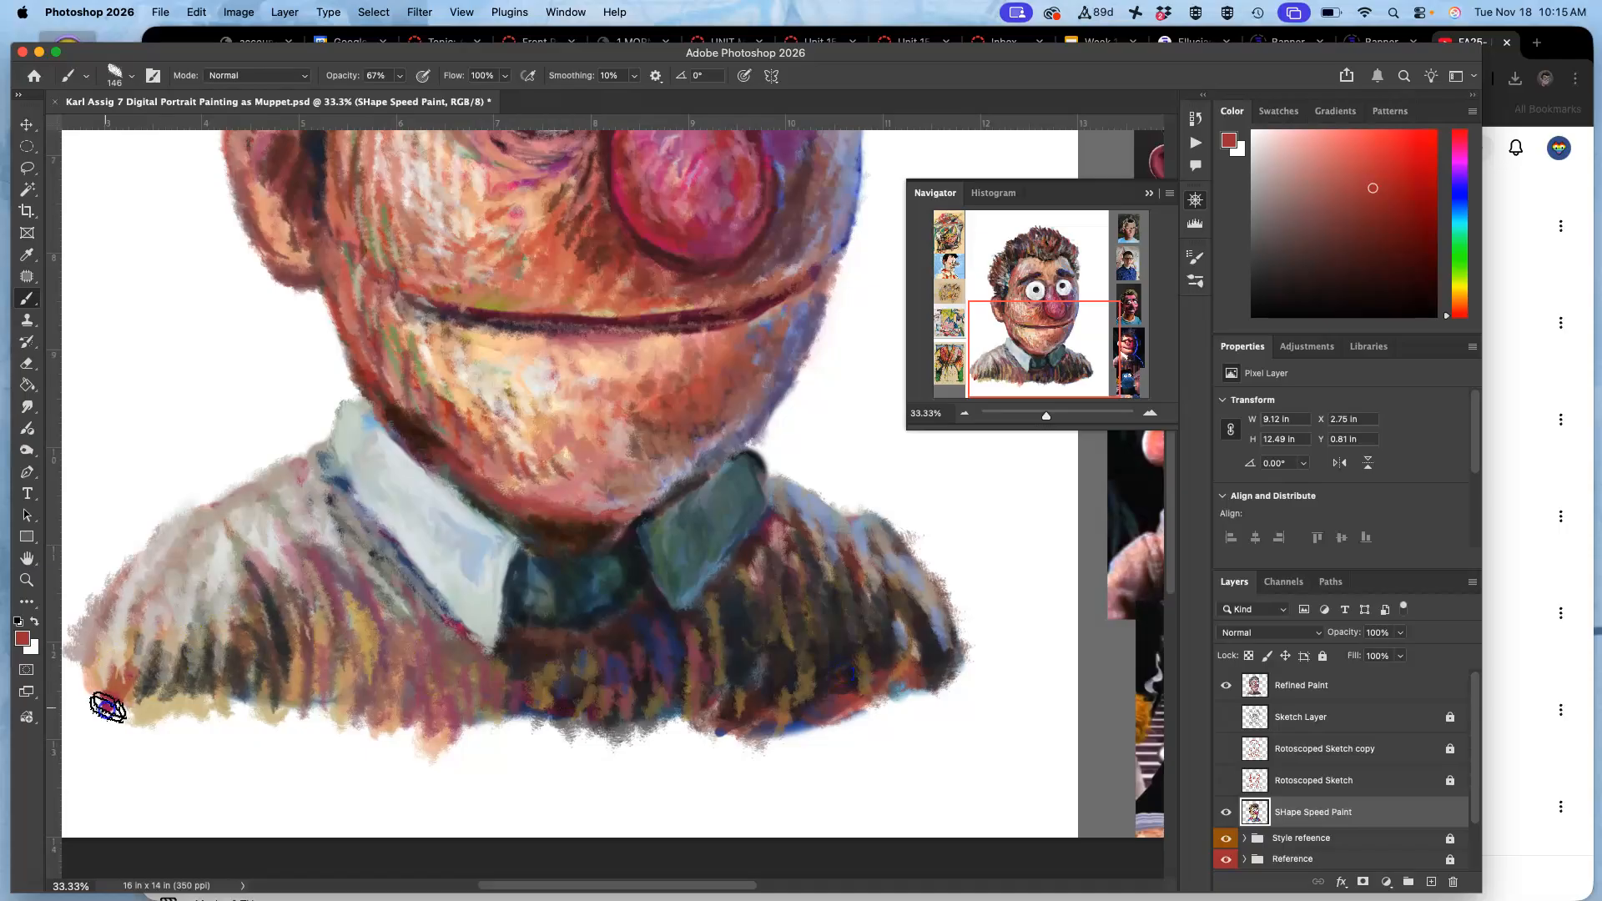
pyautogui.keyDown('alt'); pyautogui.click(212, 656); pyautogui.keyUp('alt')
pyautogui.moveTo(122, 695); pyautogui.dragTo(105, 701)
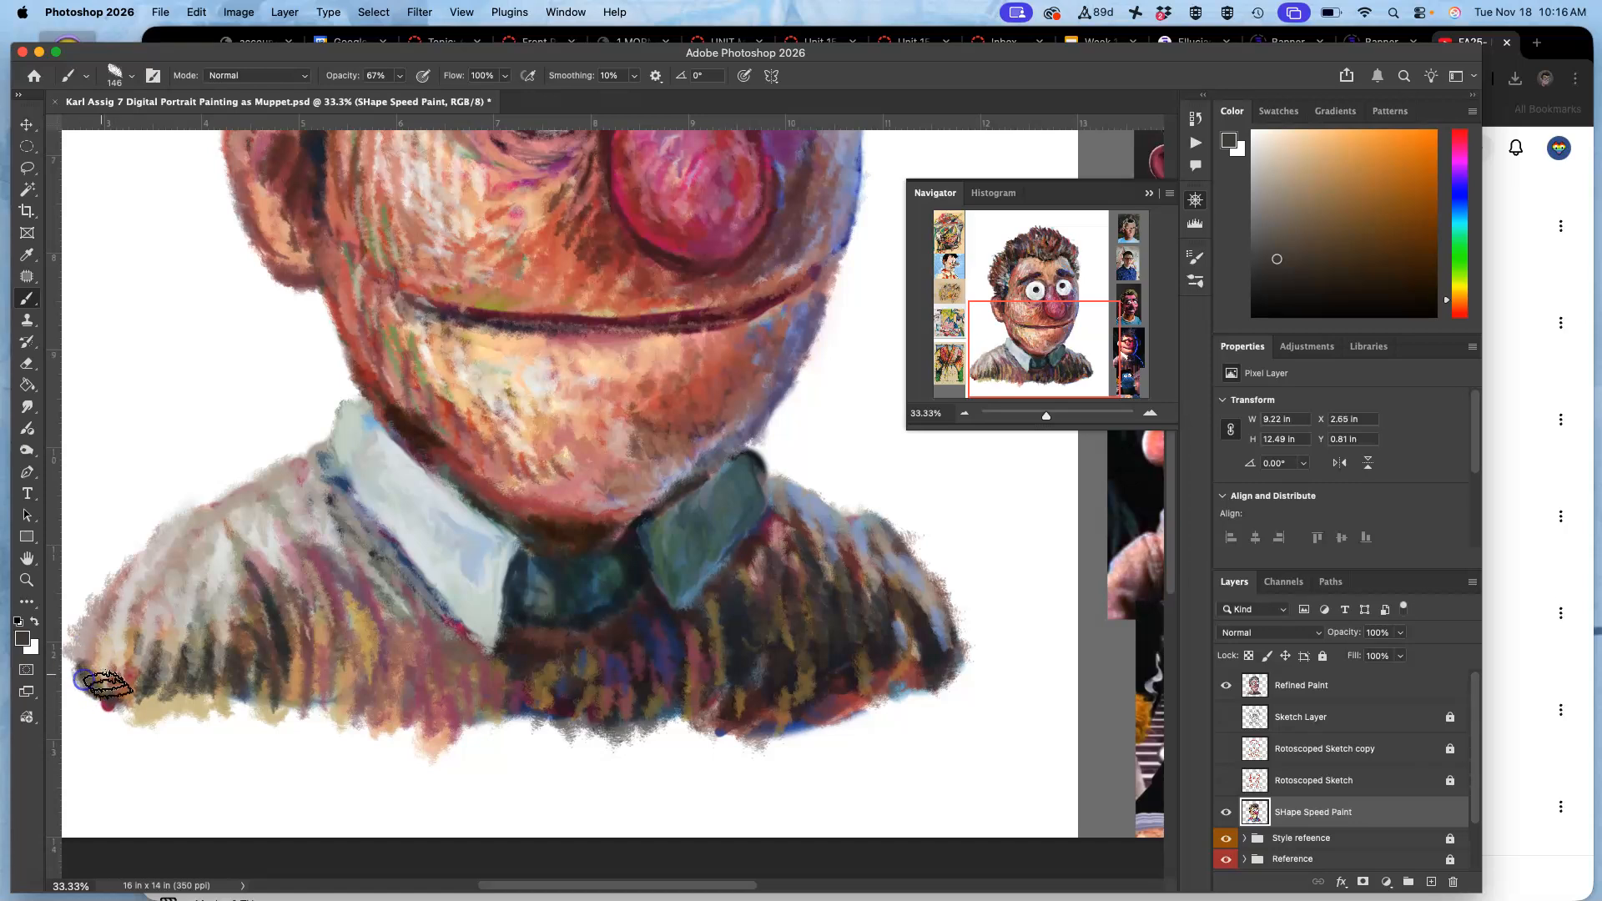
pyautogui.keyDown('alt'); pyautogui.click(107, 643); pyautogui.keyUp('alt')
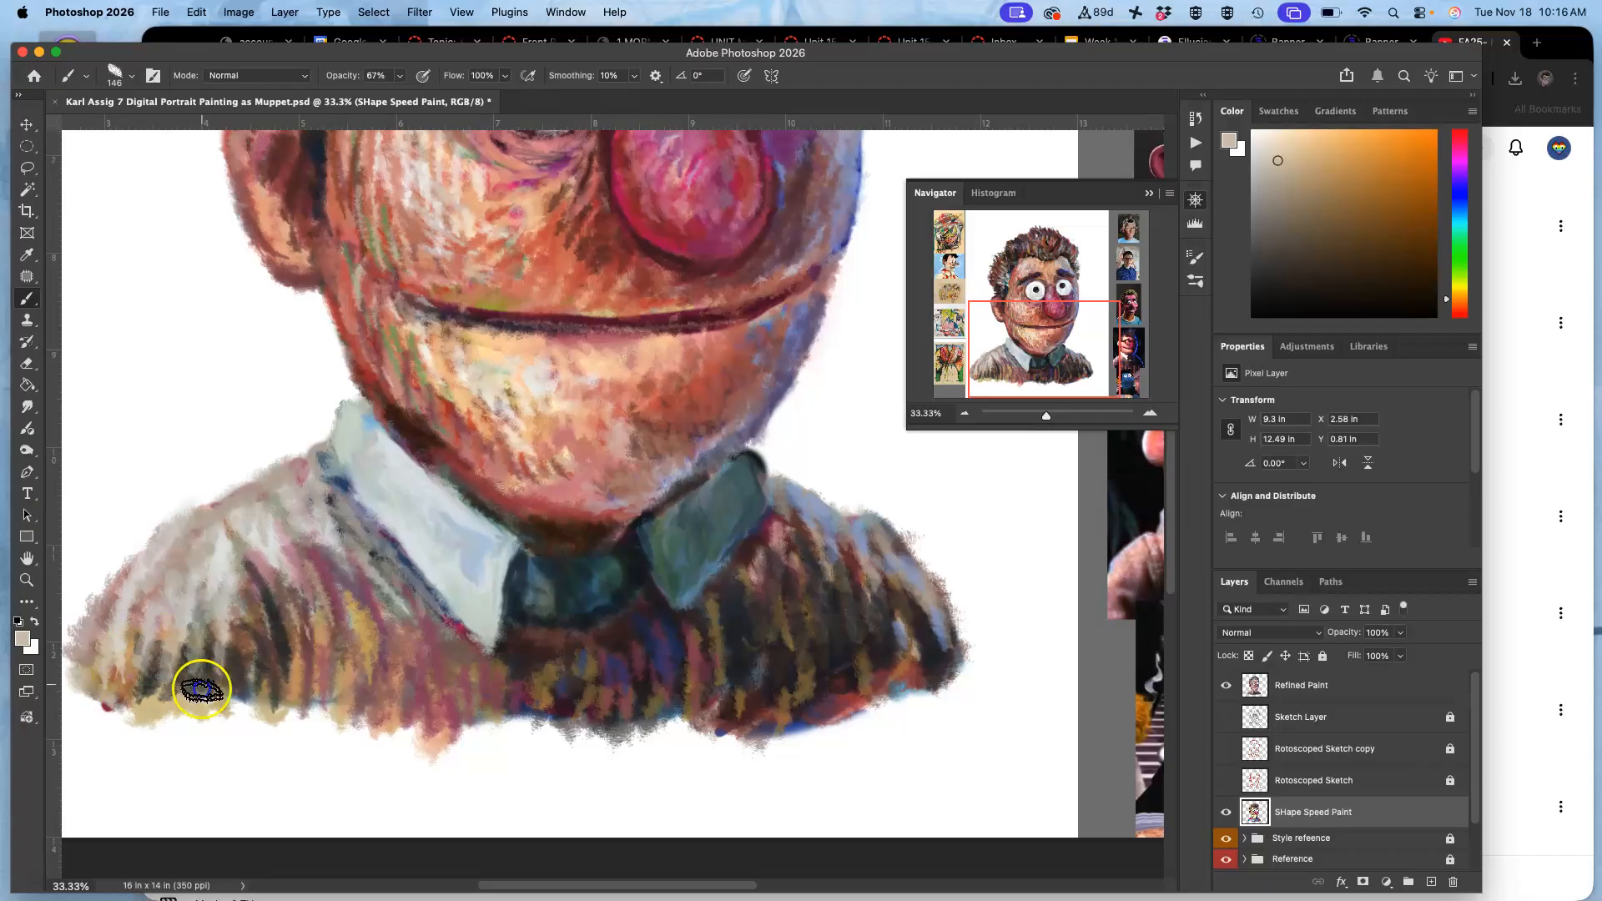
# Brush dark brown and slate blue sampled from the clothing along the sweater's hem, chest and right-hand shoulder.
pyautogui.keyDown('alt'); pyautogui.click(196, 634); pyautogui.keyUp('alt')
pyautogui.keyDown('alt'); pyautogui.click(234, 676); pyautogui.keyUp('alt')
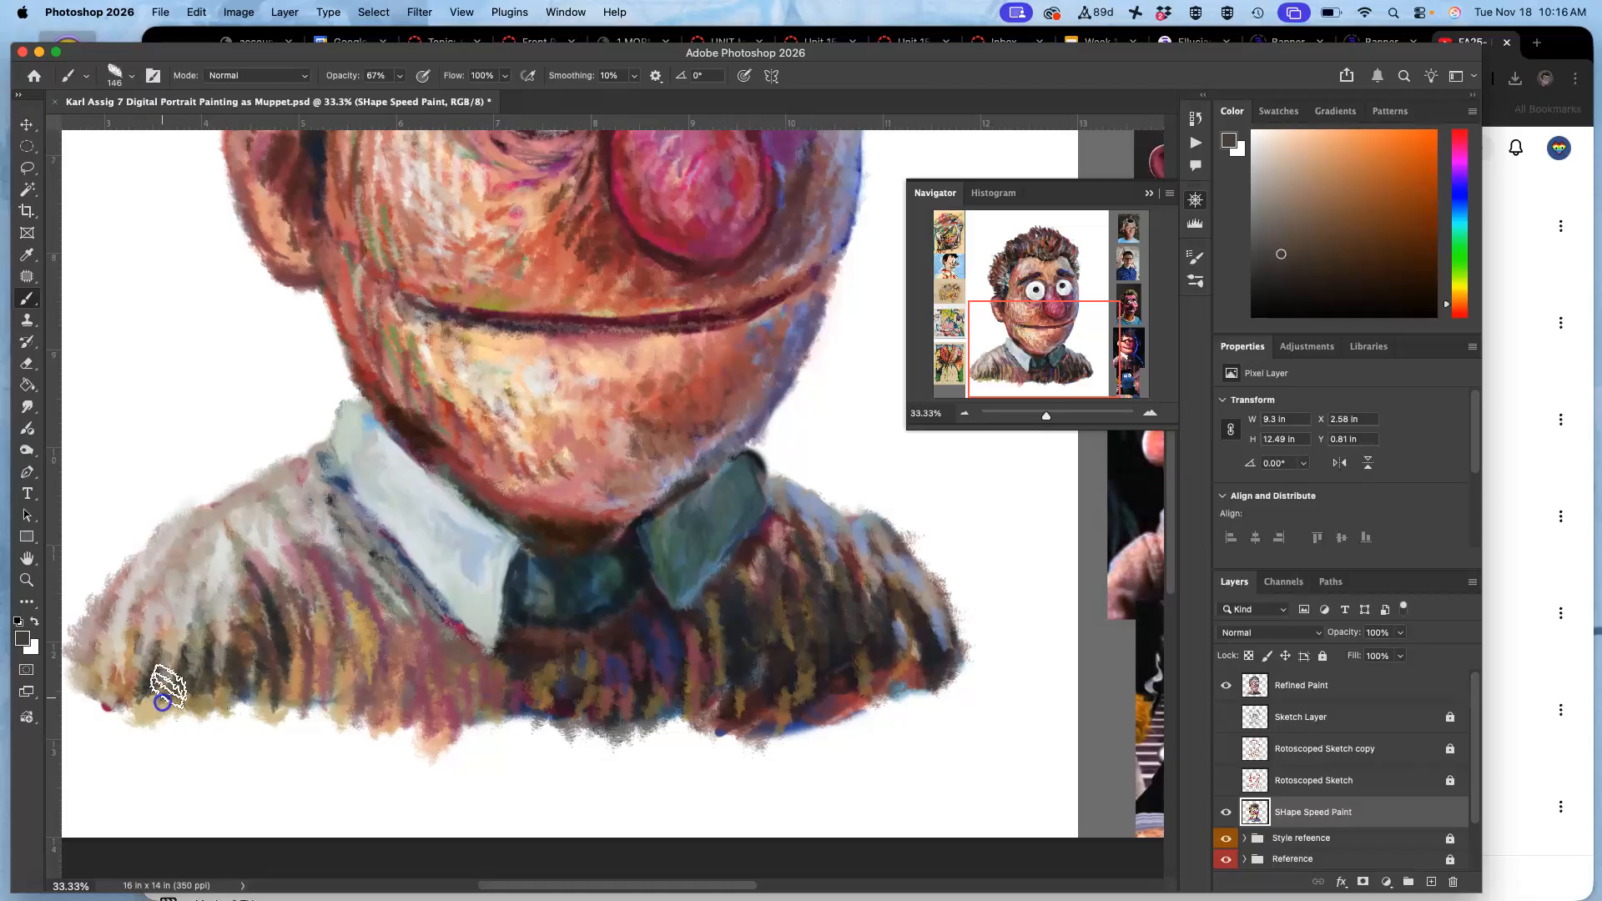
pyautogui.moveTo(146, 697)
pyautogui.mouseDown()
pyautogui.moveTo(250, 665)
pyautogui.moveTo(224, 699)
pyautogui.moveTo(238, 706)
pyautogui.moveTo(204, 687)
pyautogui.moveTo(588, 599)
pyautogui.moveTo(537, 598)
pyautogui.moveTo(294, 698)
pyautogui.moveTo(108, 699)
pyautogui.moveTo(207, 684)
pyautogui.moveTo(335, 698)
pyautogui.moveTo(313, 699)
pyautogui.moveTo(302, 652)
pyautogui.moveTo(283, 709)
pyautogui.moveTo(337, 647)
pyautogui.moveTo(367, 638)
pyautogui.moveTo(430, 722)
pyautogui.mouseUp()
pyautogui.keyDown('alt'); pyautogui.click(524, 601); pyautogui.keyUp('alt')
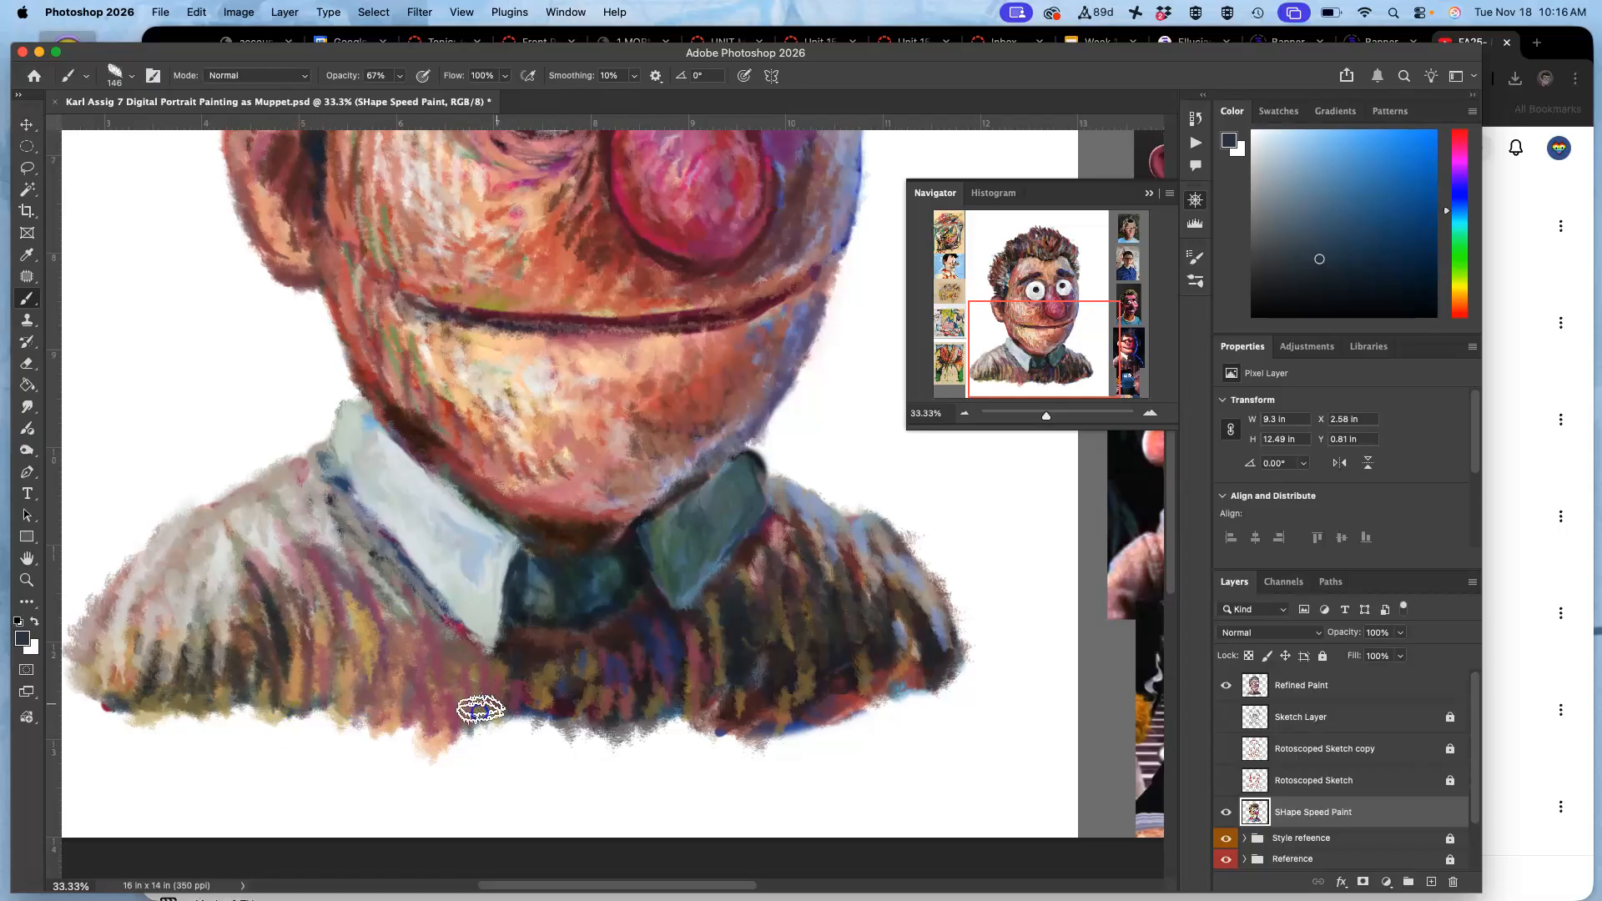
pyautogui.moveTo(571, 714); pyautogui.dragTo(551, 668)
pyautogui.moveTo(728, 626)
pyautogui.mouseDown()
pyautogui.moveTo(663, 735)
pyautogui.moveTo(685, 711)
pyautogui.moveTo(715, 722)
pyautogui.moveTo(714, 683)
pyautogui.moveTo(741, 725)
pyautogui.moveTo(817, 661)
pyautogui.moveTo(831, 689)
pyautogui.moveTo(883, 673)
pyautogui.moveTo(898, 688)
pyautogui.moveTo(896, 609)
pyautogui.moveTo(914, 684)
pyautogui.moveTo(918, 629)
pyautogui.mouseUp()
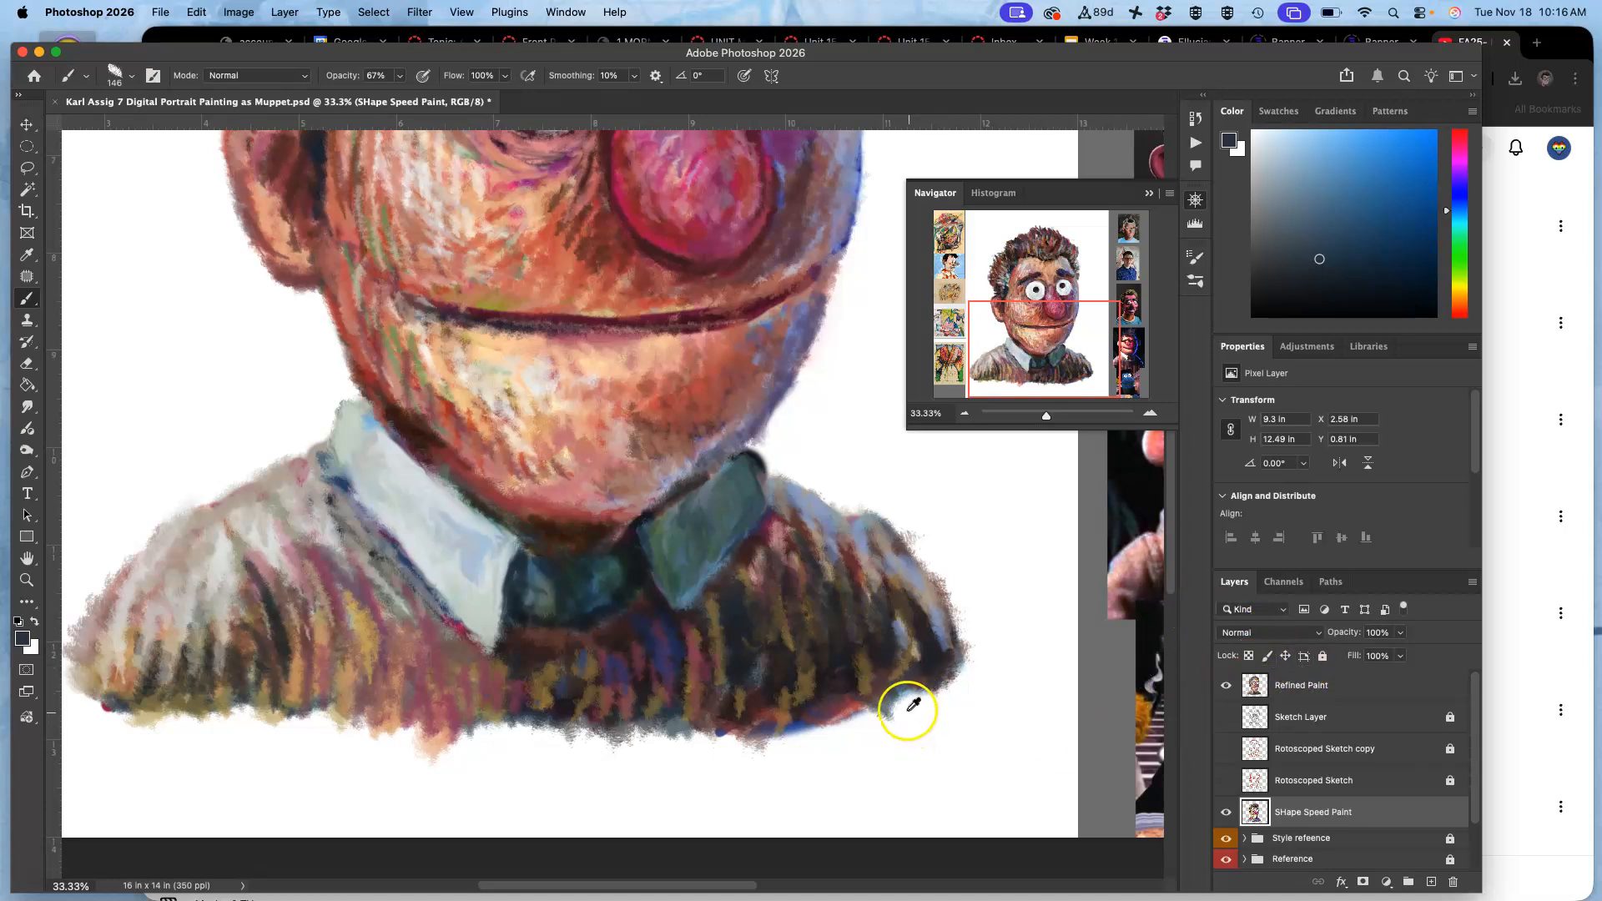
# On Refined Paint, add slate blue strokes to the sweater's dark right half, hem centre and white collar edge.
pyautogui.click(1292, 685)
pyautogui.moveTo(824, 601)
pyautogui.mouseDown()
pyautogui.moveTo(862, 709)
pyautogui.moveTo(801, 659)
pyautogui.moveTo(755, 709)
pyautogui.moveTo(718, 693)
pyautogui.moveTo(692, 647)
pyautogui.moveTo(709, 644)
pyautogui.moveTo(686, 655)
pyautogui.mouseUp()
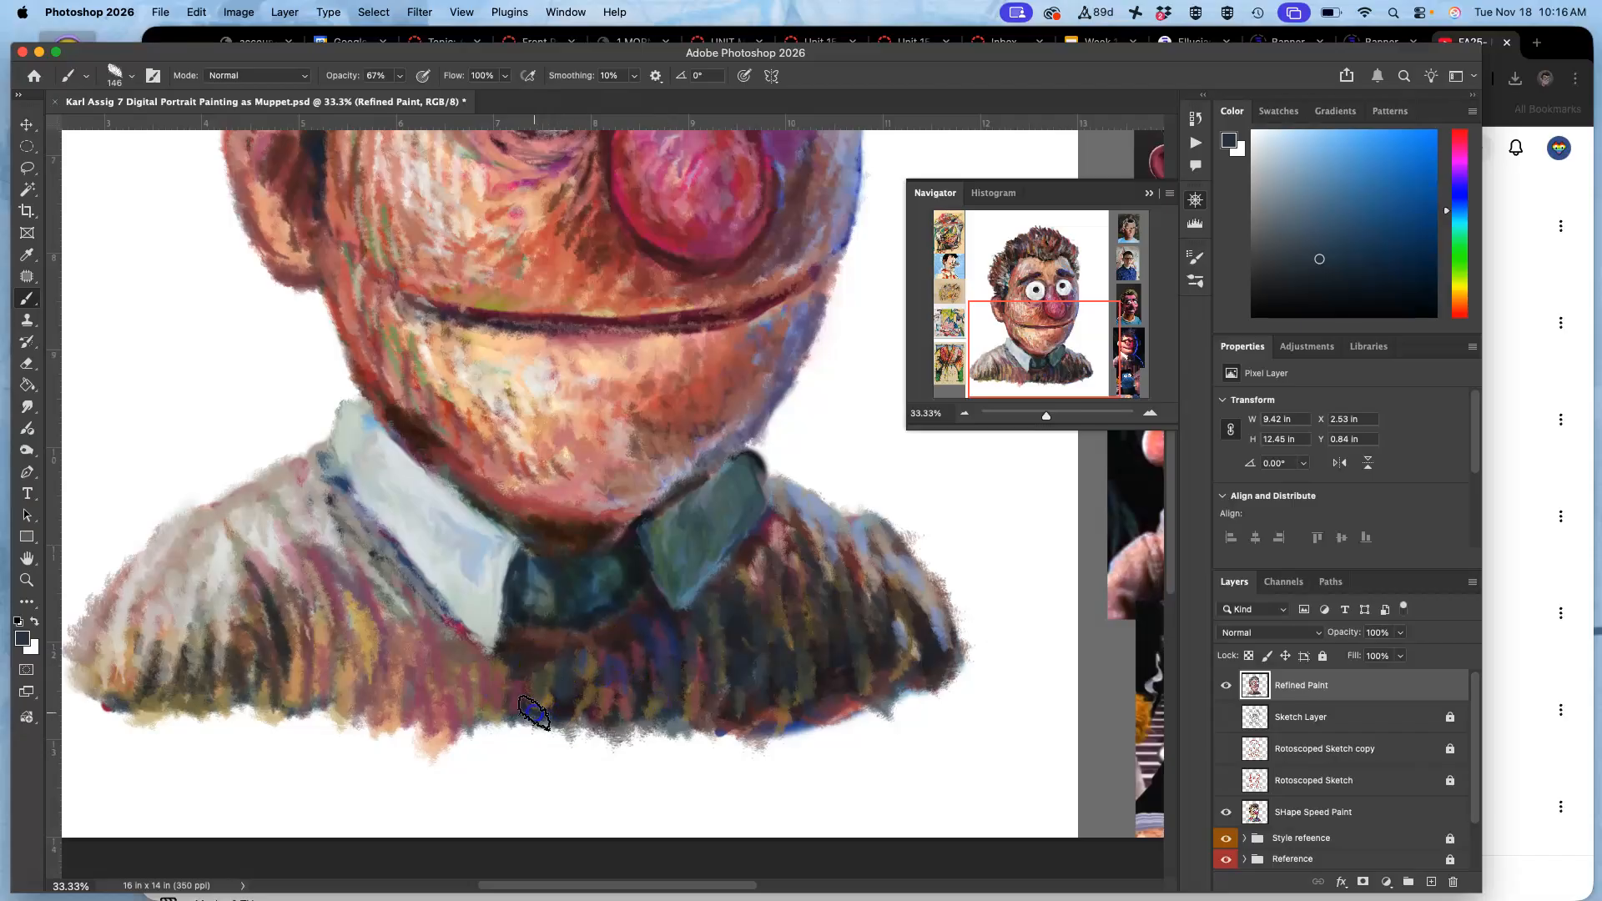
pyautogui.moveTo(523, 706)
pyautogui.mouseDown()
pyautogui.moveTo(454, 654)
pyautogui.moveTo(333, 483)
pyautogui.moveTo(368, 529)
pyautogui.moveTo(351, 538)
pyautogui.moveTo(360, 552)
pyautogui.mouseUp()
# Sample a muted reddish brown from the sweater and paint the area beside the white collar.
pyautogui.keyDown('alt'); pyautogui.click(399, 614); pyautogui.keyUp('alt')
pyautogui.keyDown('alt'); pyautogui.click(443, 654); pyautogui.keyUp('alt')
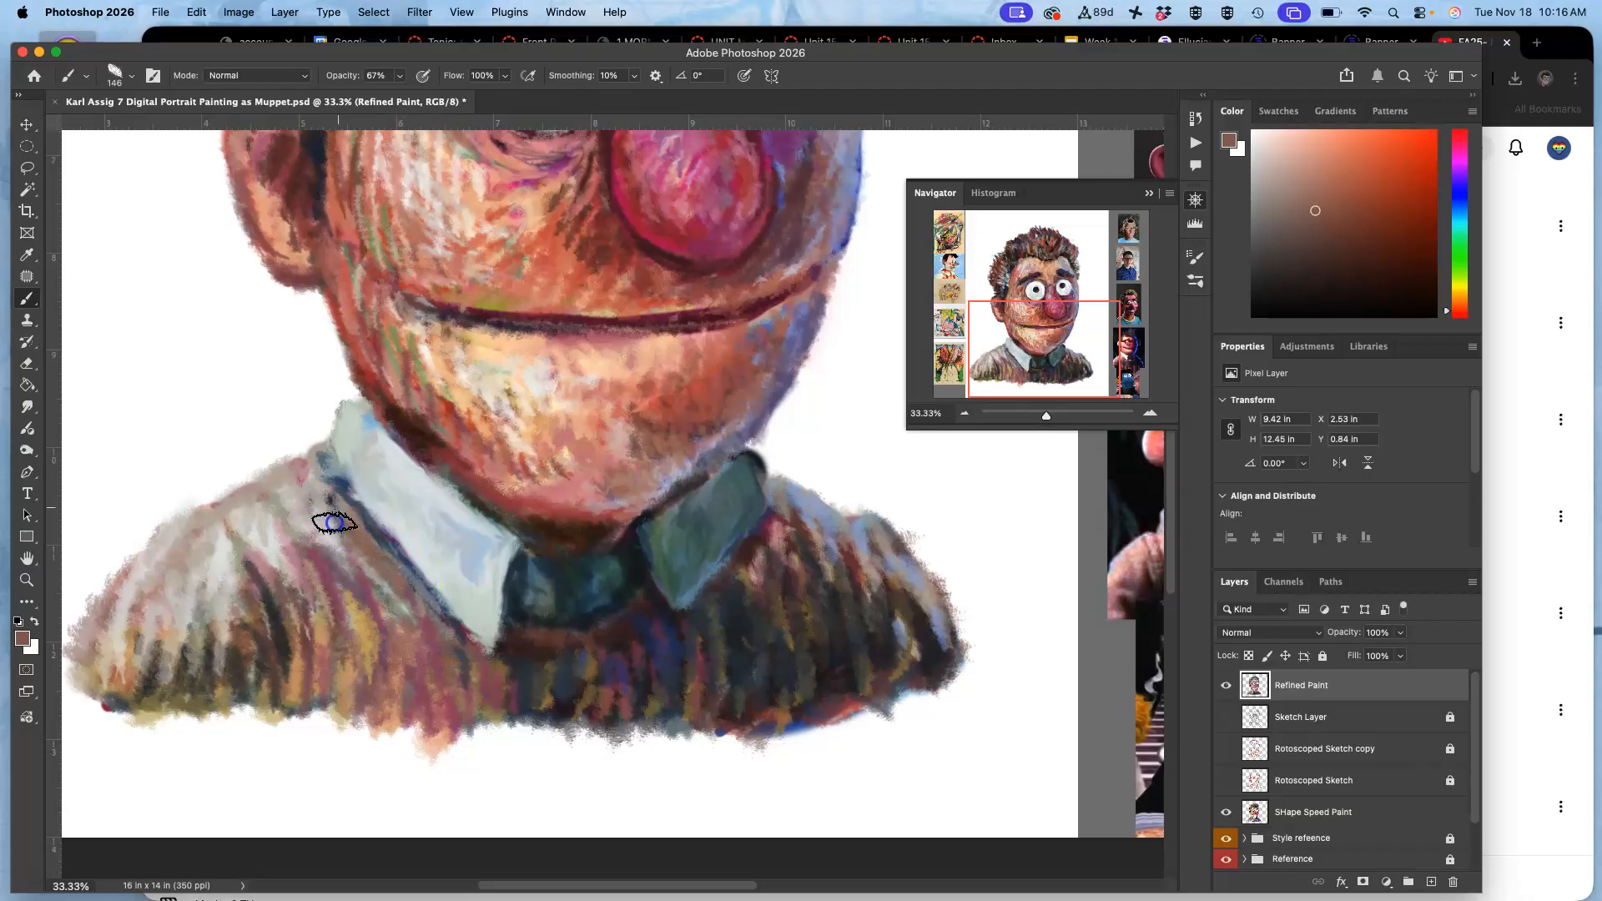
pyautogui.moveTo(324, 510); pyautogui.dragTo(334, 467)
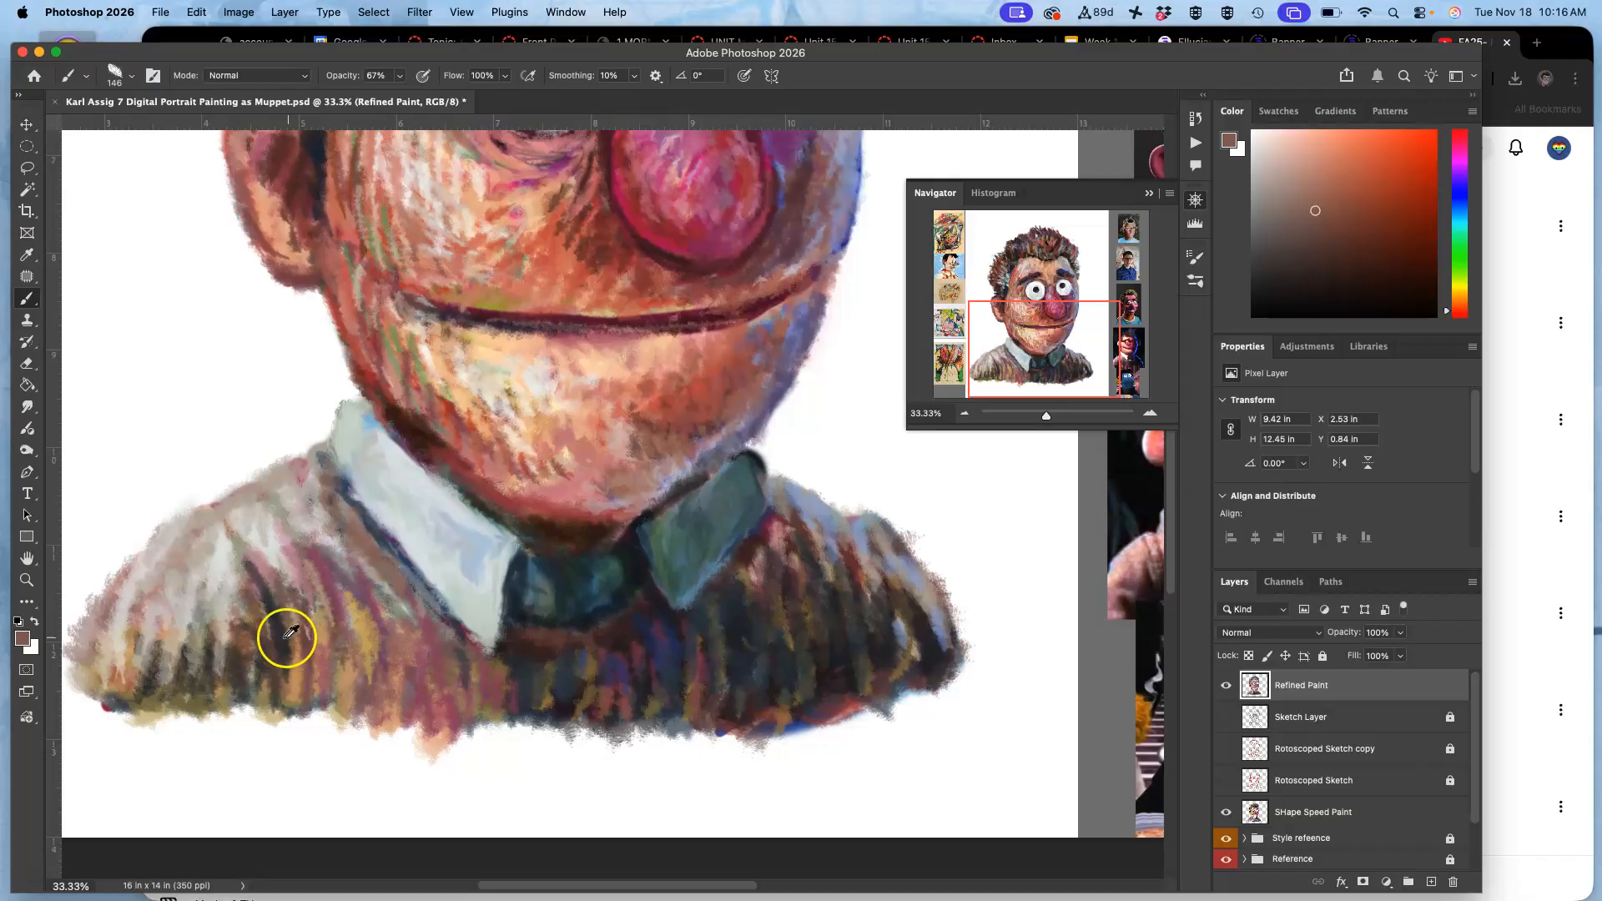
# Sample near-black from the sweater and deepen the folds and lower hem of its left half.
pyautogui.keyDown('alt'); pyautogui.click(278, 589); pyautogui.keyUp('alt')
pyautogui.moveTo(278, 589)
pyautogui.mouseDown()
pyautogui.moveTo(311, 685)
pyautogui.moveTo(287, 616)
pyautogui.moveTo(308, 677)
pyautogui.moveTo(343, 659)
pyautogui.mouseUp()
pyautogui.moveTo(268, 590)
pyautogui.mouseDown()
pyautogui.moveTo(264, 674)
pyautogui.moveTo(272, 651)
pyautogui.moveTo(345, 699)
pyautogui.moveTo(377, 638)
pyautogui.moveTo(395, 702)
pyautogui.moveTo(436, 695)
pyautogui.moveTo(401, 640)
pyautogui.moveTo(471, 701)
pyautogui.mouseUp()
pyautogui.moveTo(448, 717)
pyautogui.mouseDown()
pyautogui.moveTo(399, 699)
pyautogui.moveTo(355, 717)
pyautogui.mouseUp()
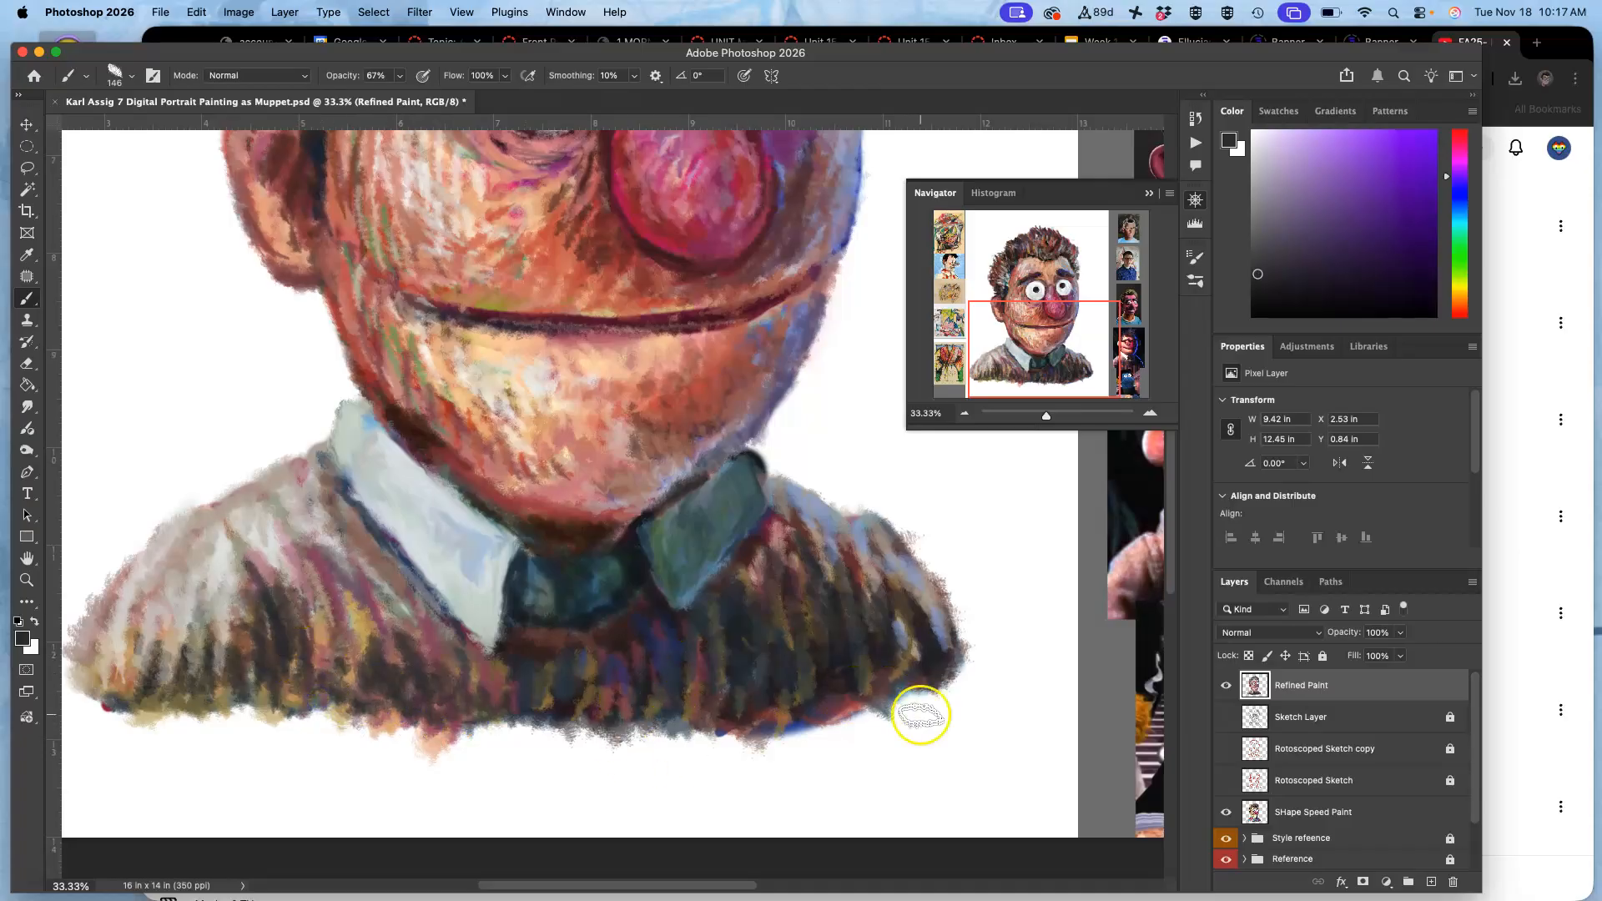
# Deepen the sweater's dark right-hand edge and touch up beside the dark collar with sampled greyish red, dark maroon and grey-violet.
pyautogui.moveTo(891, 615); pyautogui.dragTo(938, 654)
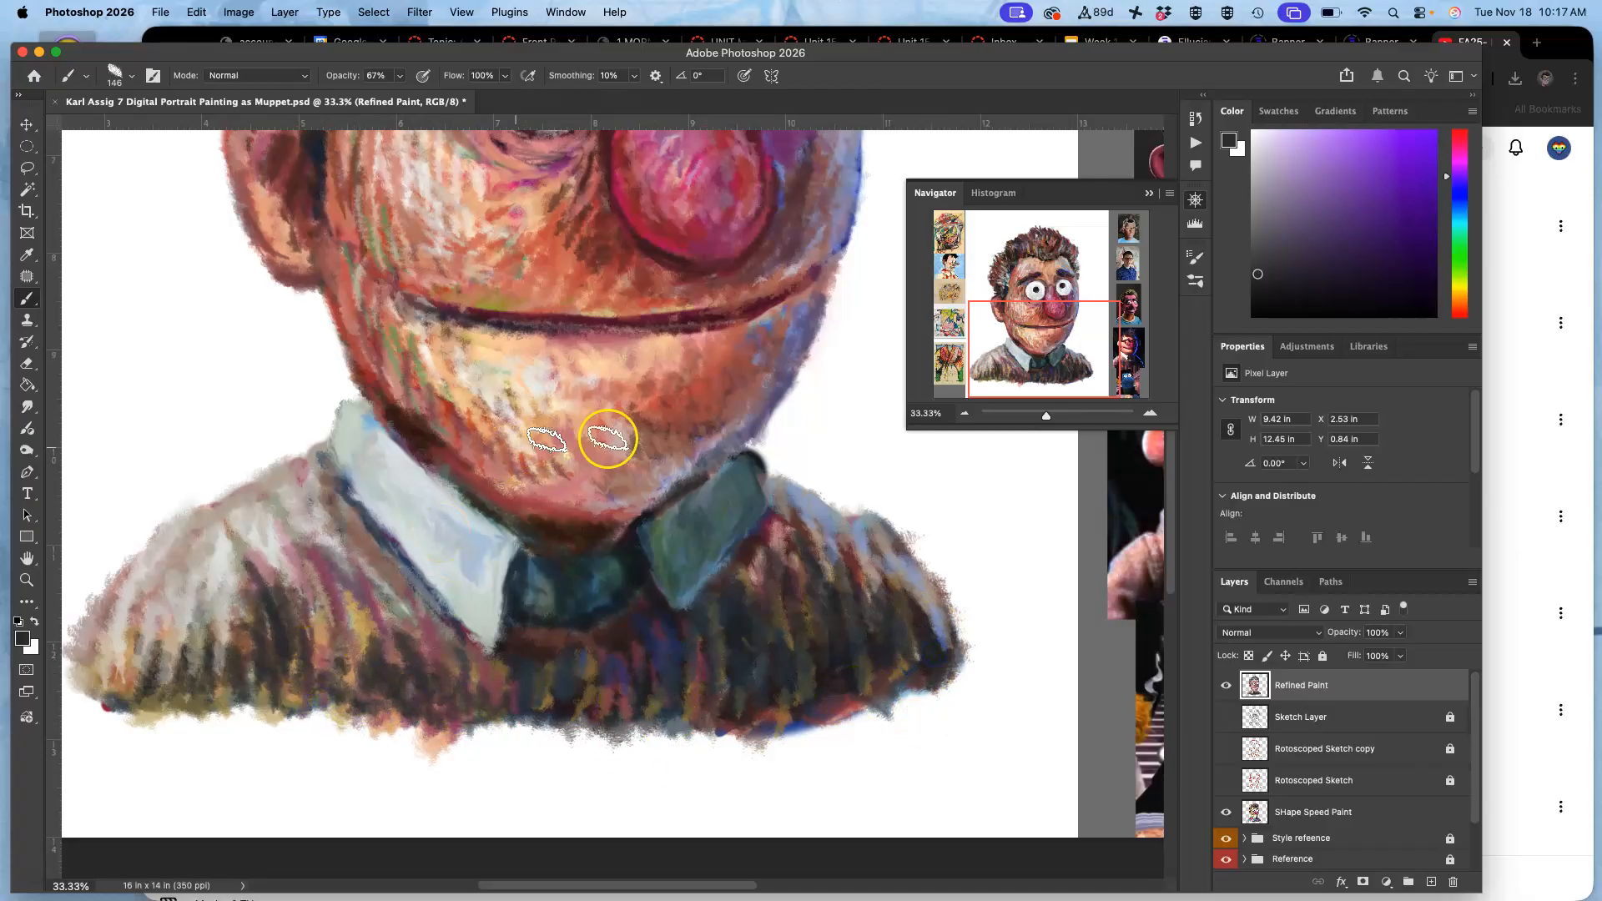
pyautogui.keyDown('alt'); pyautogui.click(768, 472); pyautogui.keyUp('alt')
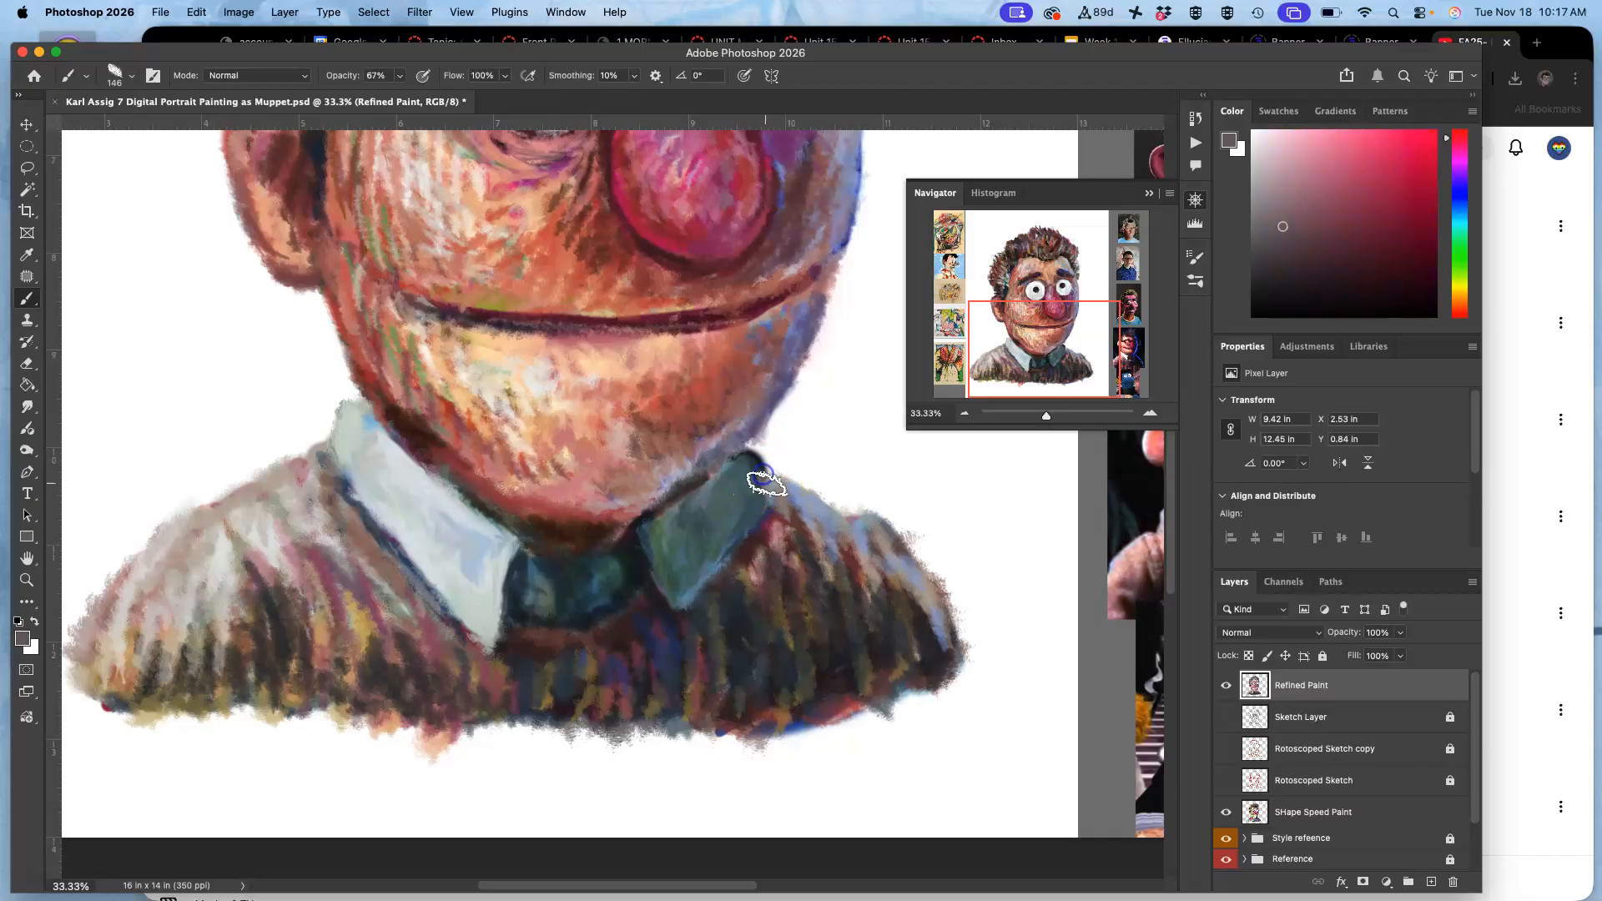
pyautogui.keyDown('alt'); pyautogui.click(755, 536); pyautogui.keyUp('alt')
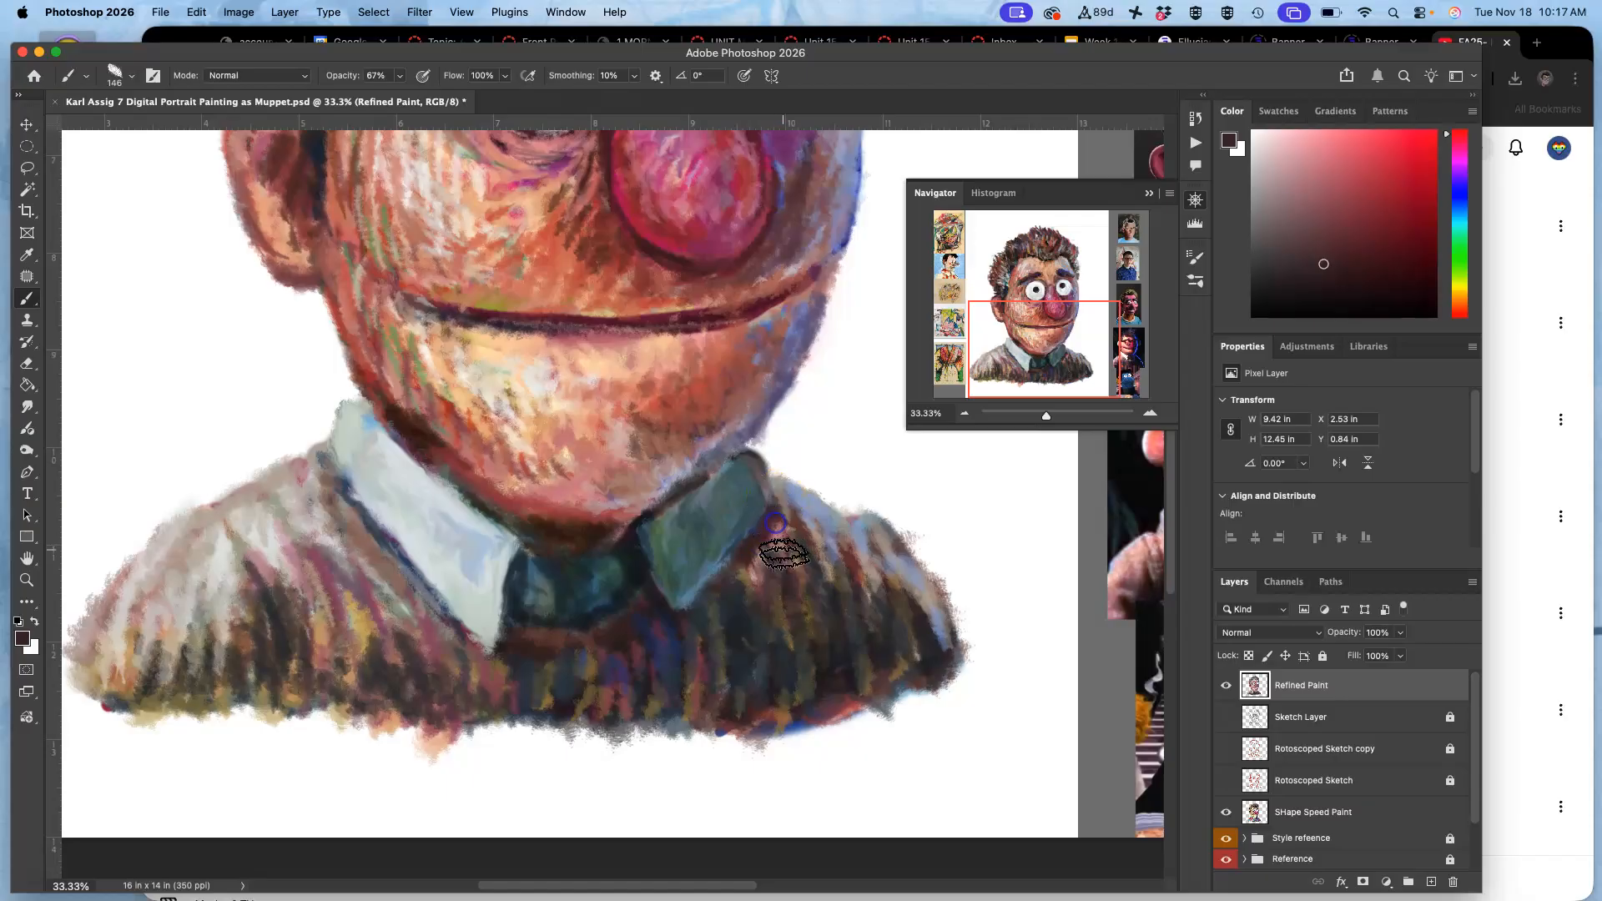
pyautogui.keyDown('alt'); pyautogui.click(787, 492); pyautogui.keyUp('alt')
pyautogui.click(757, 472)
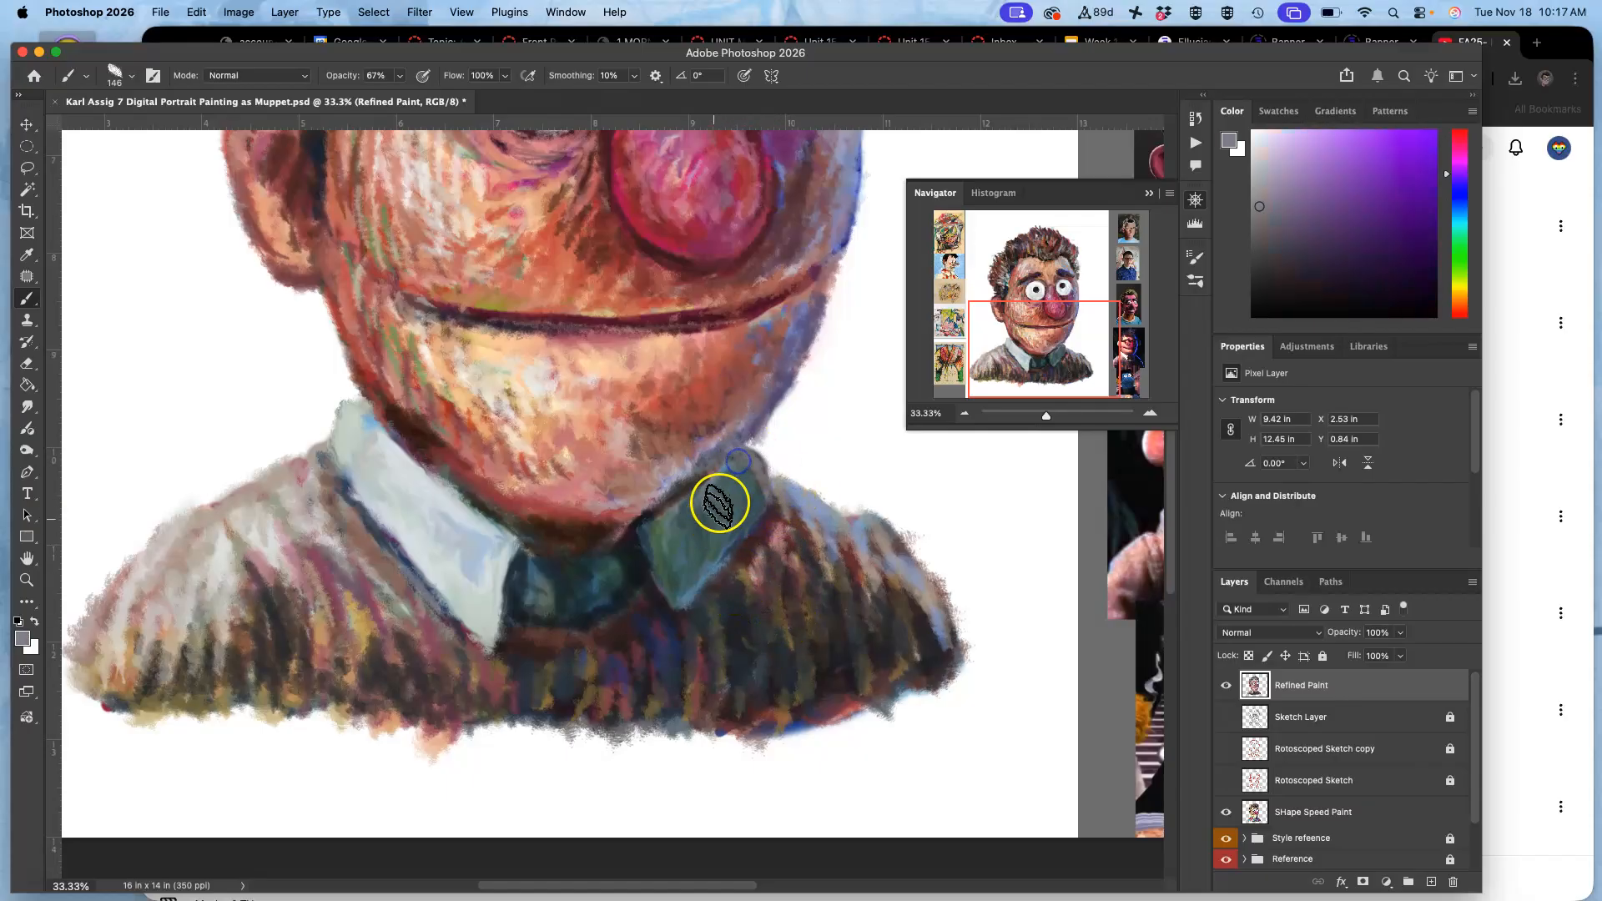
# Sample a dusty pink from the skin and dab it along the upper edge of the left-hand ear.
pyautogui.moveTo(844, 333); pyautogui.dragTo(754, 538)
pyautogui.moveTo(784, 409)
pyautogui.mouseDown()
pyautogui.moveTo(793, 490)
pyautogui.moveTo(820, 458)
pyautogui.mouseUp()
pyautogui.moveTo(600, 329); pyautogui.dragTo(574, 491)
pyautogui.click(528, 407)
pyautogui.keyDown('alt'); pyautogui.click(169, 578); pyautogui.keyUp('alt')
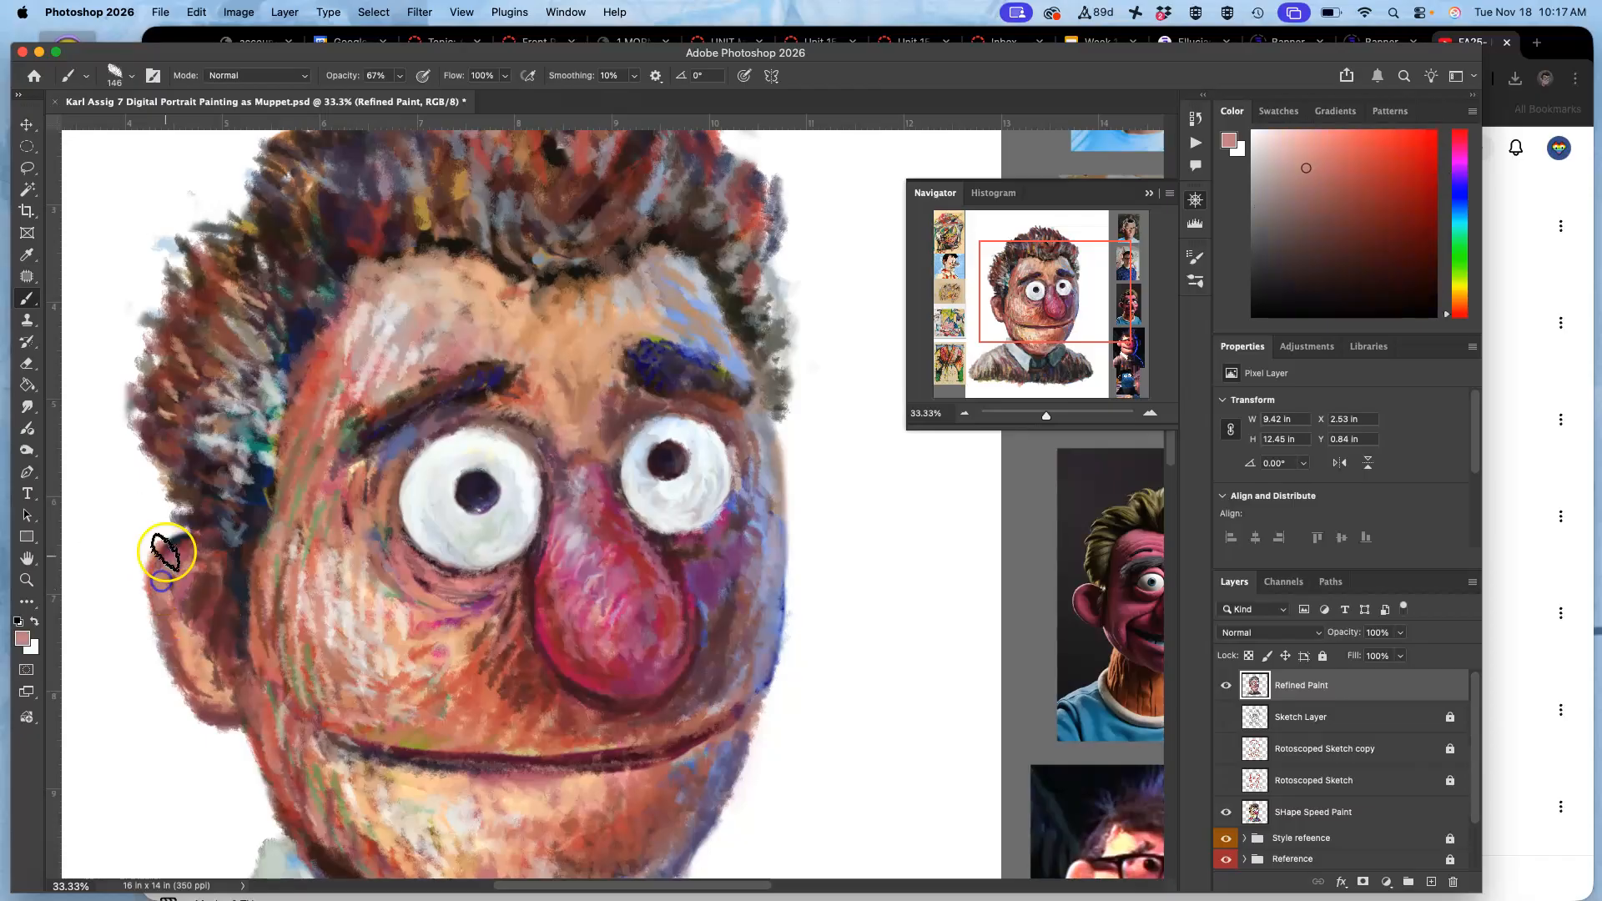
# On the SHape Speed Paint layer, erase stray paint marks around the upper outline of the hair with the Eraser.
pyautogui.moveTo(615, 367); pyautogui.dragTo(542, 517)
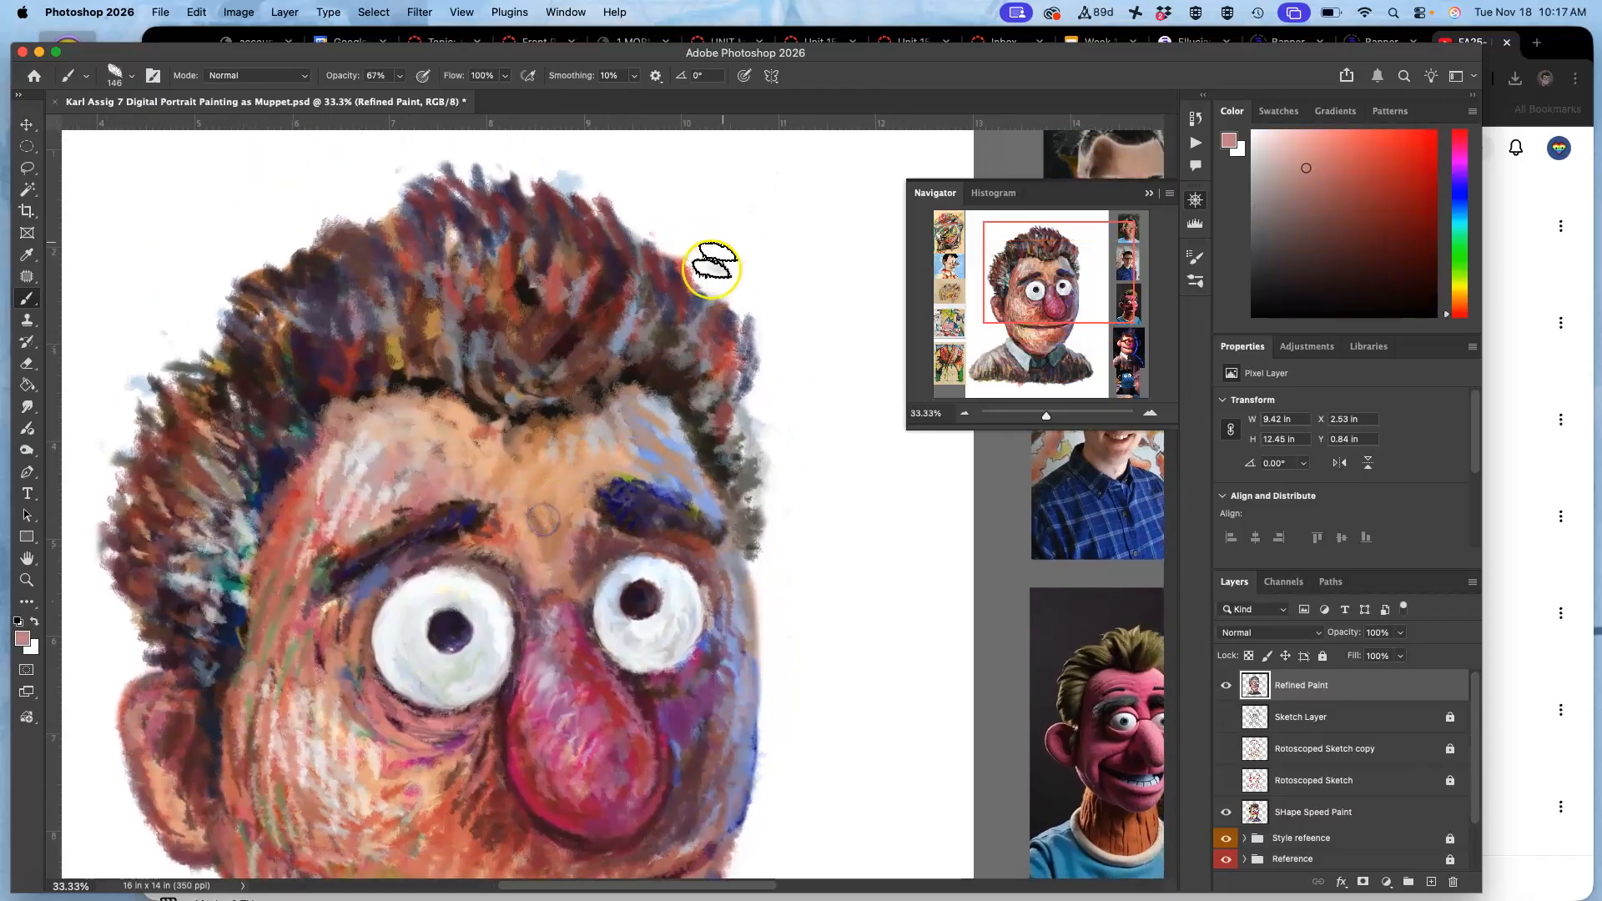
pyautogui.click(1227, 685)
pyautogui.click(1226, 684)
pyautogui.click(1314, 810)
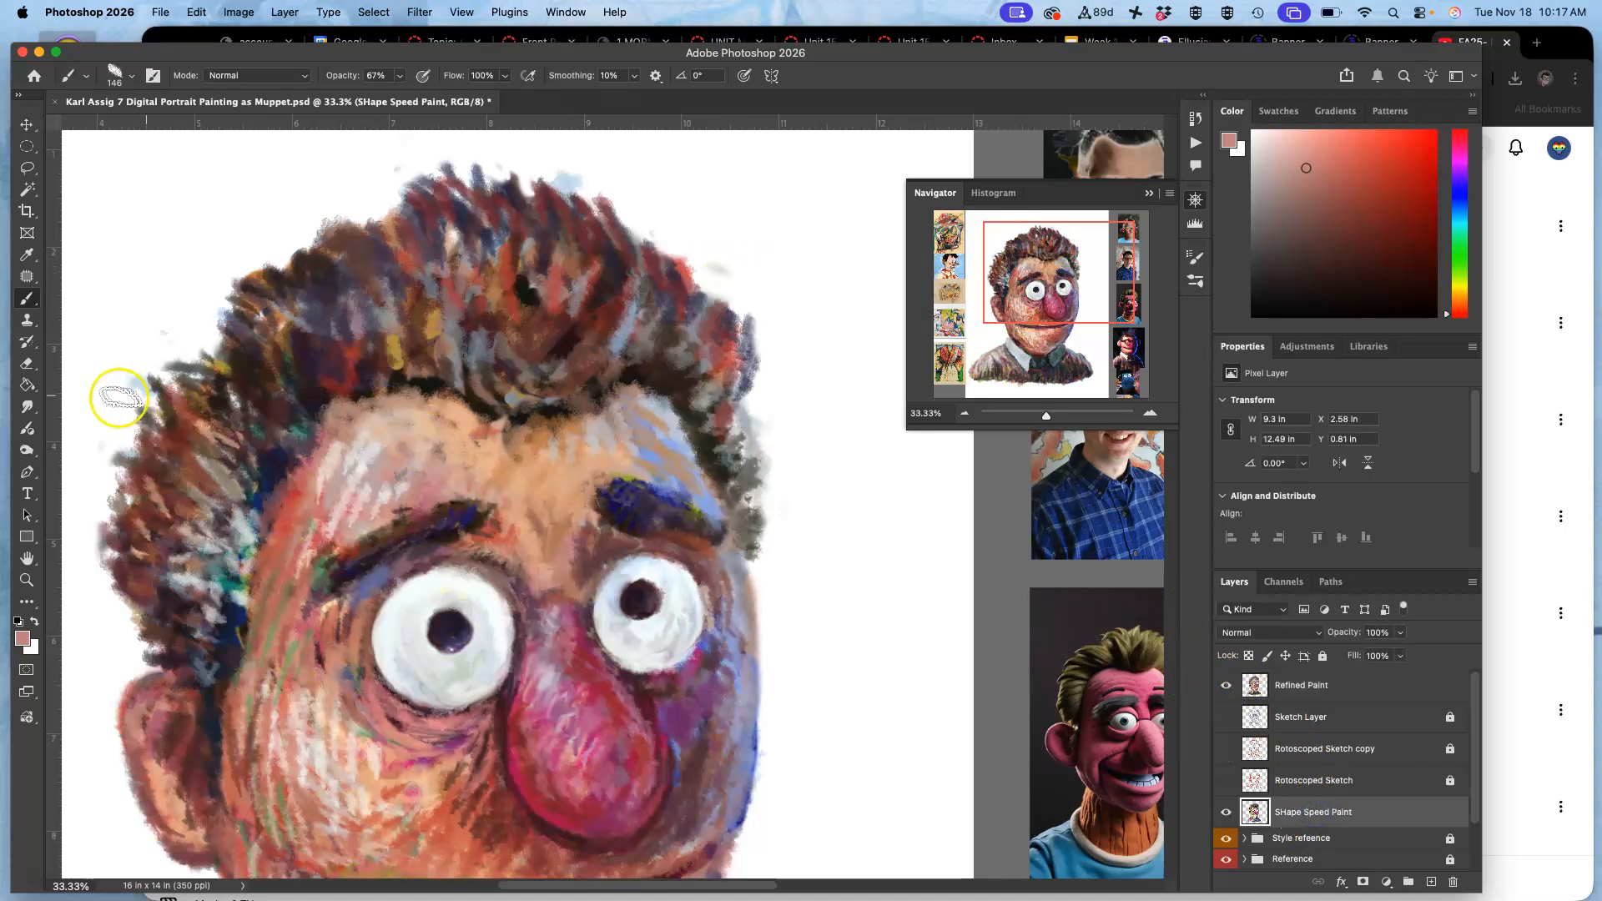
pyautogui.click(26, 363)
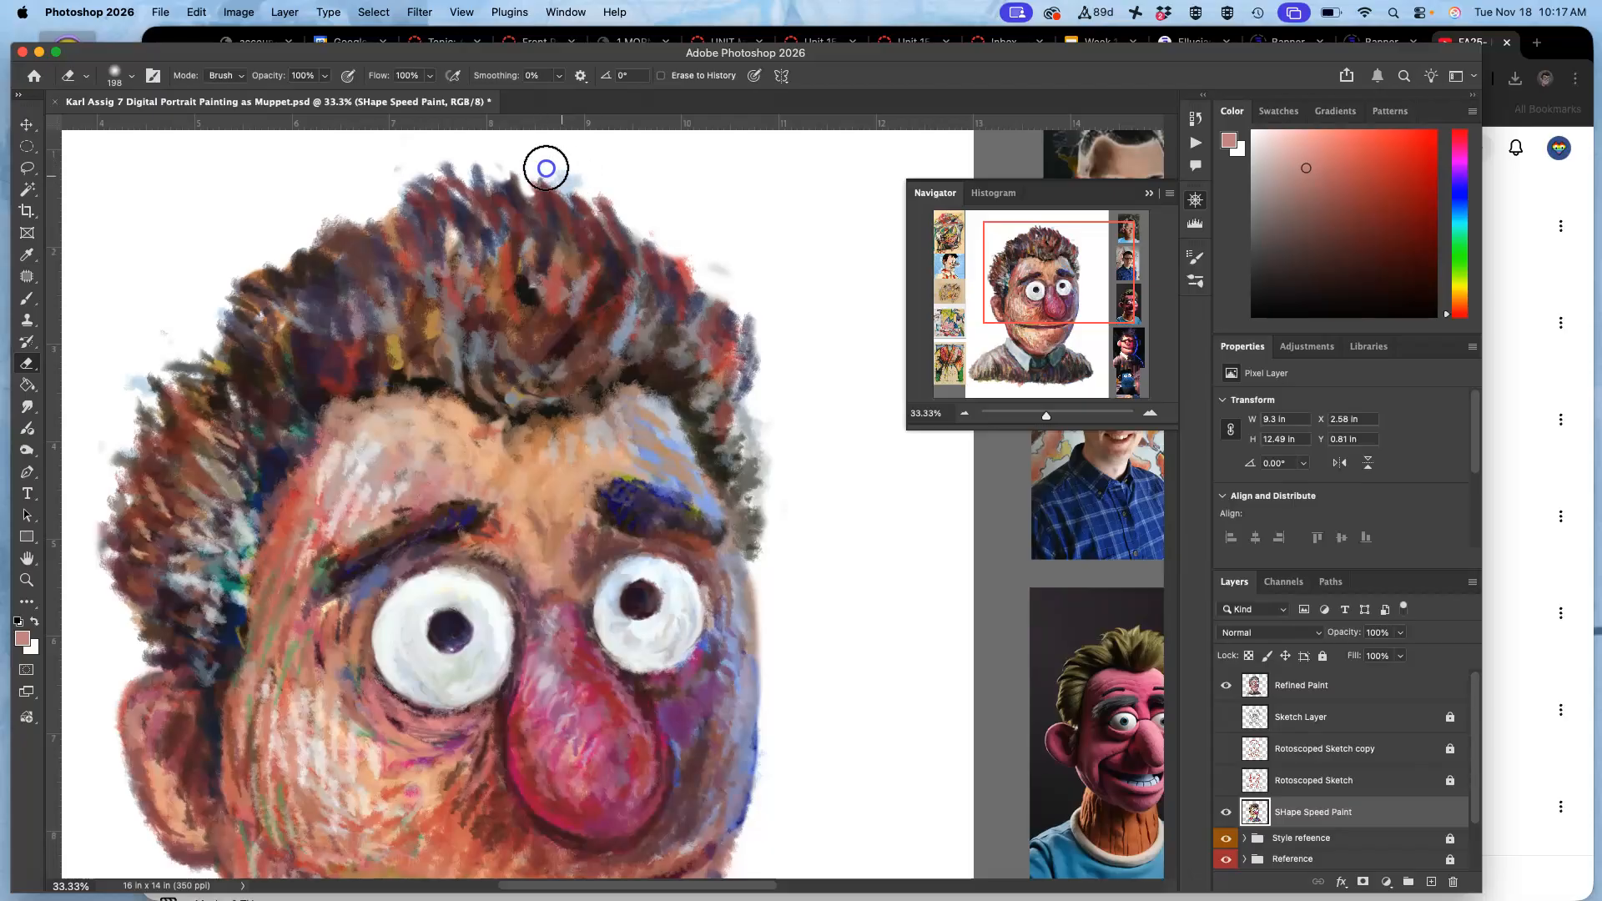
pyautogui.moveTo(723, 251); pyautogui.dragTo(745, 275)
pyautogui.moveTo(683, 224); pyautogui.dragTo(671, 219)
pyautogui.moveTo(490, 148)
pyautogui.mouseDown()
pyautogui.moveTo(381, 168)
pyautogui.moveTo(450, 151)
pyautogui.mouseUp()
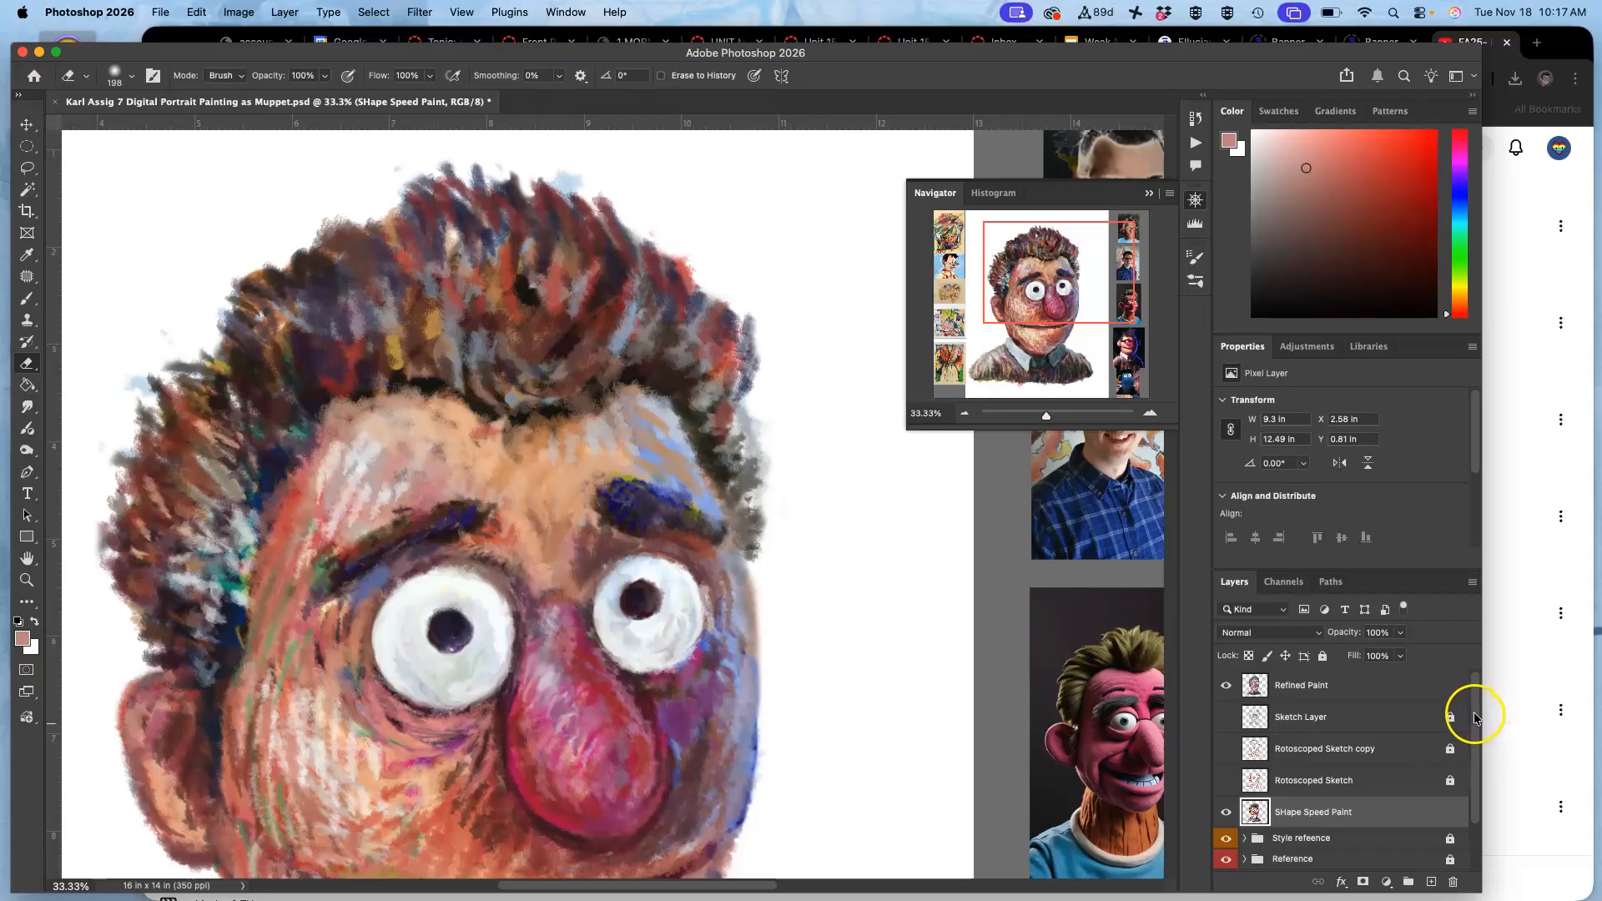
# Show the grey Layer 0 copy backdrop and check the whole portrait's edges against it.
pyautogui.moveTo(1474, 716); pyautogui.dragTo(1474, 755)
pyautogui.click(1225, 826)
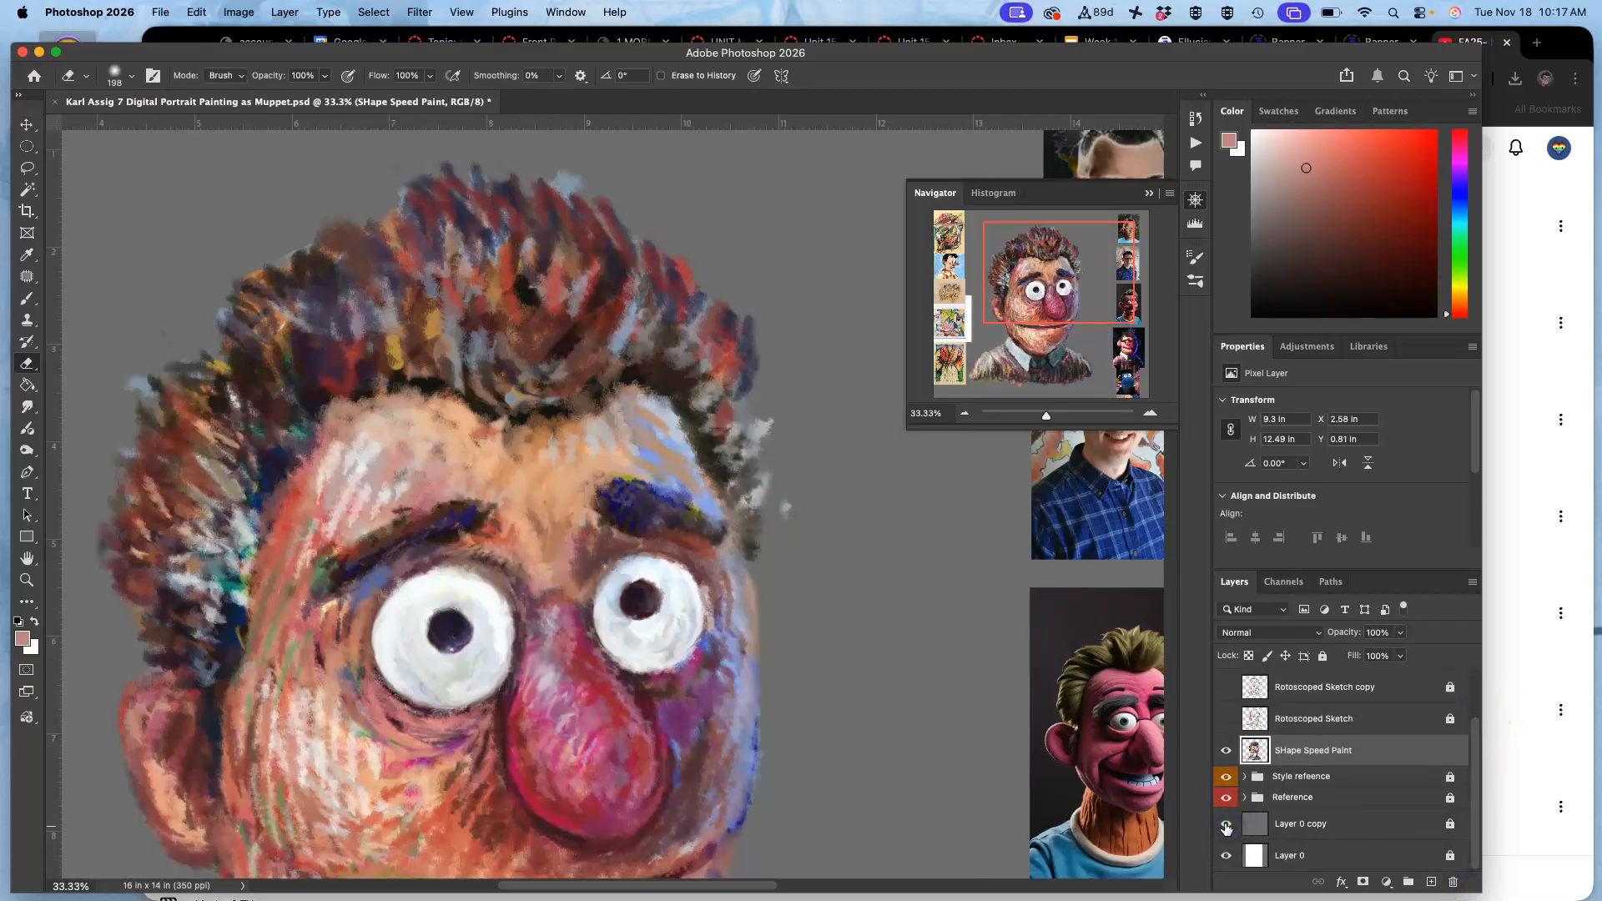
pyautogui.press('super+minus')
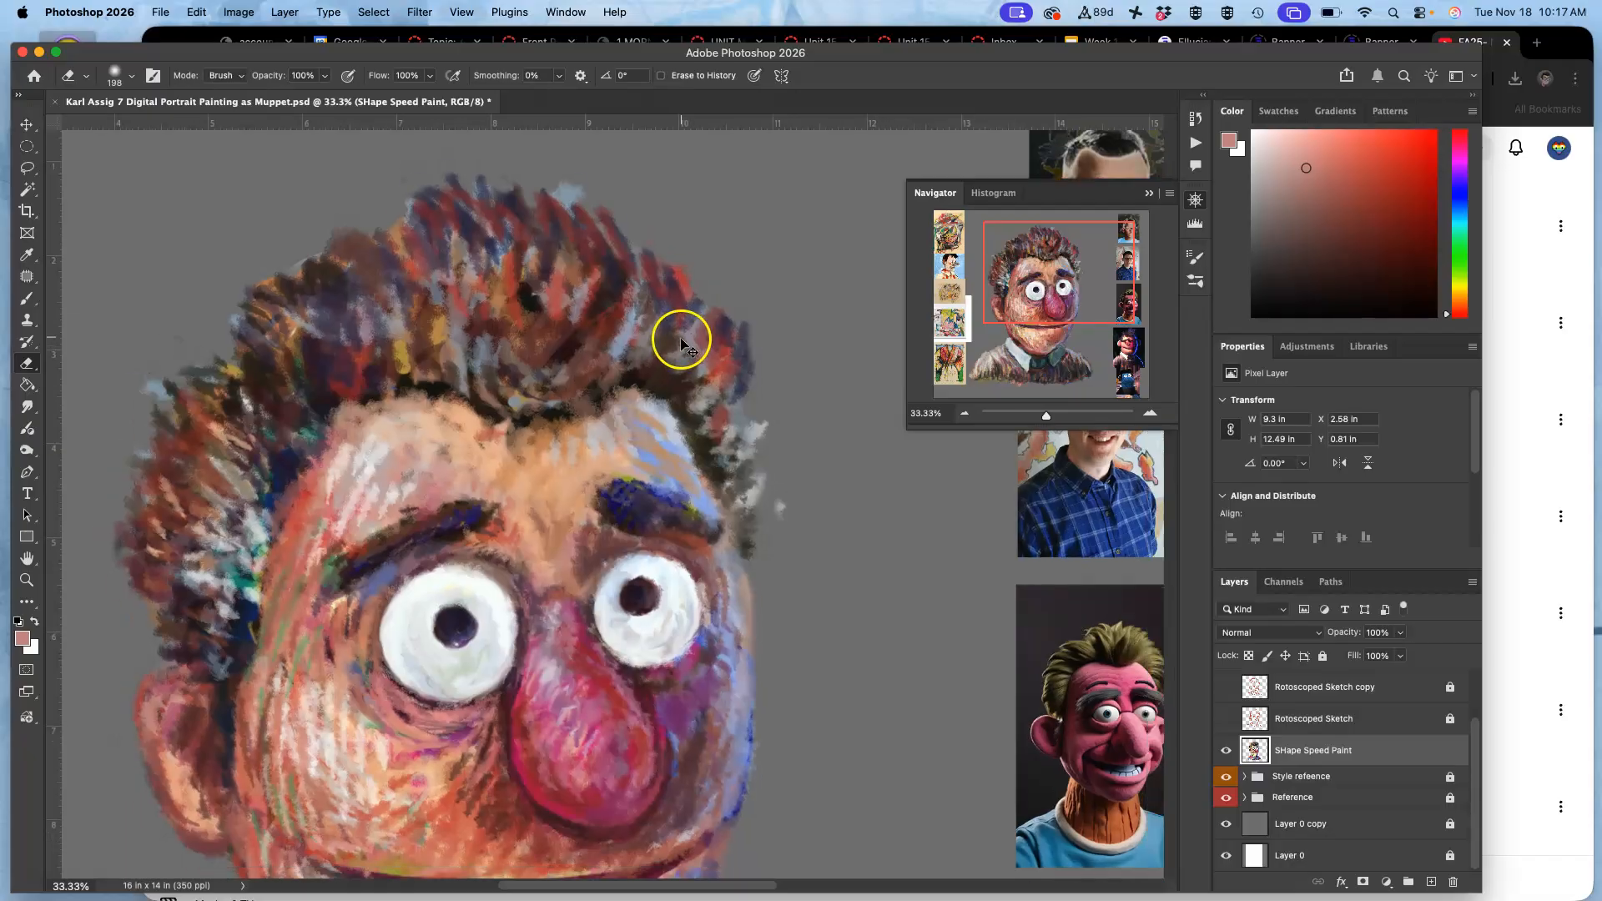
pyautogui.press('super+minus')
pyautogui.press('super+minus')
pyautogui.moveTo(726, 458); pyautogui.dragTo(736, 363)
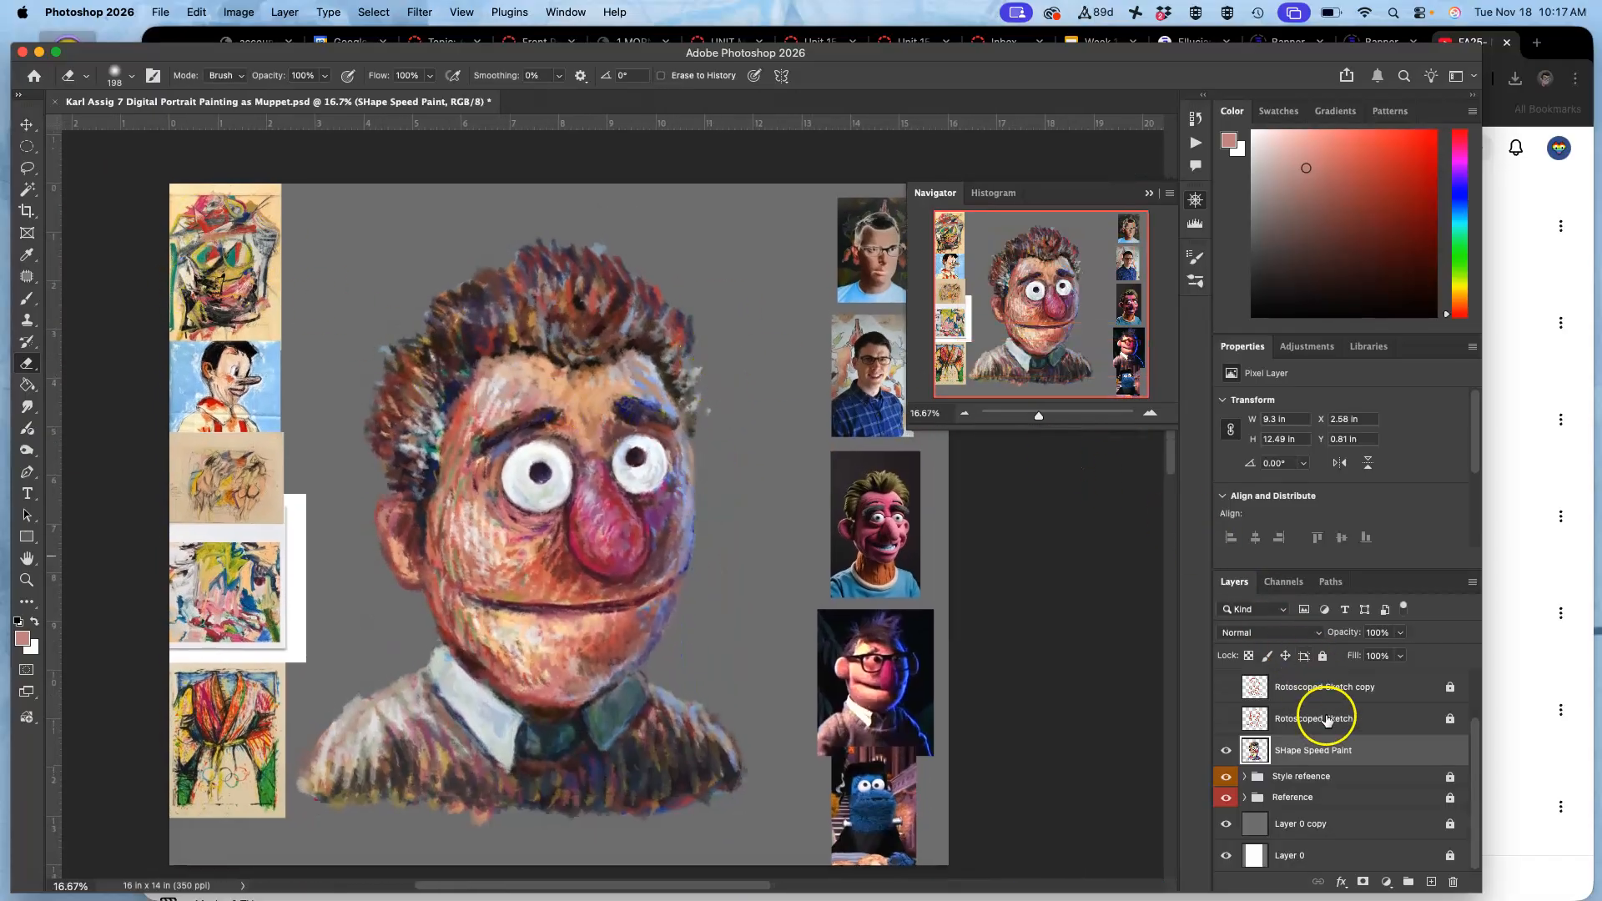
# On the Refined Paint layer, erase the stray marks around both sides and the crown of the hair.
pyautogui.moveTo(1472, 731); pyautogui.dragTo(1474, 690)
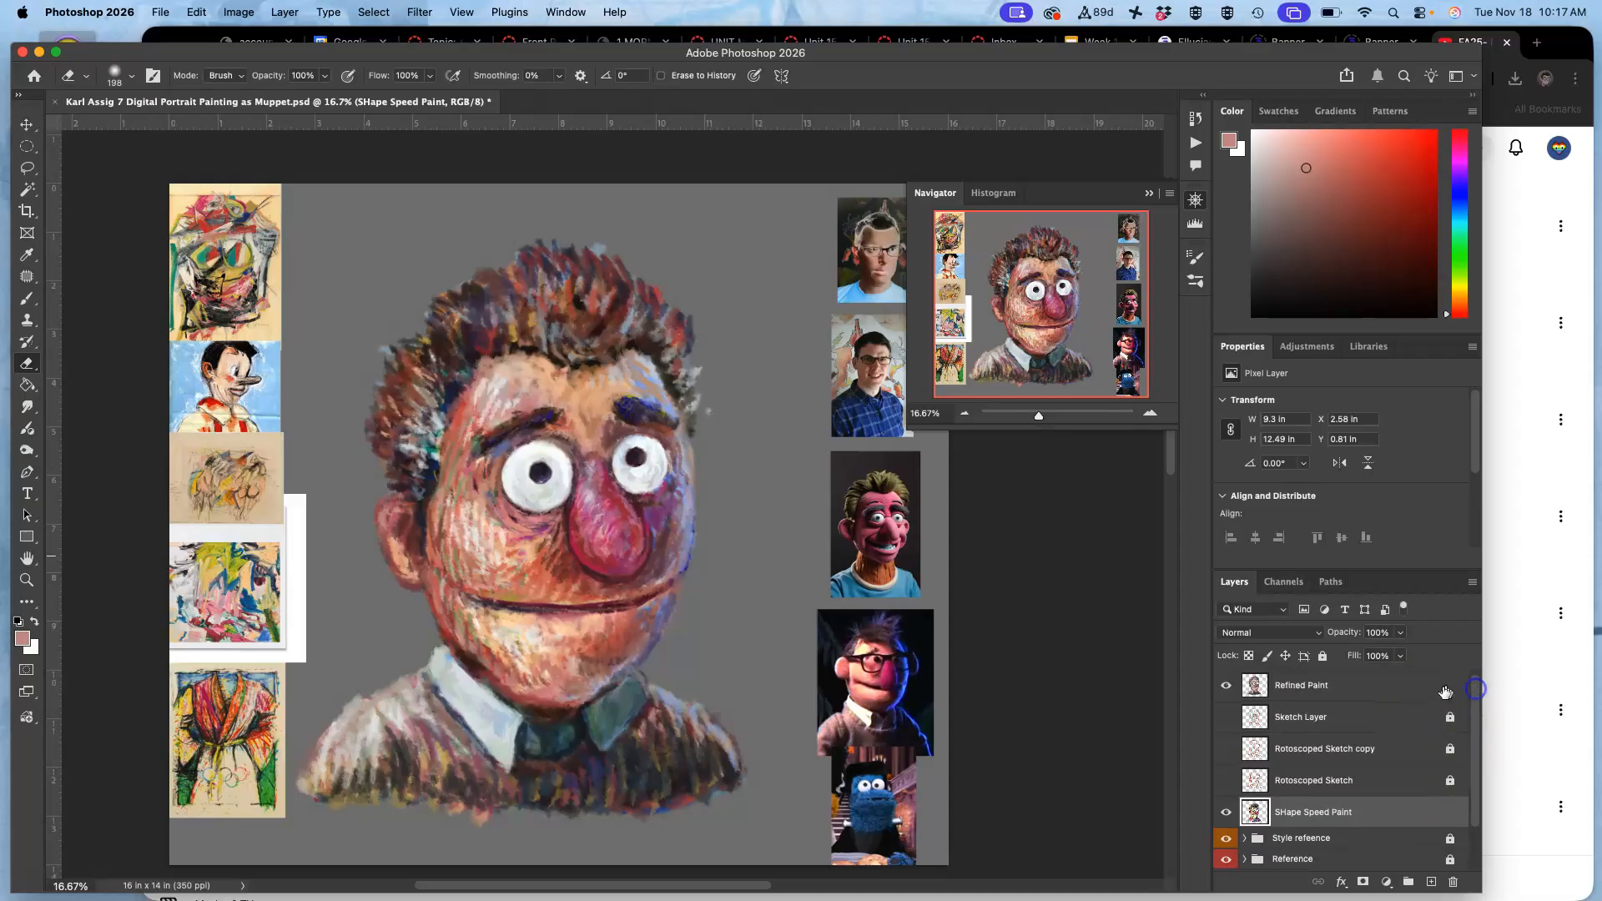
pyautogui.click(1443, 691)
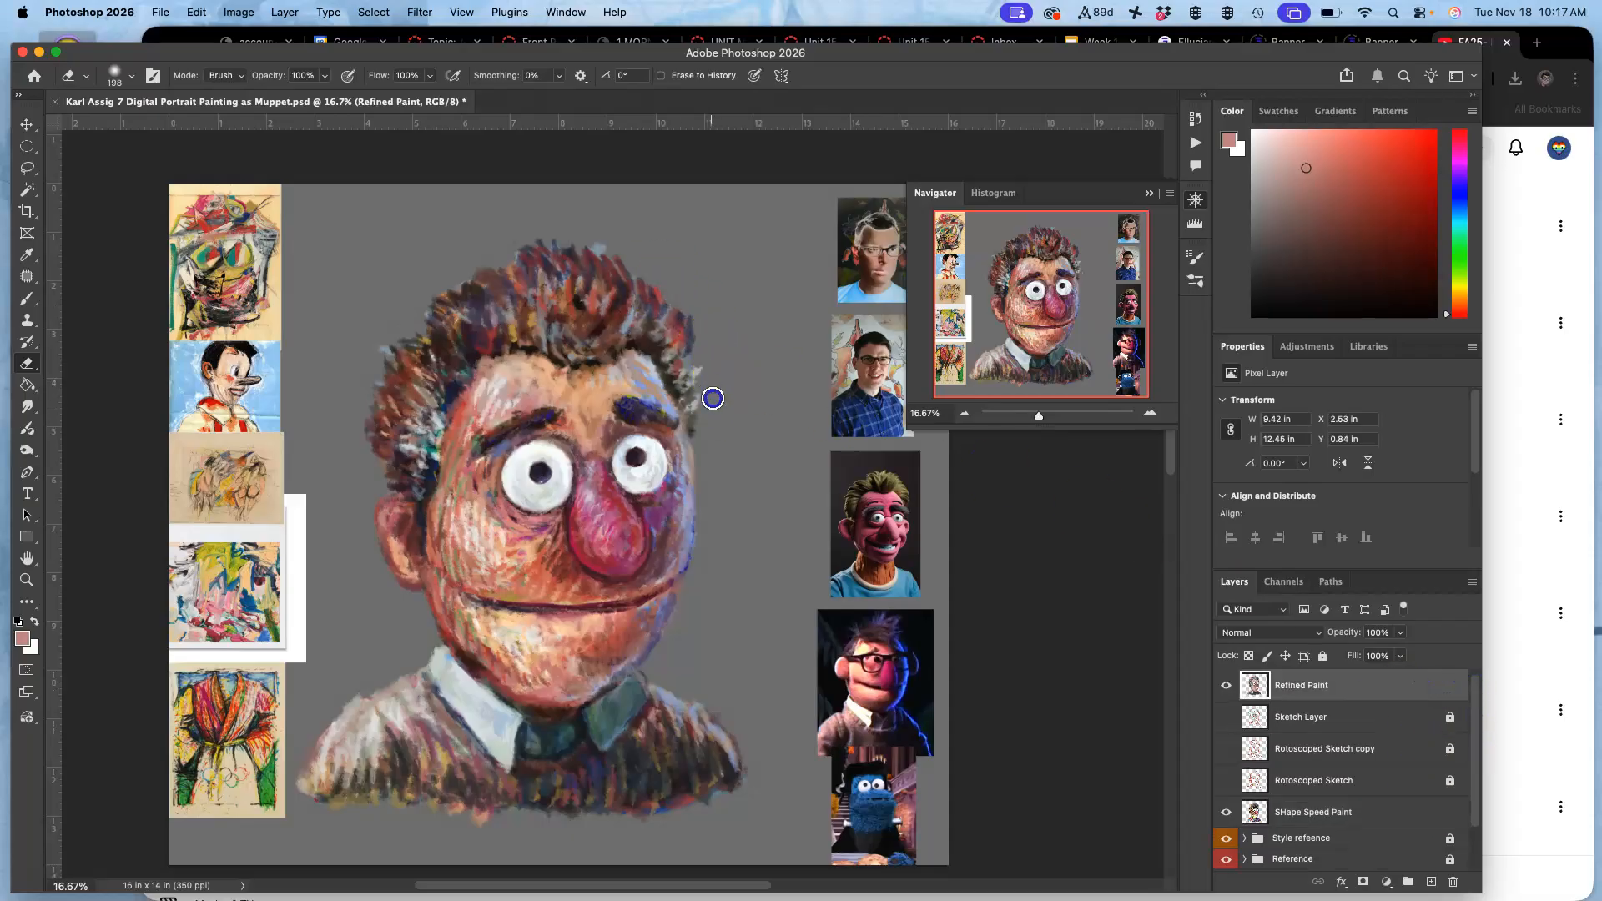
pyautogui.moveTo(697, 272); pyautogui.dragTo(641, 274)
pyautogui.moveTo(386, 361); pyautogui.dragTo(385, 361)
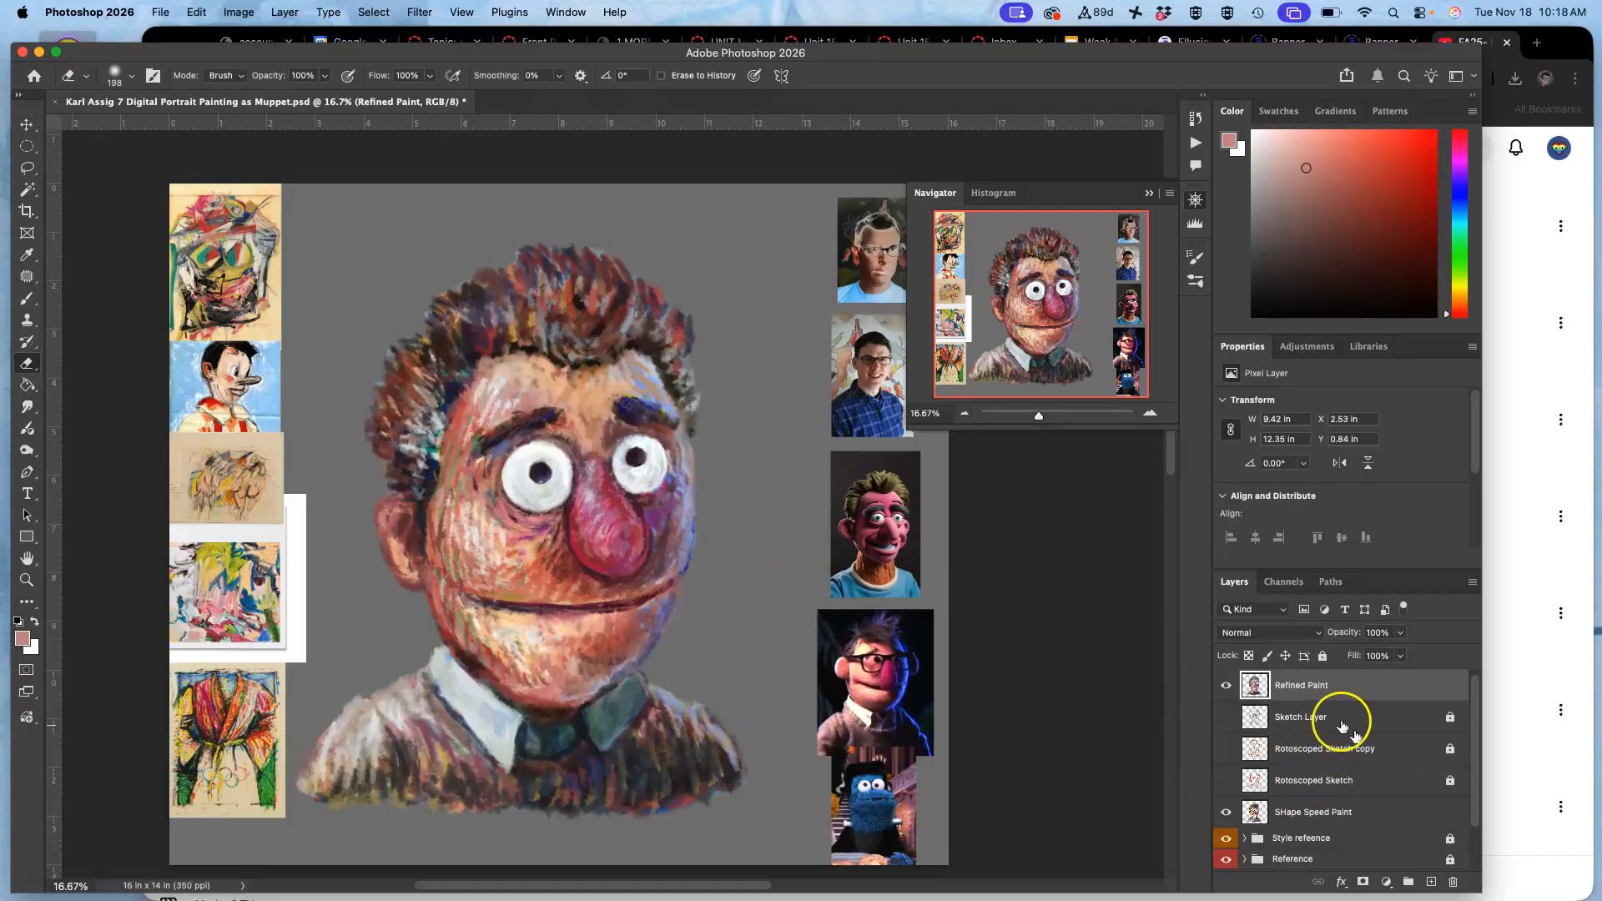
# Hide the Style refeence and Reference groups, Layer 0 copy and Layer 0, leaving the portrait on transparency.
pyautogui.moveTo(1476, 710); pyautogui.dragTo(1476, 755)
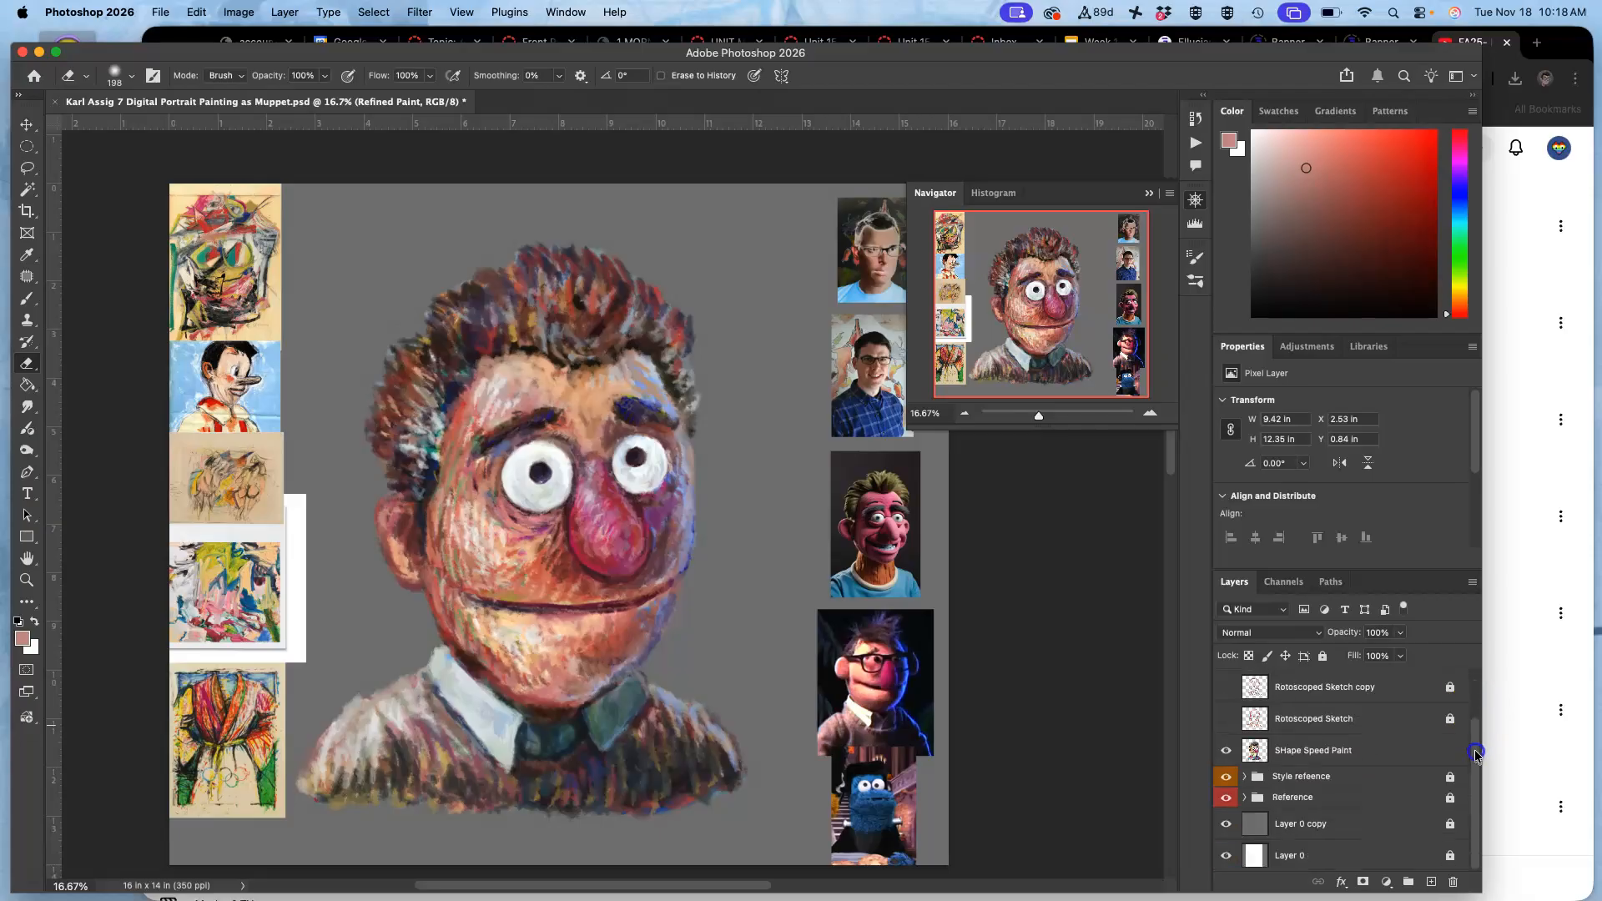
pyautogui.moveTo(1225, 778); pyautogui.dragTo(1226, 824)
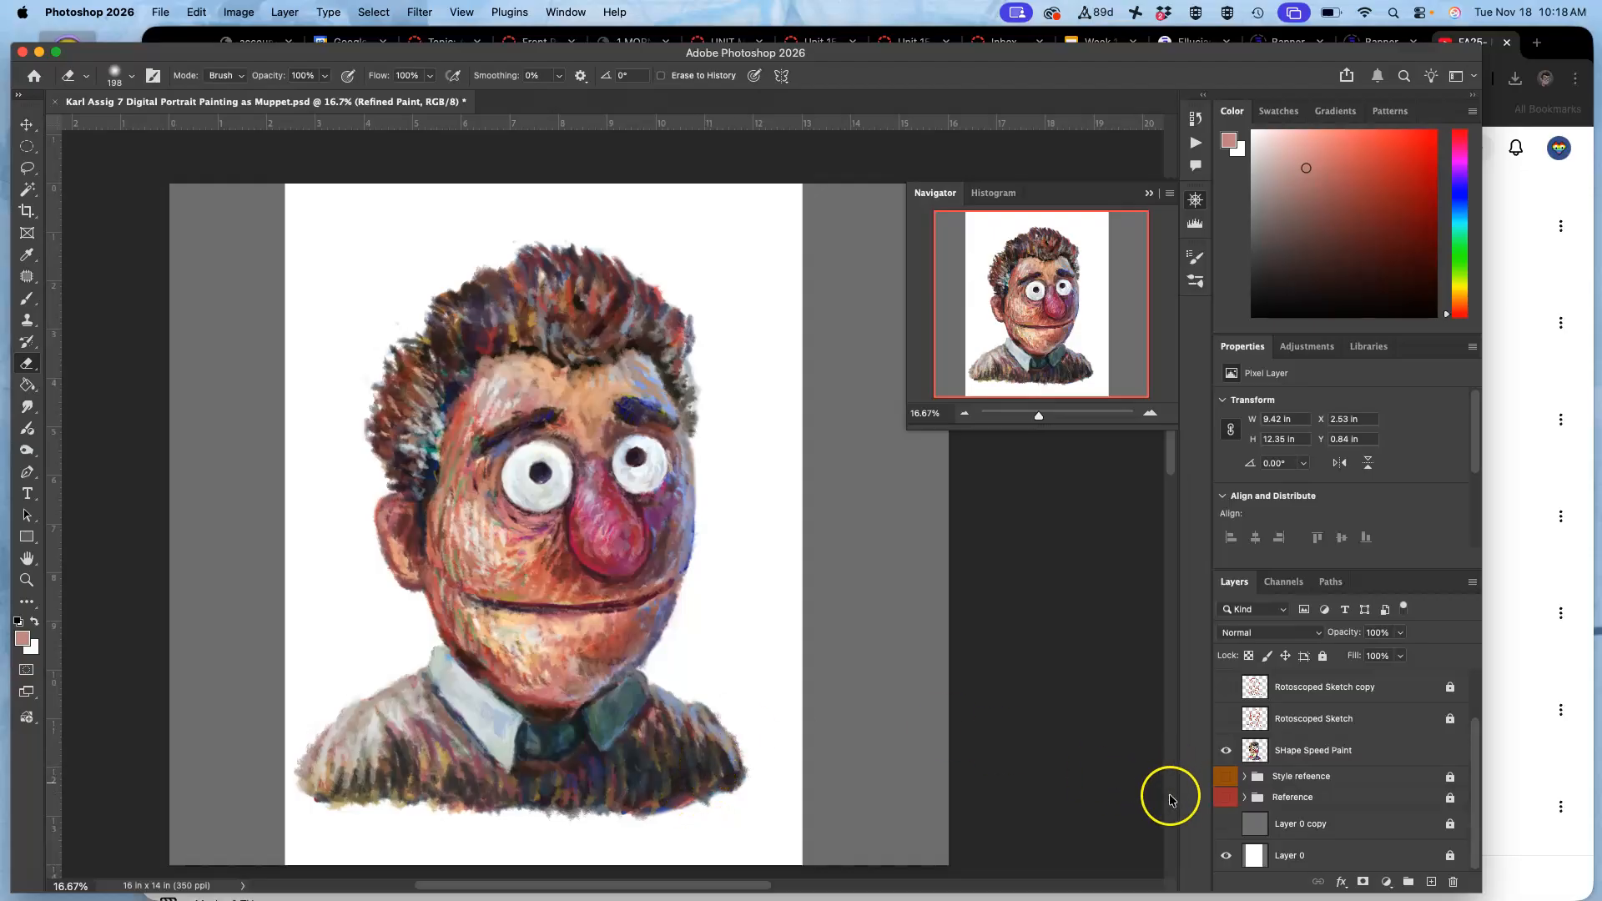
pyautogui.click(1226, 856)
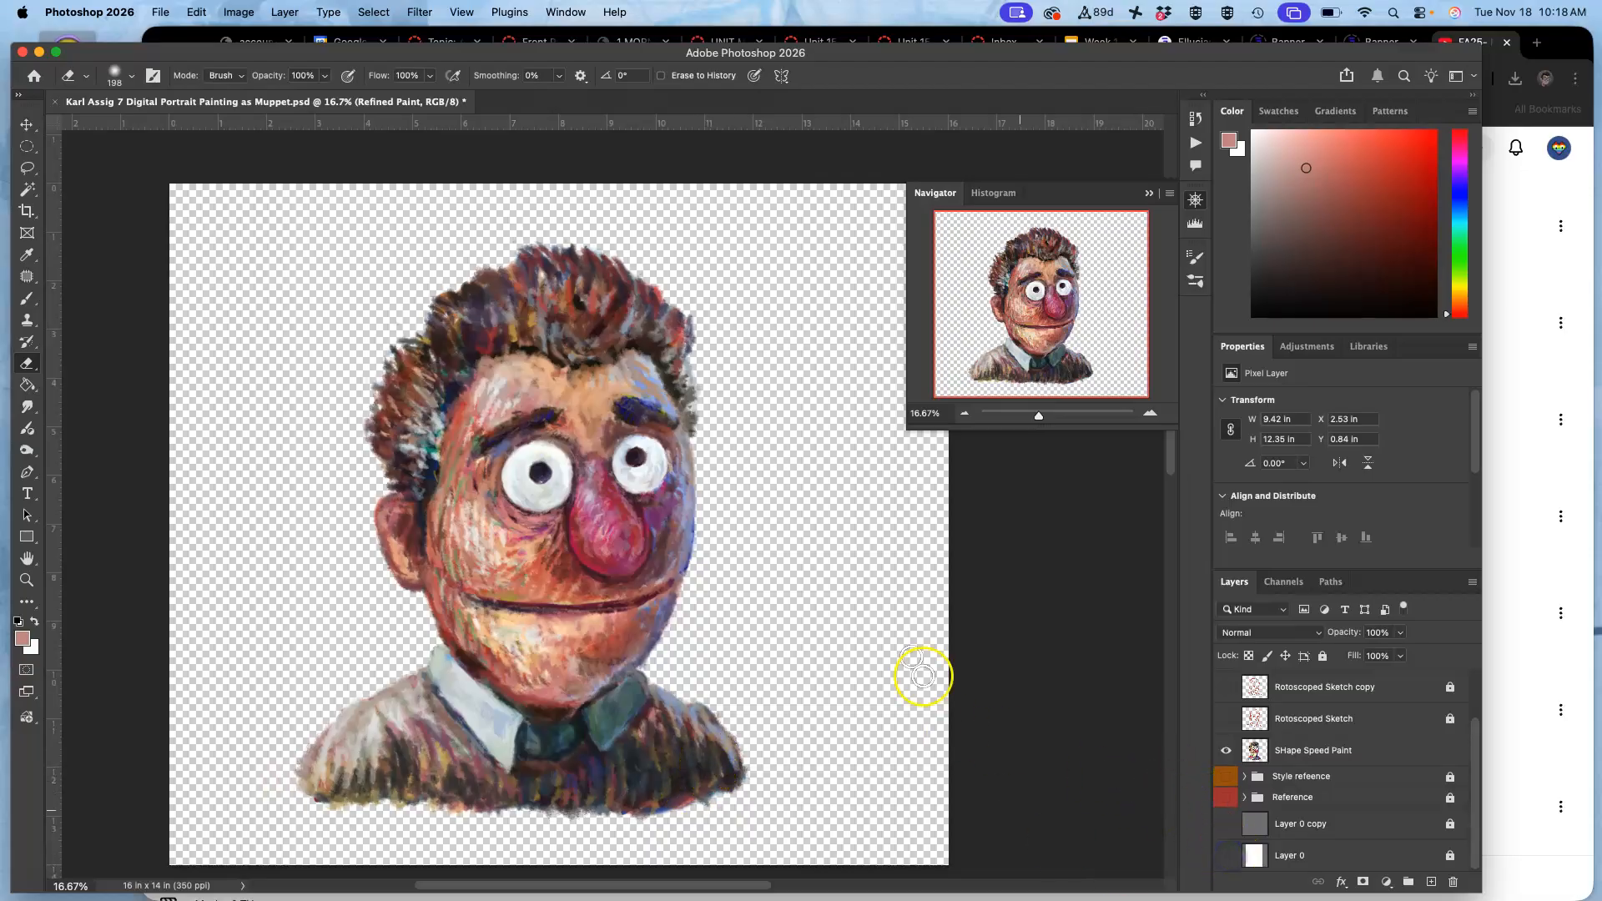